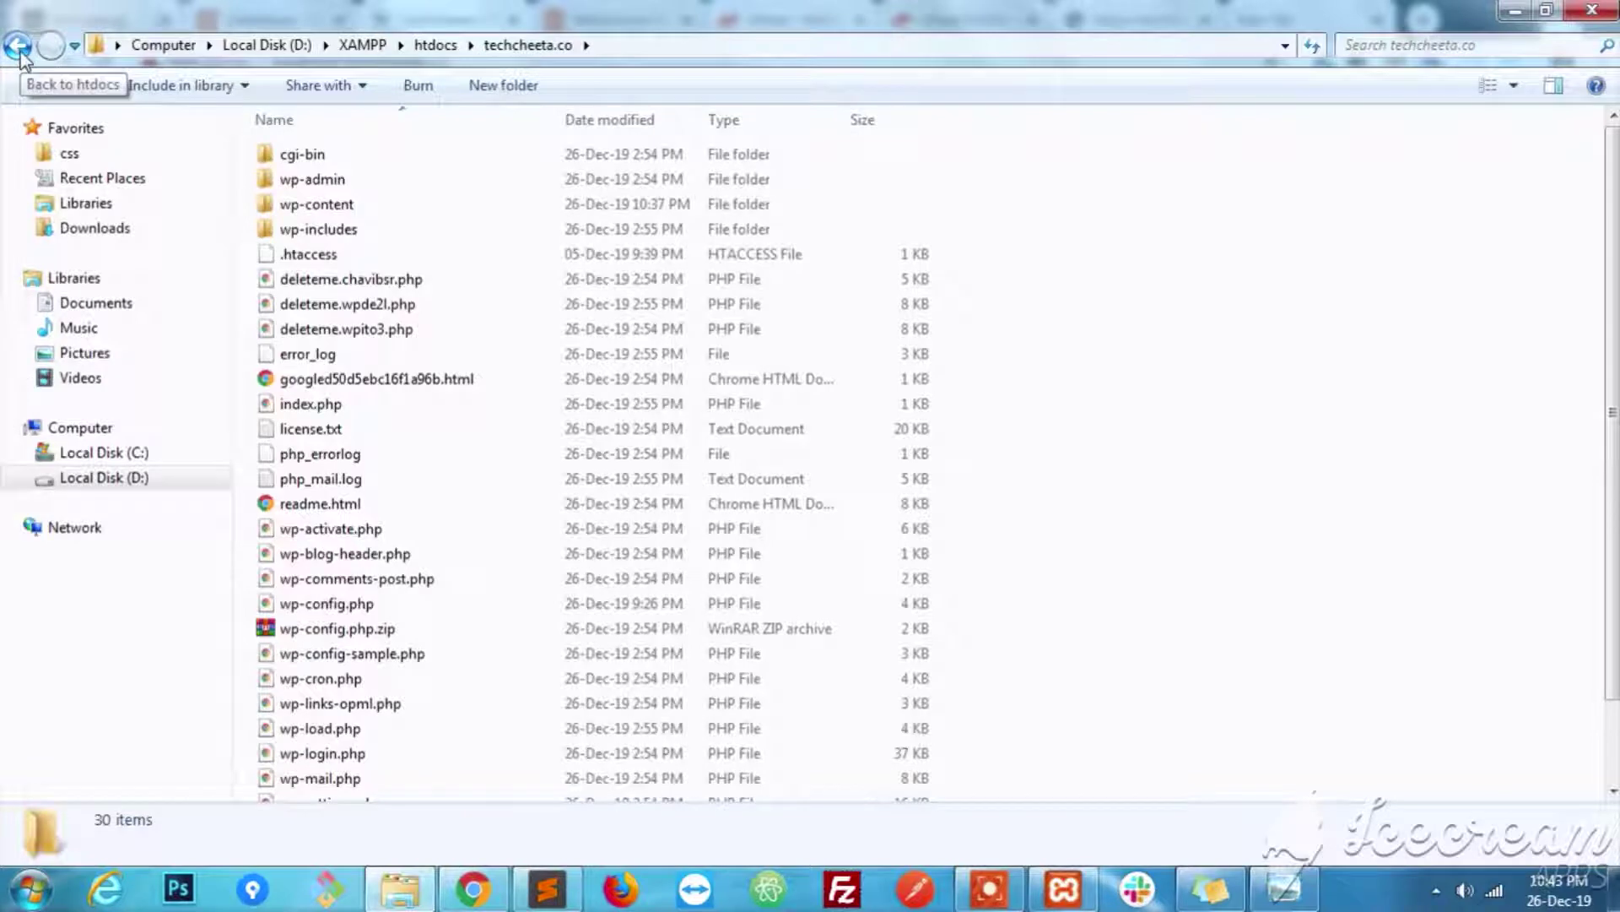
Go back to the htdocs folder, view the Send to options for the techcheeta.co folder, and select techcheeta.co.zip.
click(18, 48)
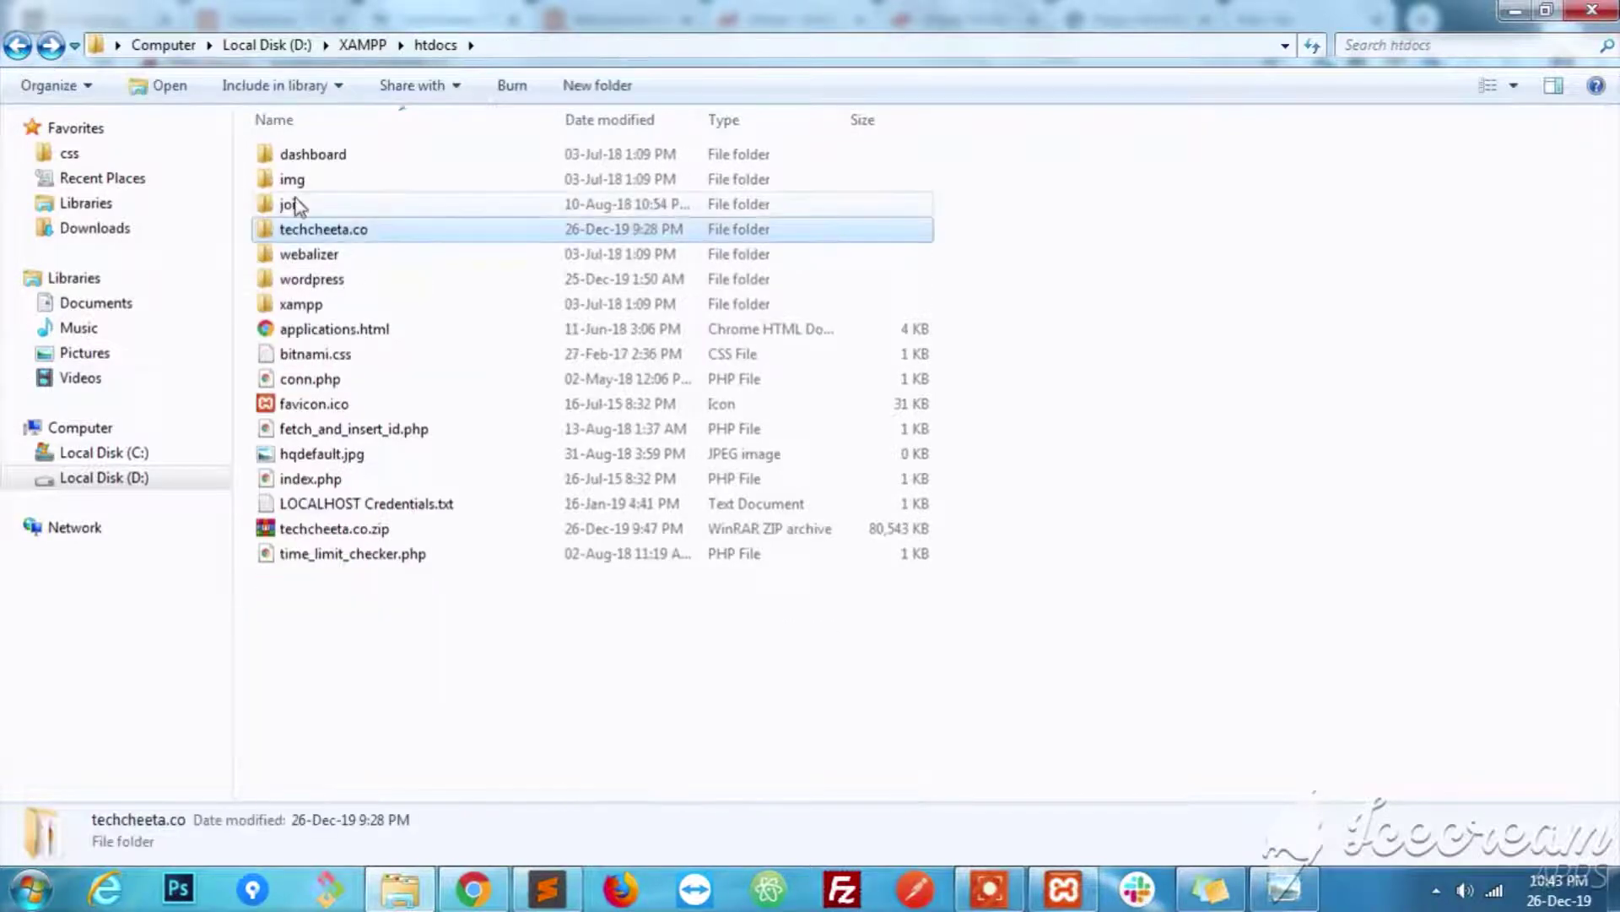
right_click(296, 232)
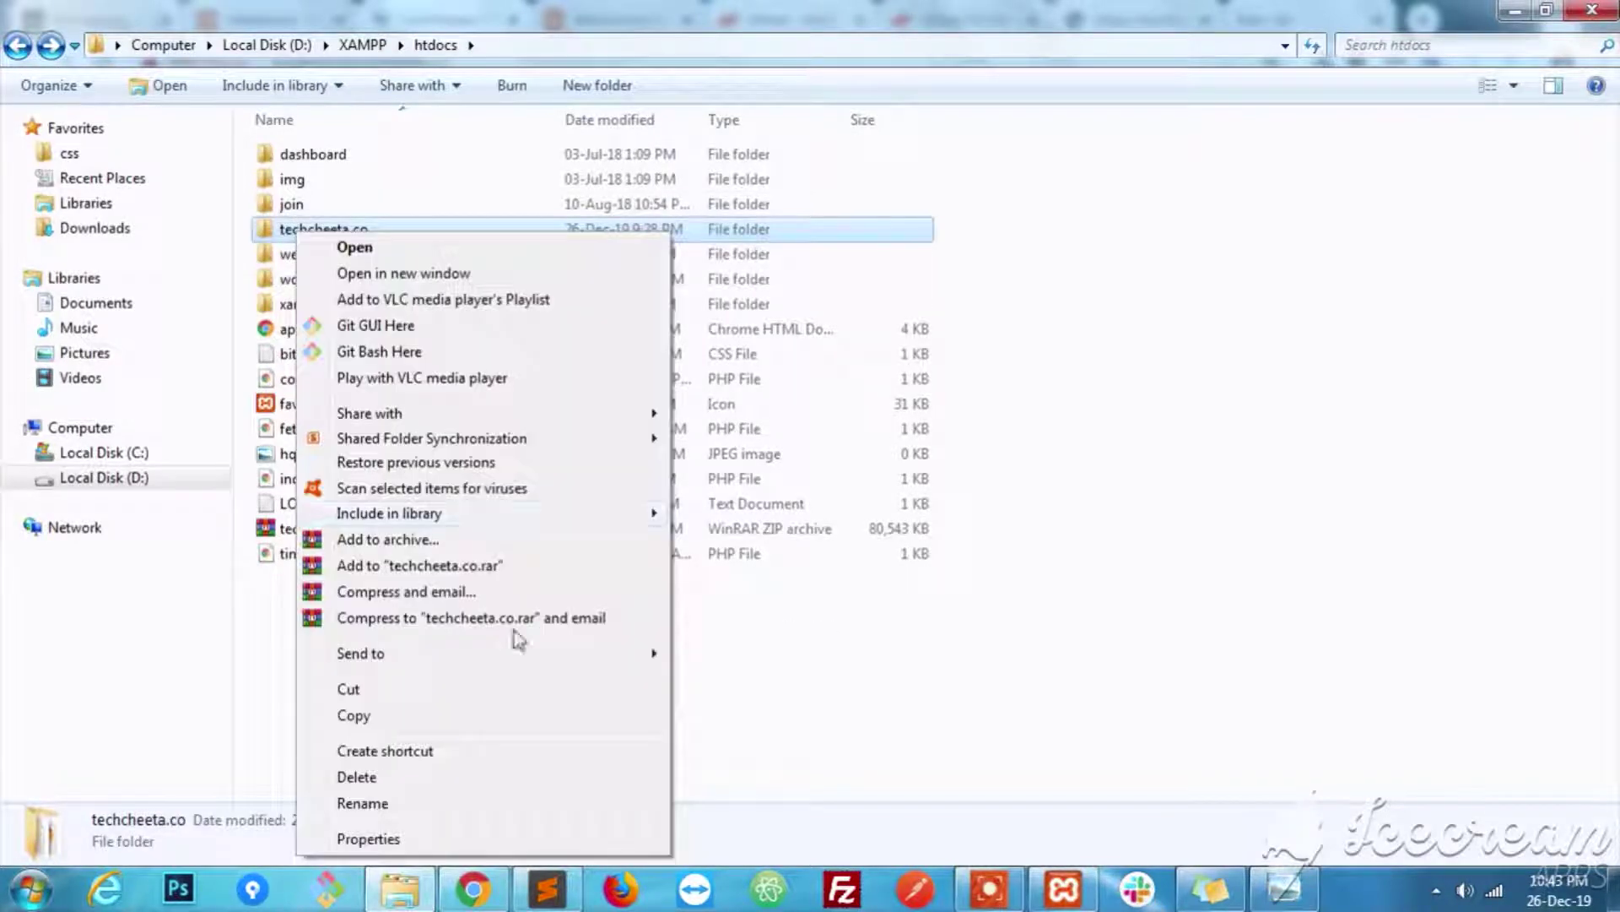
mouse_move(519, 659)
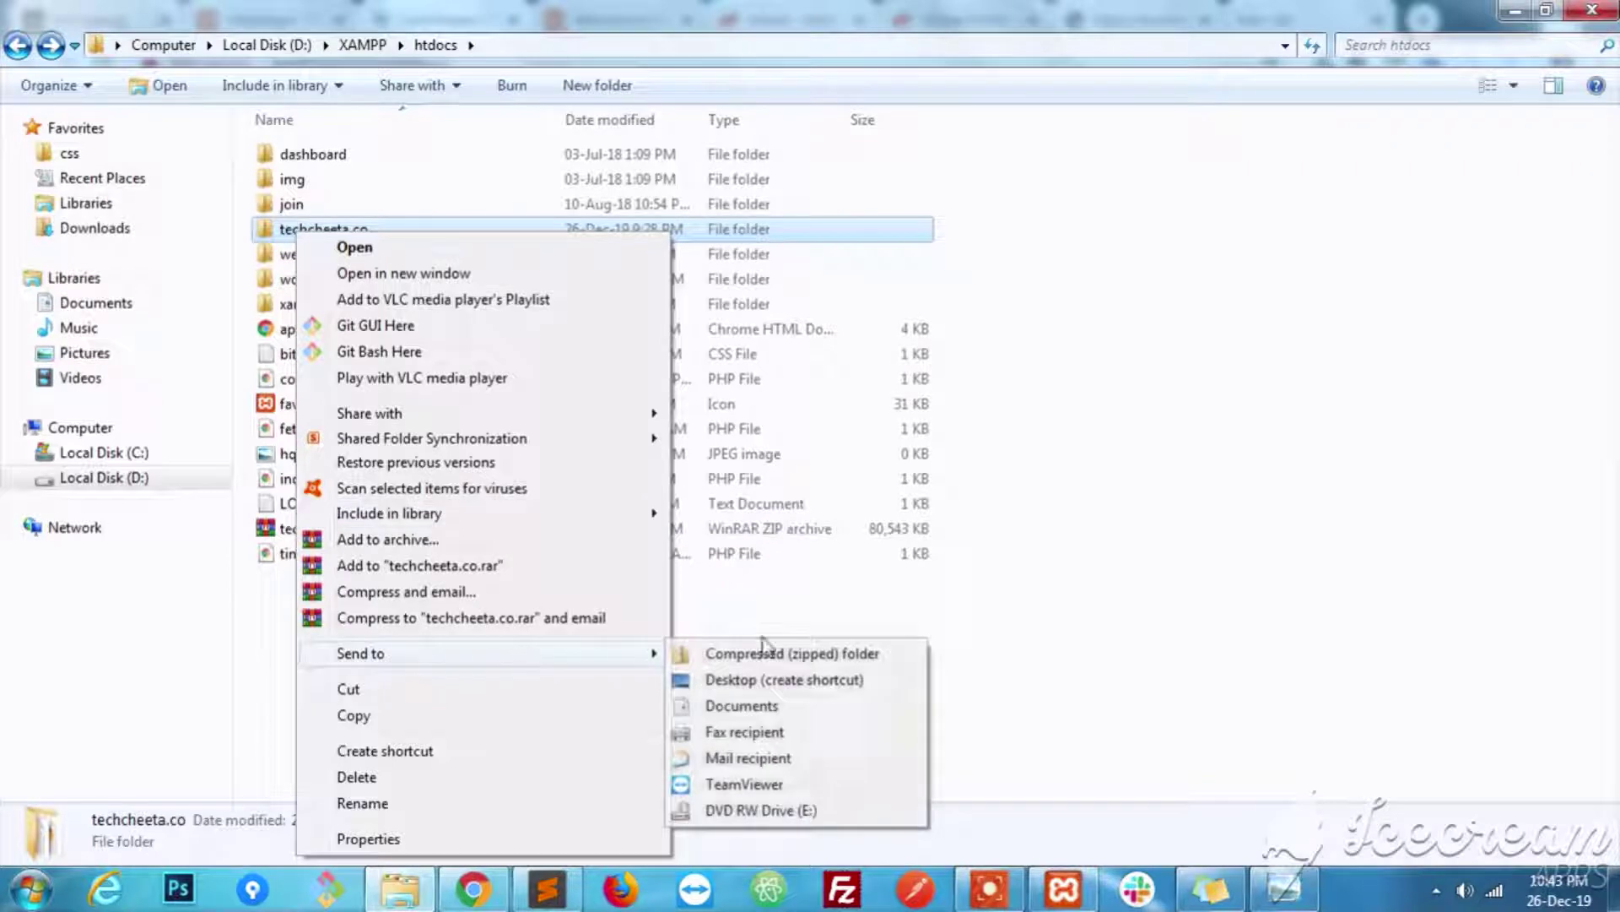
click(717, 607)
click(397, 530)
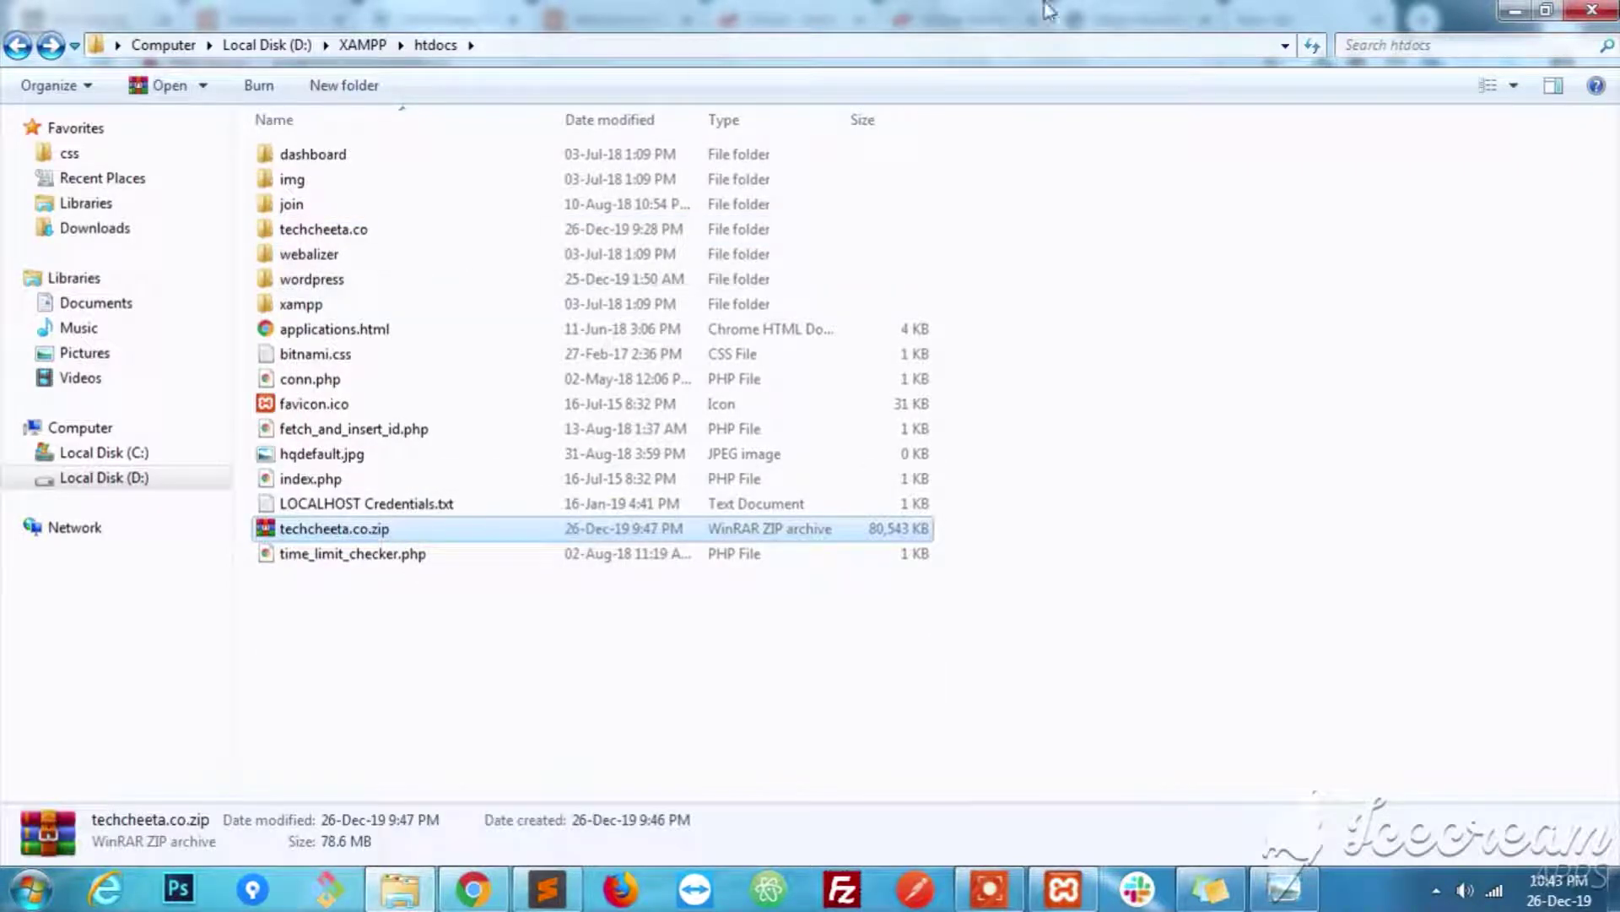
Switch to the browser, load localhost, and open the i5387790_wp1 database in phpMyAdmin.
click(1516, 11)
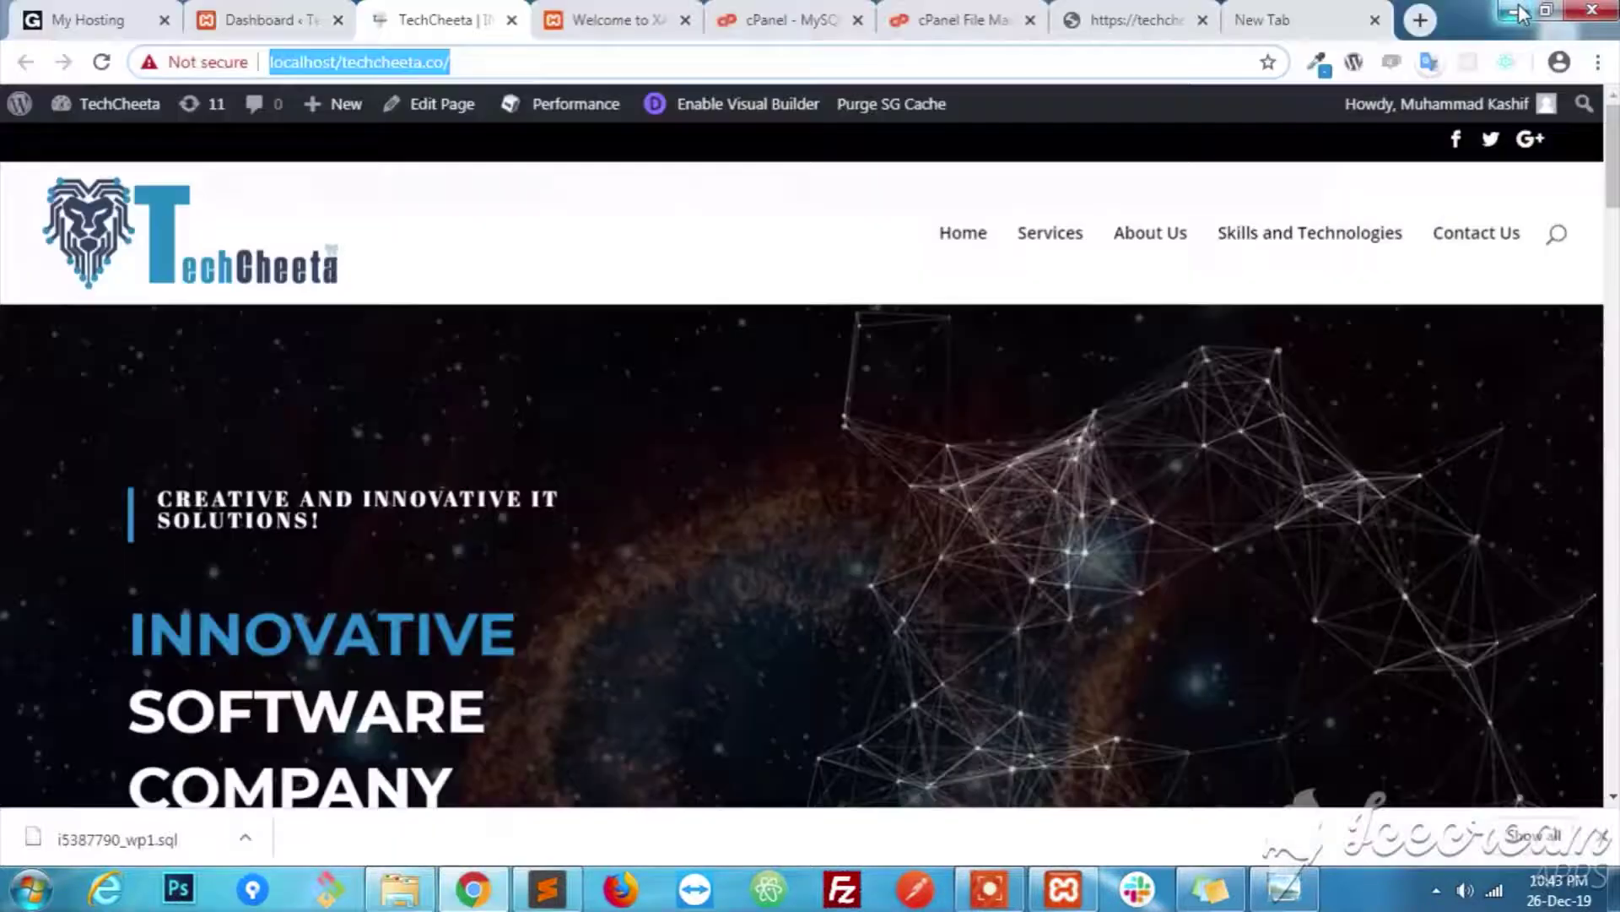
key(ctrl+shift+Tab)
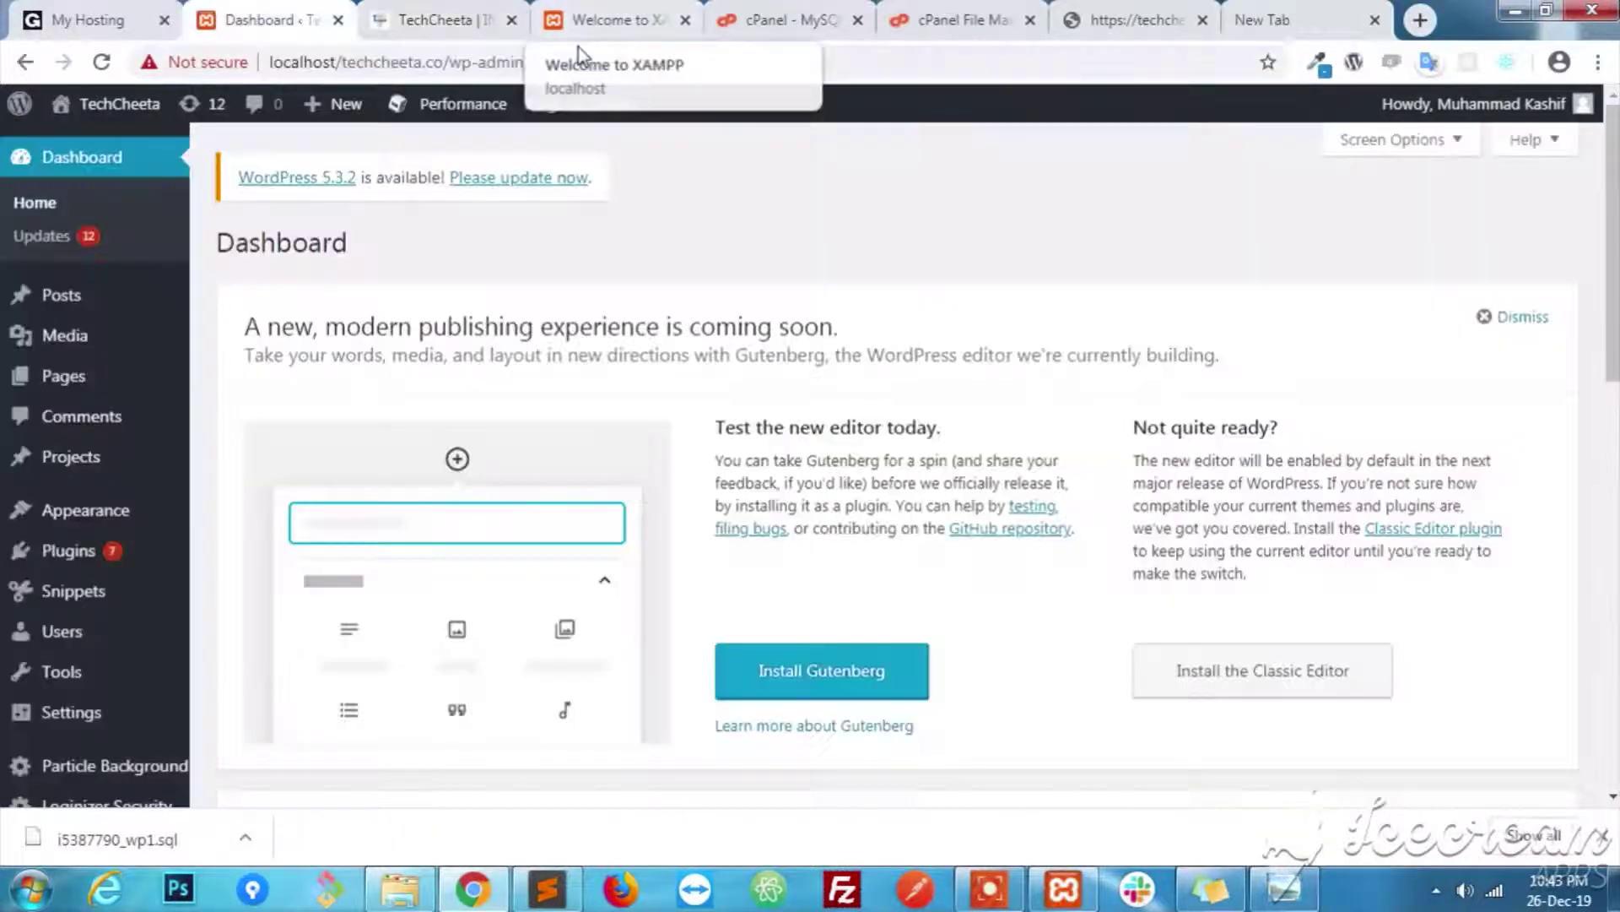
key(ctrl+Tab)
key(ctrl+Tab)
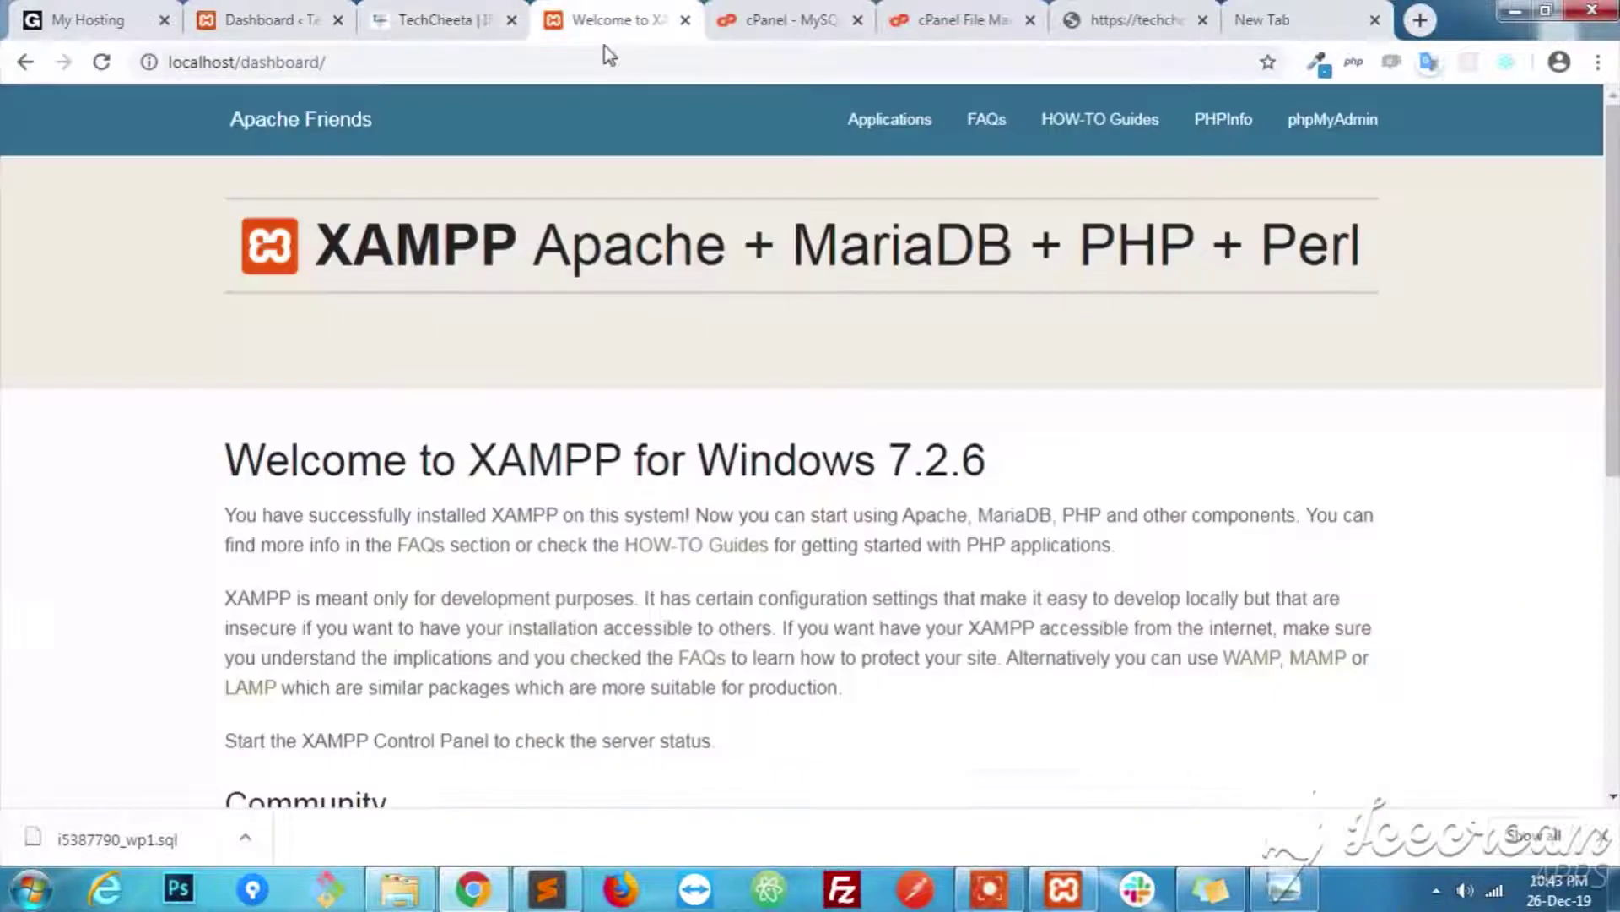
click(604, 63)
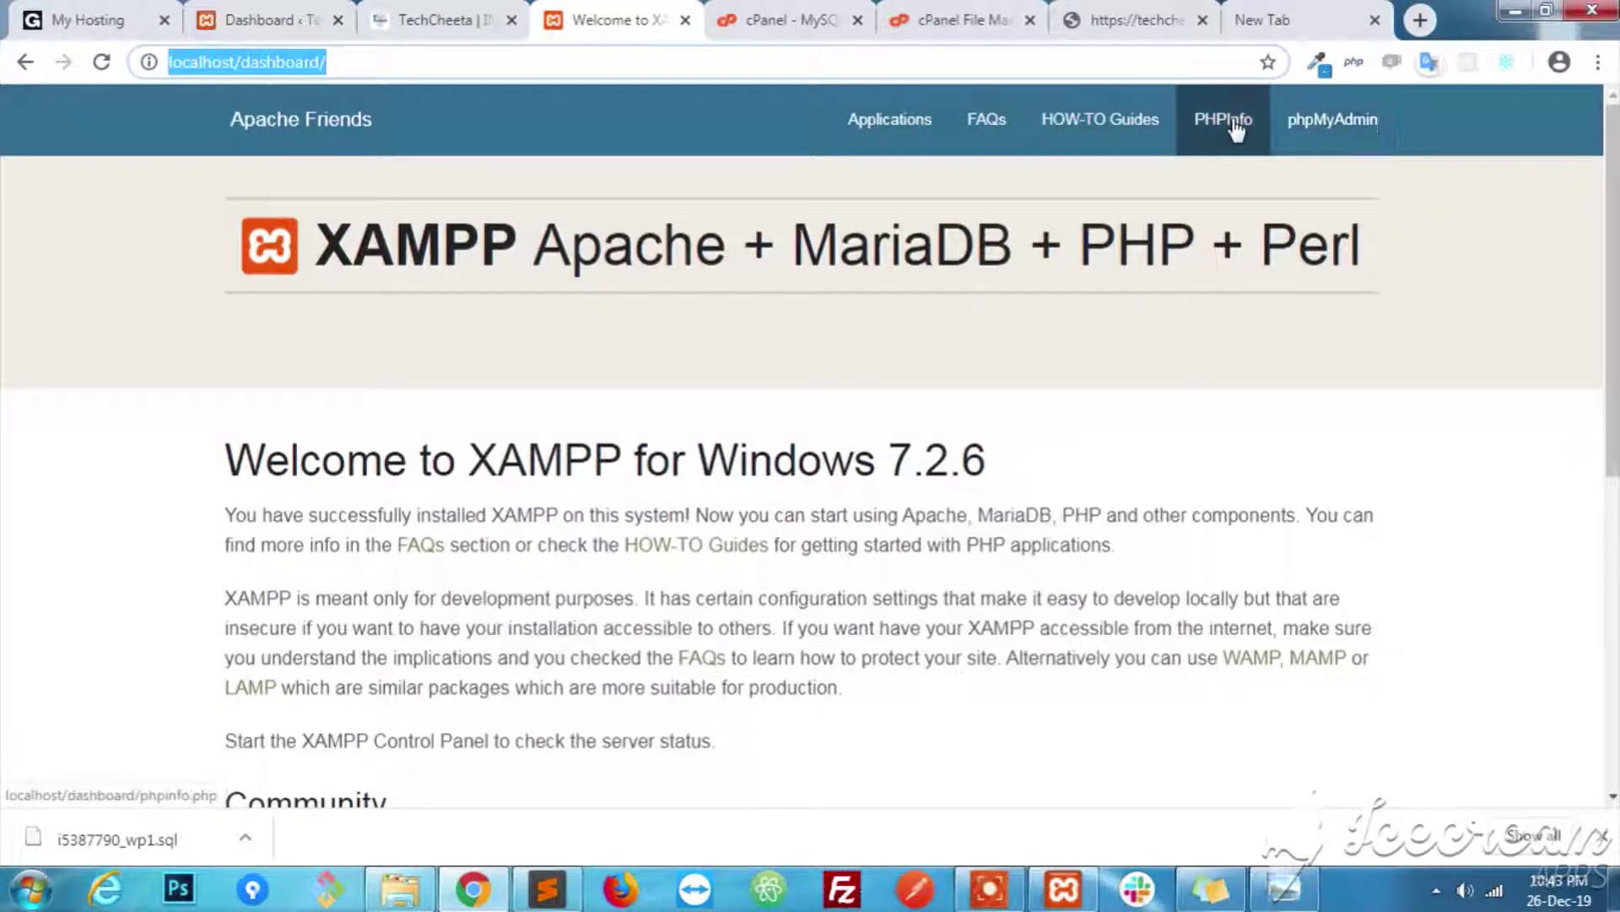
text(localhost)
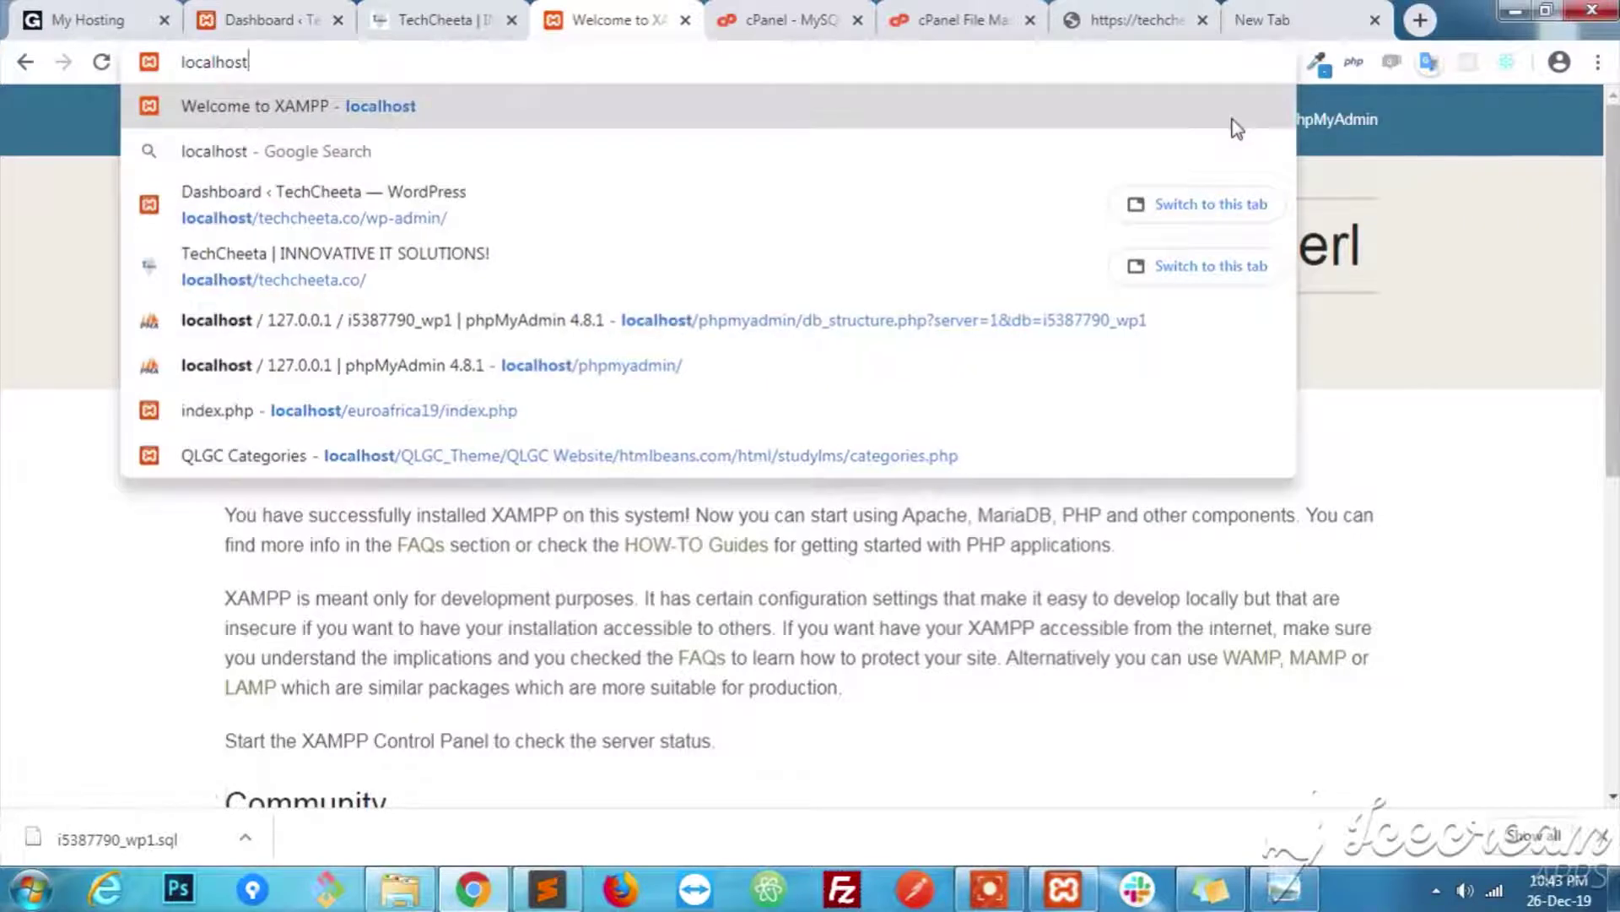
key(Return)
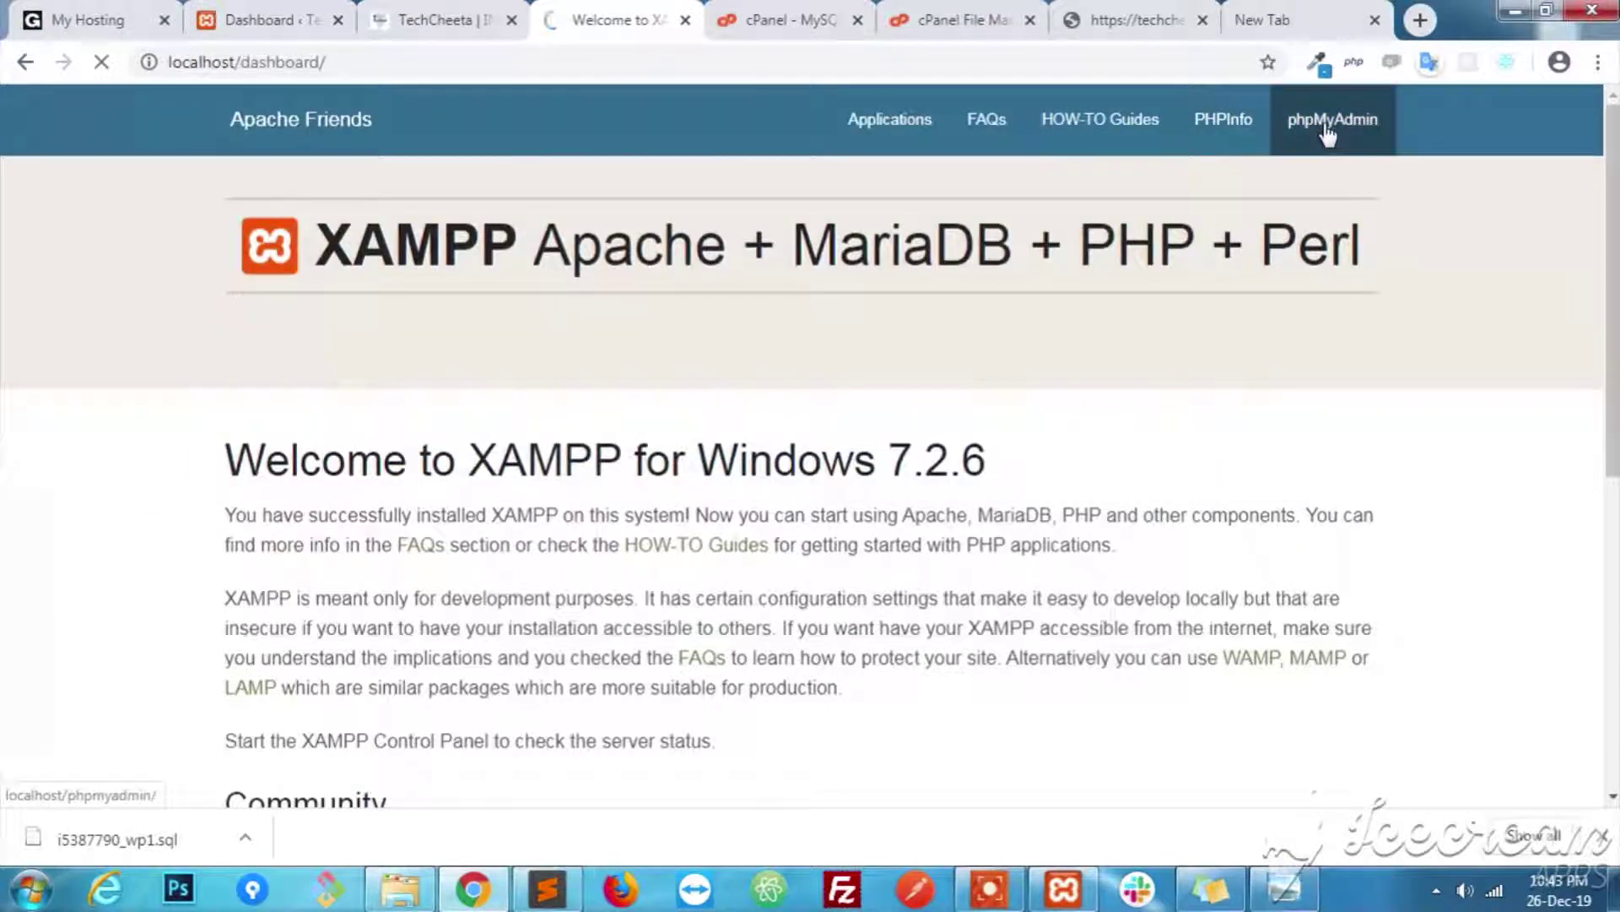
click(1328, 127)
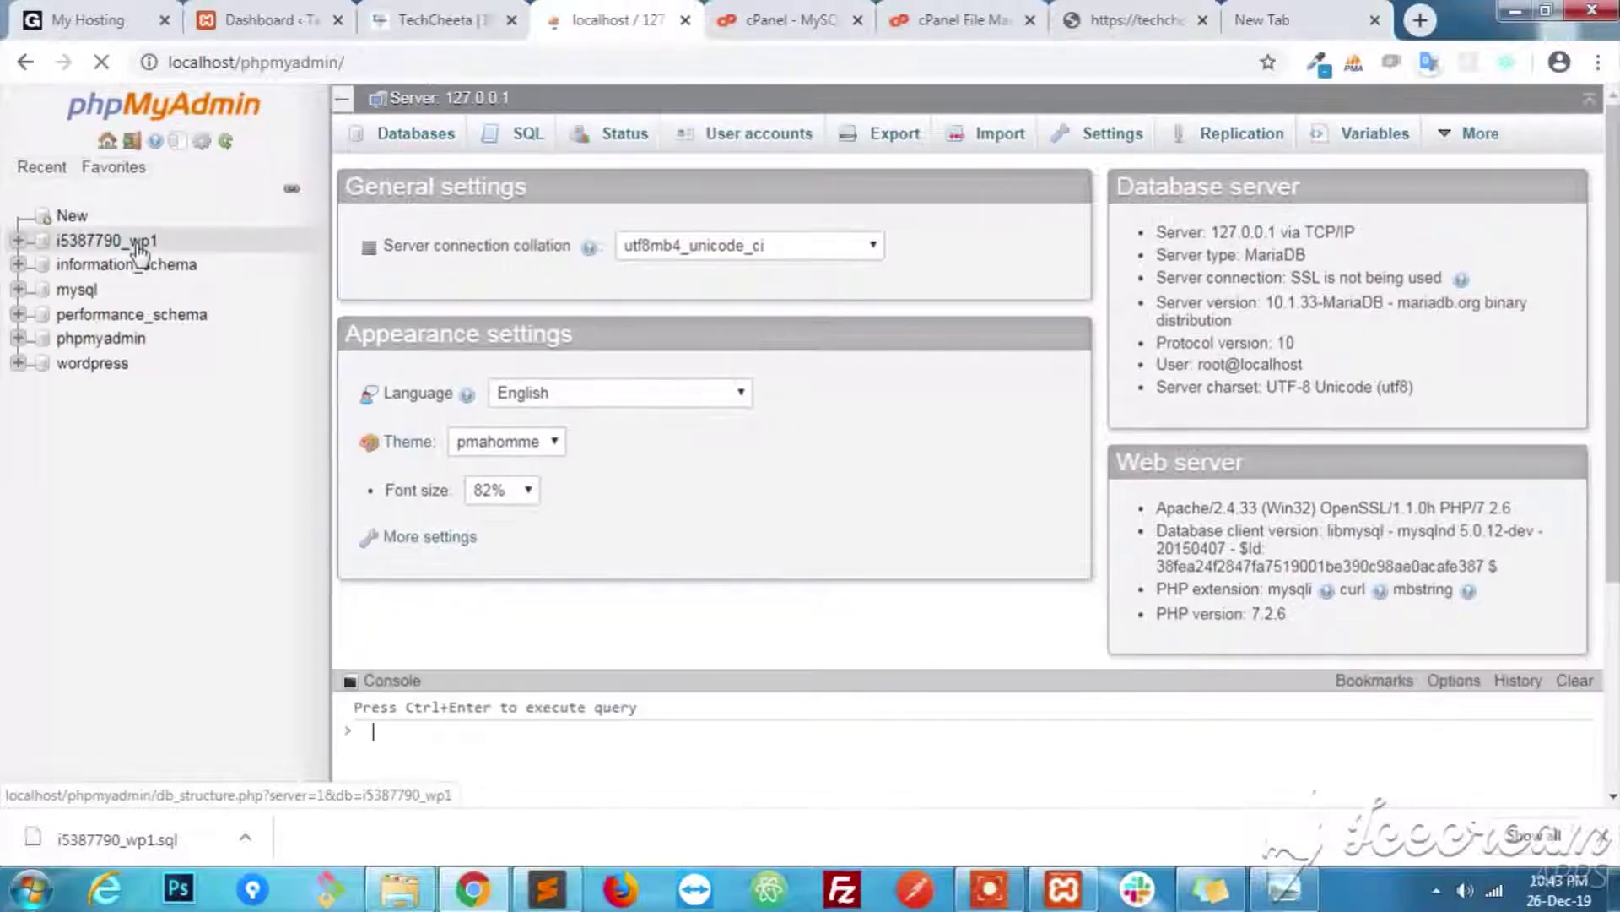
click(139, 245)
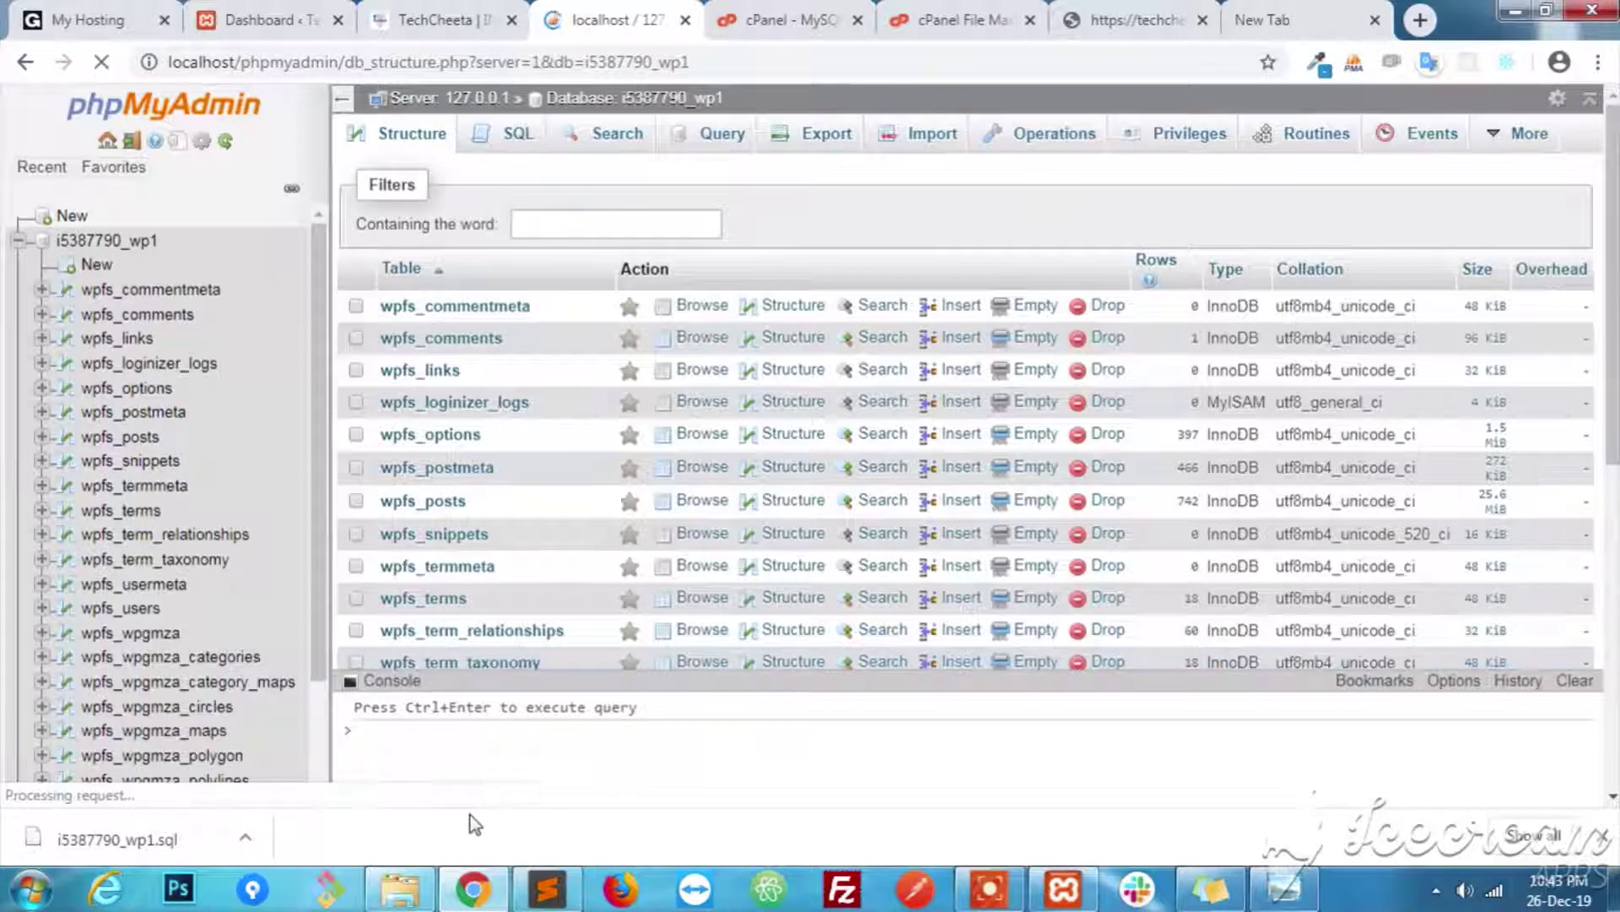
Open wp-config.php from the techcheeta.co folder in Sublime Text and highlight the DB_NAME value.
mouse_move(399, 889)
click(418, 760)
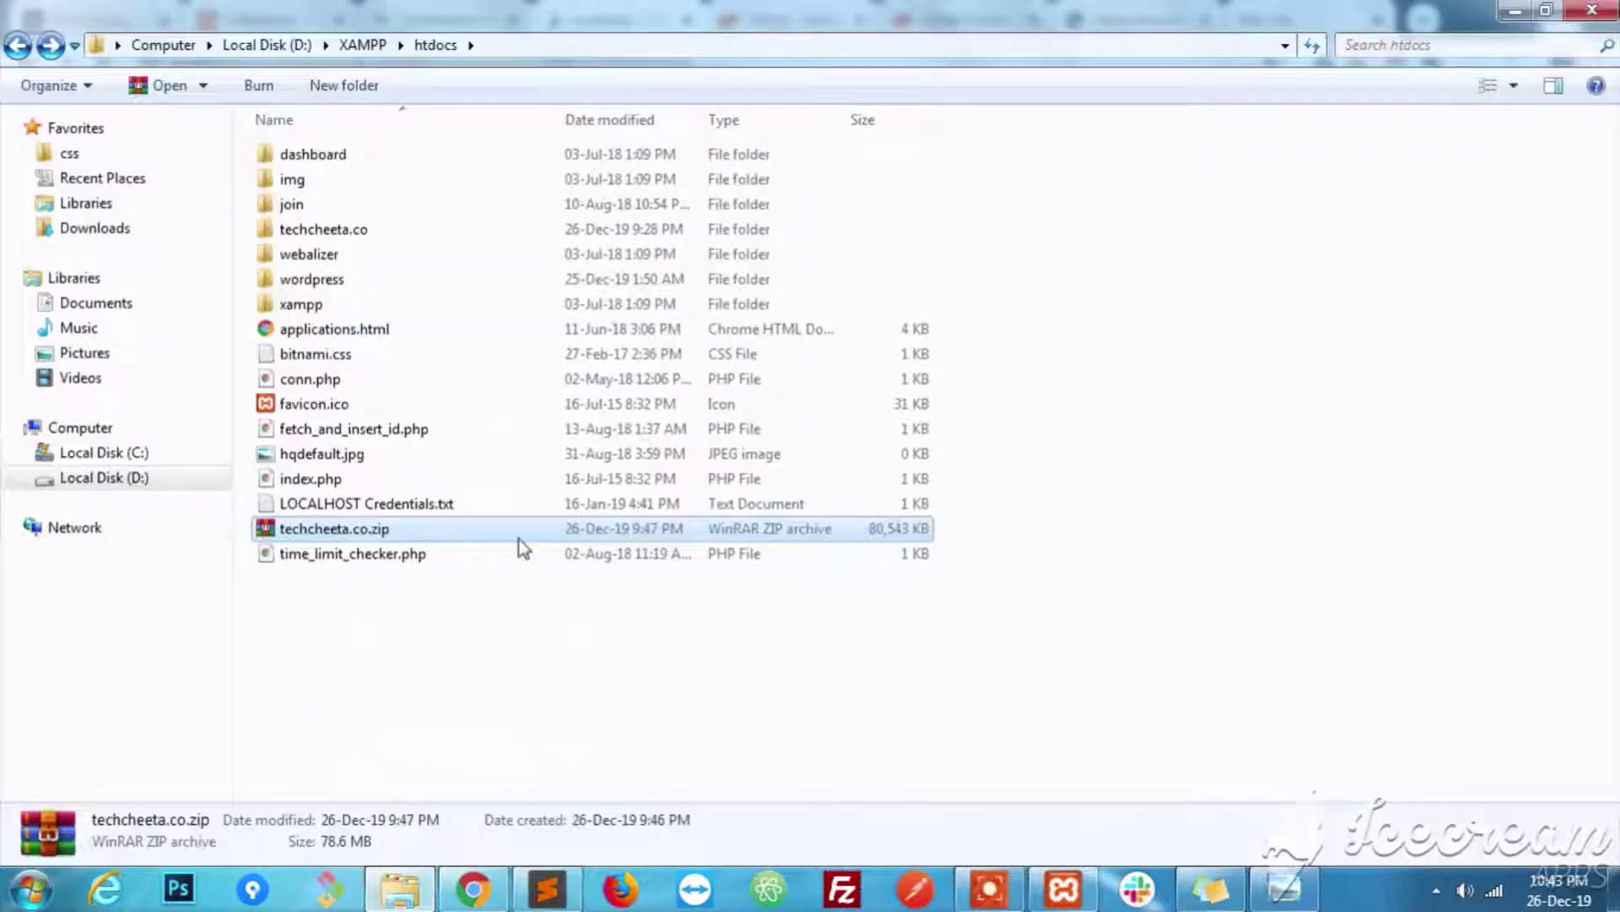
double_click(301, 228)
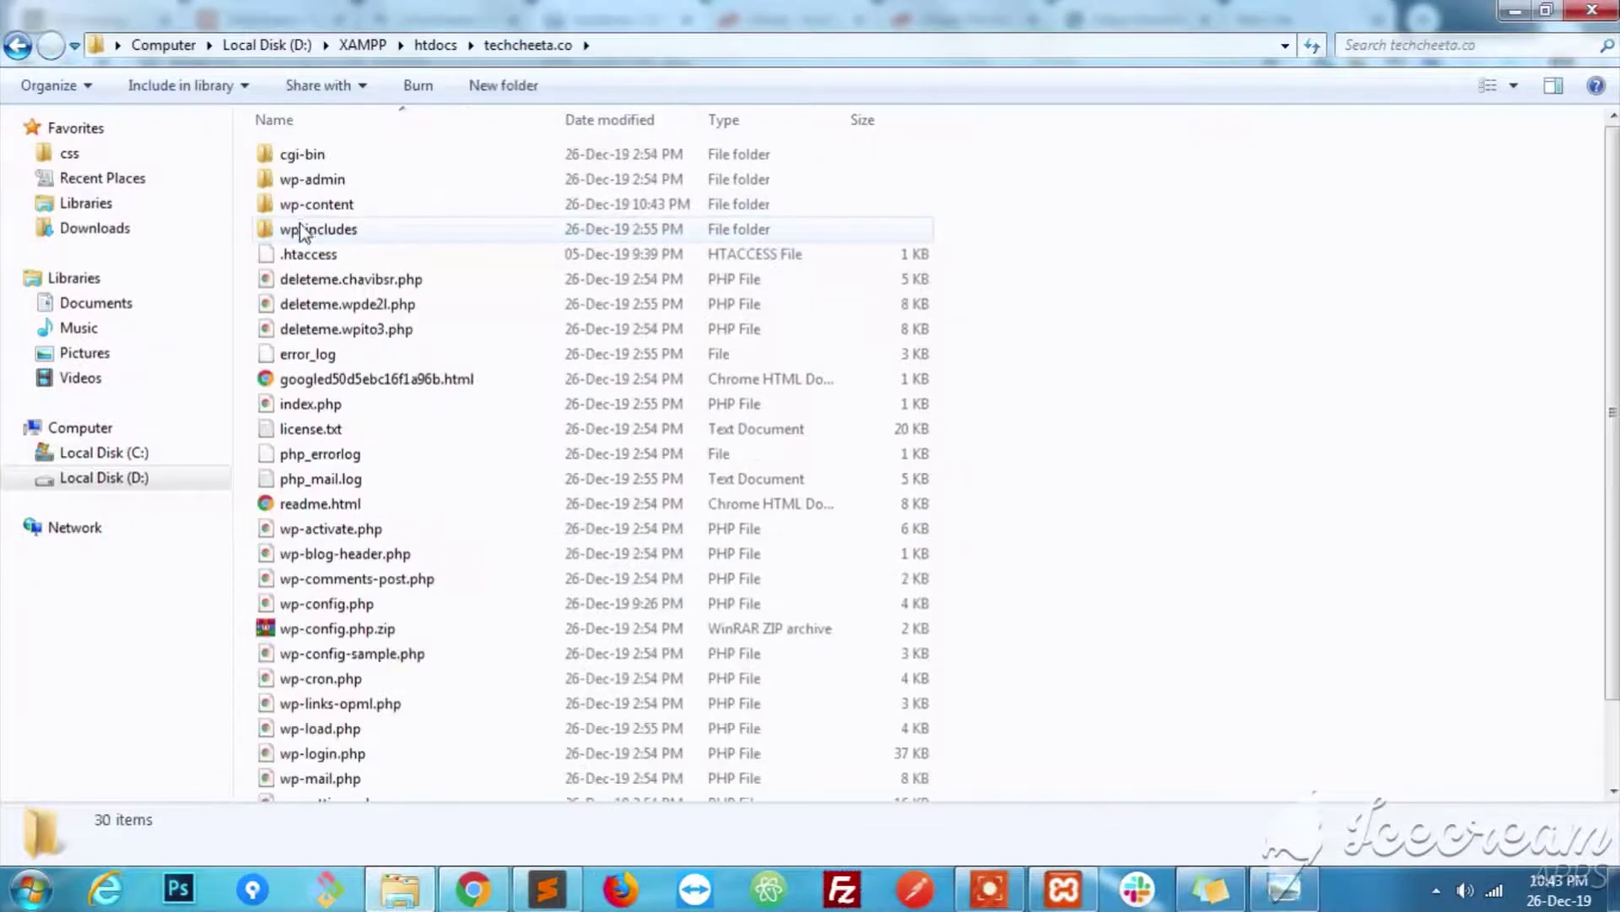
click(358, 604)
right_click(358, 605)
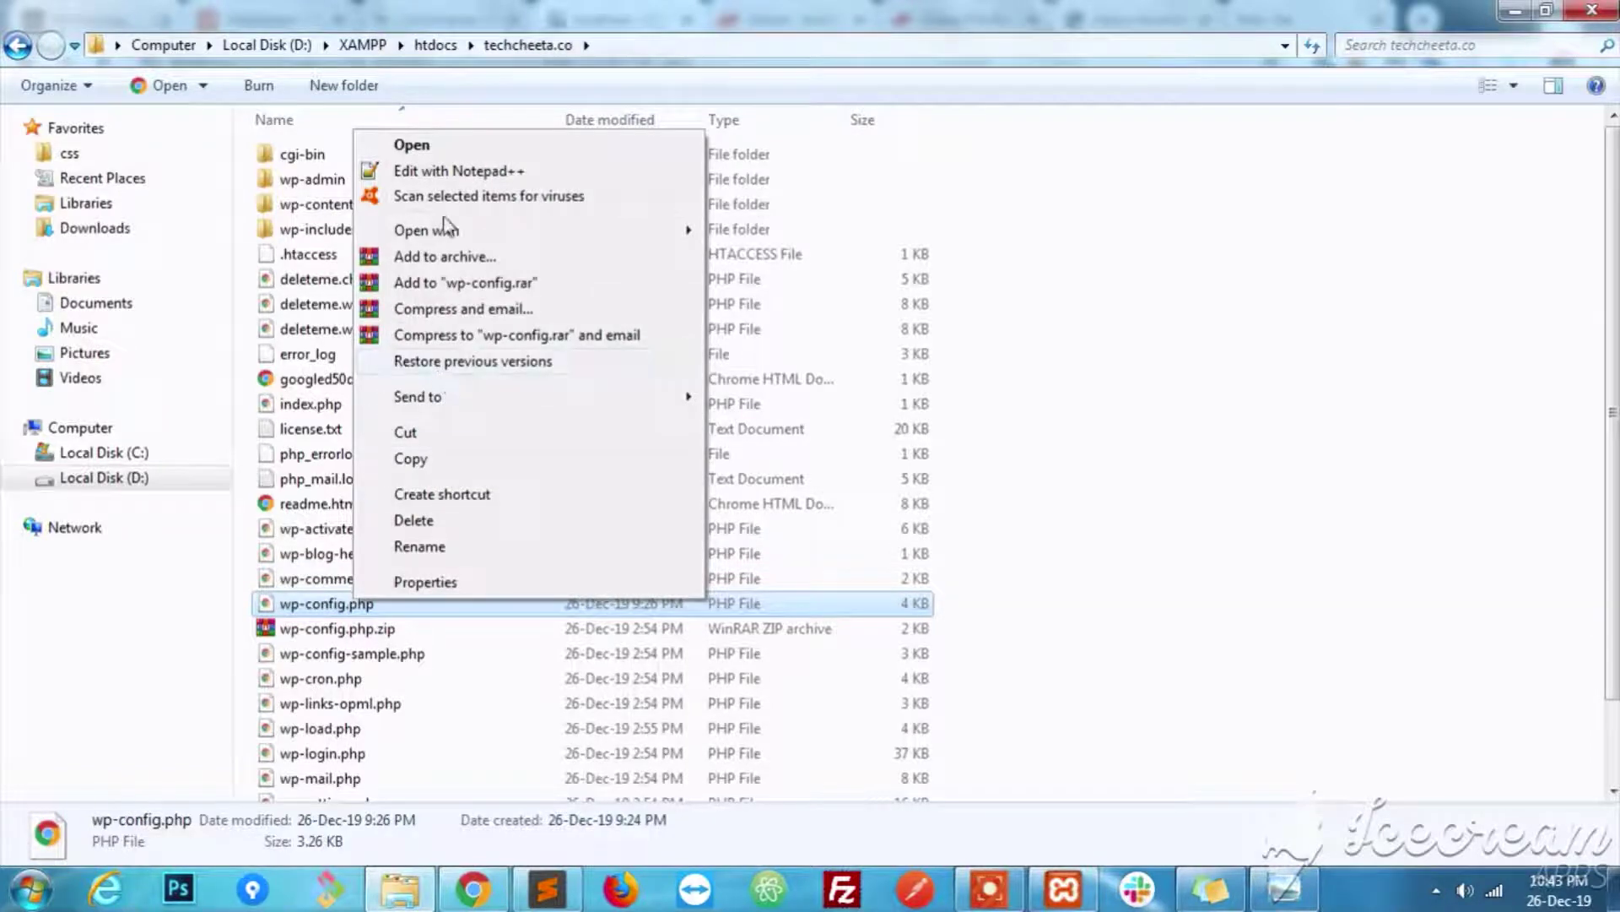
mouse_move(446, 228)
click(751, 314)
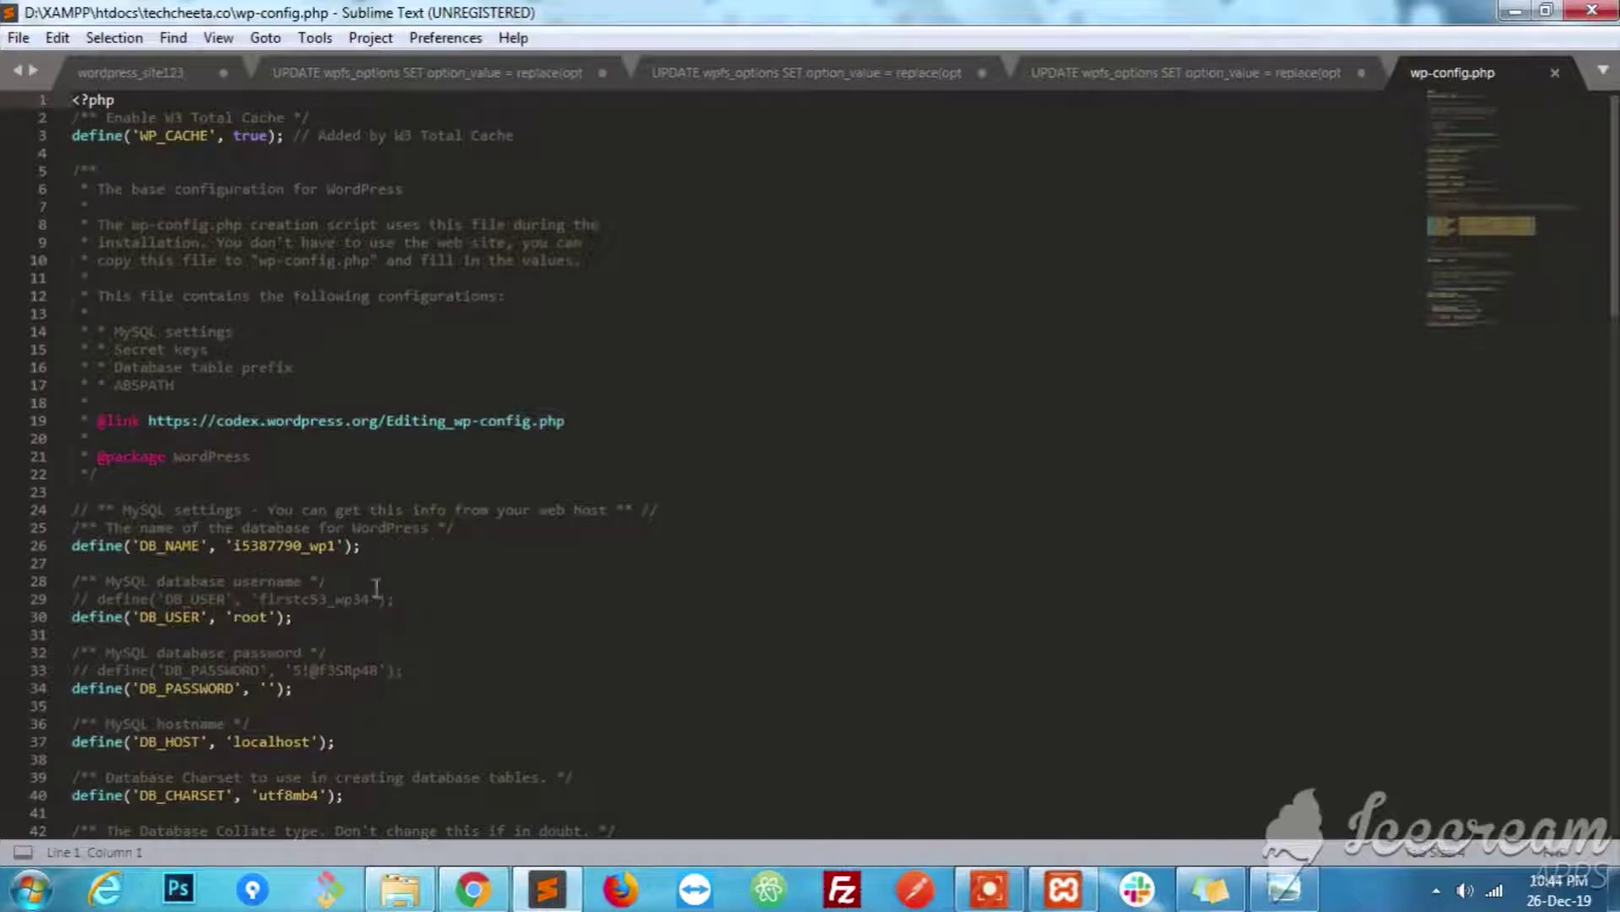
double_click(309, 546)
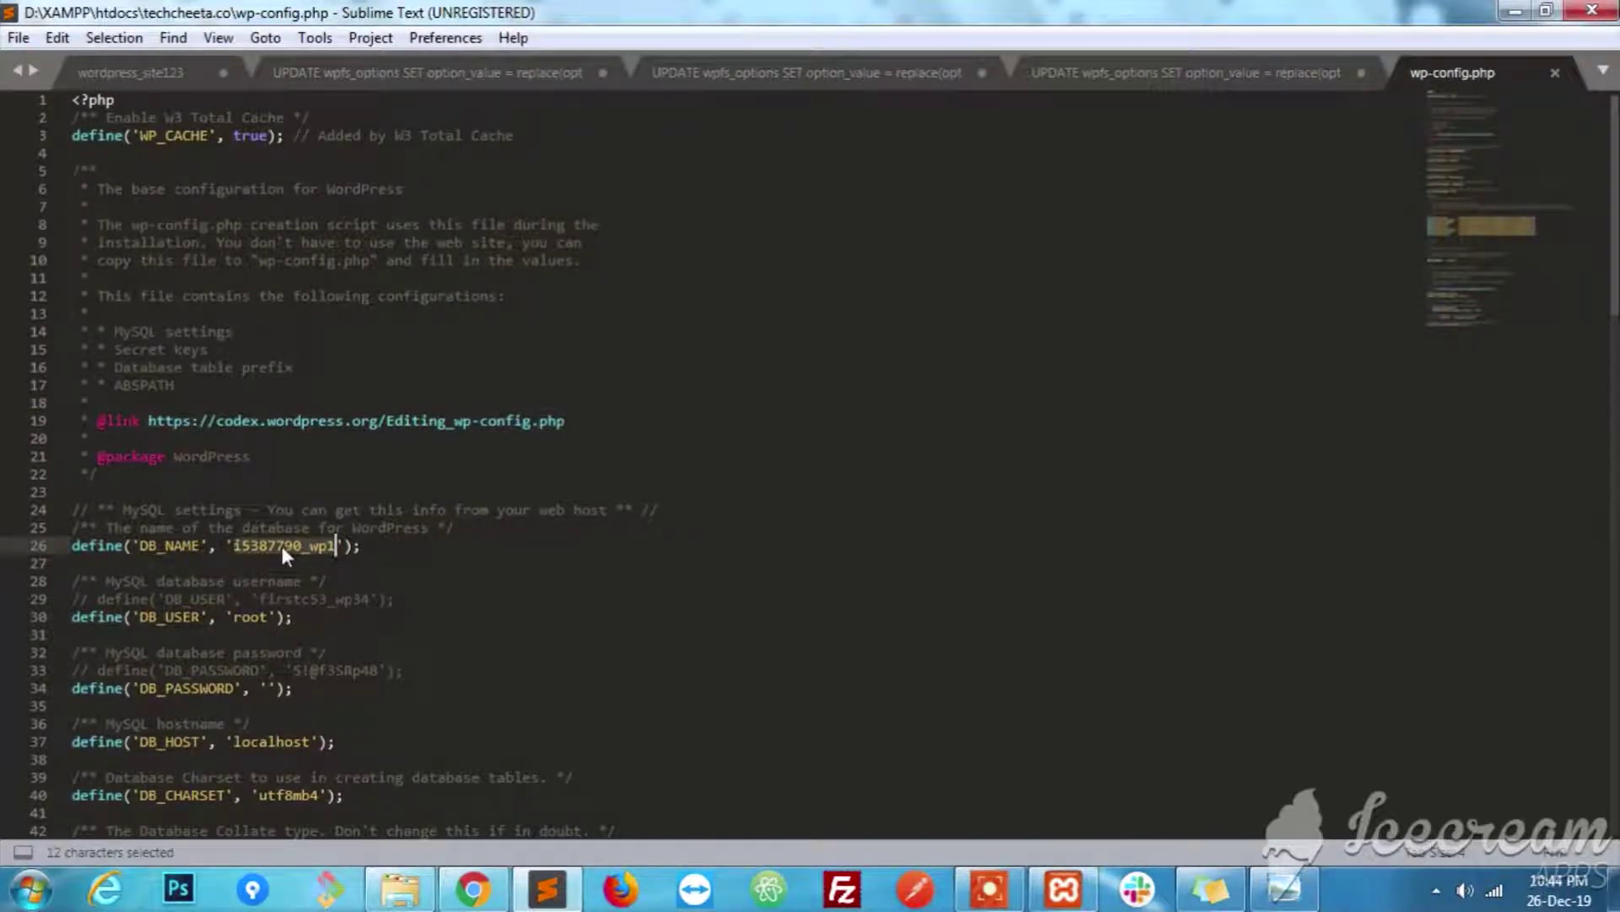
Return to phpMyAdmin in the browser and open the export options for the i5387790_wp1 database.
click(473, 888)
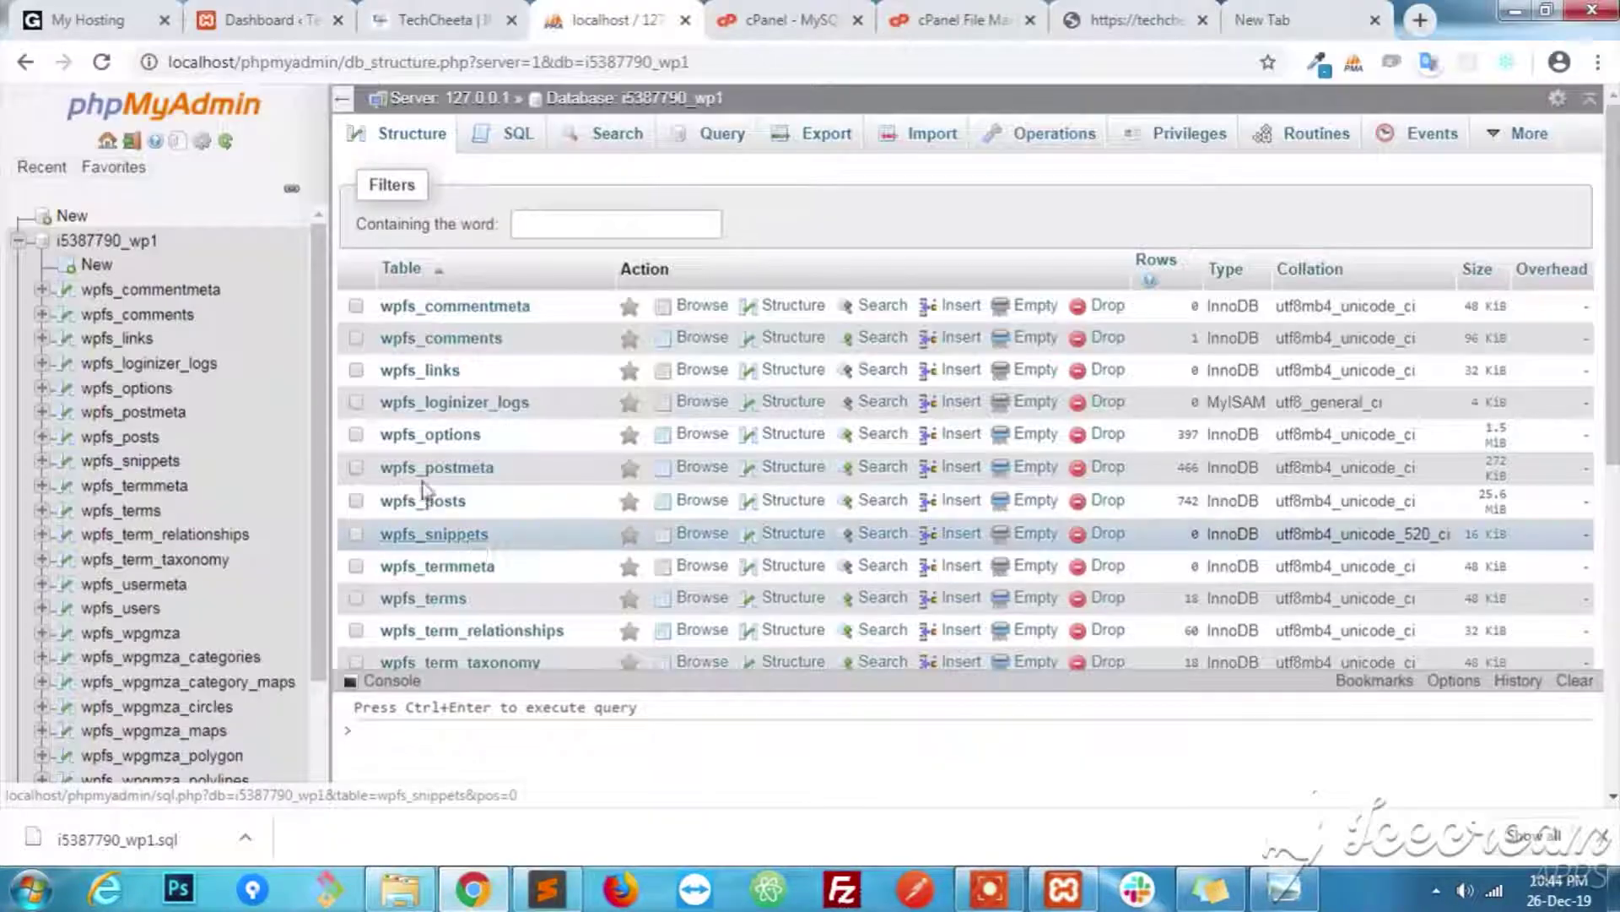
click(139, 246)
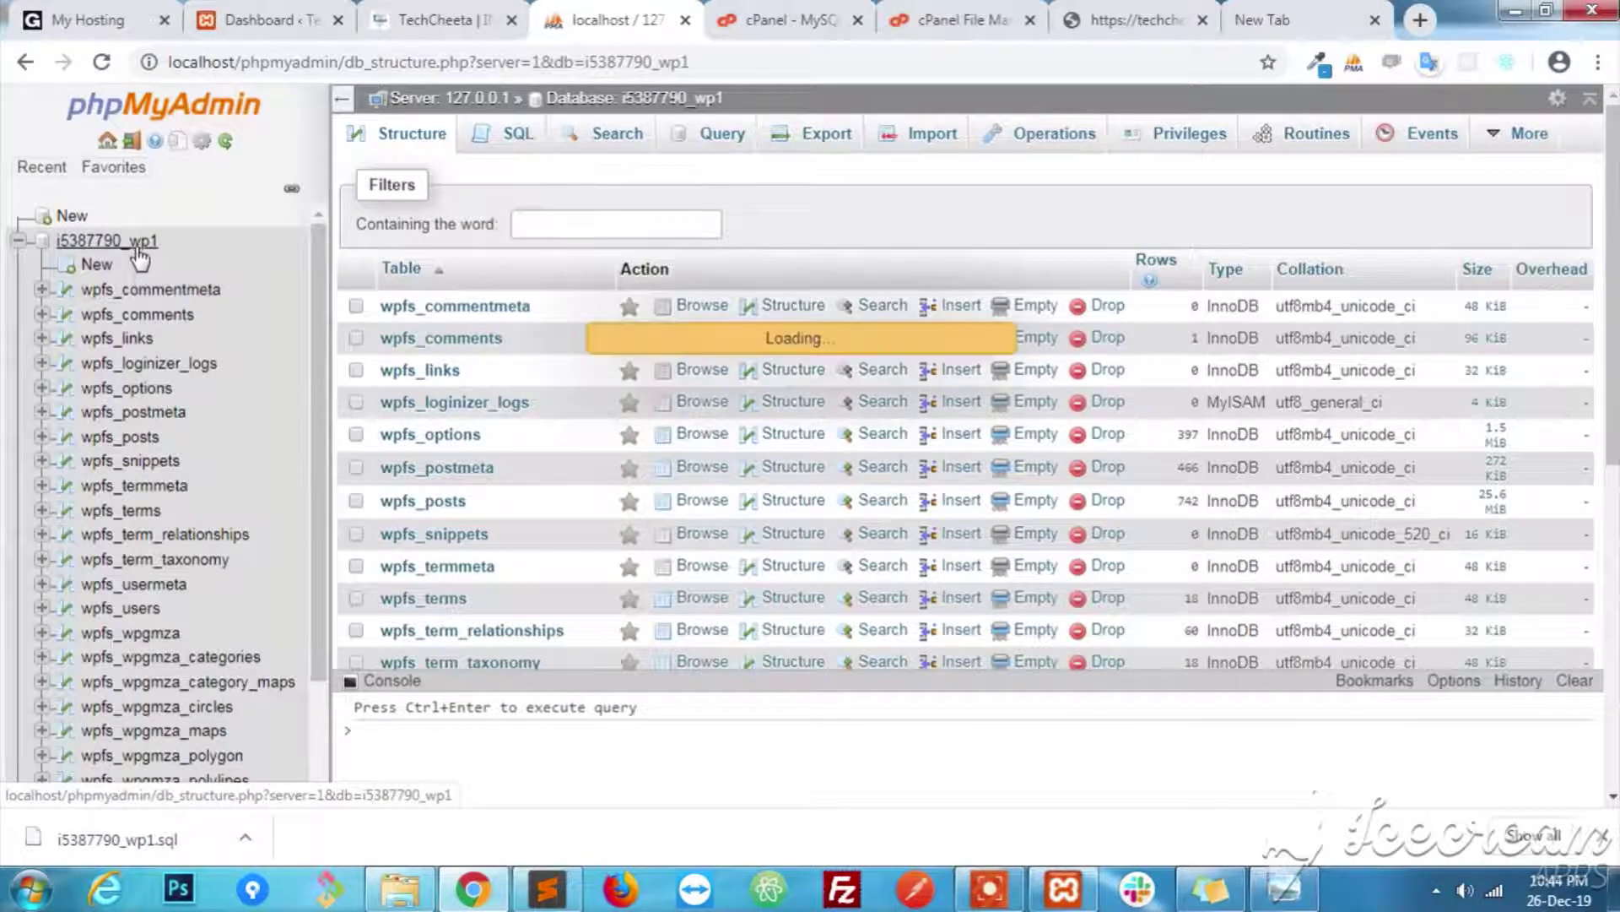
click(818, 148)
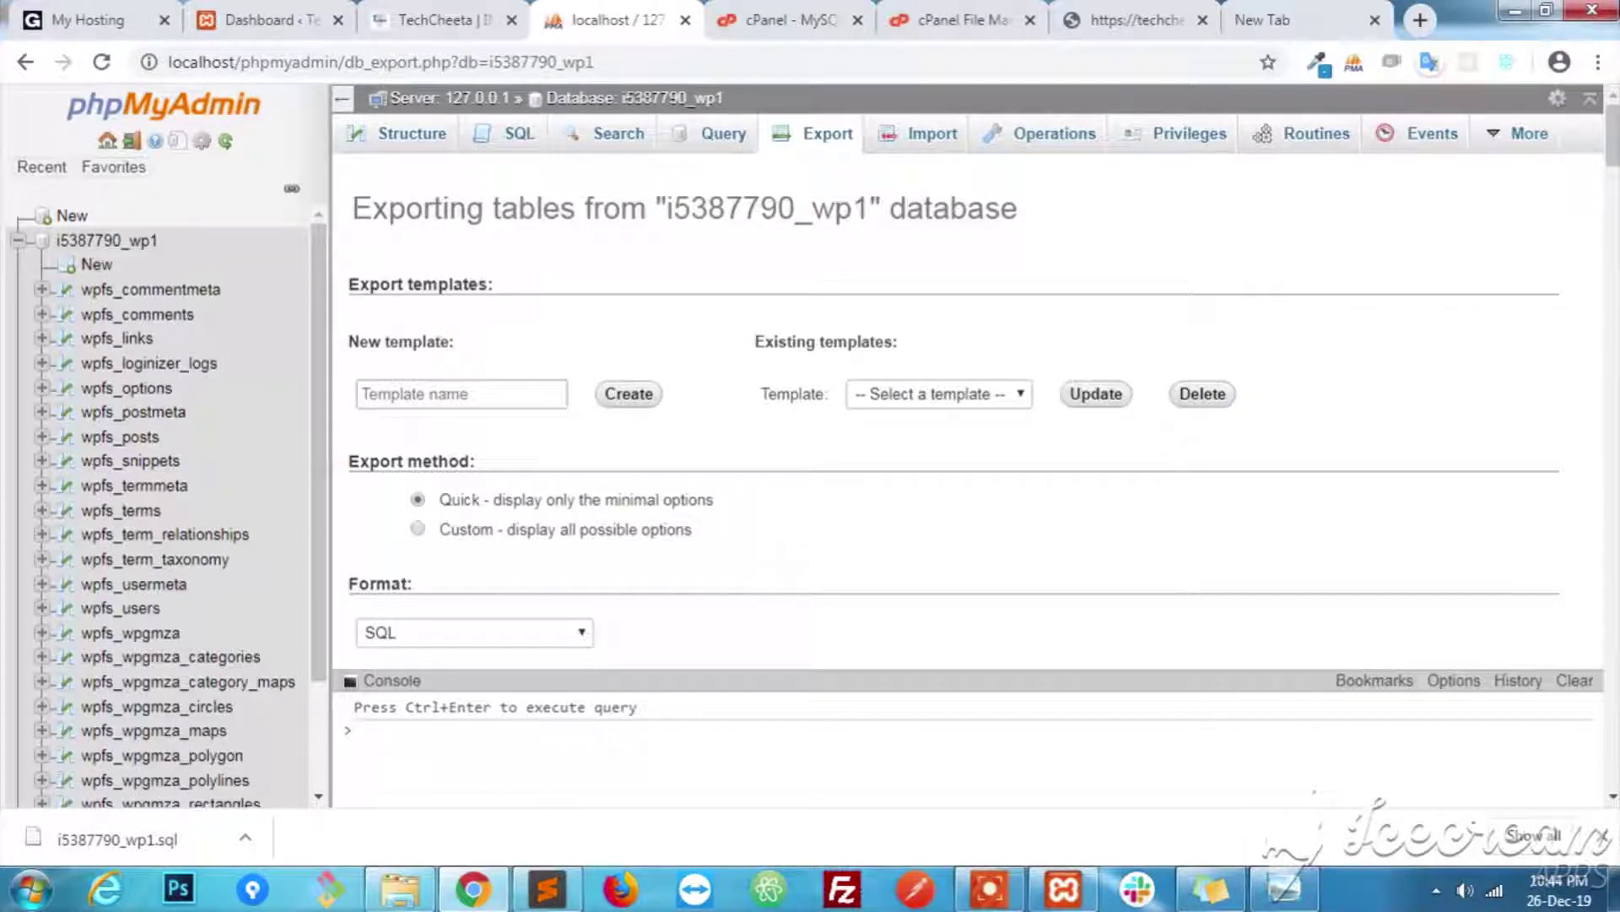
scroll(1612, 139, down, 4)
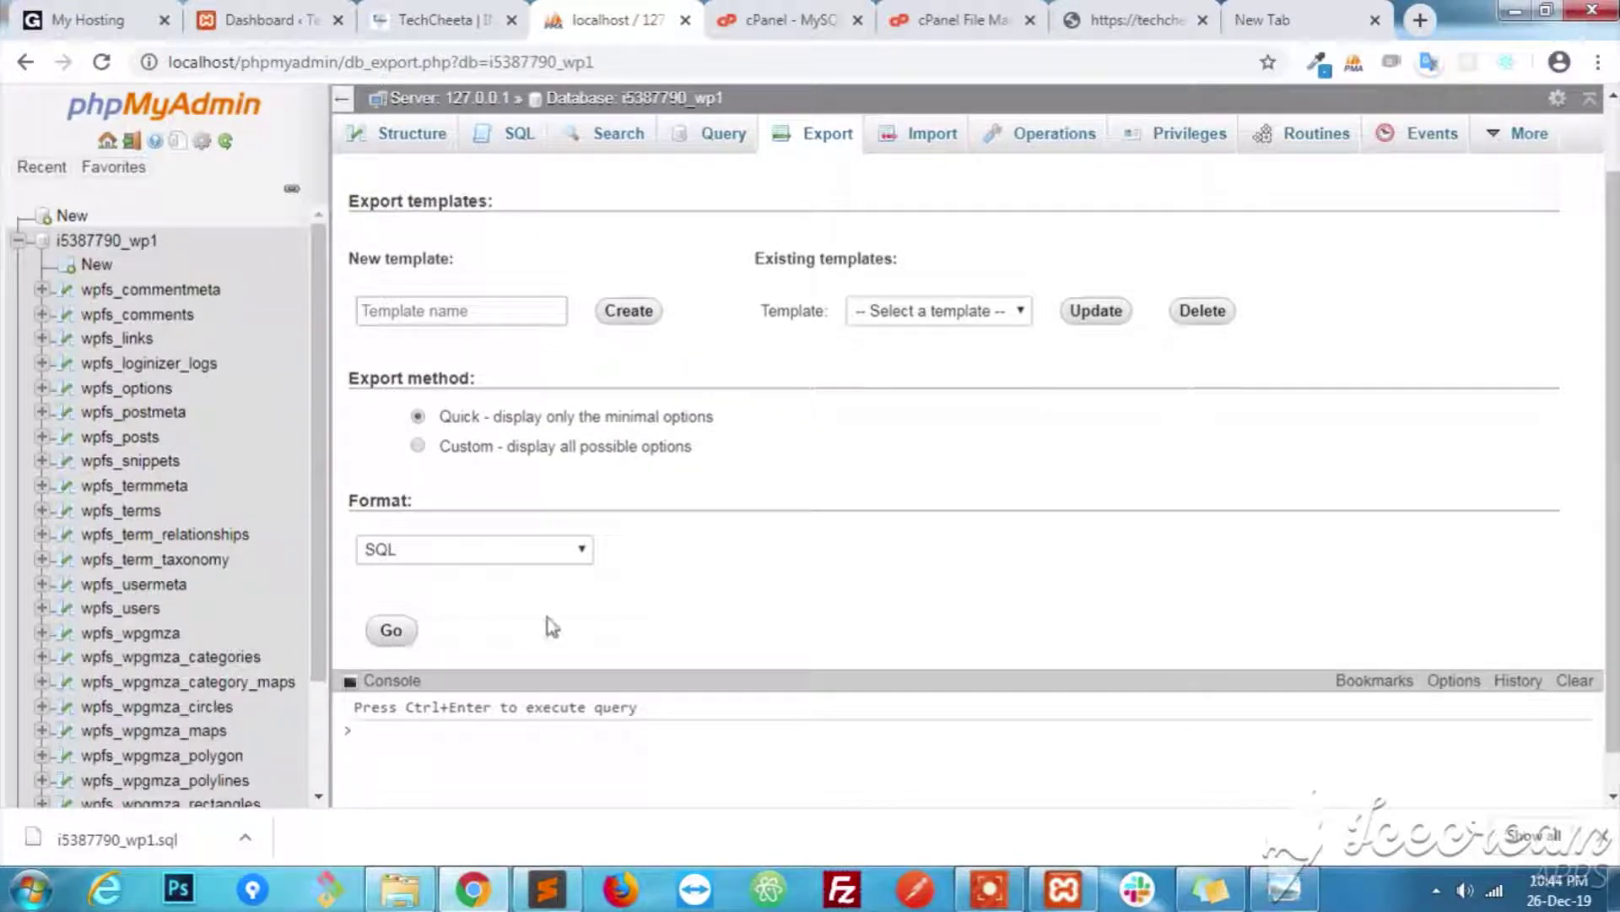
Show the downloaded i5387790_wp1.sql in its folder, and return to the browser.
click(249, 844)
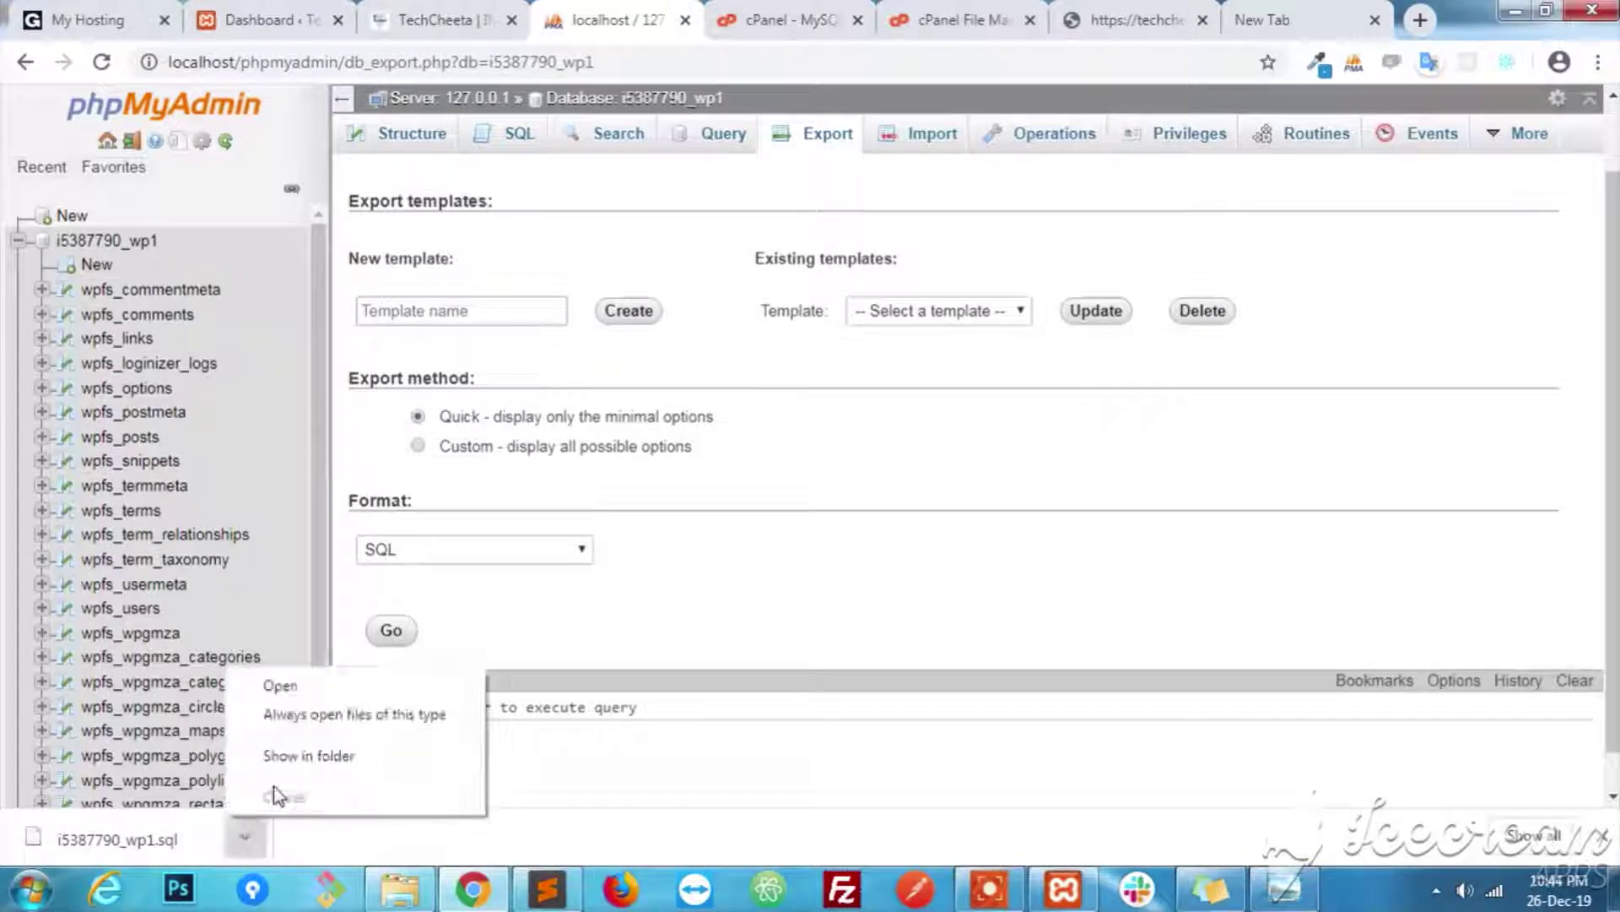
click(287, 757)
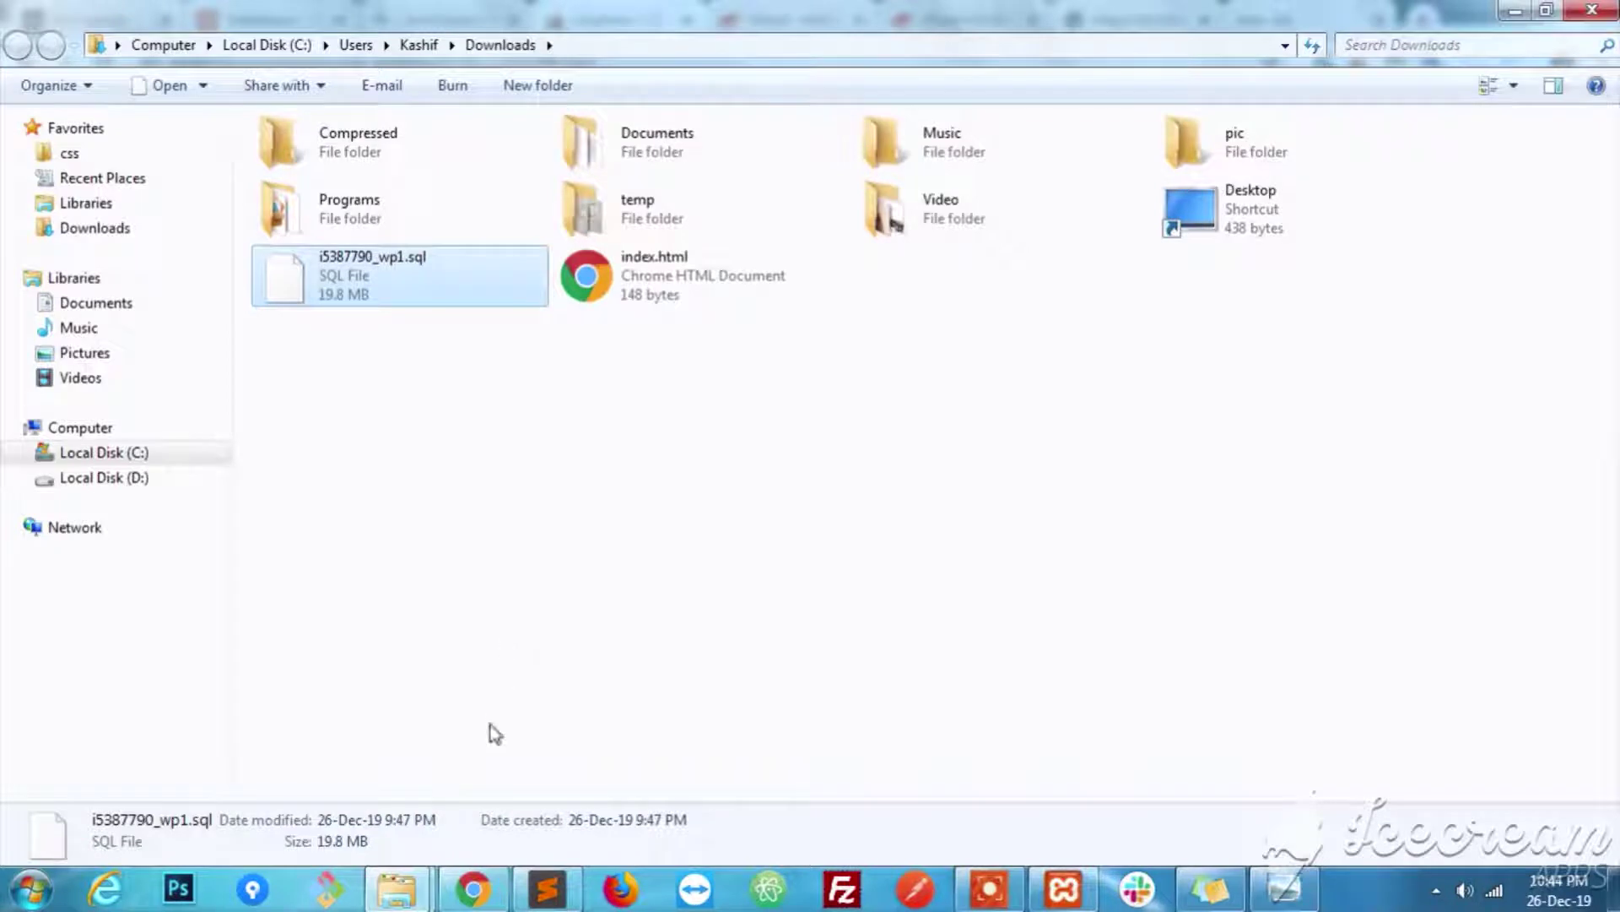
click(474, 889)
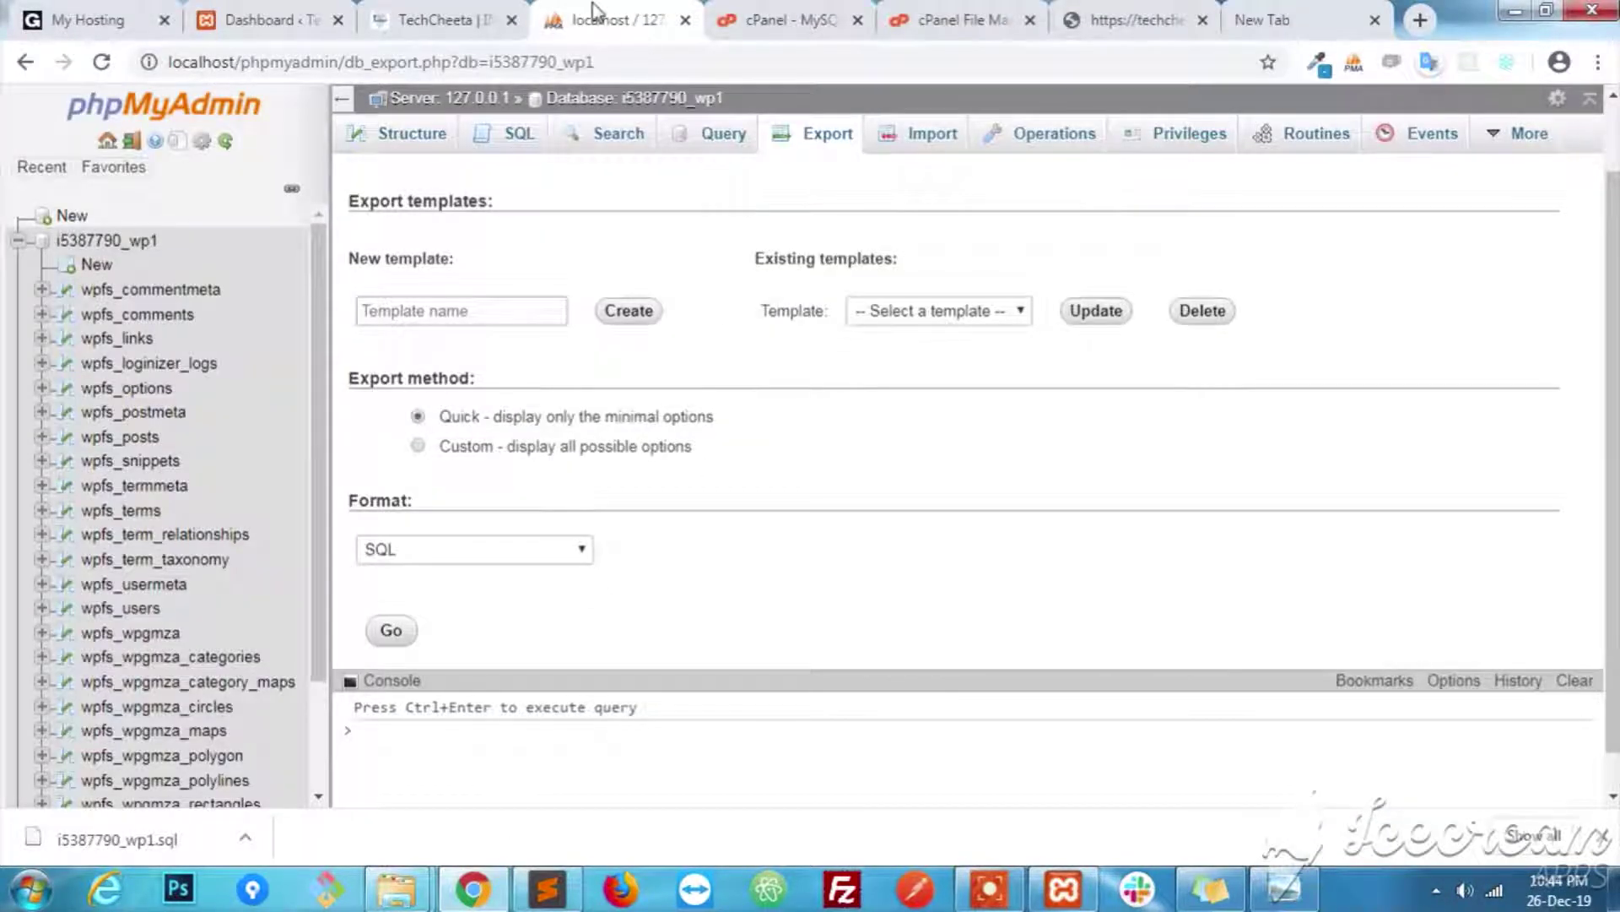
Load the cPanel main page, and select techcheeta.co.zip within public_html in File Manager.
click(741, 12)
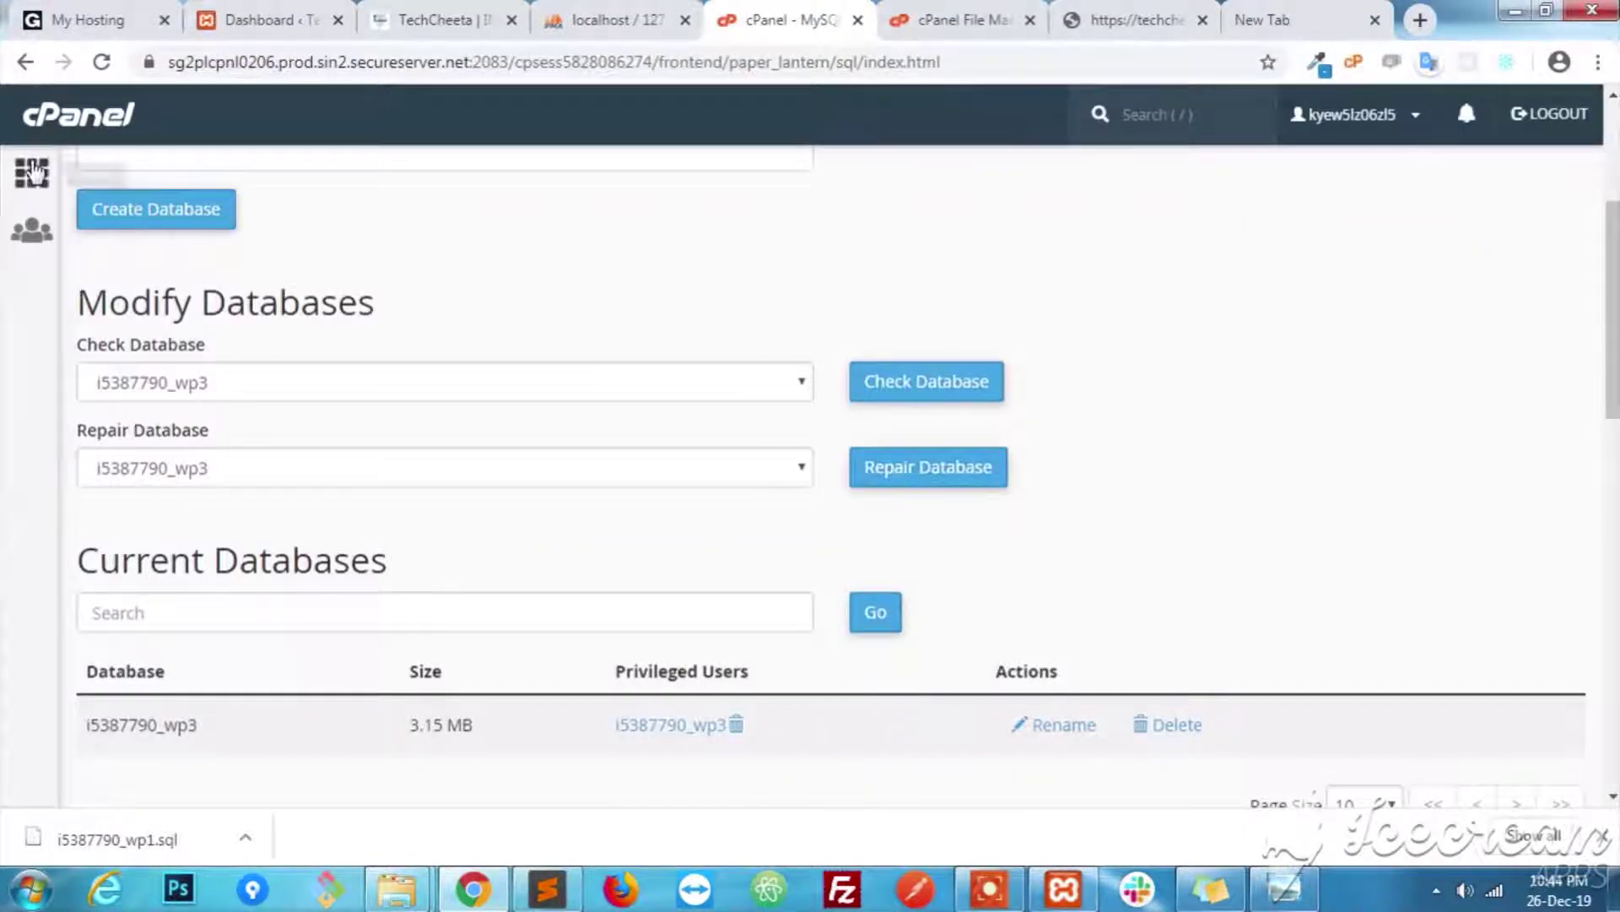
click(32, 173)
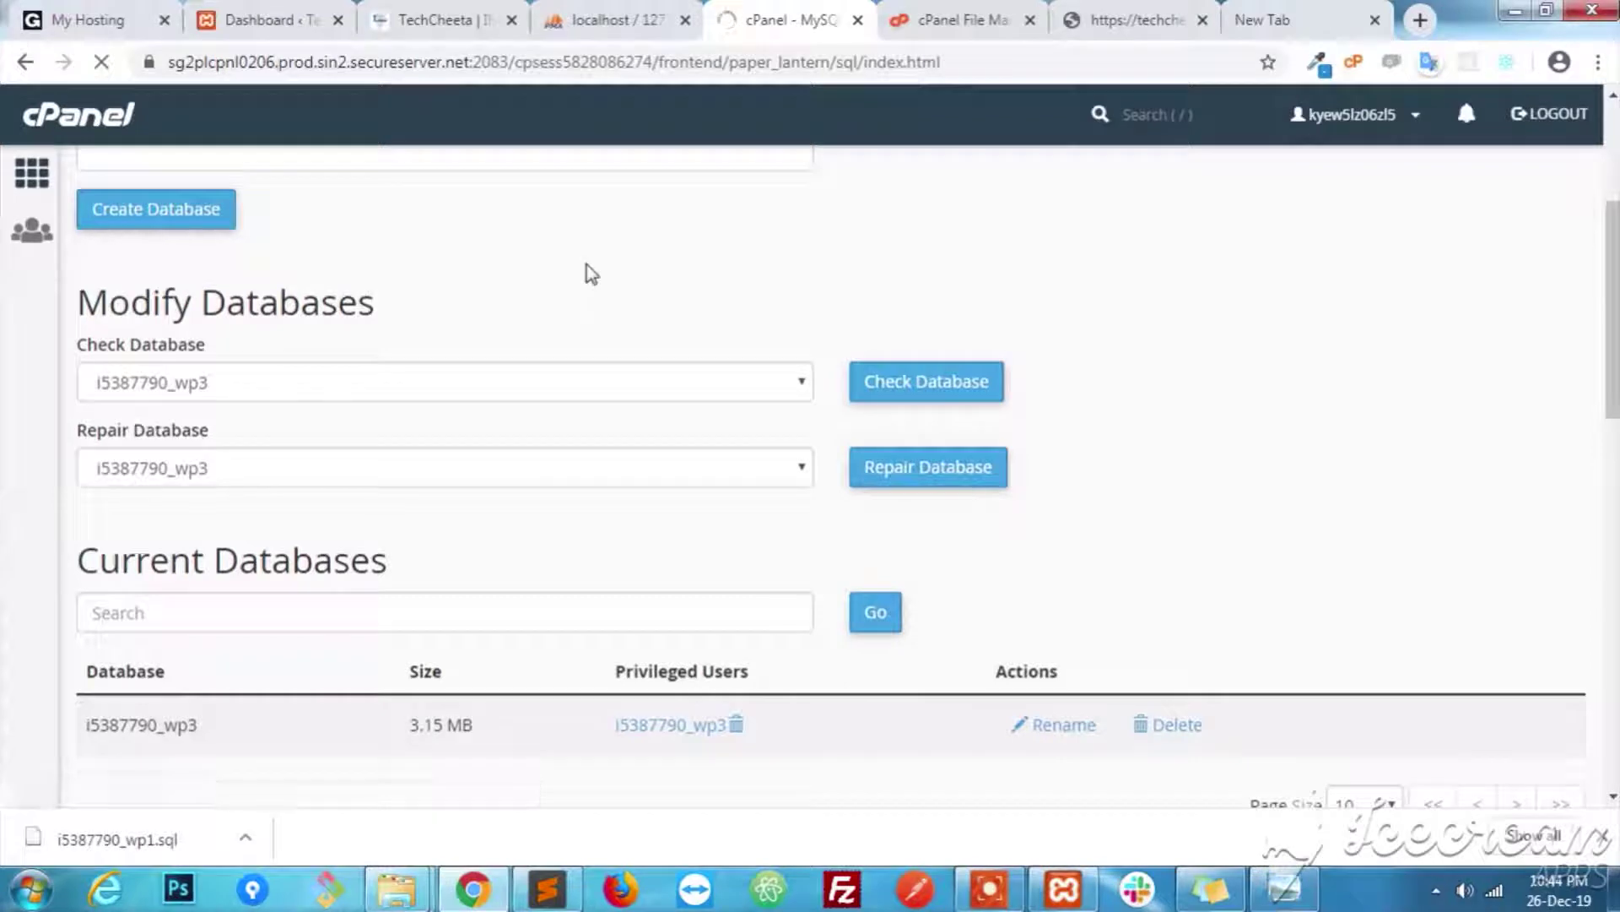
click(967, 12)
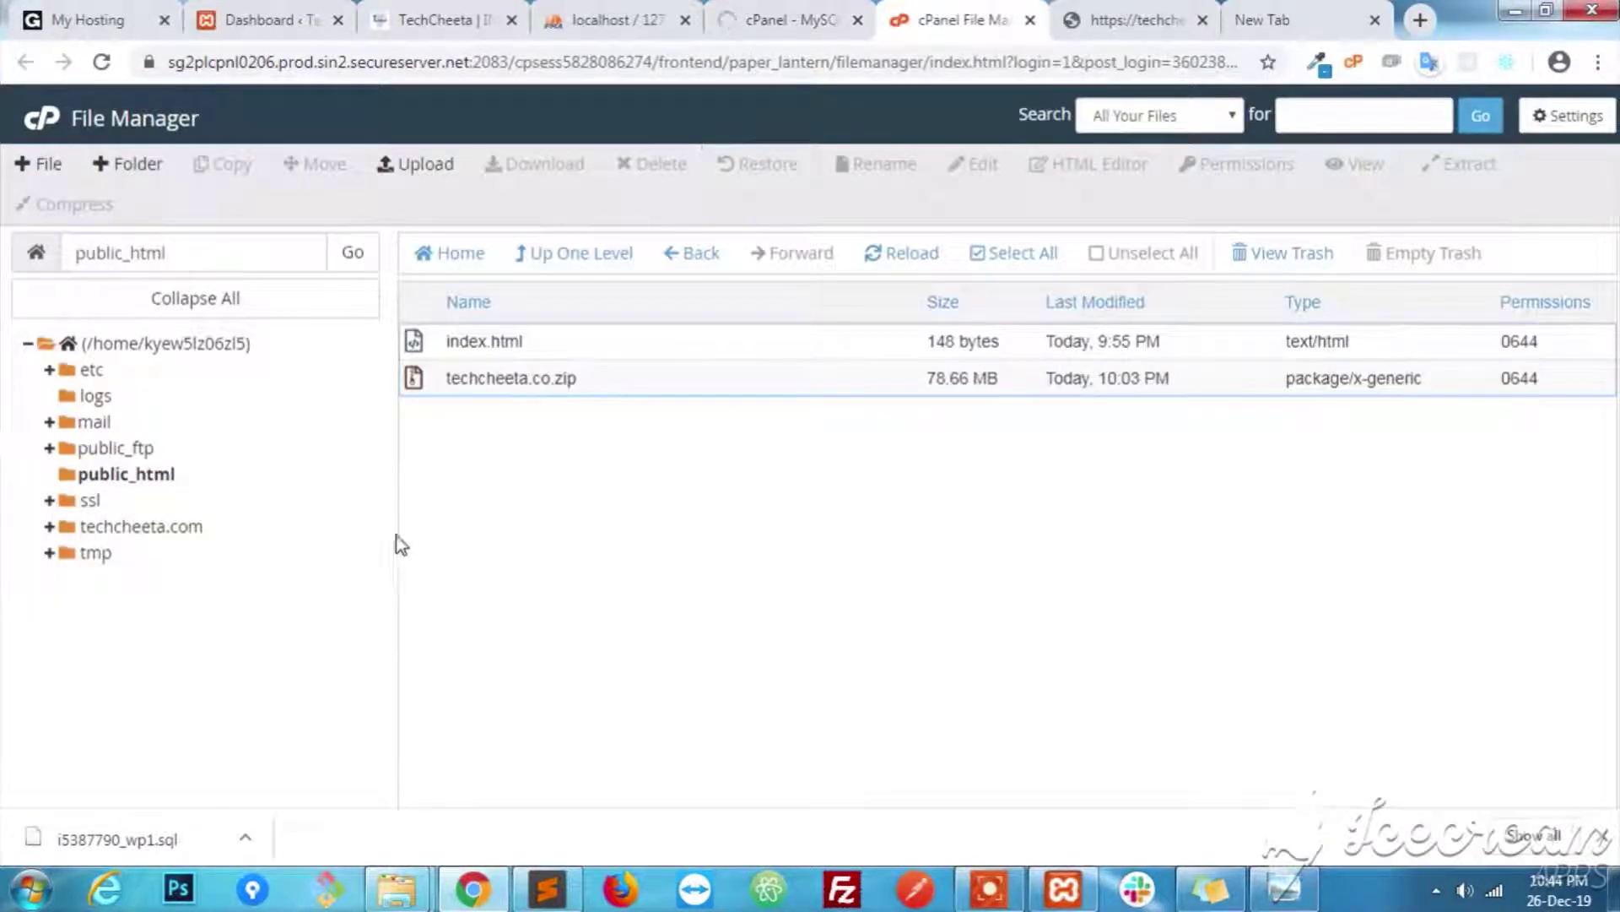
click(153, 476)
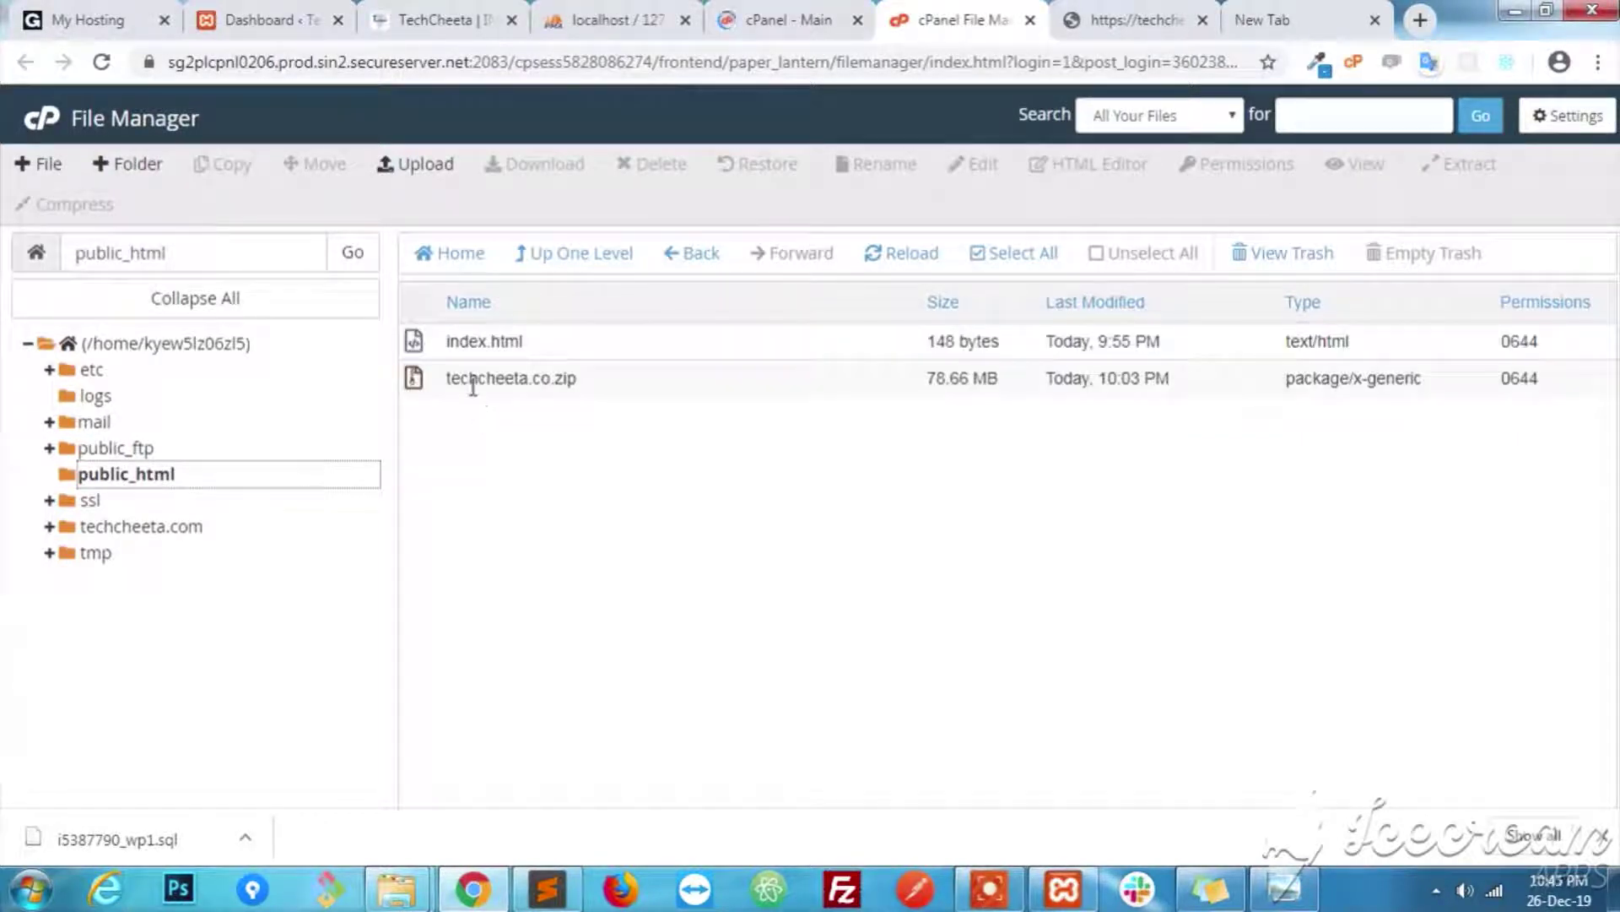
click(473, 386)
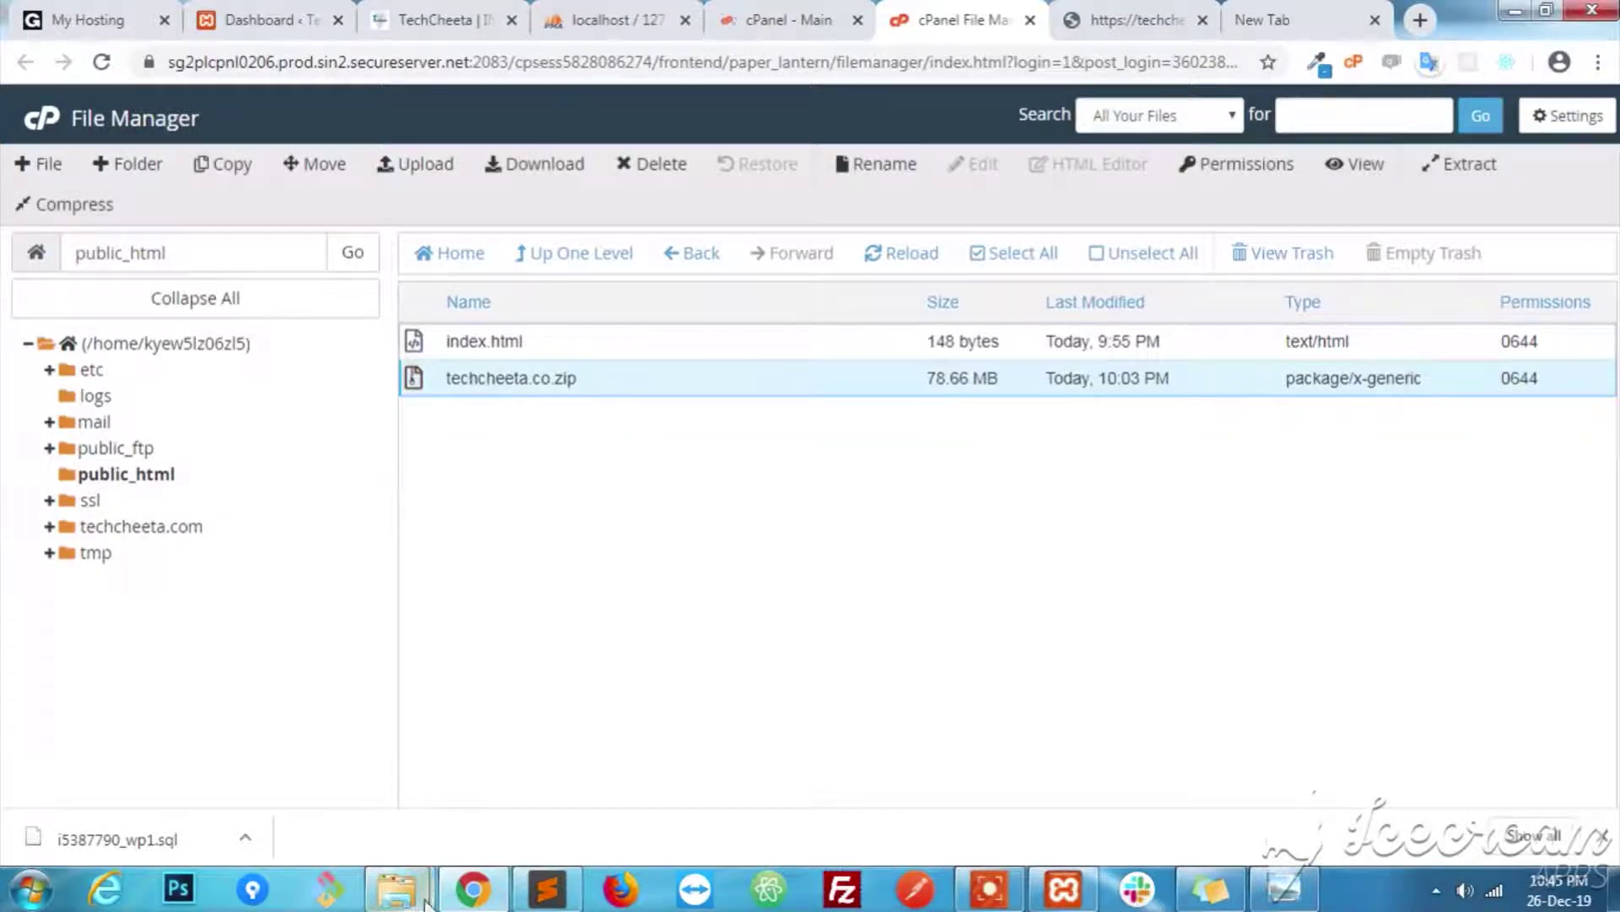
Switch to File Explorer, go back to htdocs, and locate the techcheeta.co folder and its techcheeta.co.zip archive.
mouse_move(397, 888)
mouse_move(472, 810)
click(361, 792)
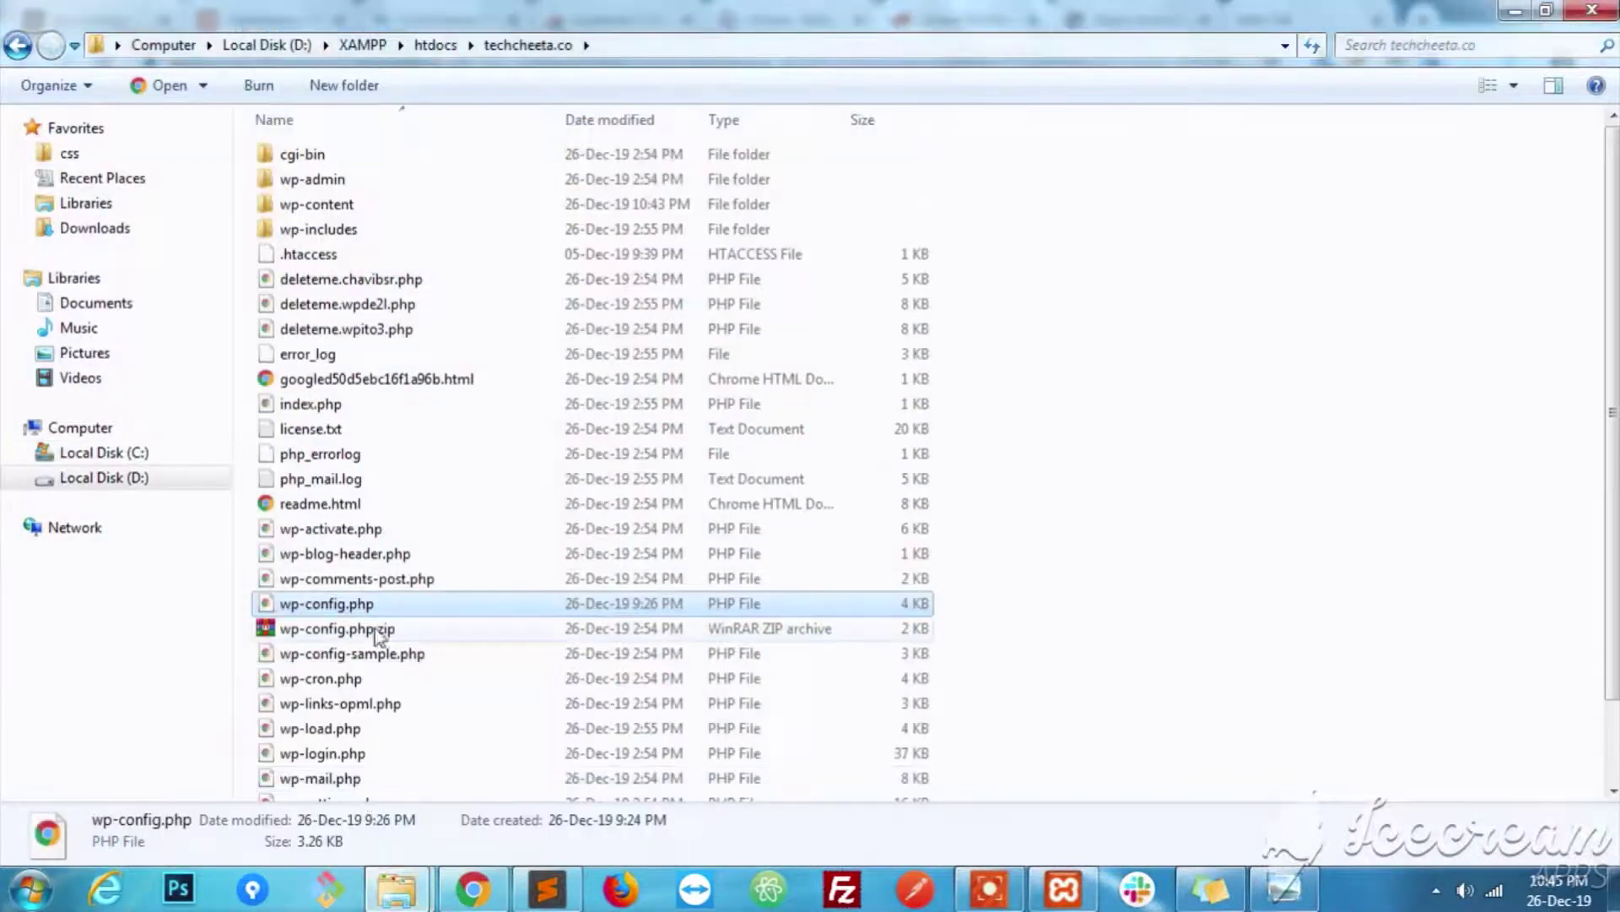
click(19, 46)
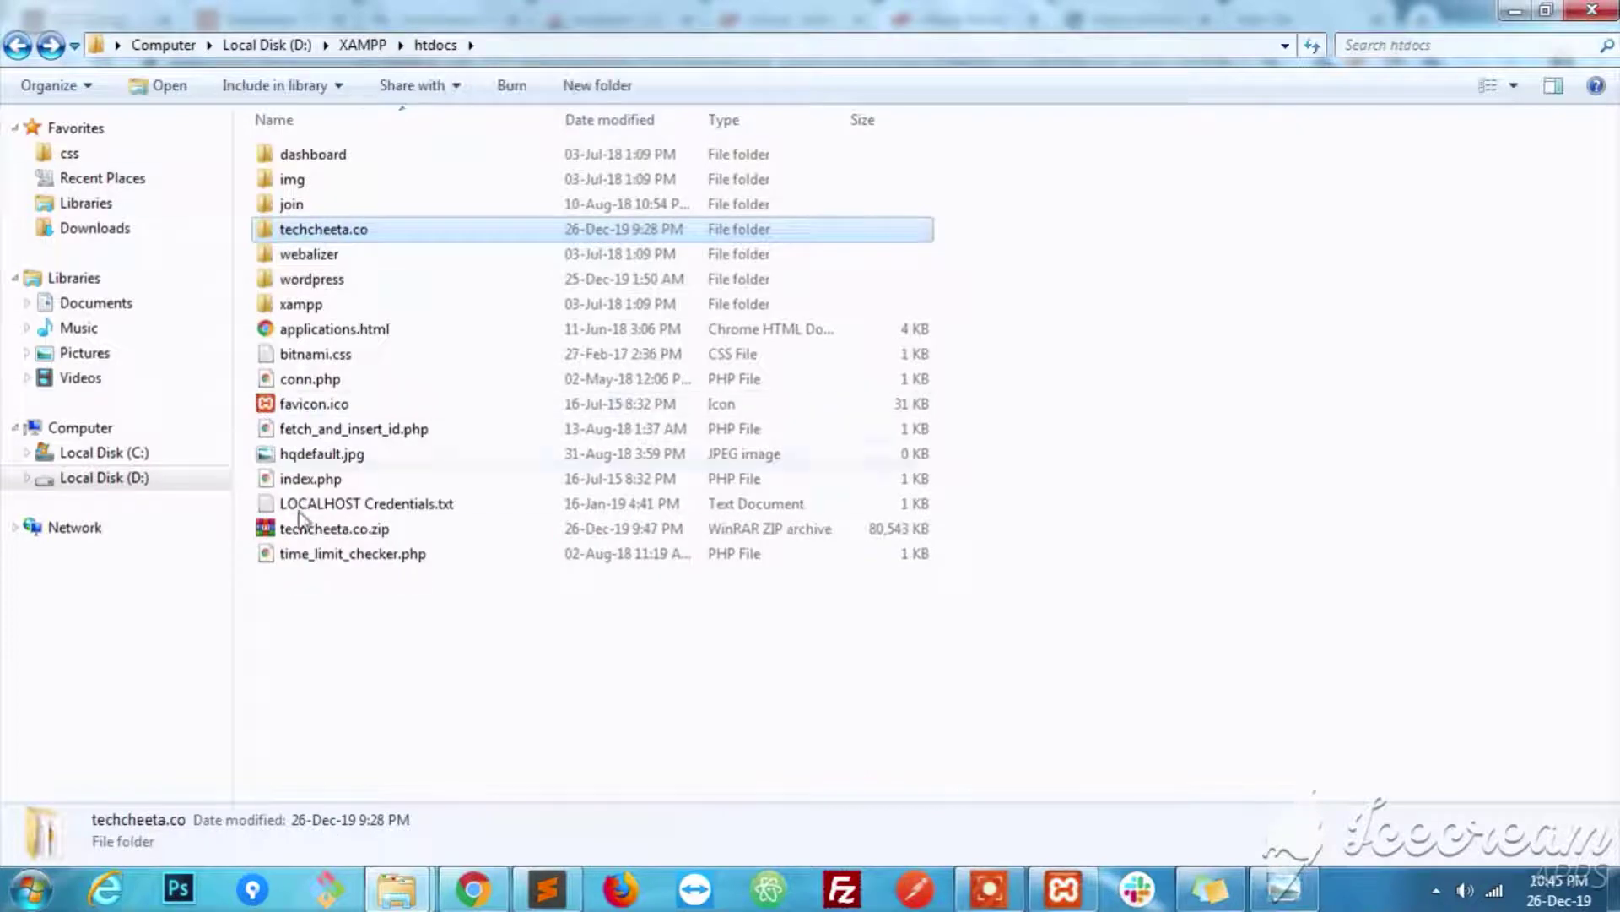
click(314, 530)
click(339, 233)
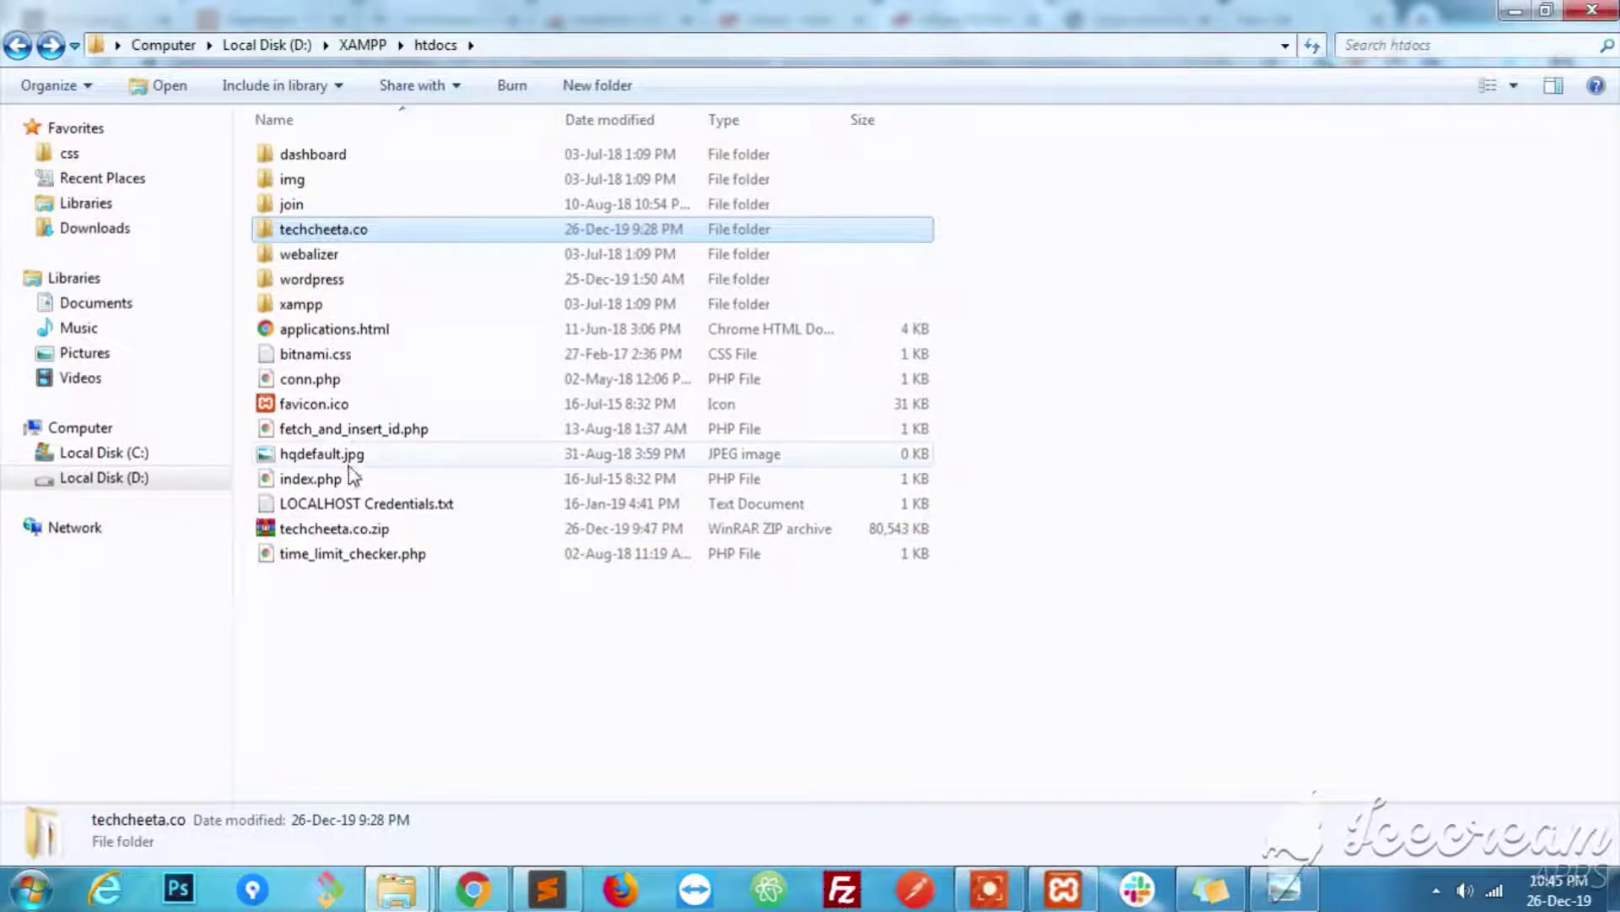
click(343, 532)
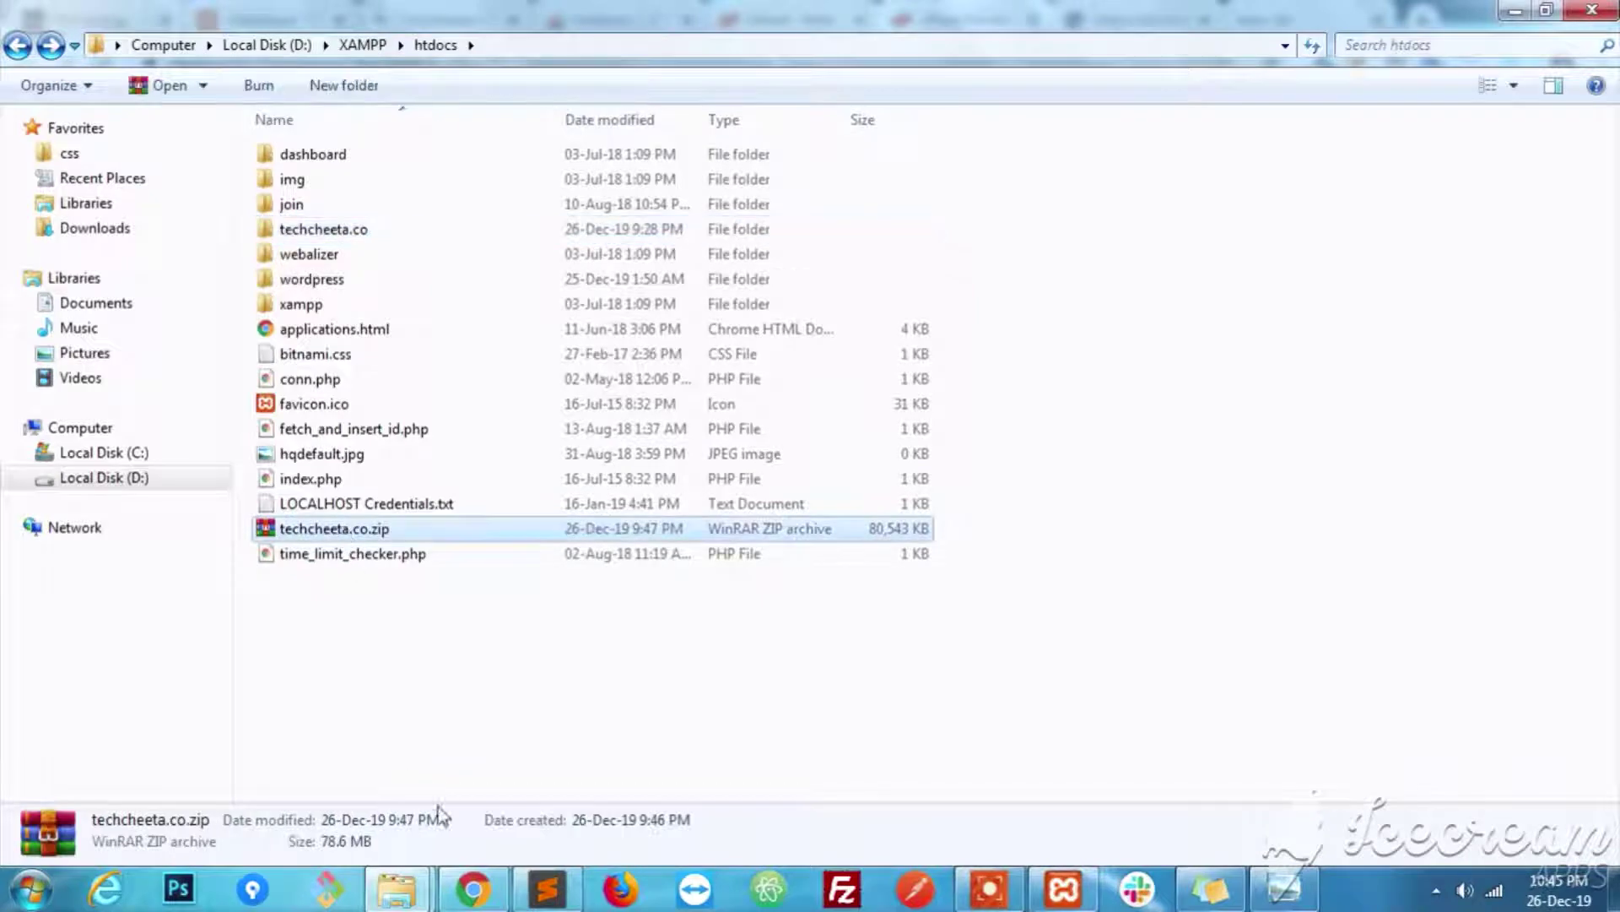
Return to cPanel File Manager in the browser and open the file upload page for public_html.
click(474, 889)
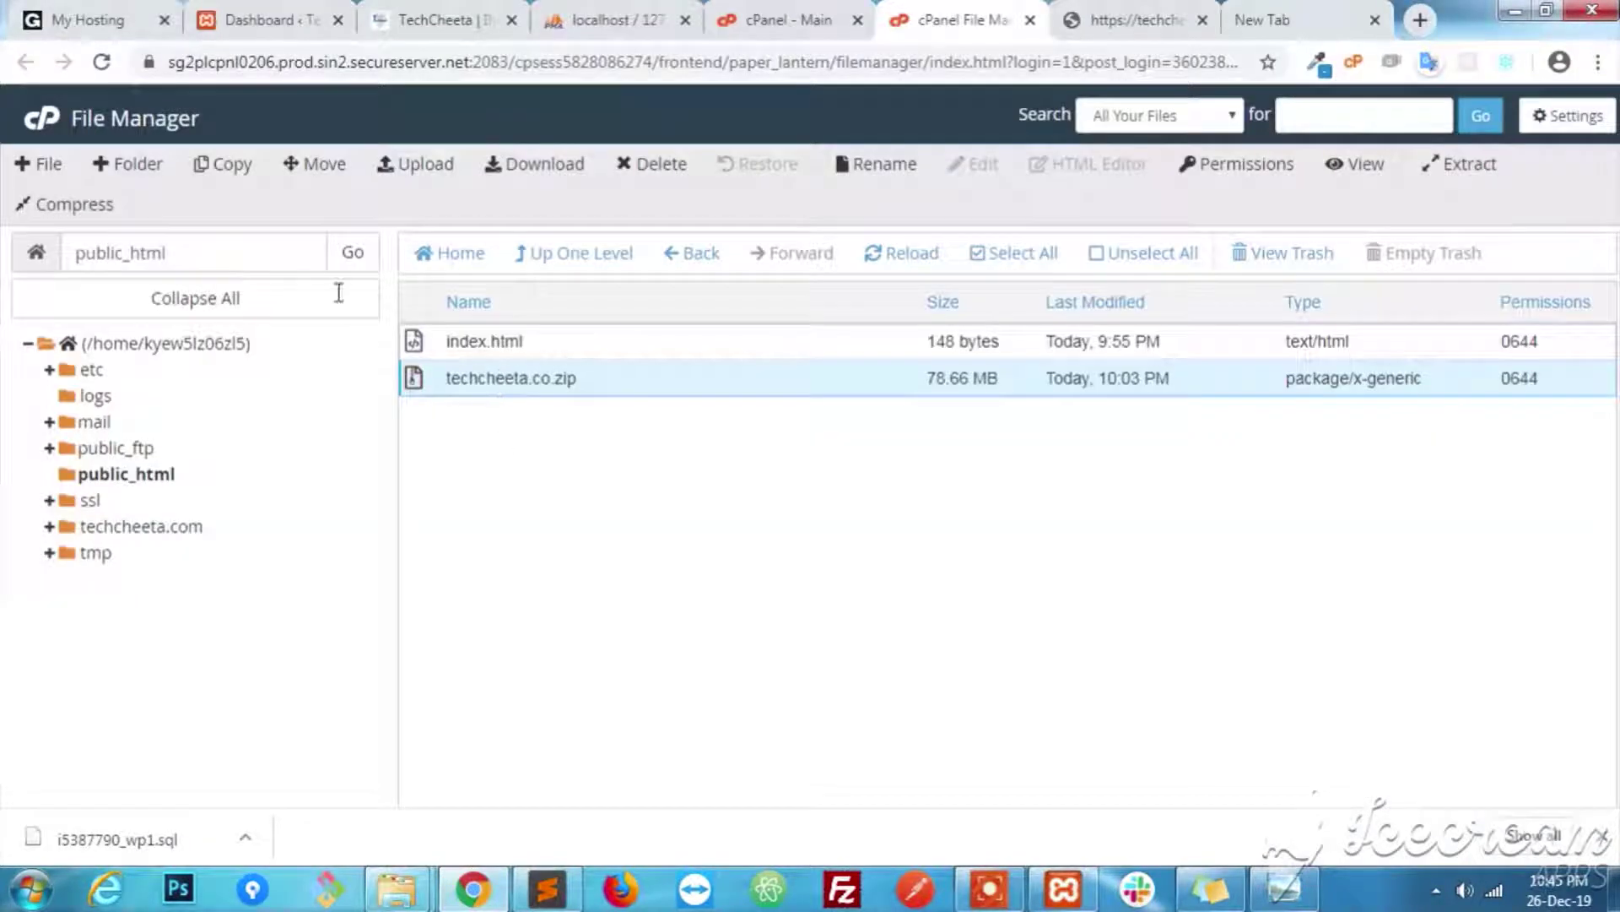
click(426, 165)
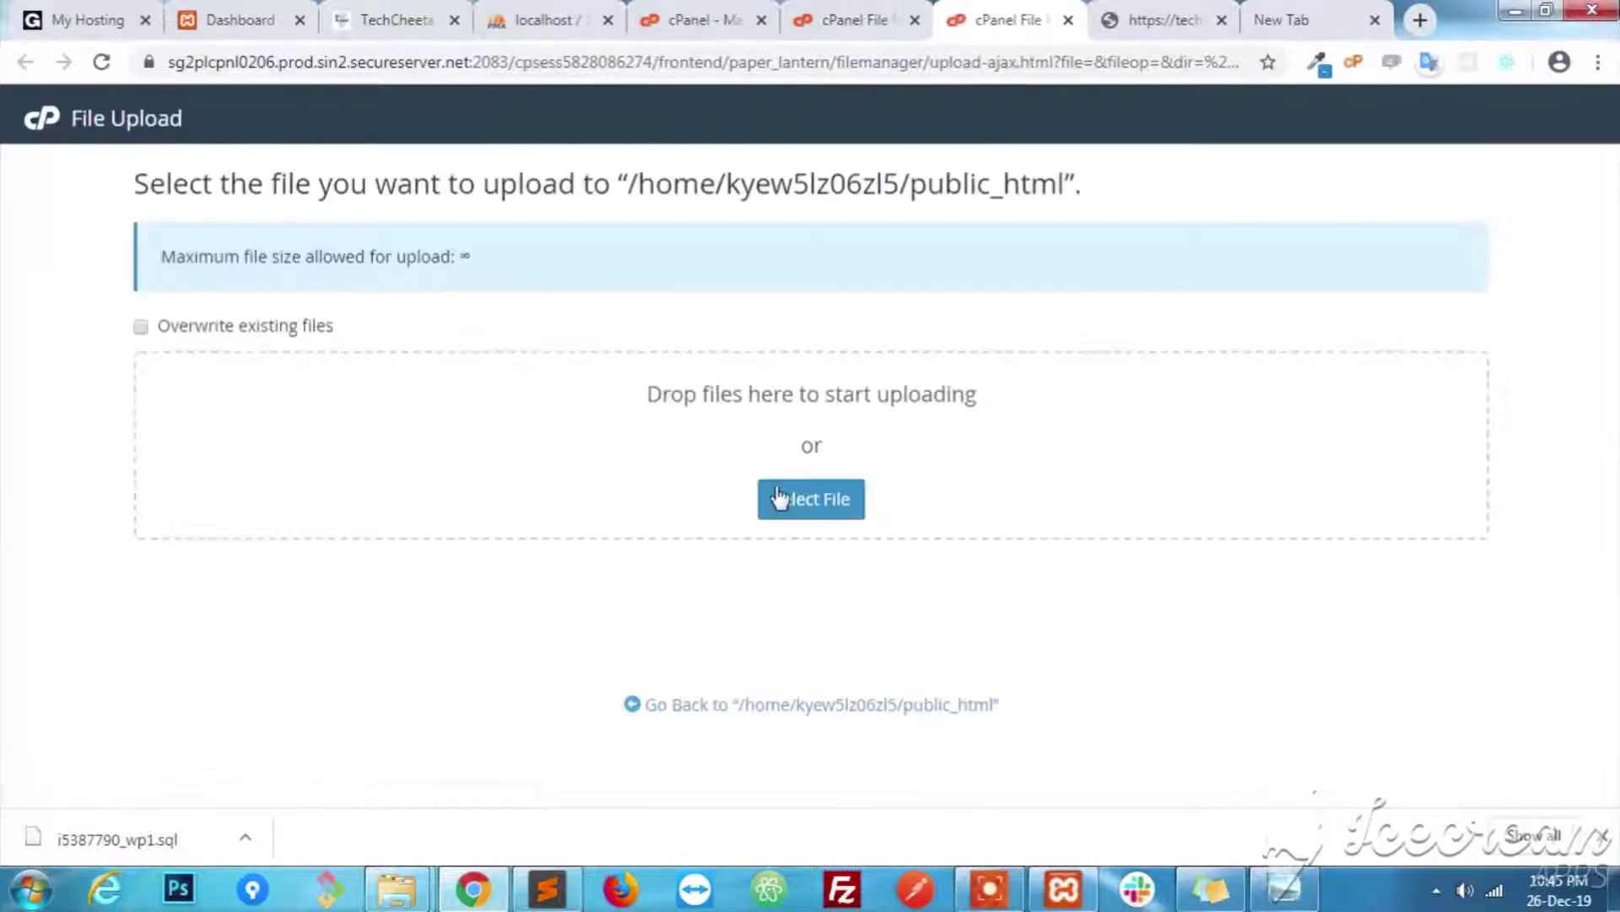
click(799, 499)
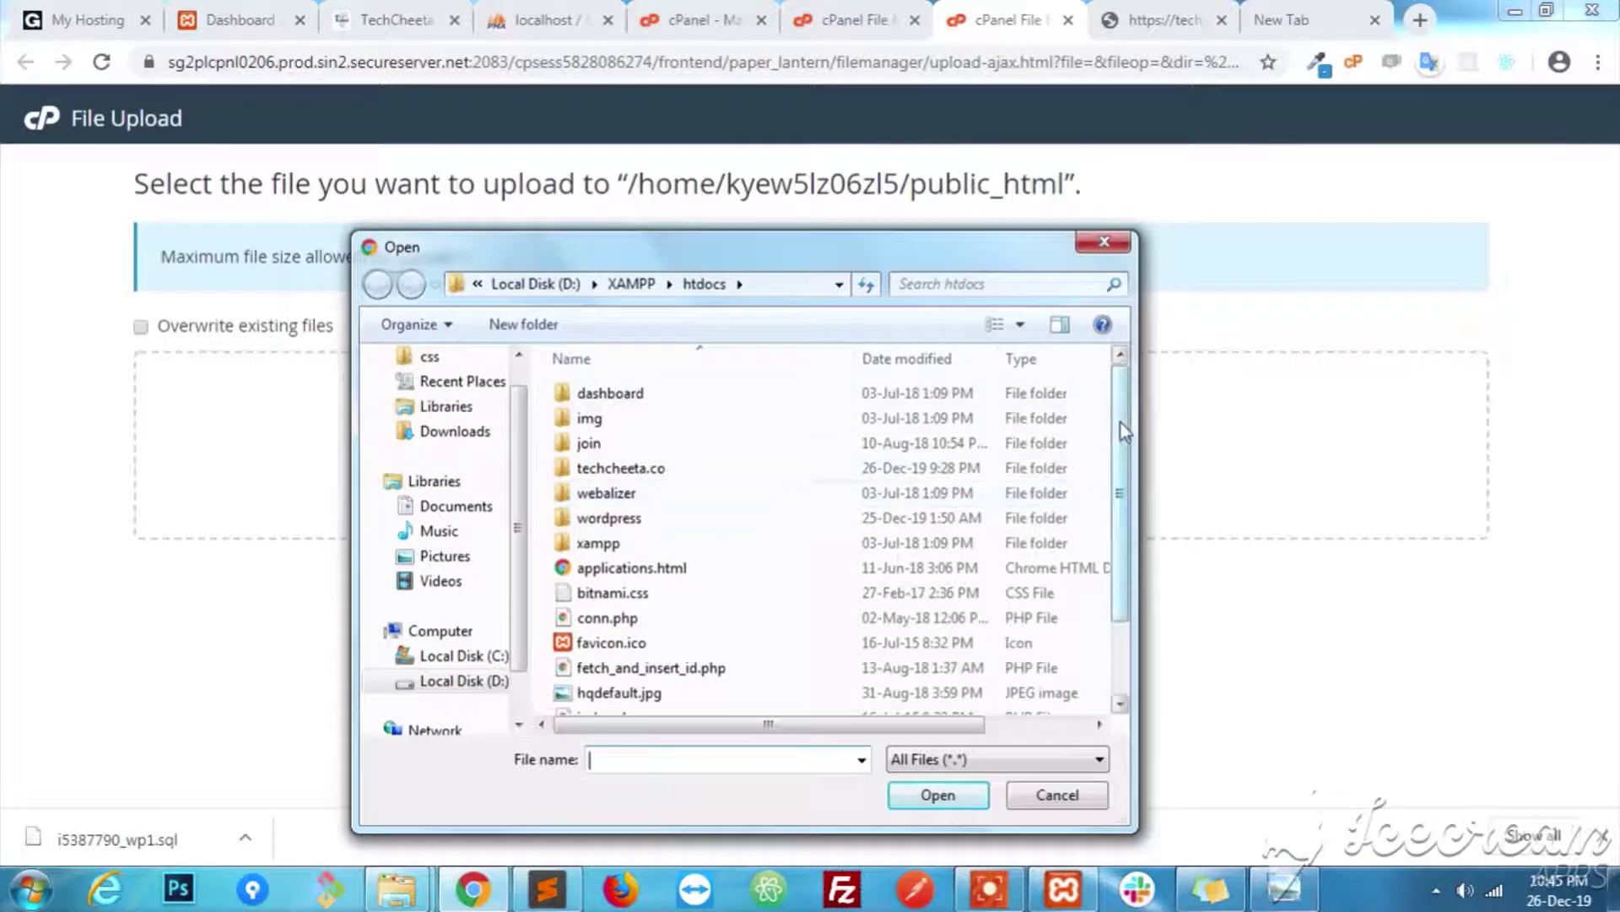
drag(1120, 422, 1120, 489)
click(680, 678)
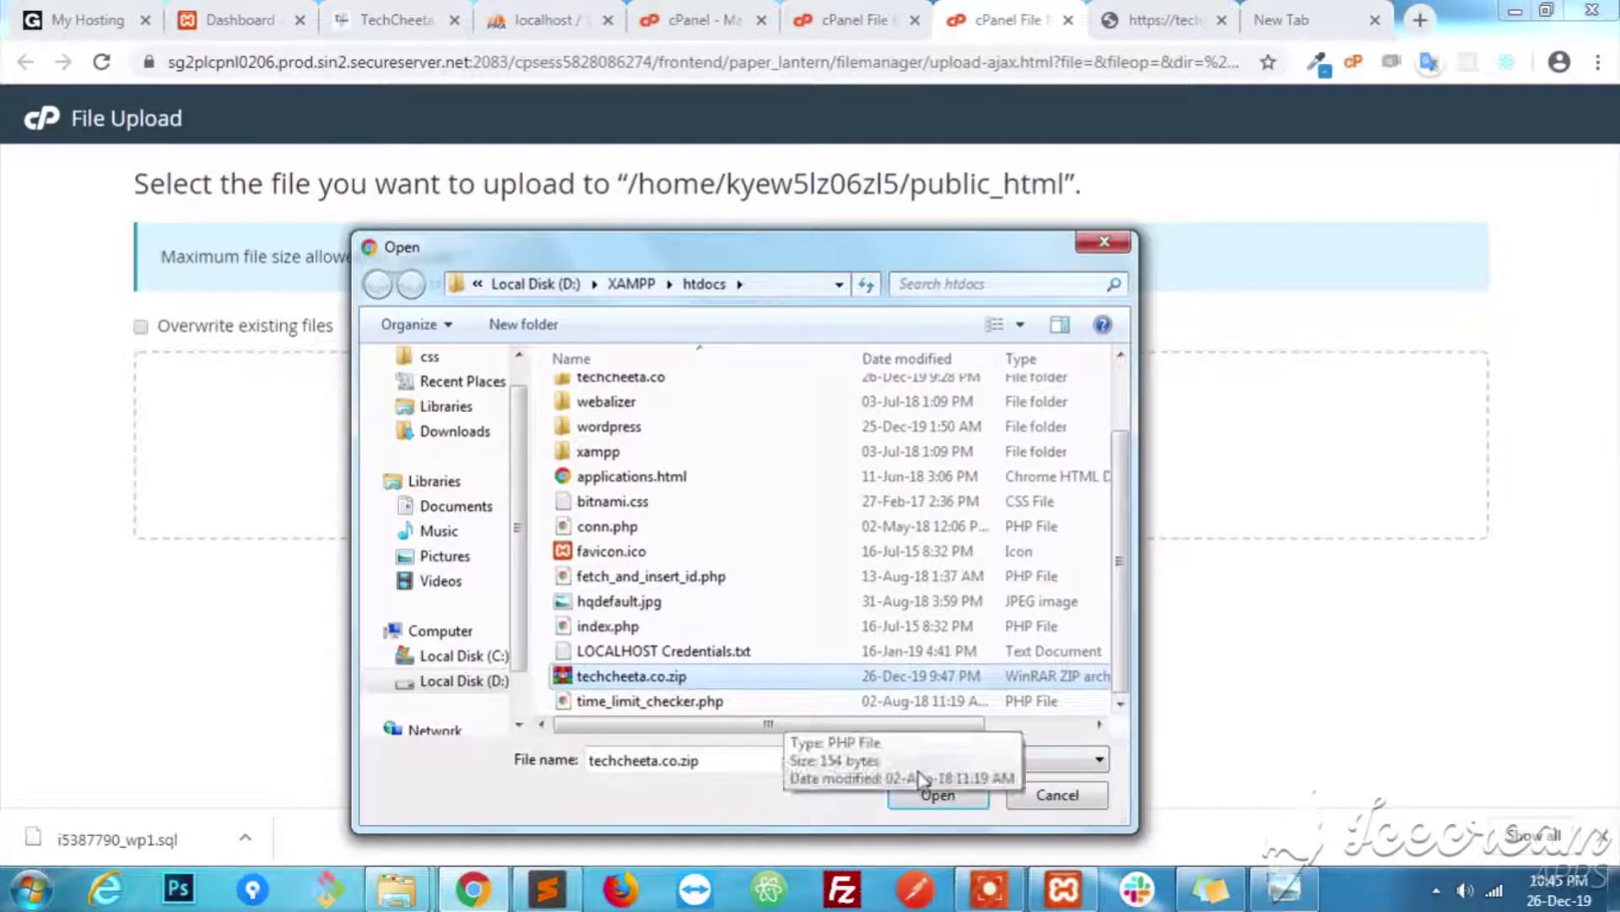
click(1048, 796)
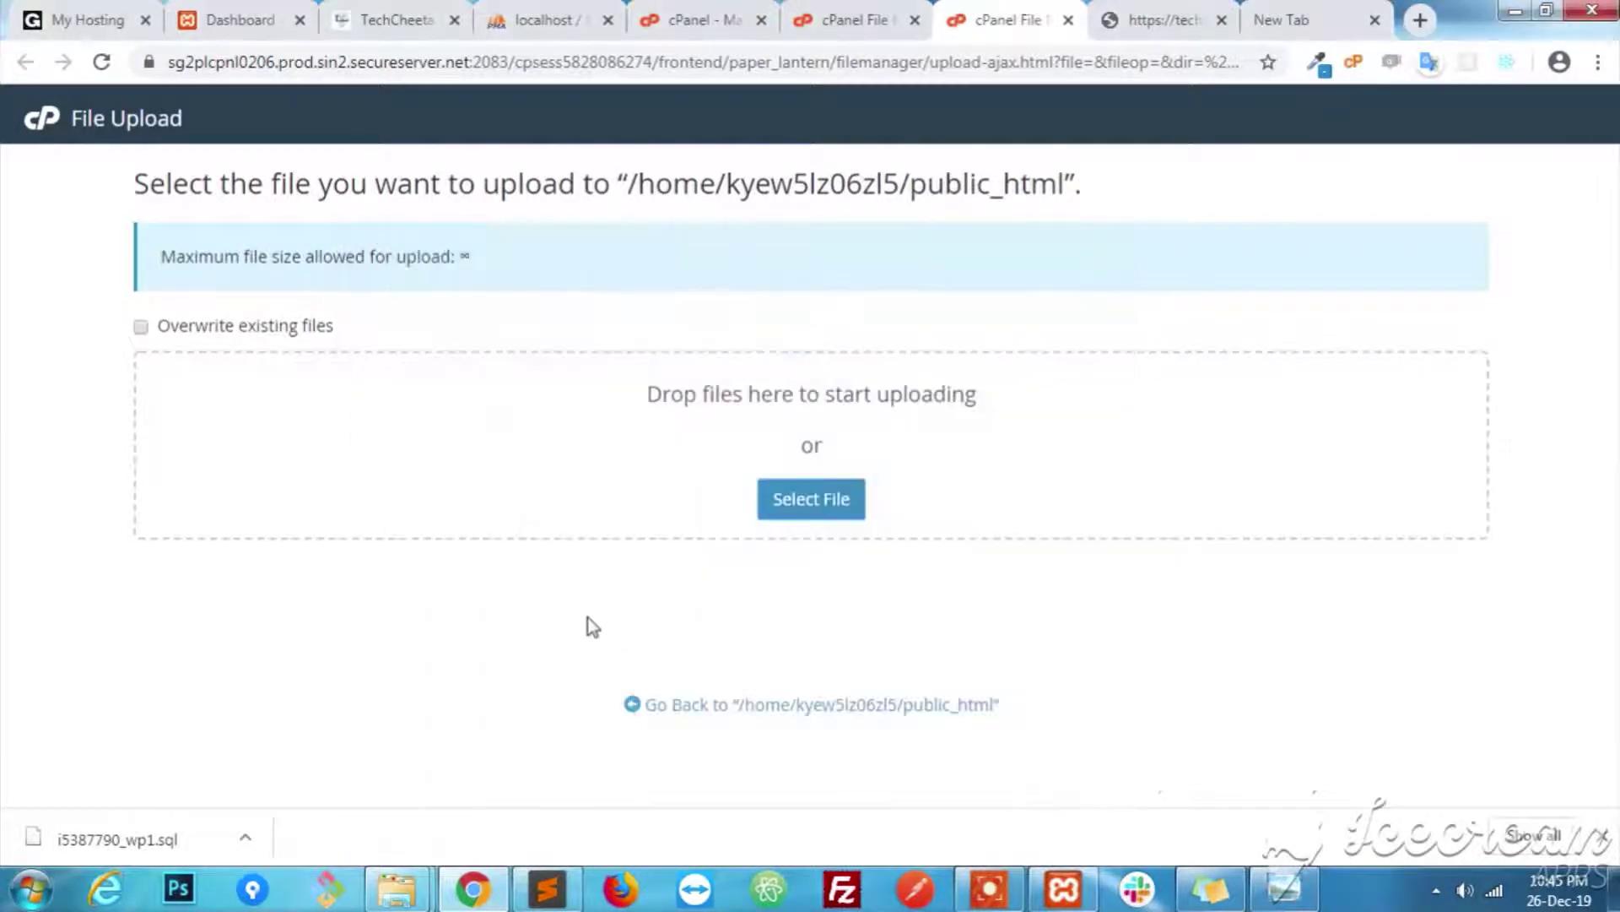
Return to public_html in File Manager and extract techcheeta.co.zip into /public_html.
click(739, 705)
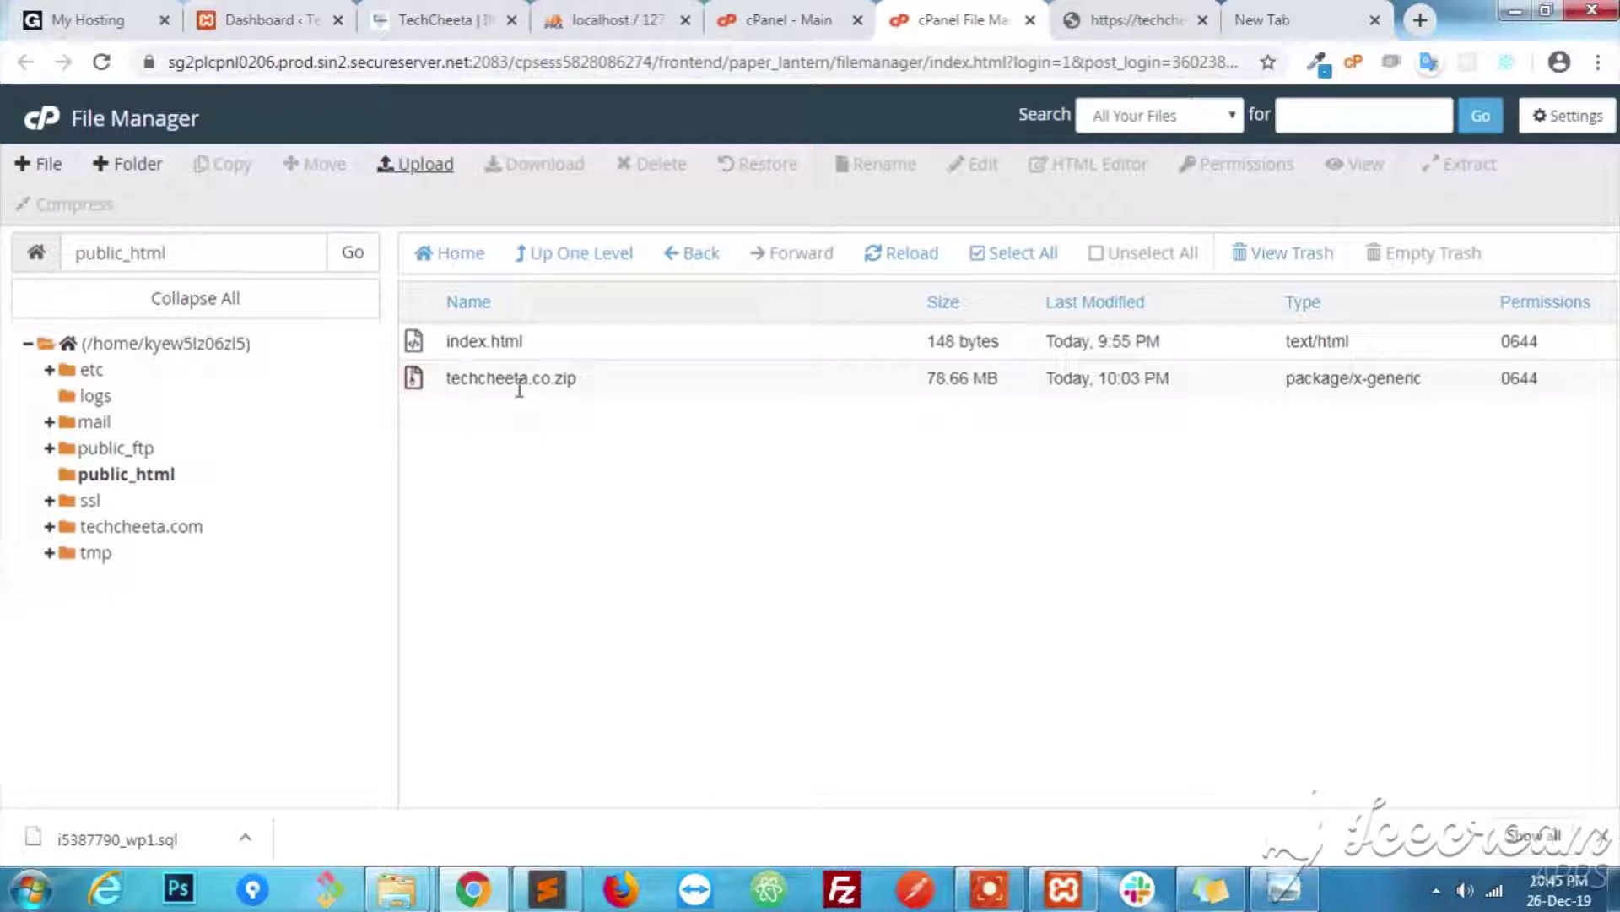
click(519, 384)
right_click(519, 385)
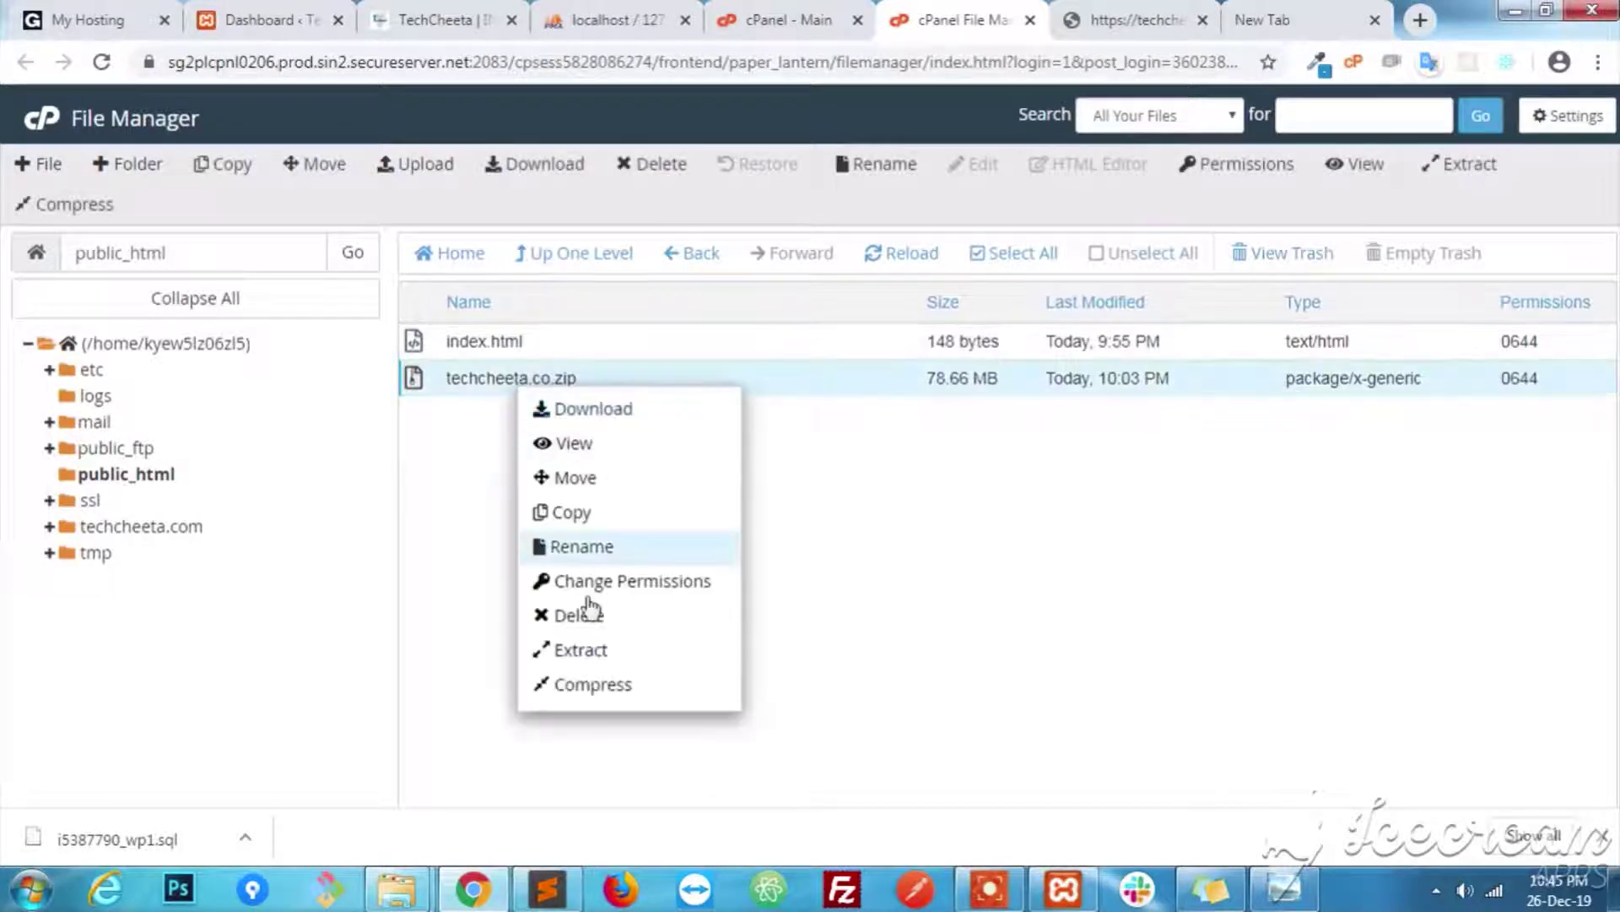
click(594, 651)
click(947, 569)
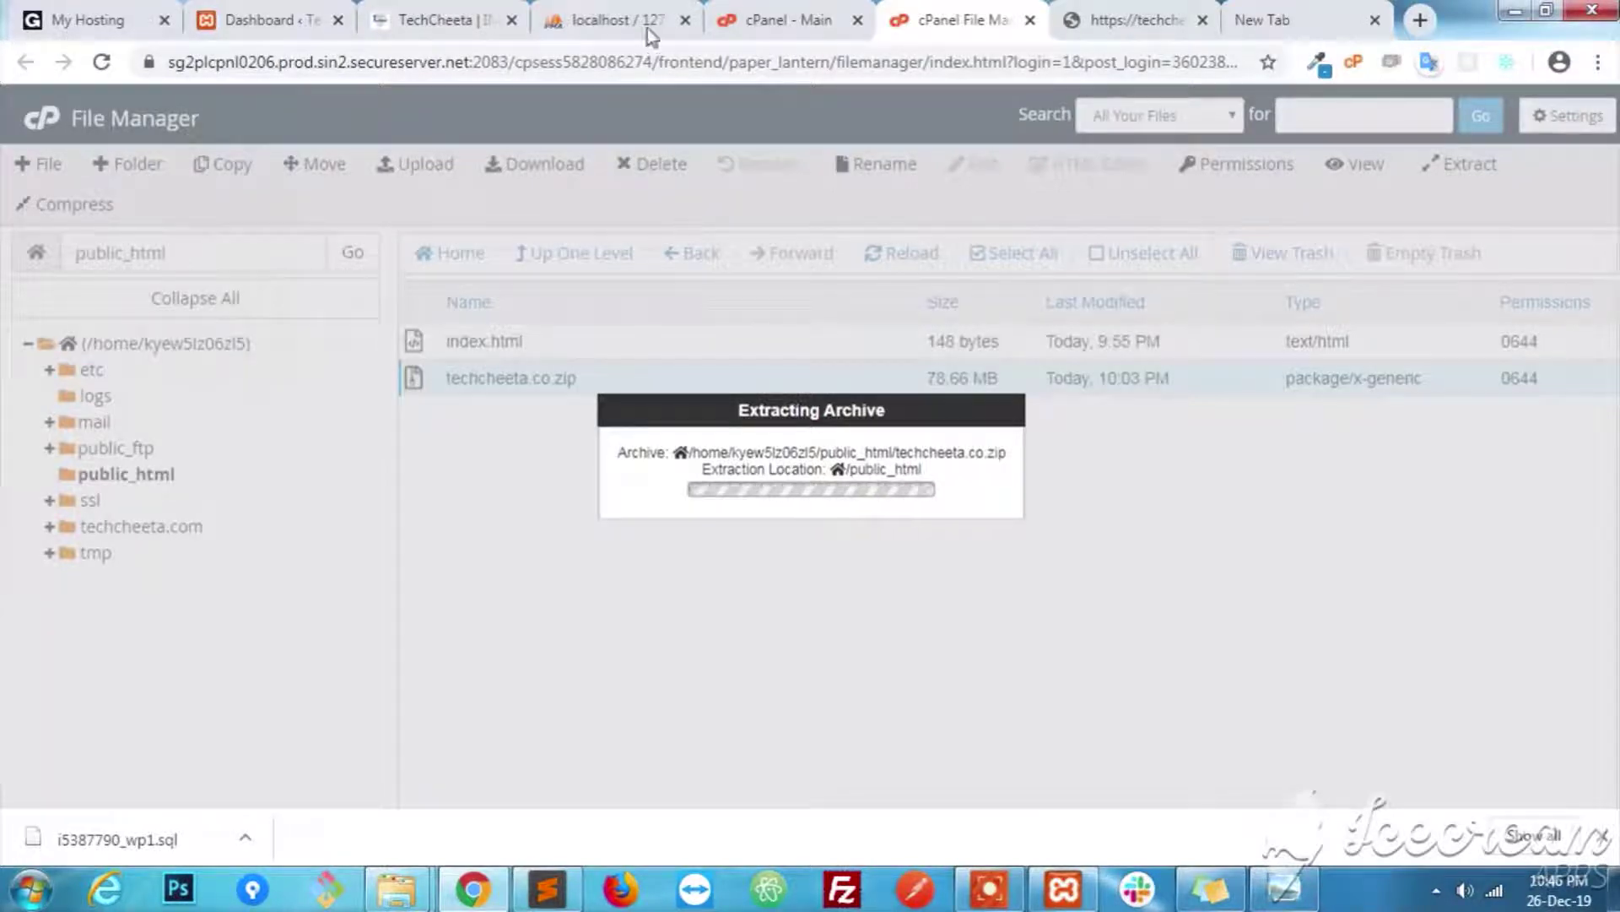
From the cPanel main page, open MySQL Databases in a new tab and go to the name entry for a new database.
click(739, 20)
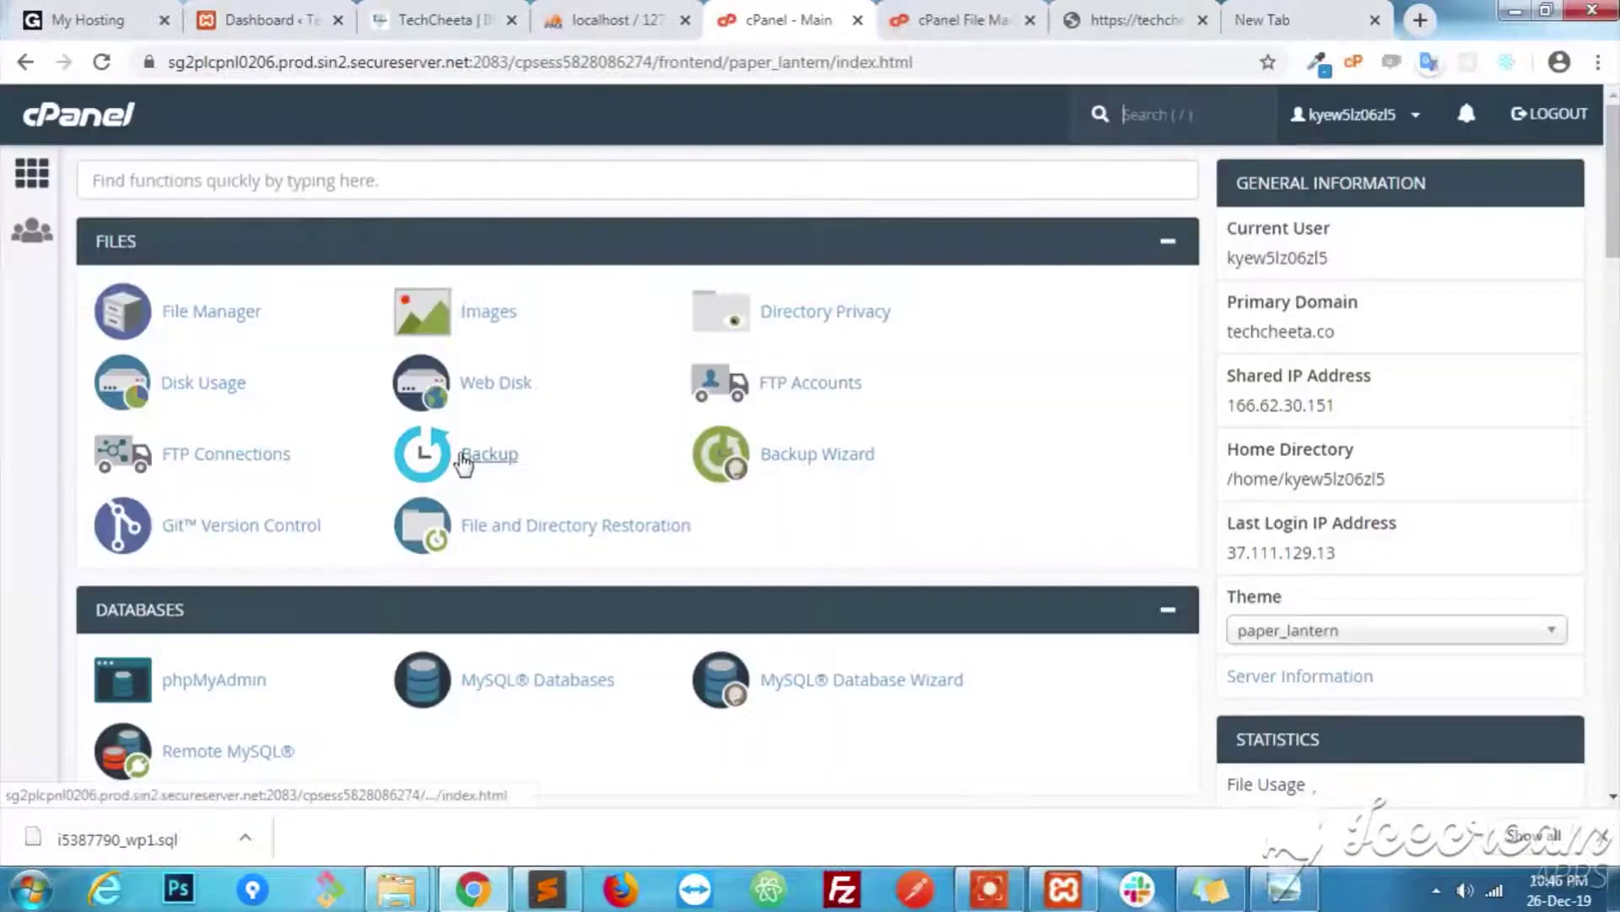
middle_click(567, 687)
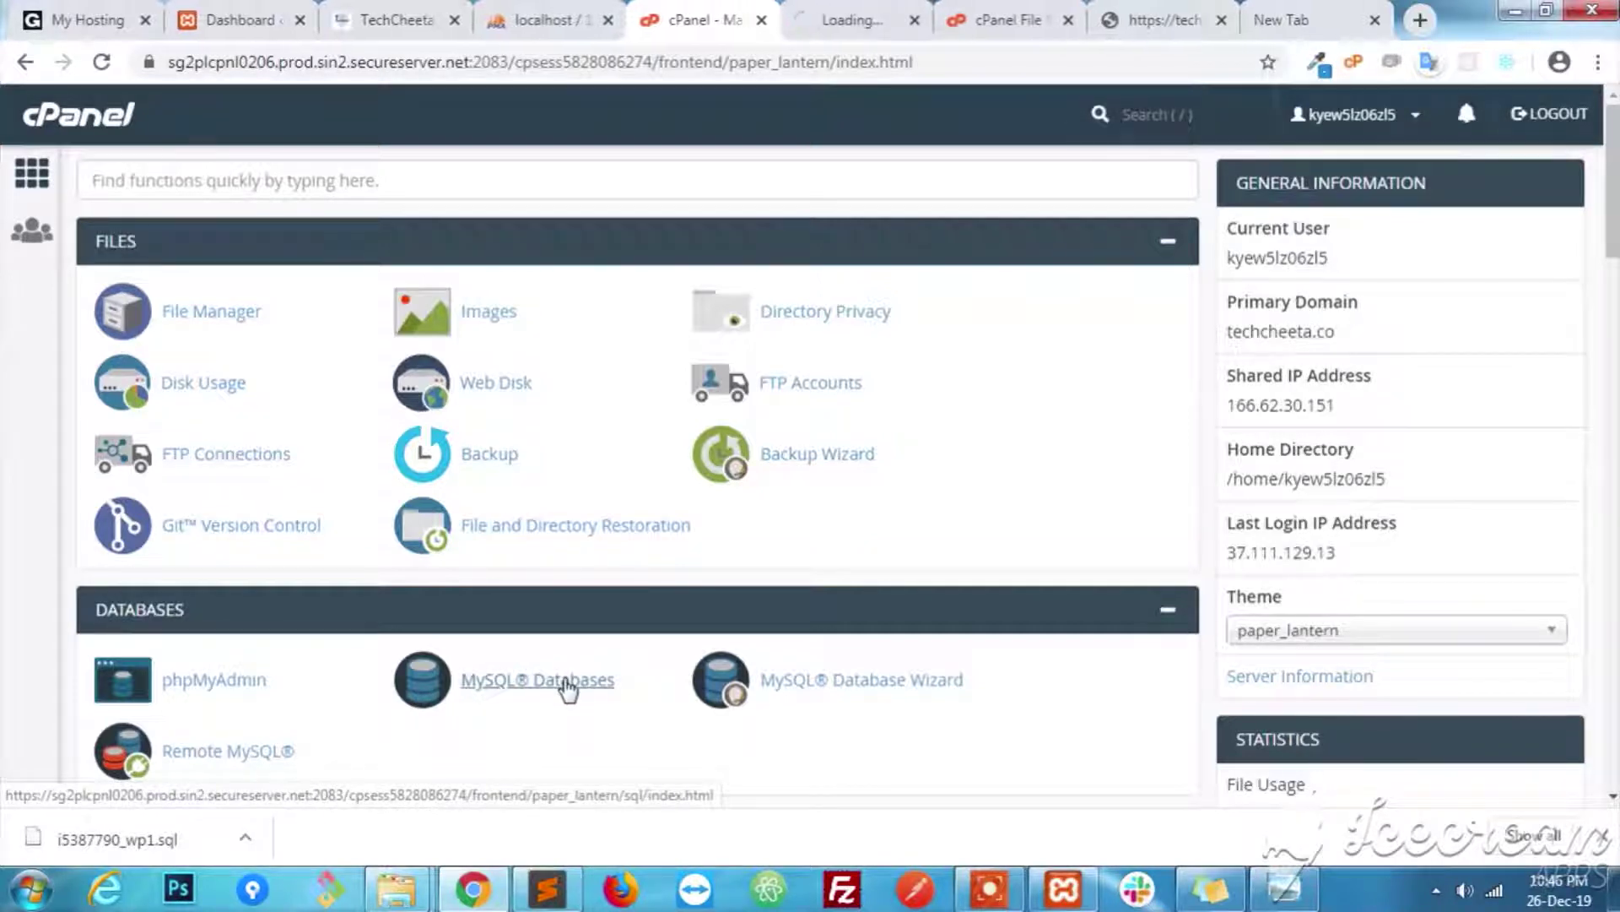
click(849, 24)
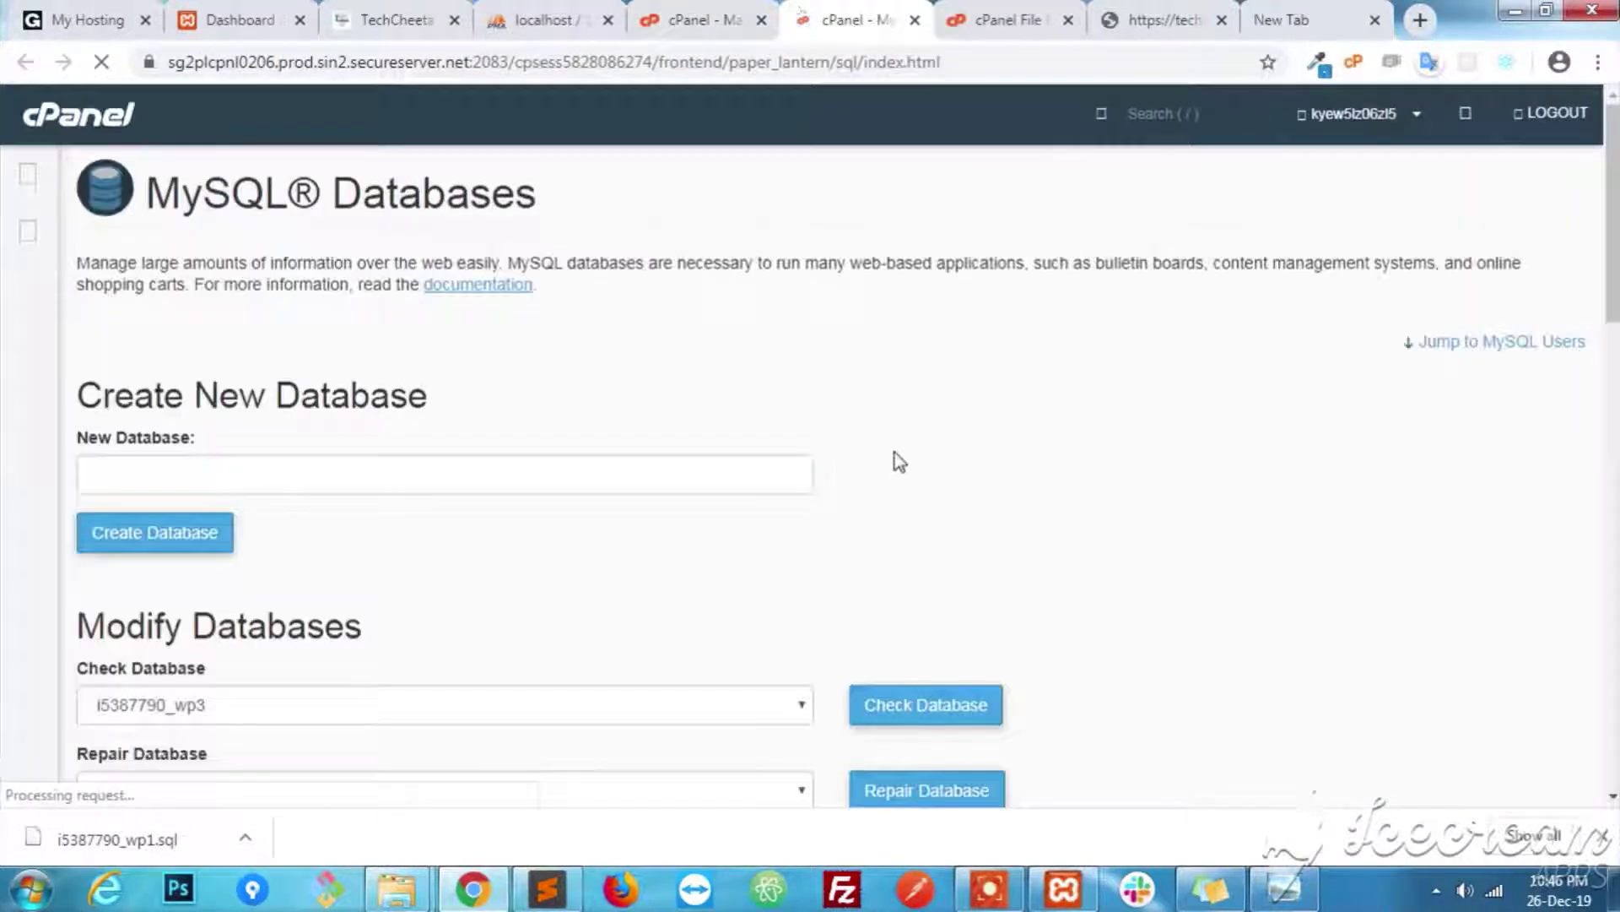
click(416, 469)
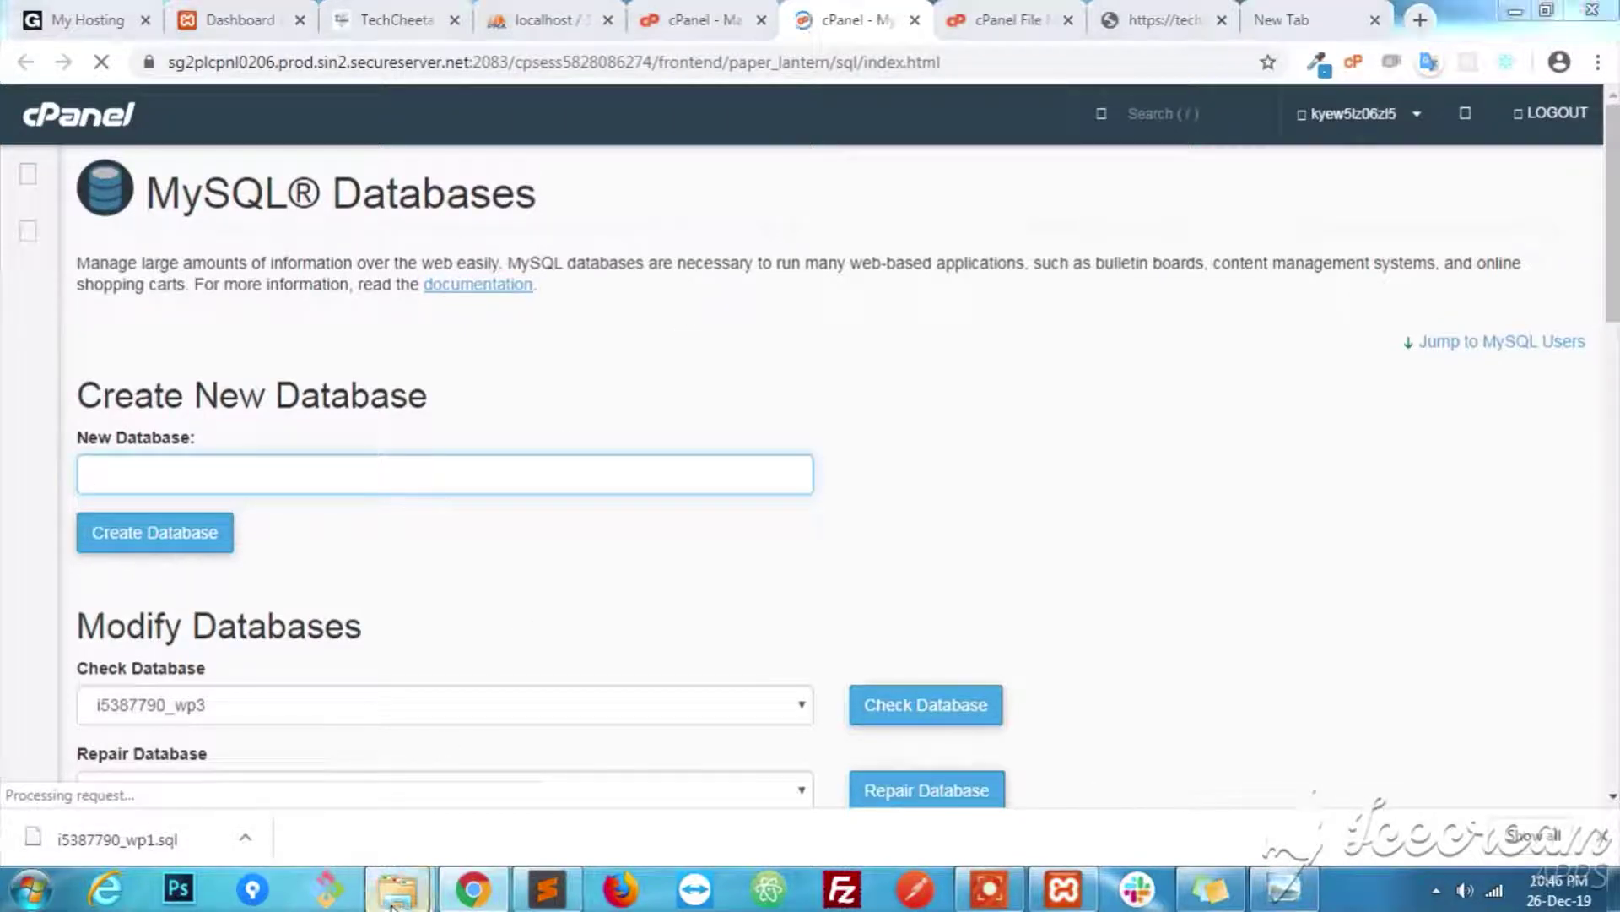
Switch to the Downloads folder in File Explorer and copy the SQL file's base name, i5387790_wp1.
mouse_move(396, 888)
click(427, 795)
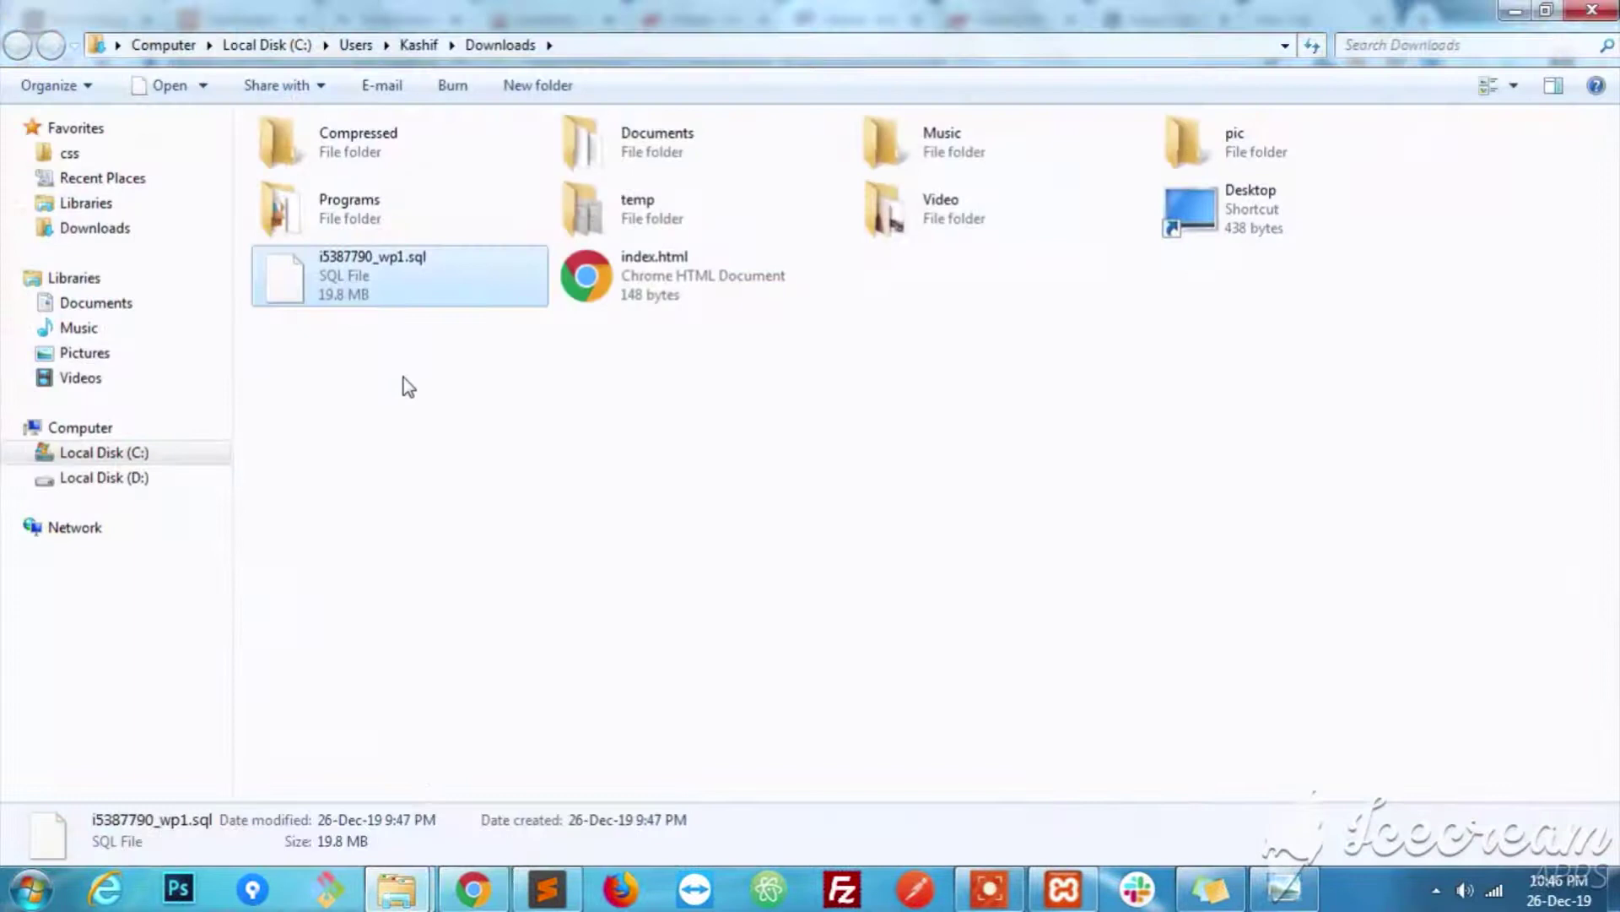
right_click(387, 299)
click(447, 763)
key(ctrl+c)
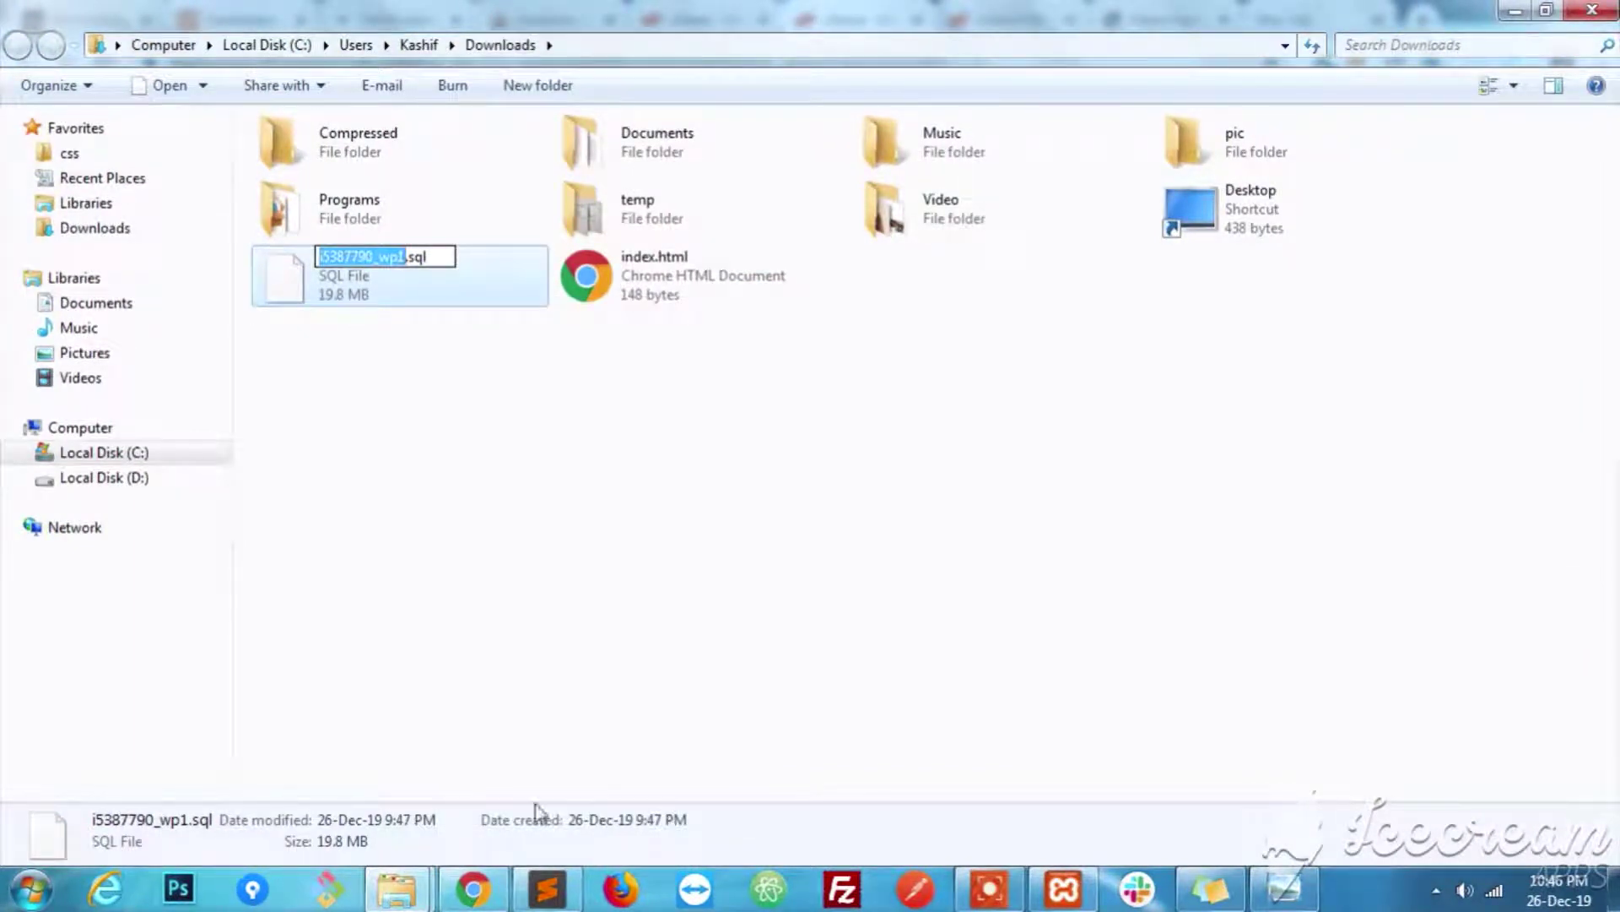
Return to MySQL Databases in the browser and create a new database named i5387790_wp1.
click(472, 886)
click(433, 493)
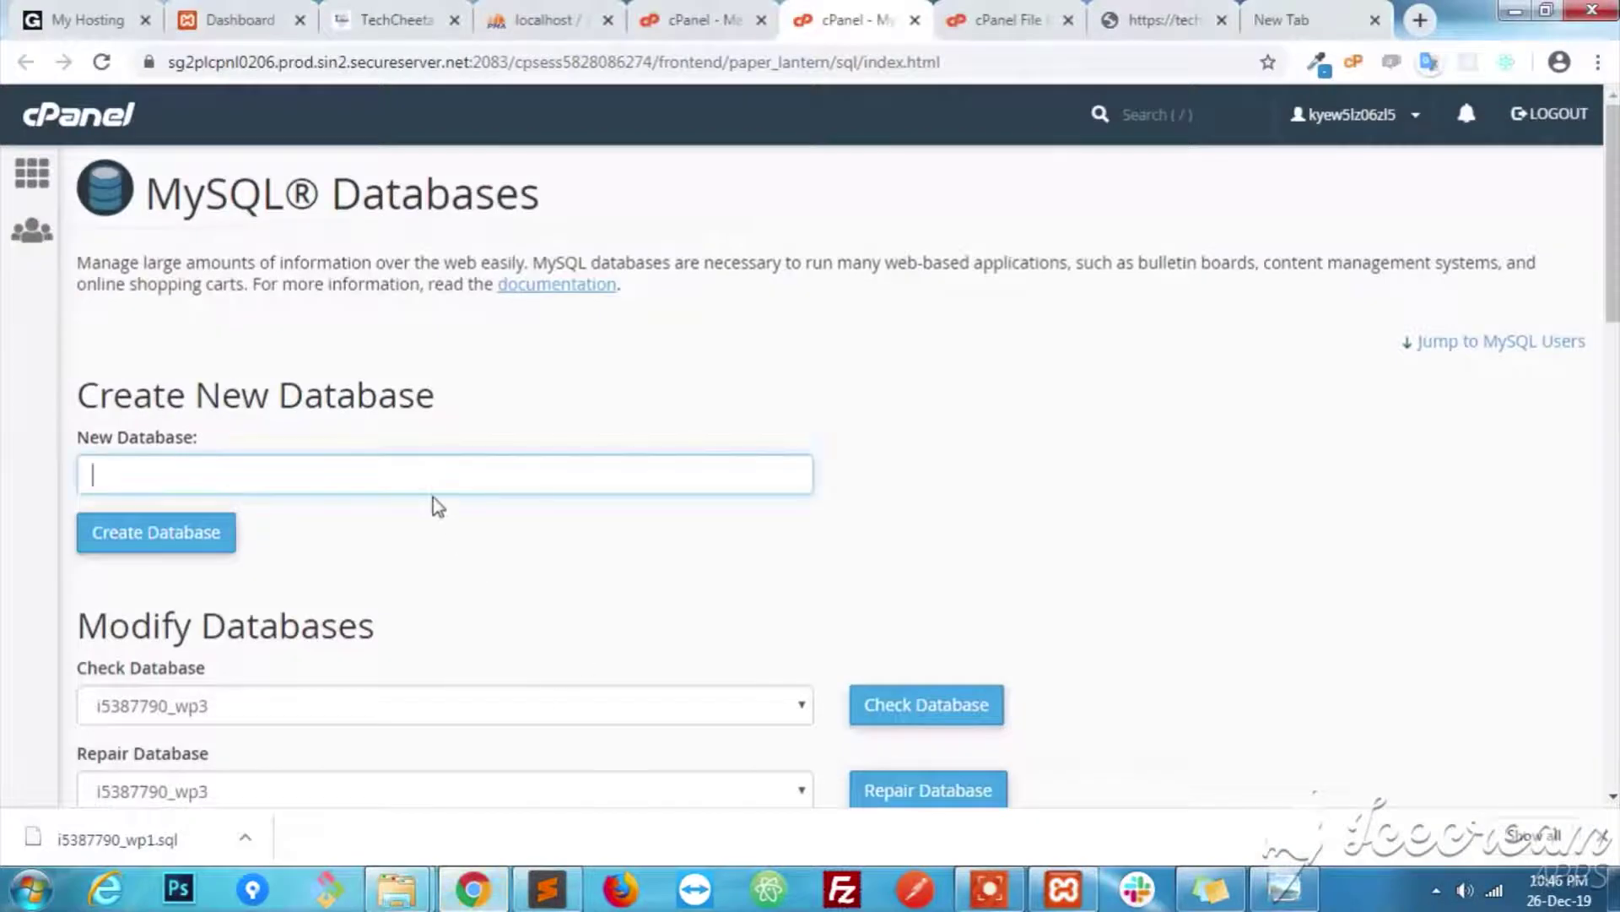
key(ctrl+v)
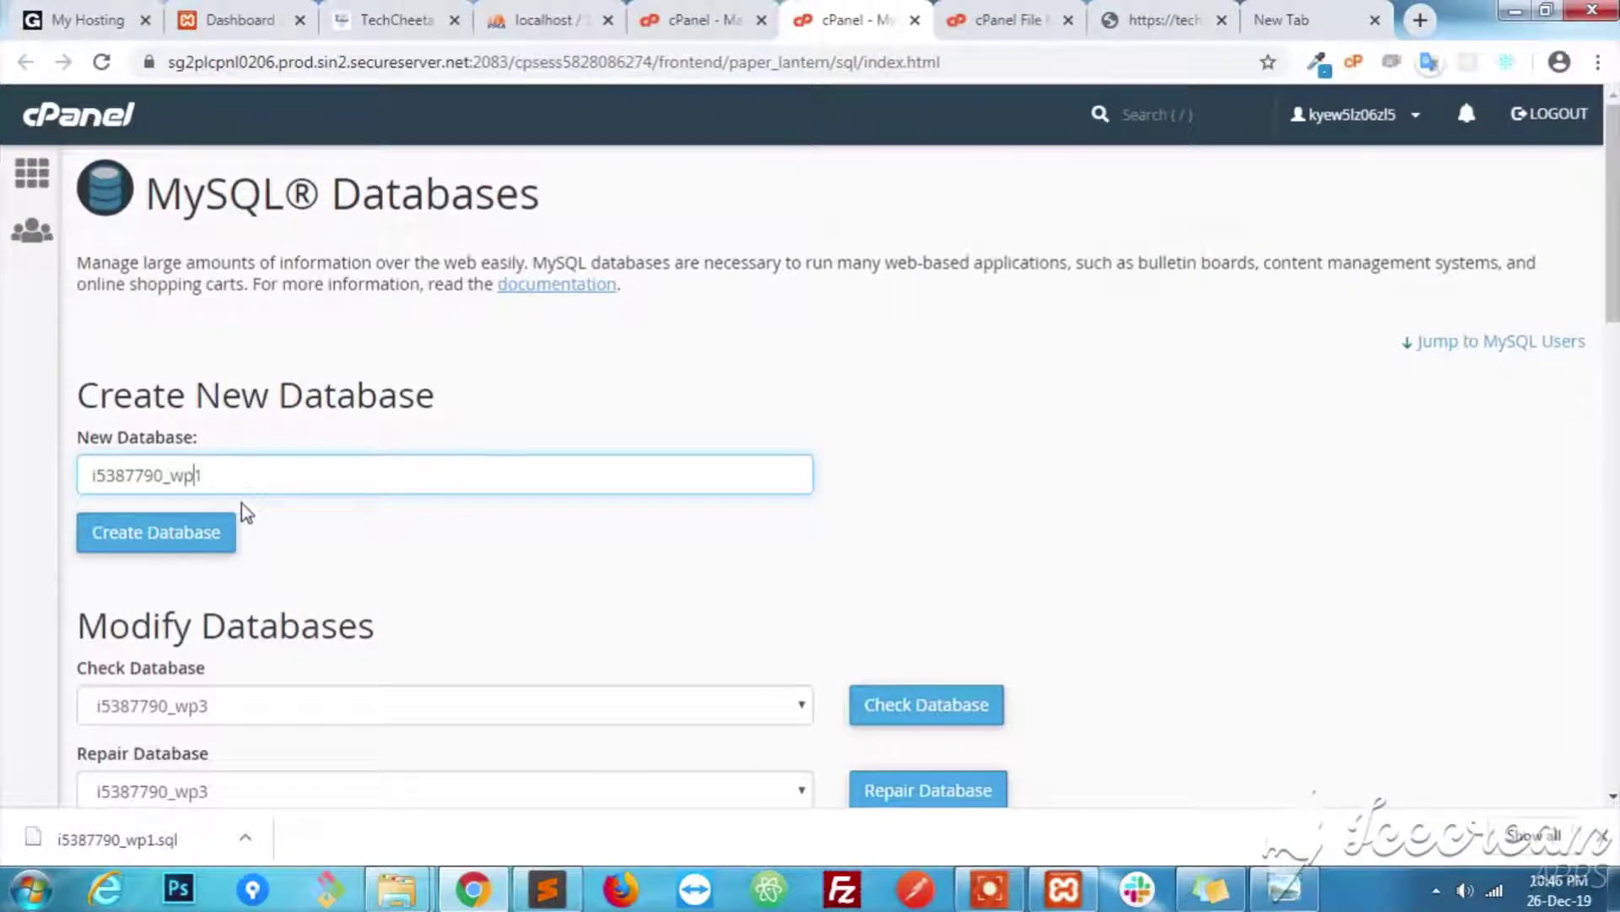
click(221, 536)
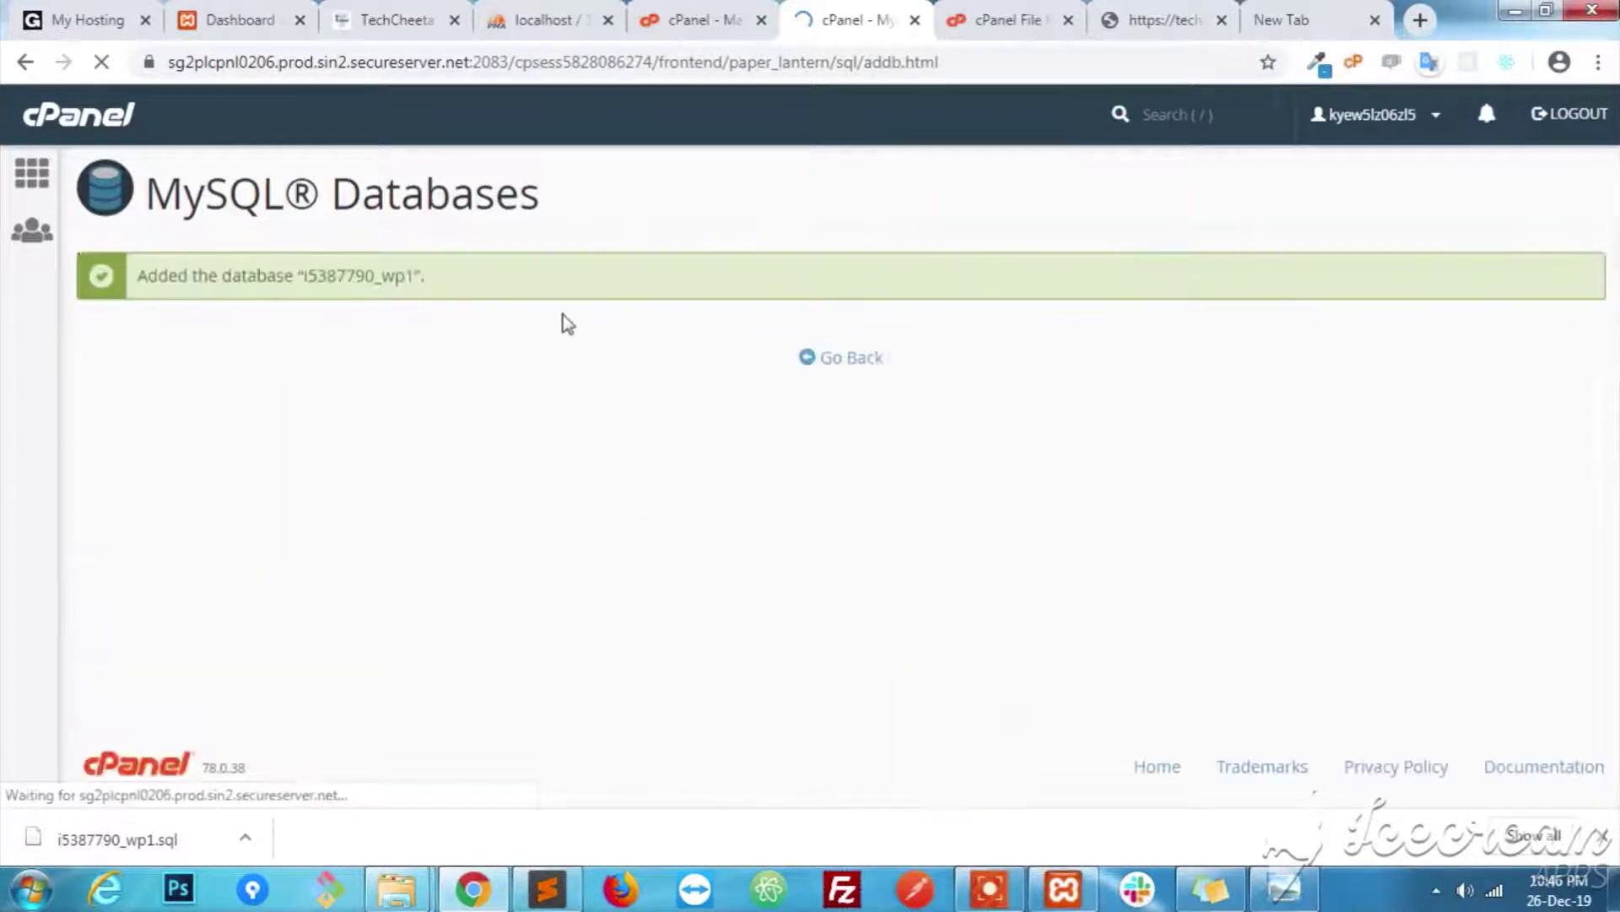
Copy the new database's name into a blank Sublime Text file as a note, and return to the browser.
drag(415, 278, 312, 285)
key(ctrl+c)
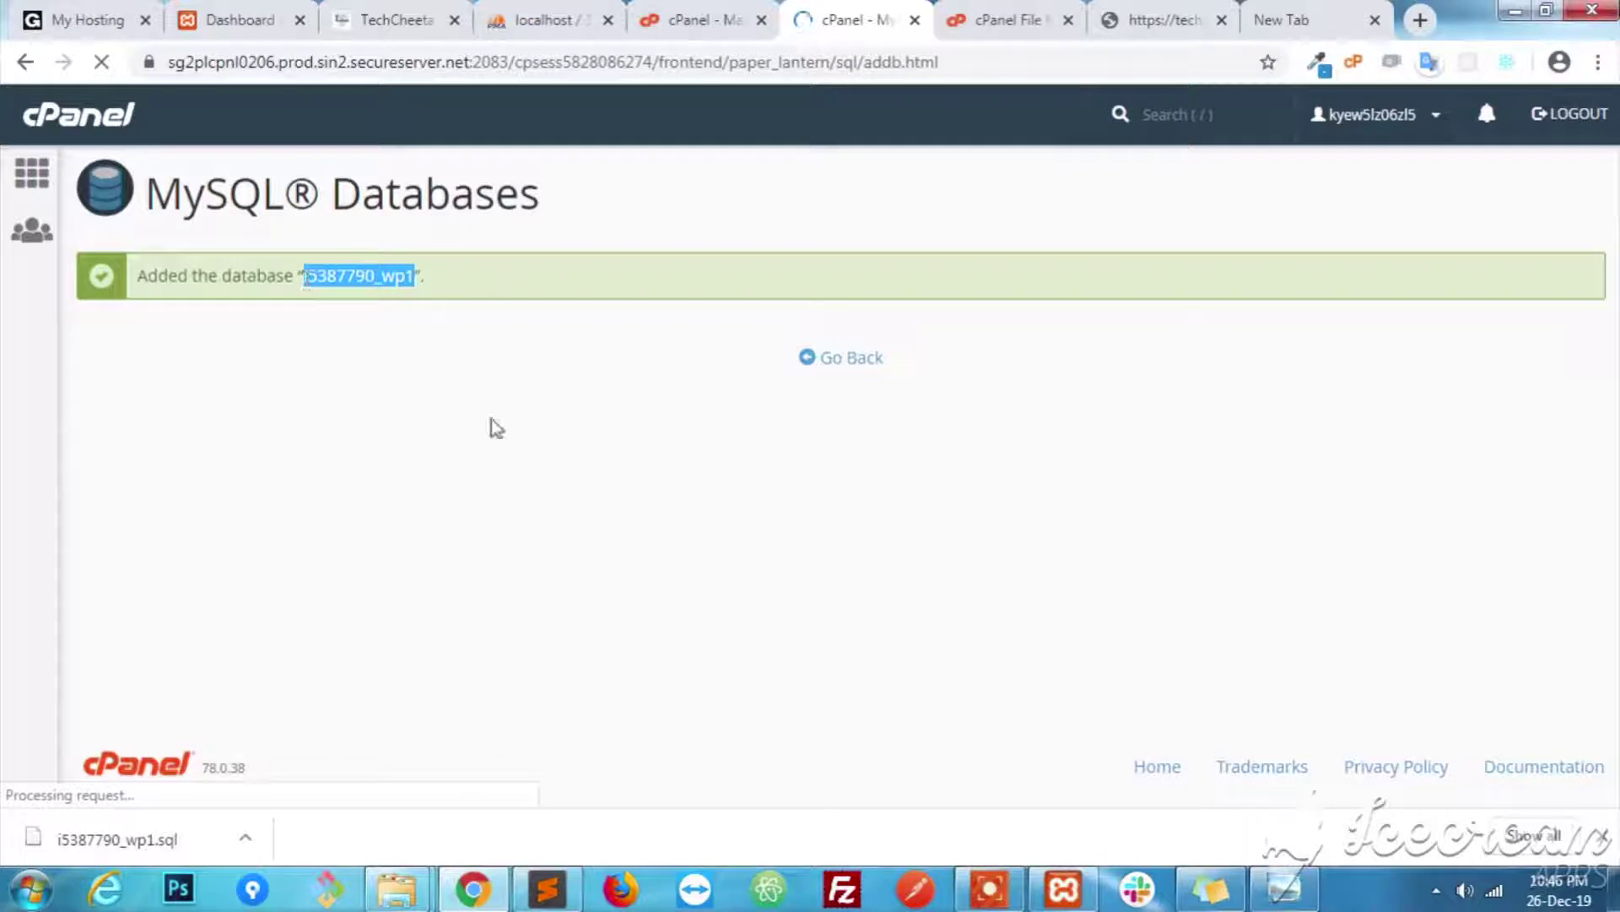
click(568, 885)
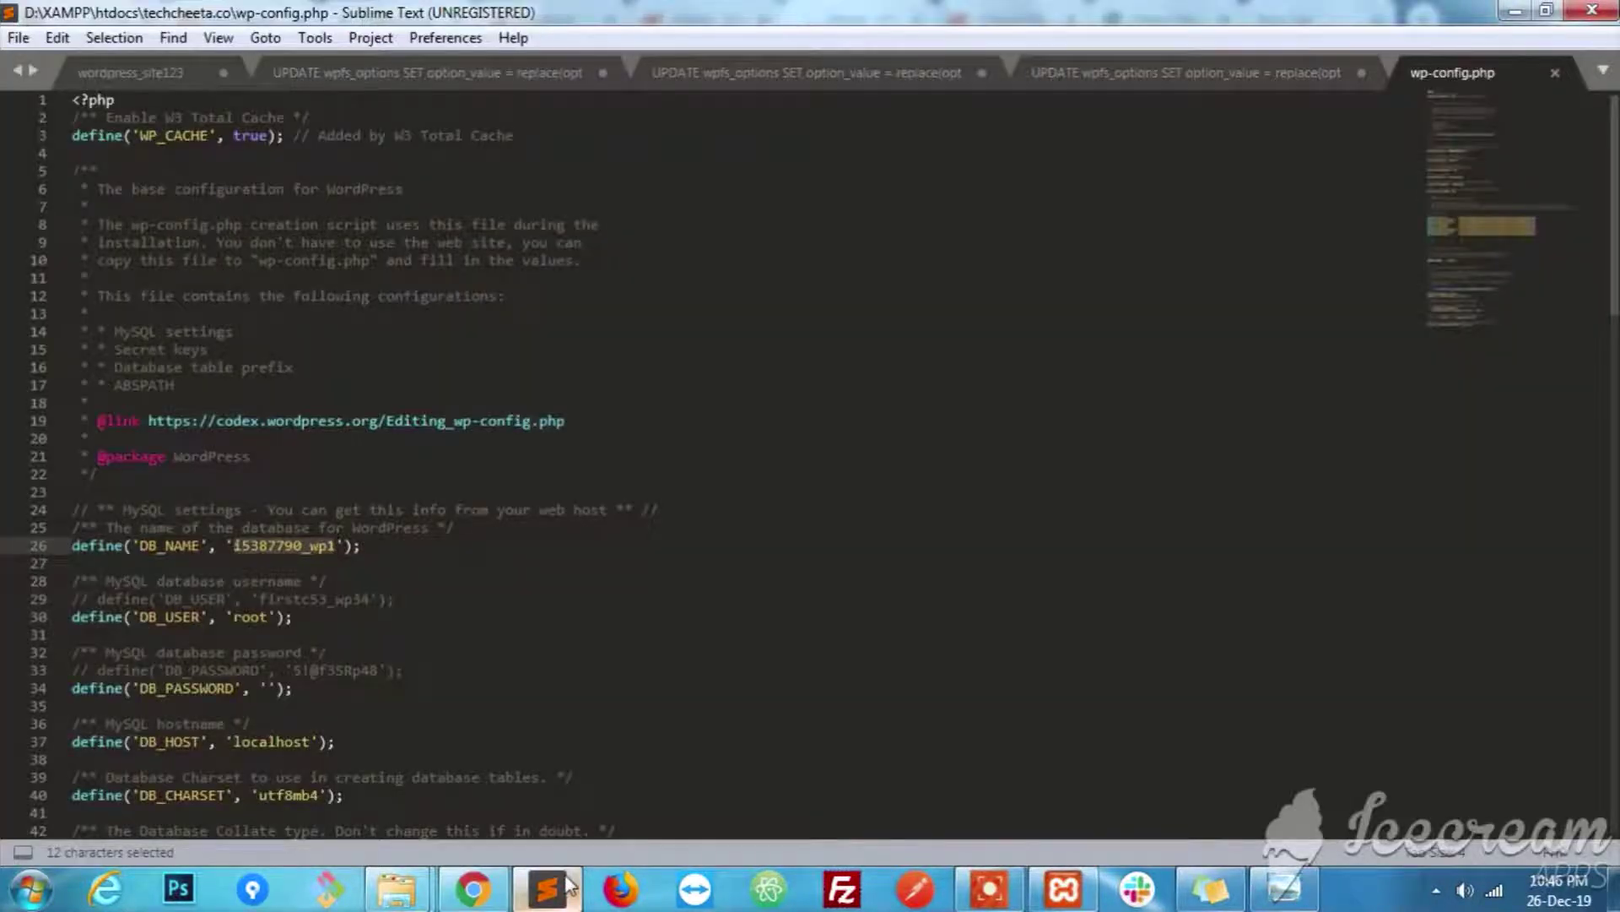
key(ctrl+n)
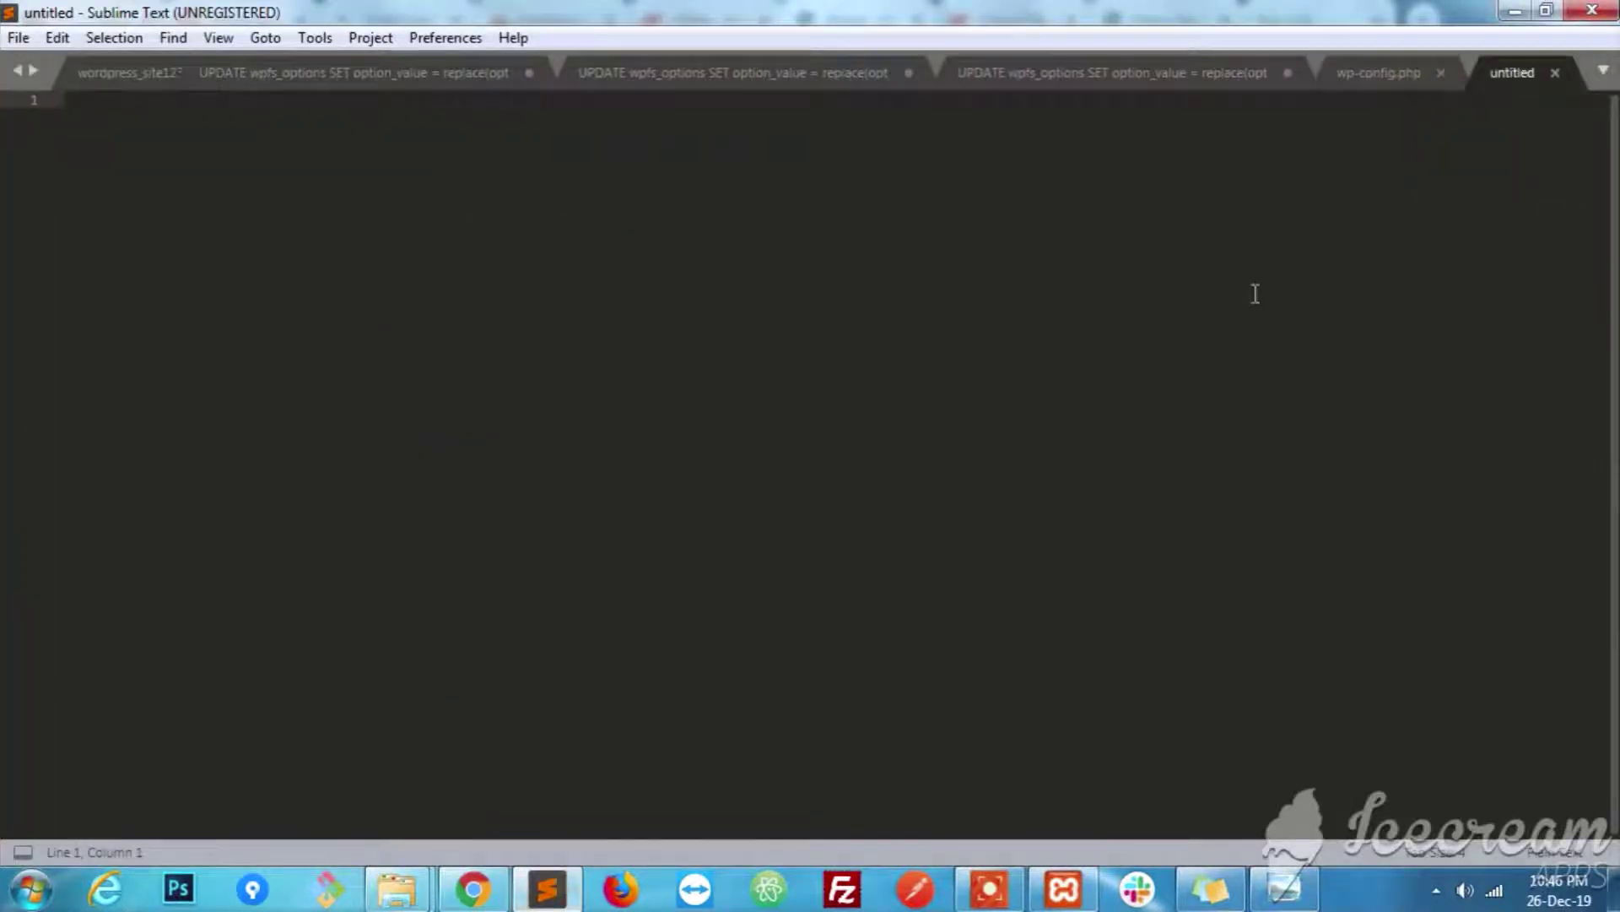
key(ctrl+v)
key(Return)
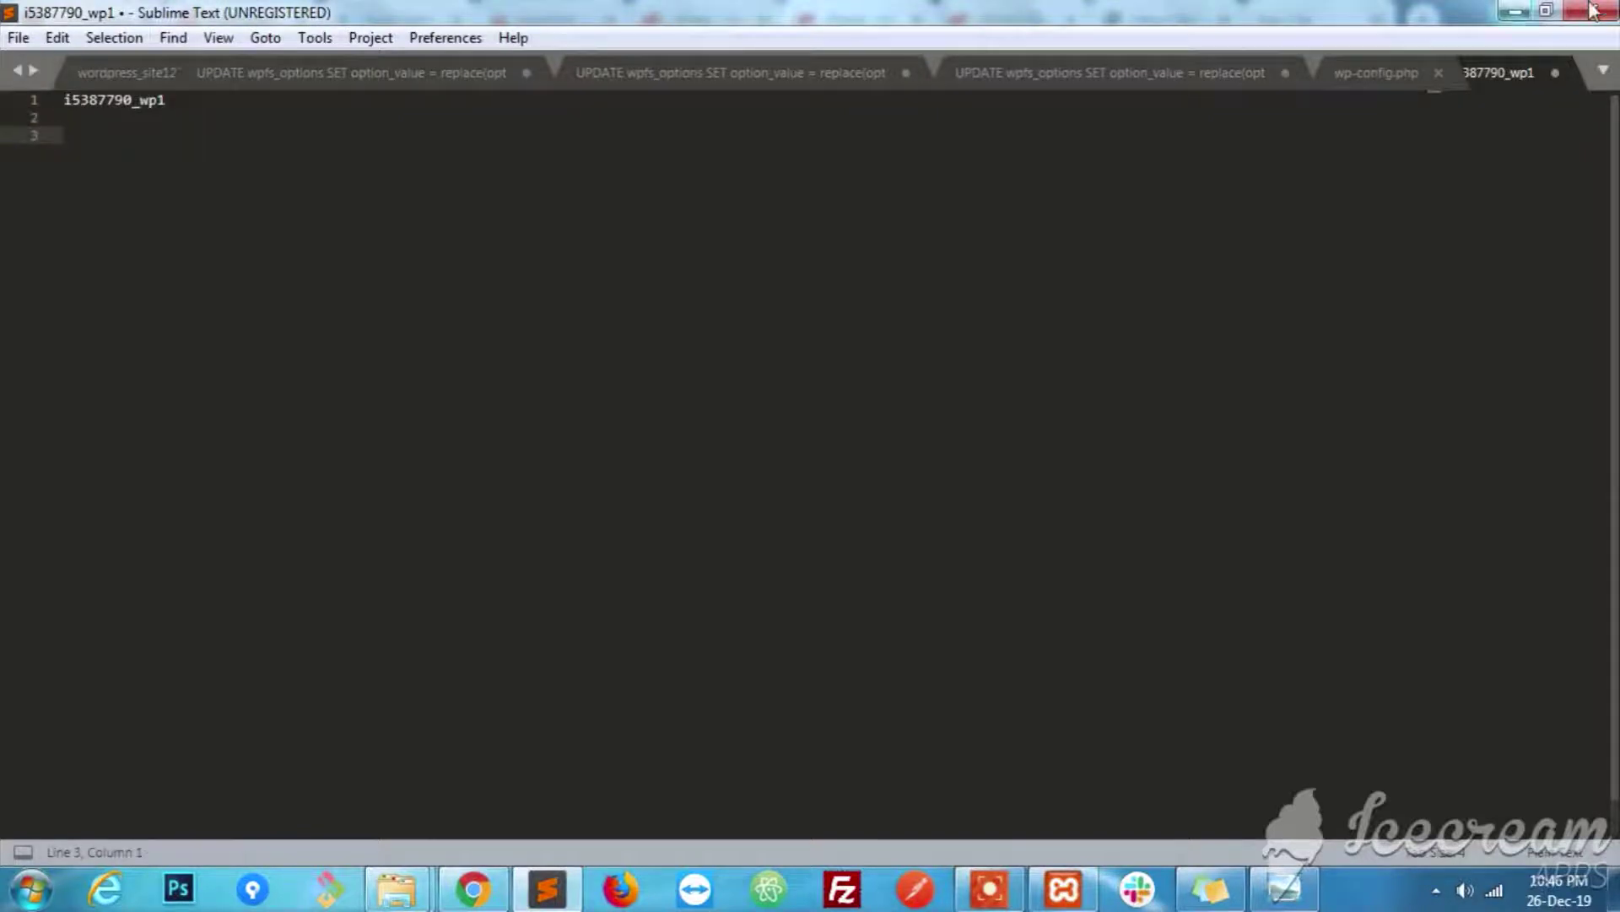
click(1517, 12)
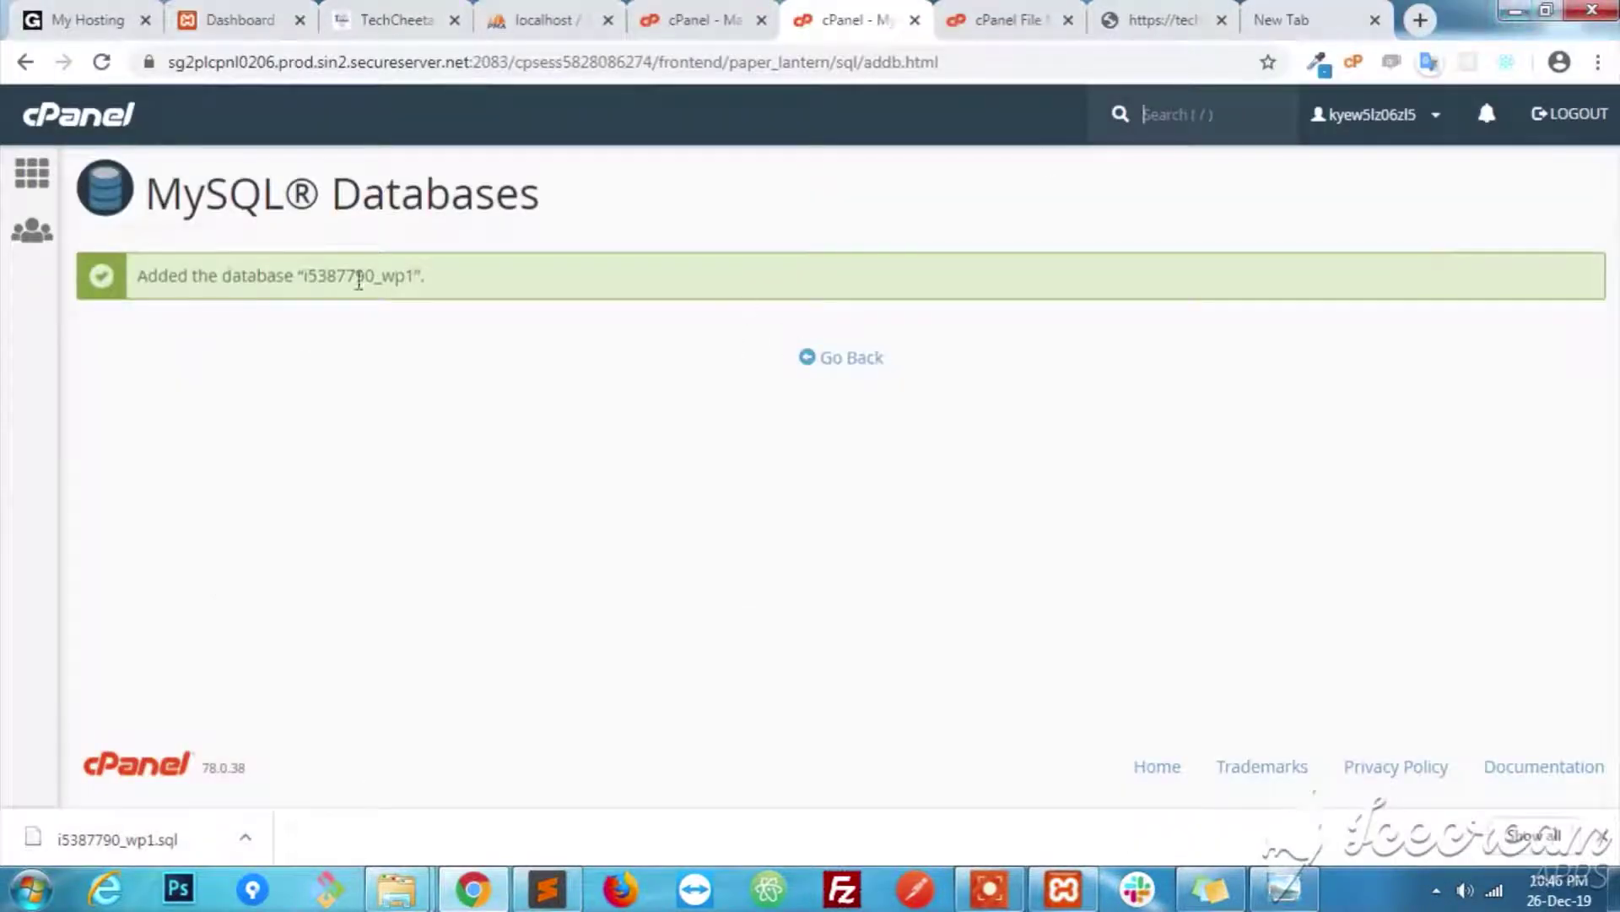
Go back to the MySQL Databases page and enter i5387790_wp_user as the username for a new MySQL user.
click(834, 361)
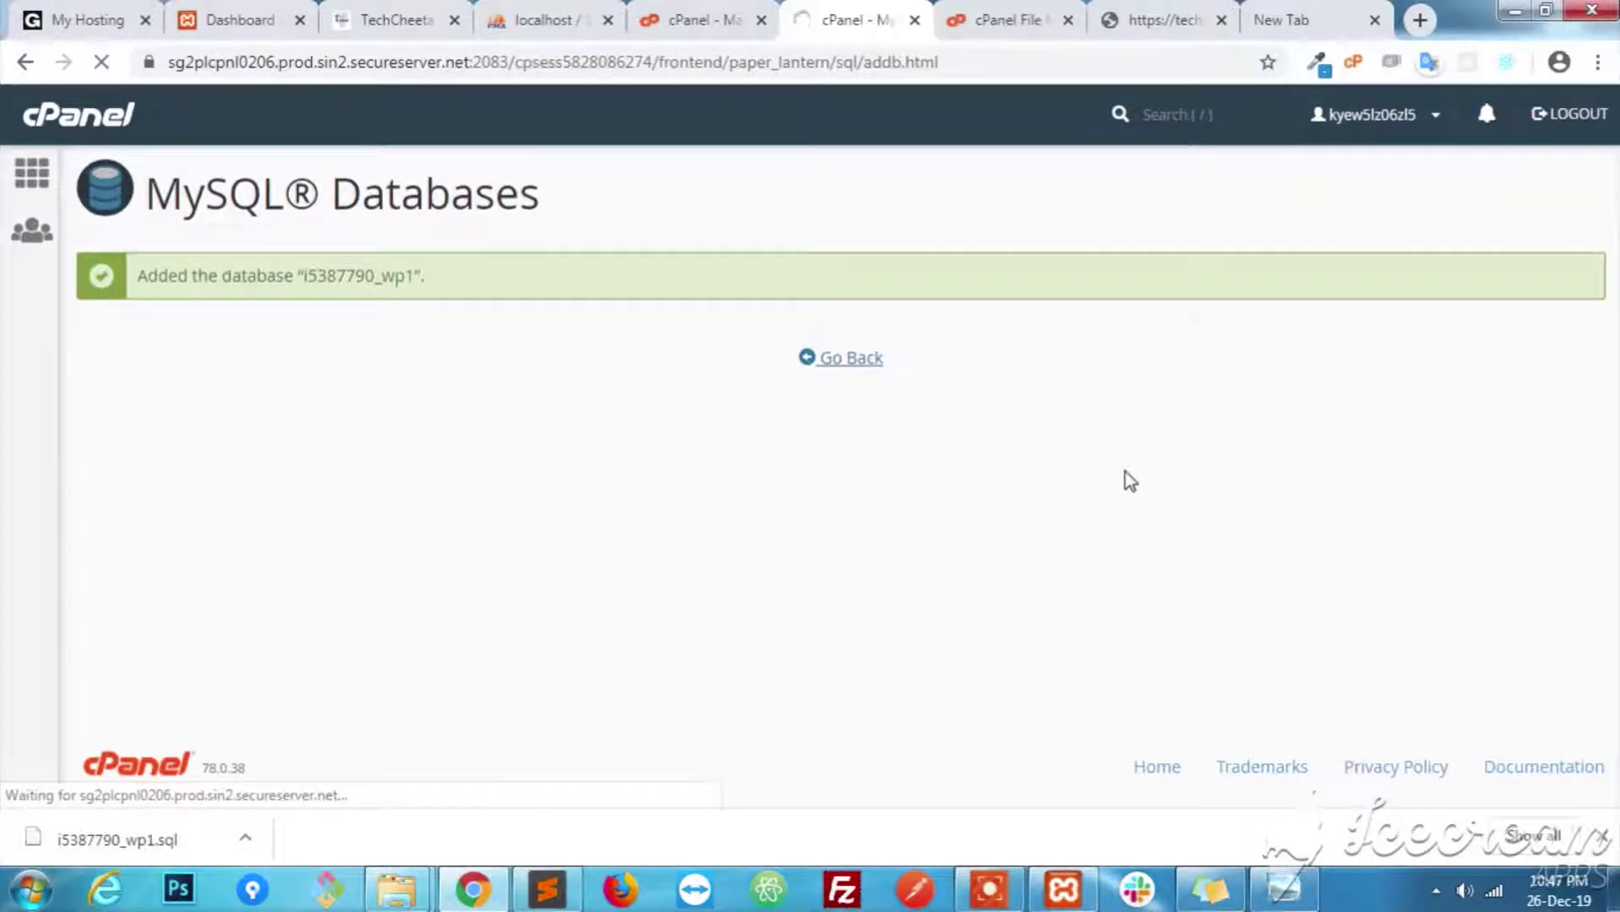
drag(1610, 241, 1615, 563)
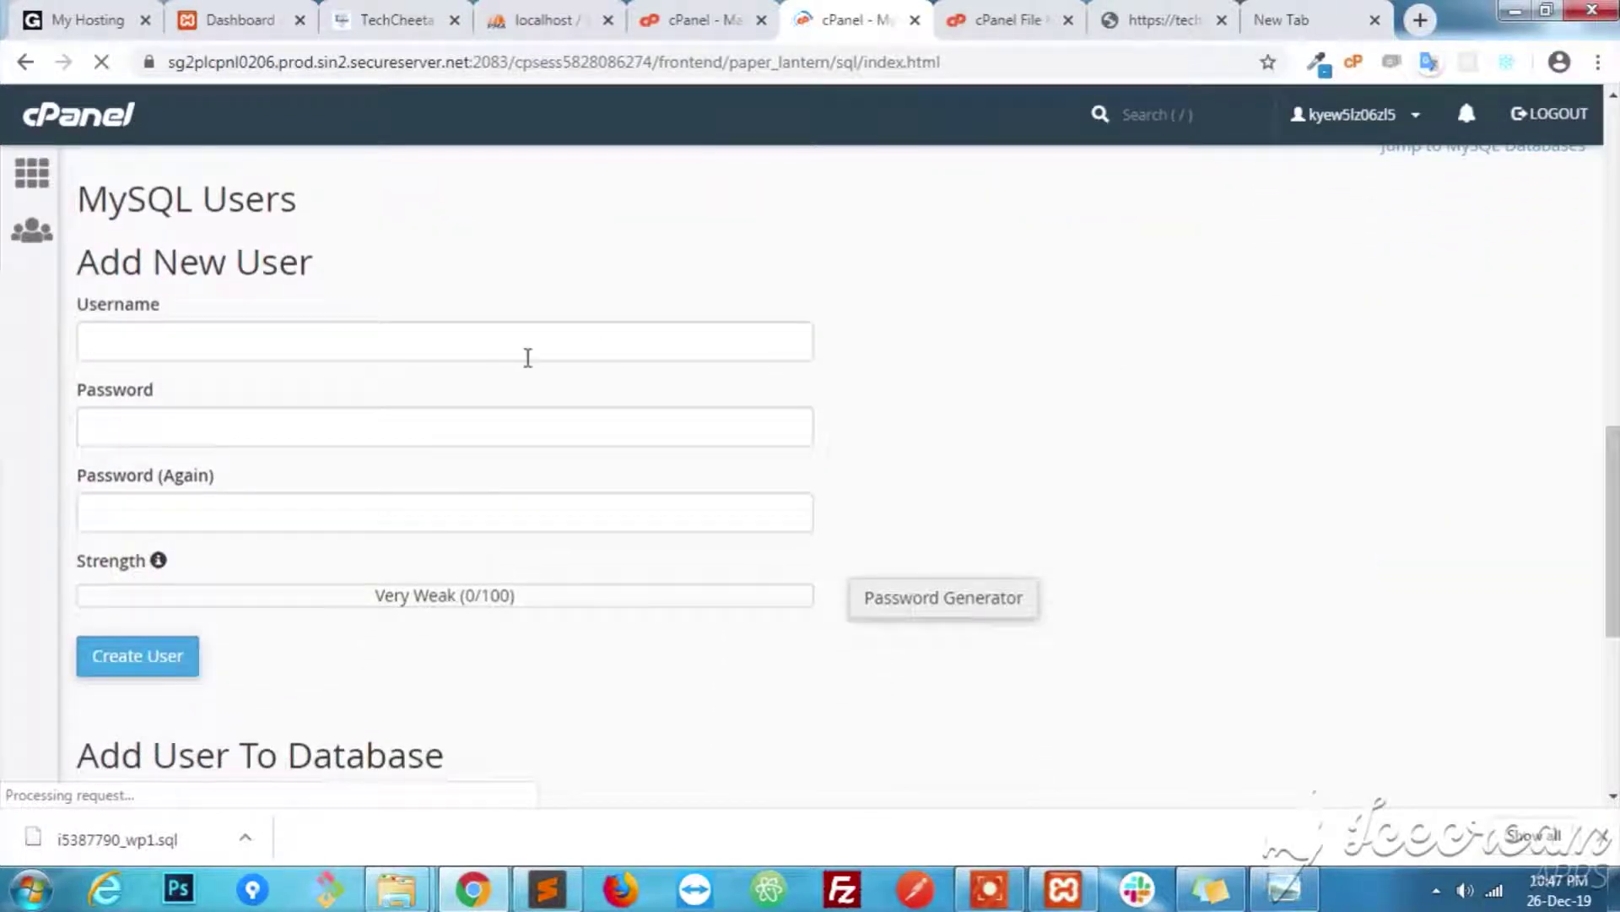
click(528, 358)
key(ctrl+v)
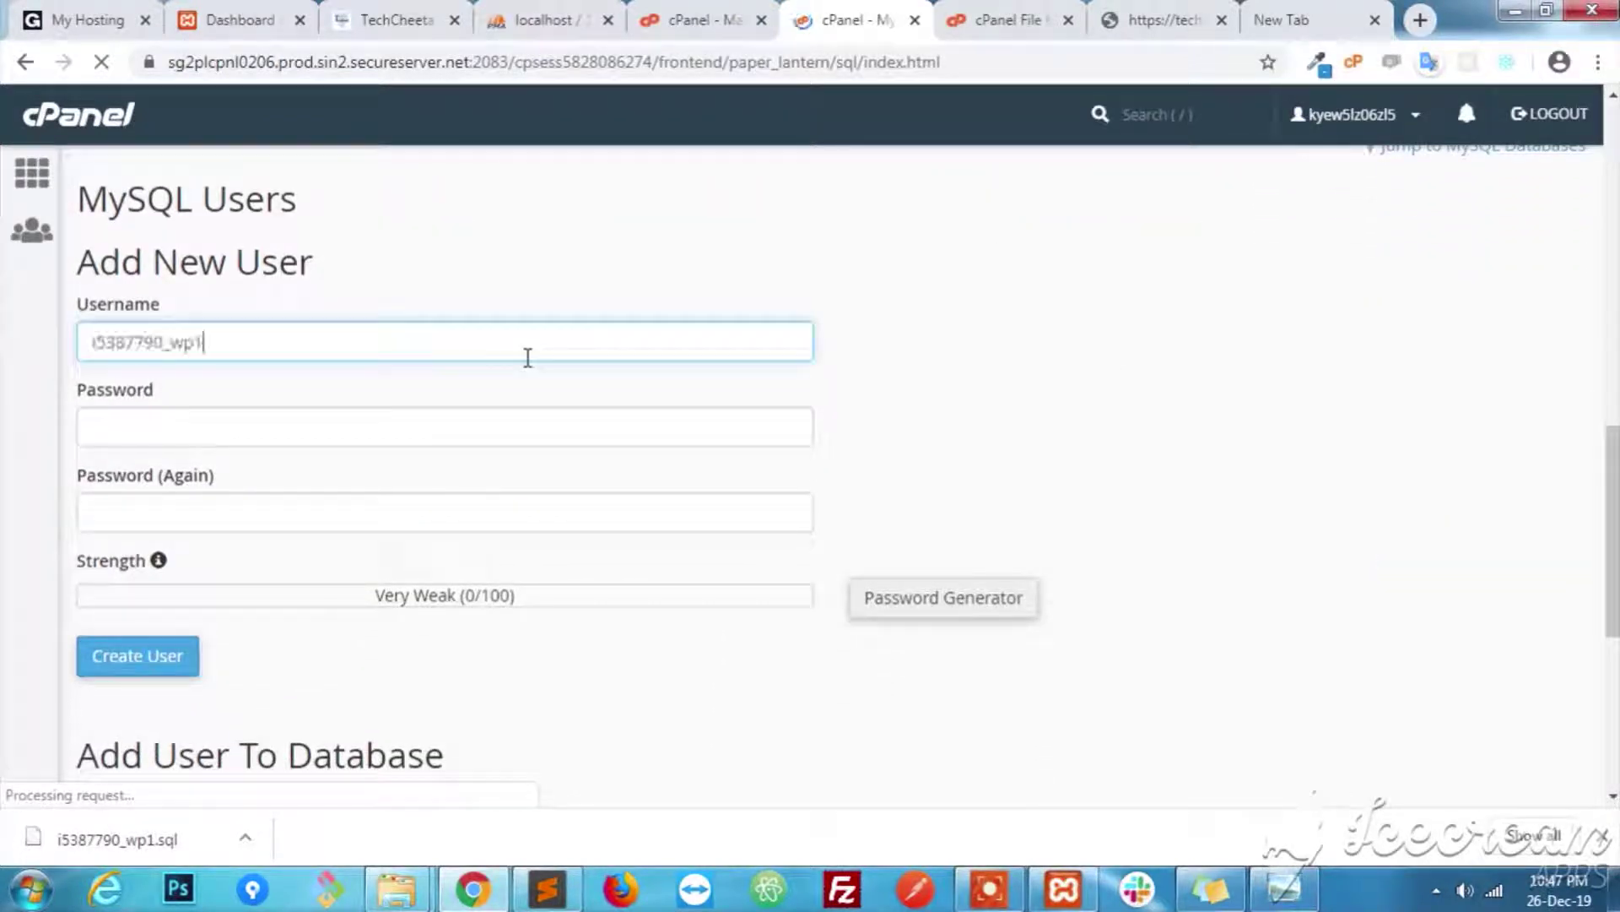
text(_use)
key(BackSpace)
key(End)
text(r)
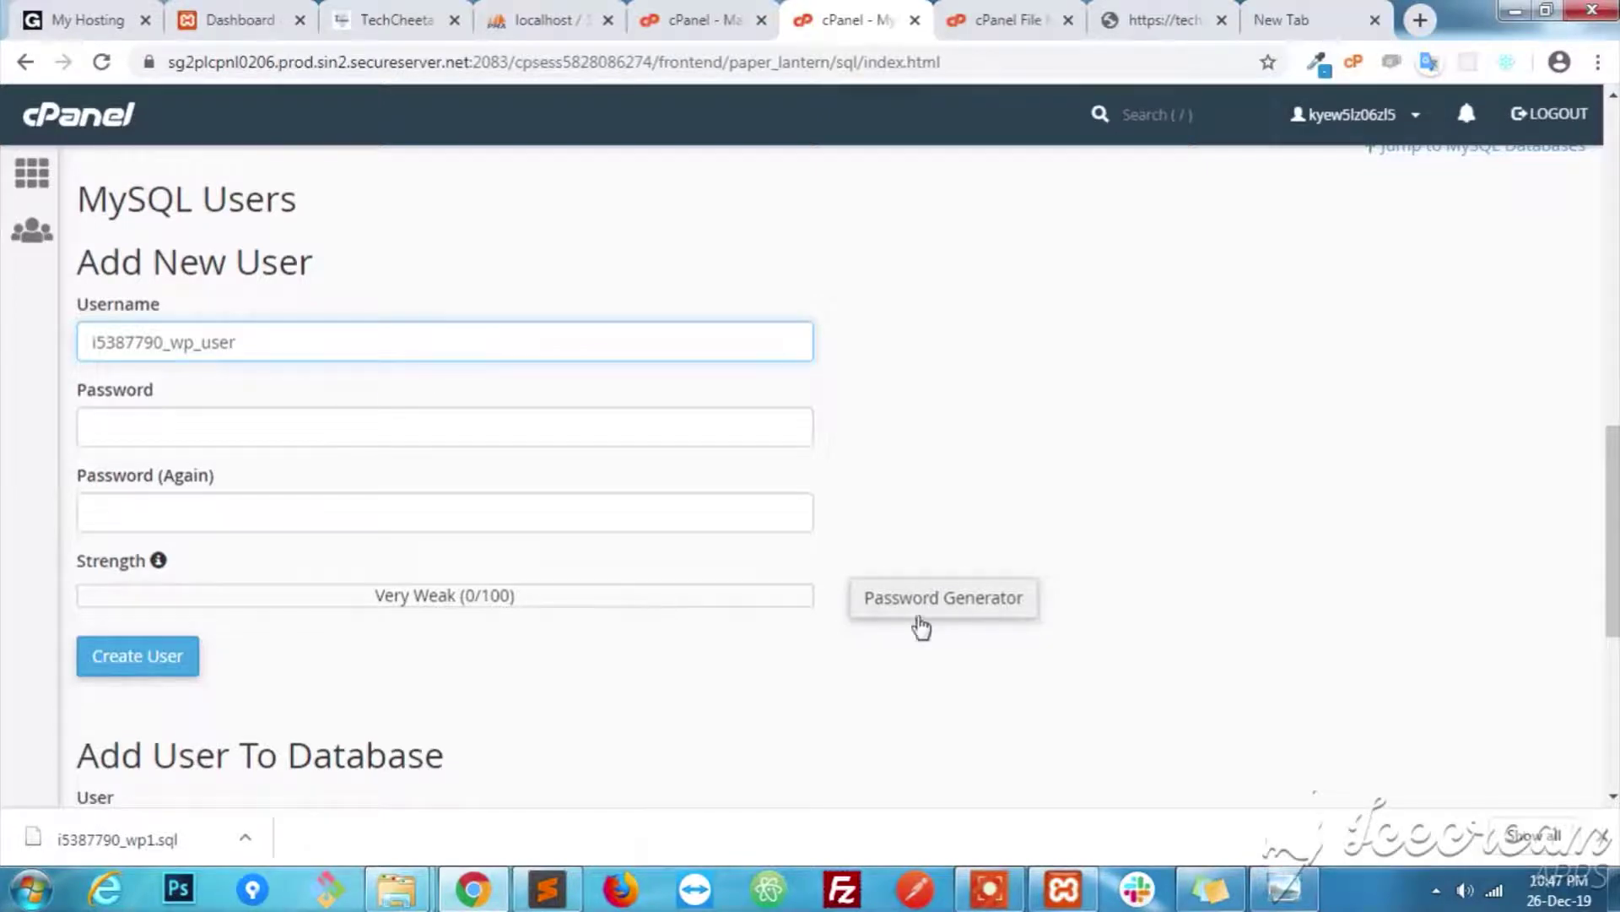
Generate a fresh password for the new MySQL user, copy it, mark it as safely stored, and apply it to the password fields.
click(916, 599)
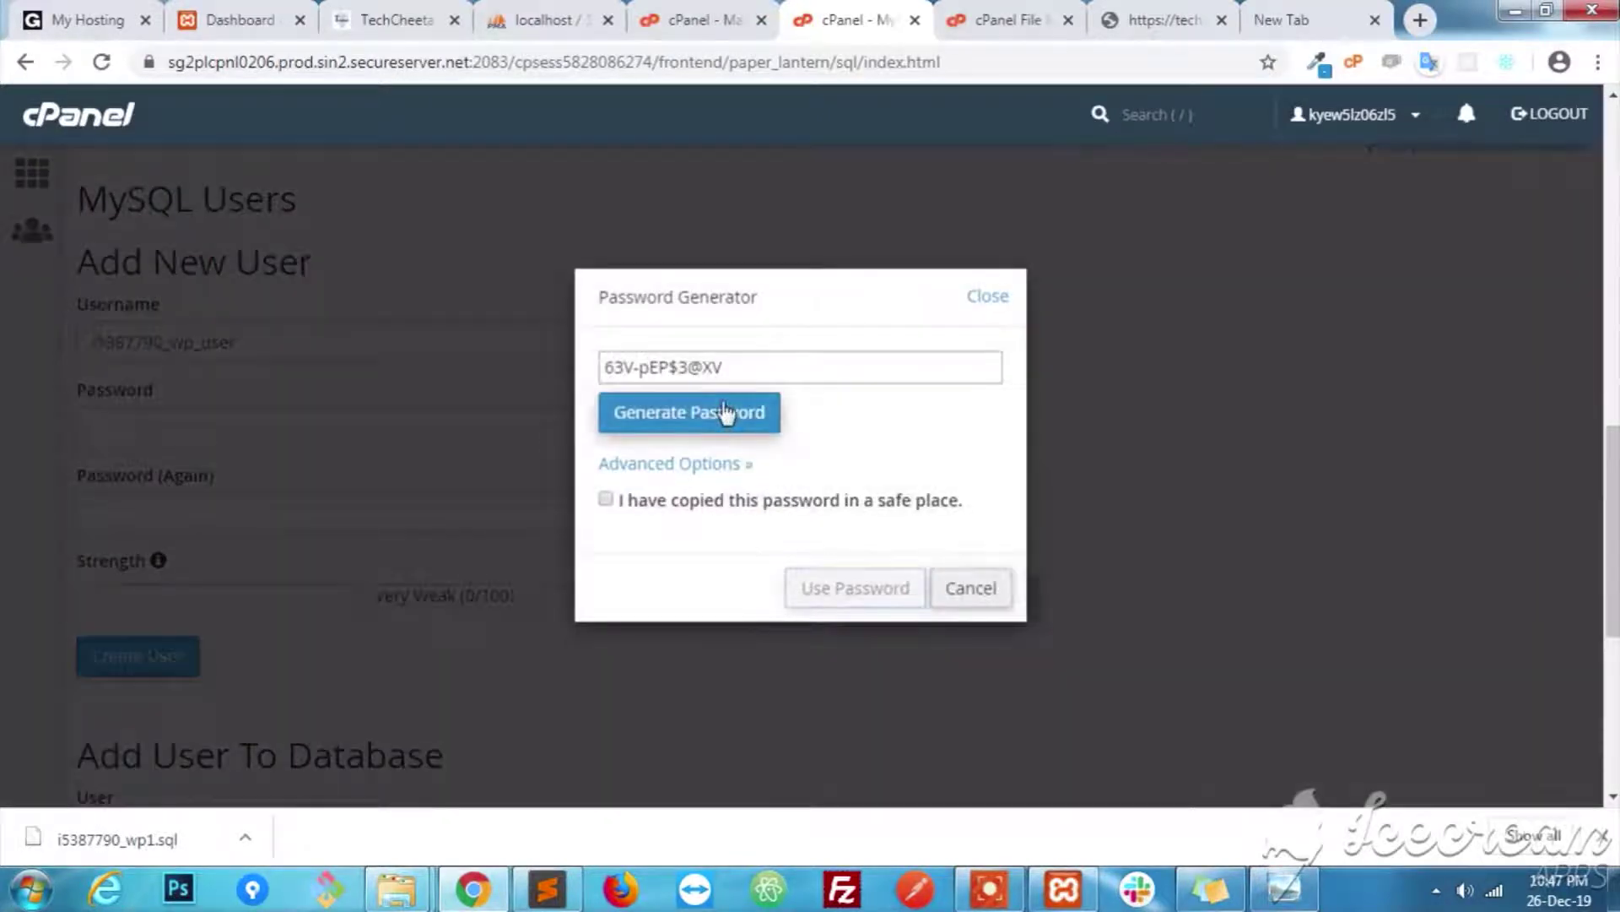
click(723, 415)
triple_click(749, 373)
key(ctrl+c)
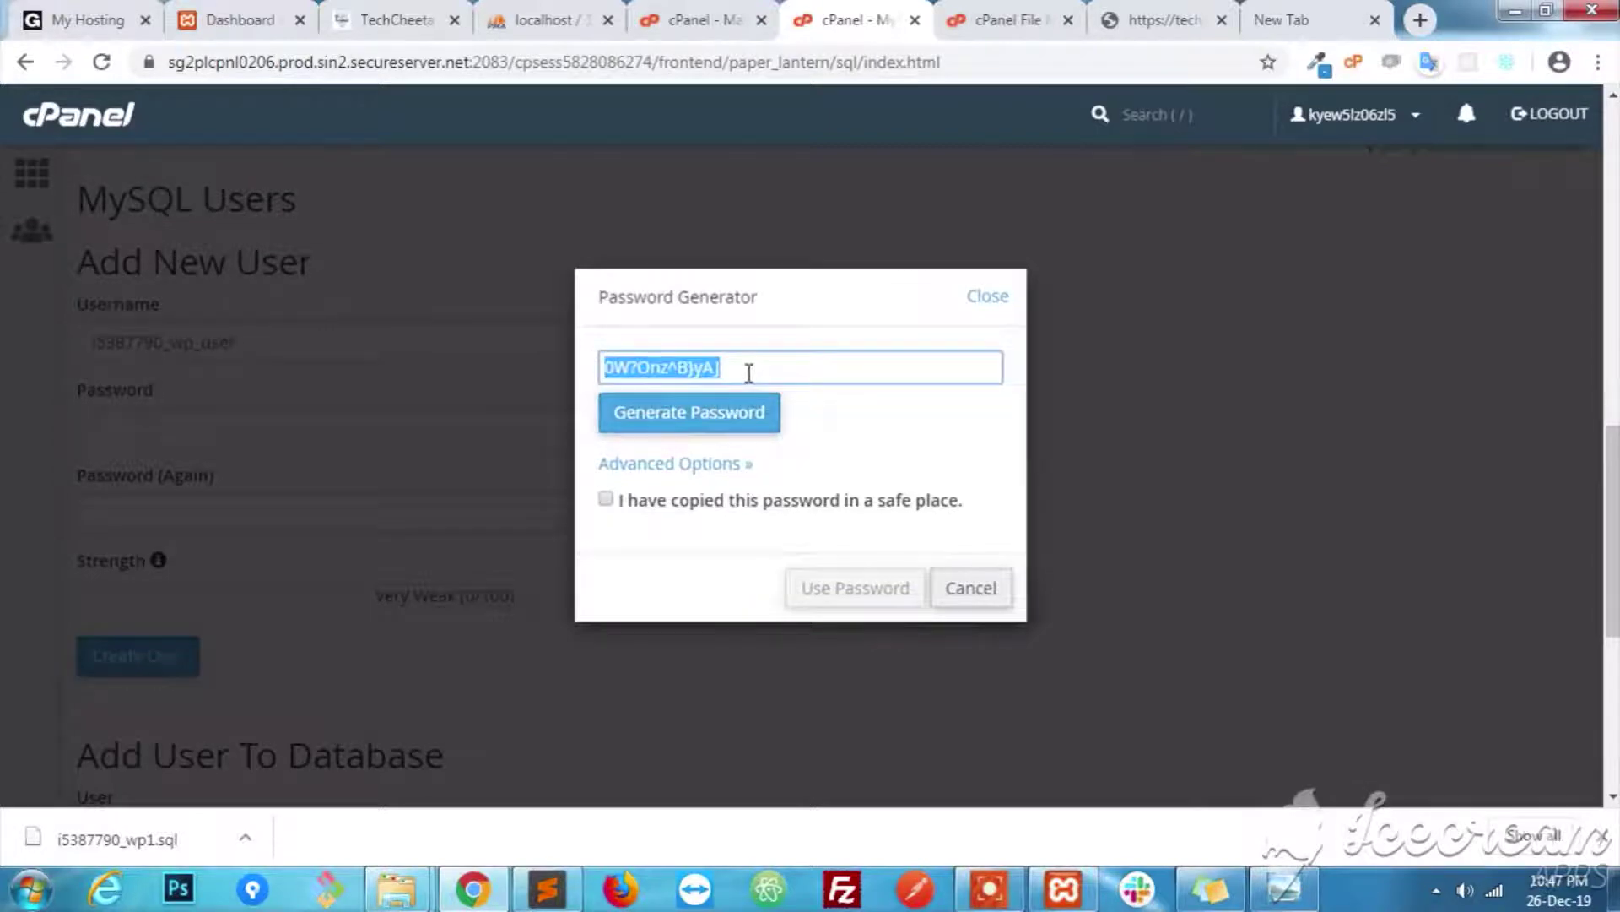
click(608, 498)
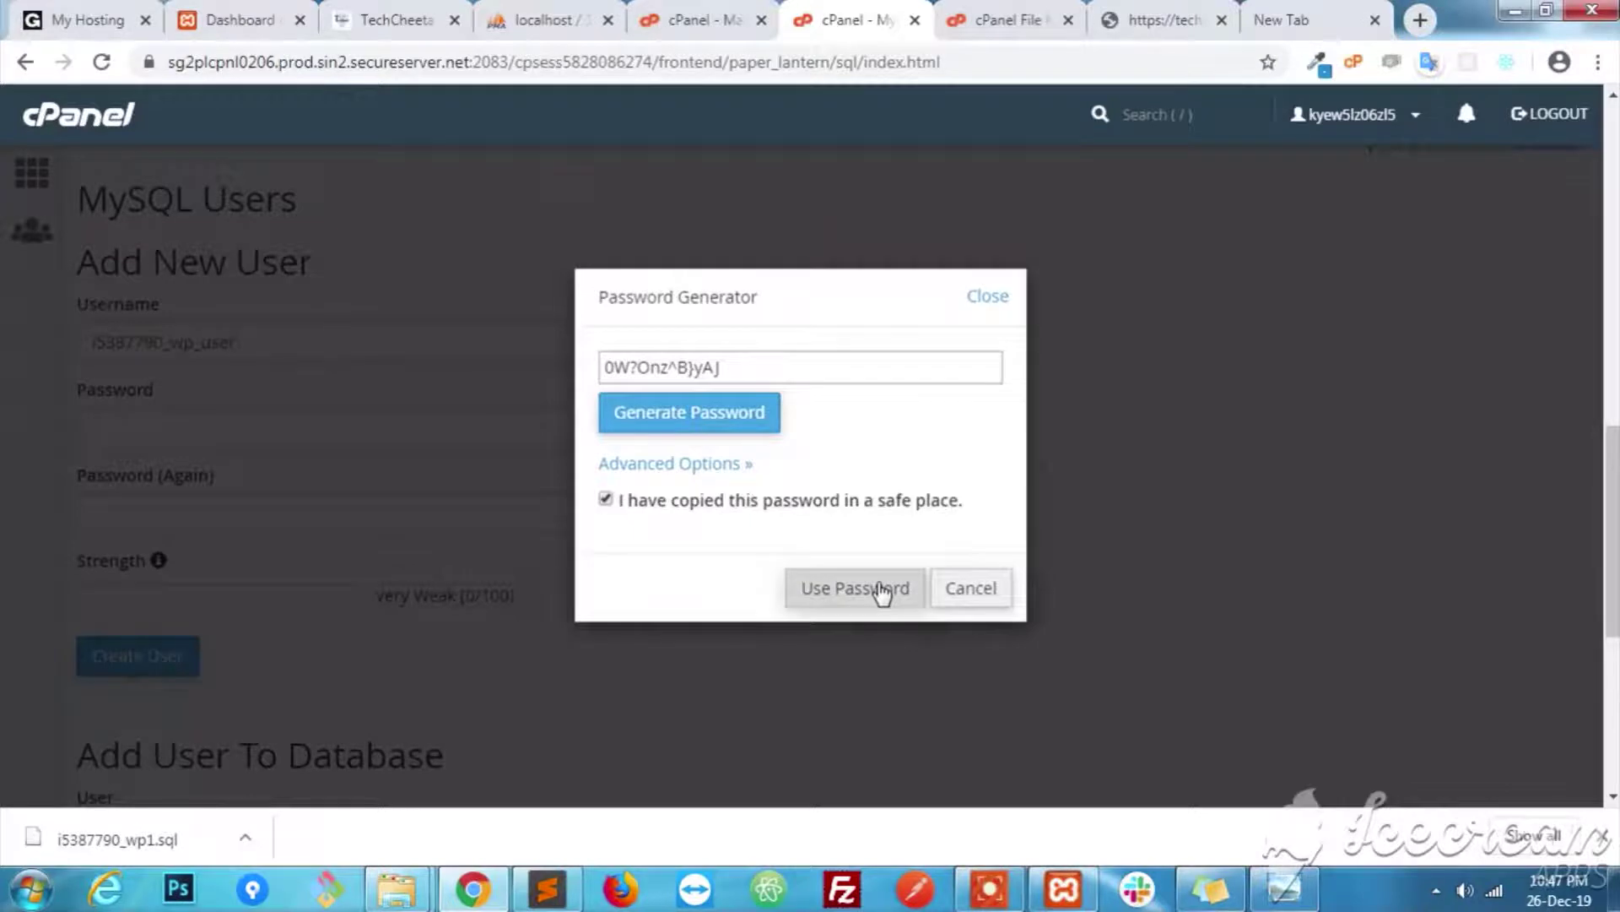
click(882, 589)
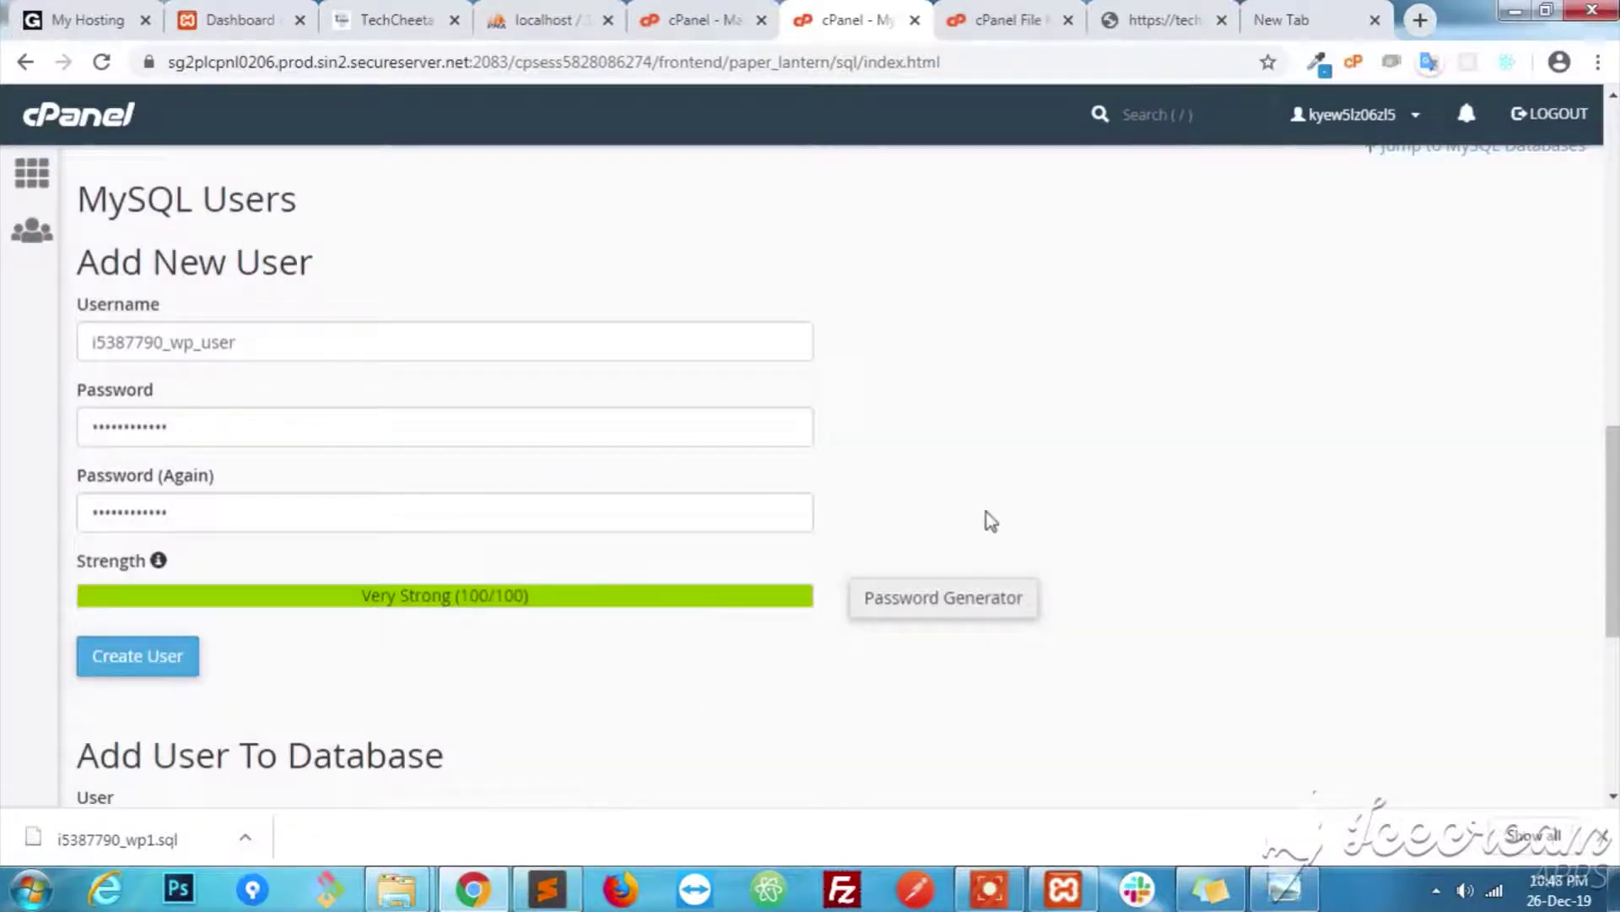
Paste the database user's password into the Sublime Text notes, and create the MySQL user in the browser.
click(547, 888)
key(ctrl+v)
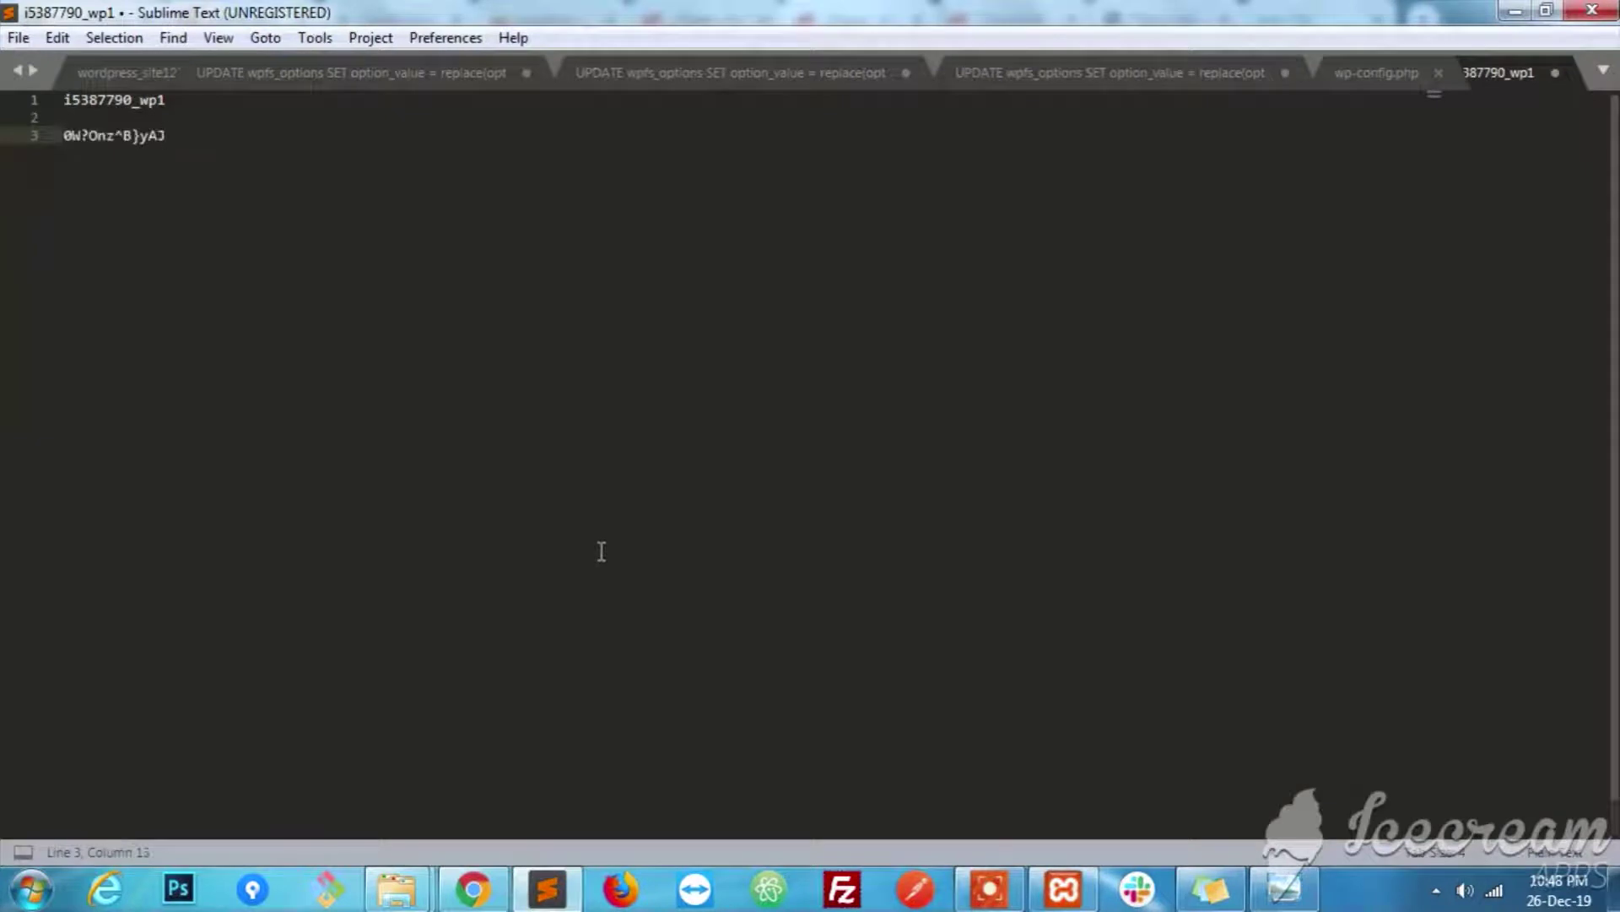
click(564, 890)
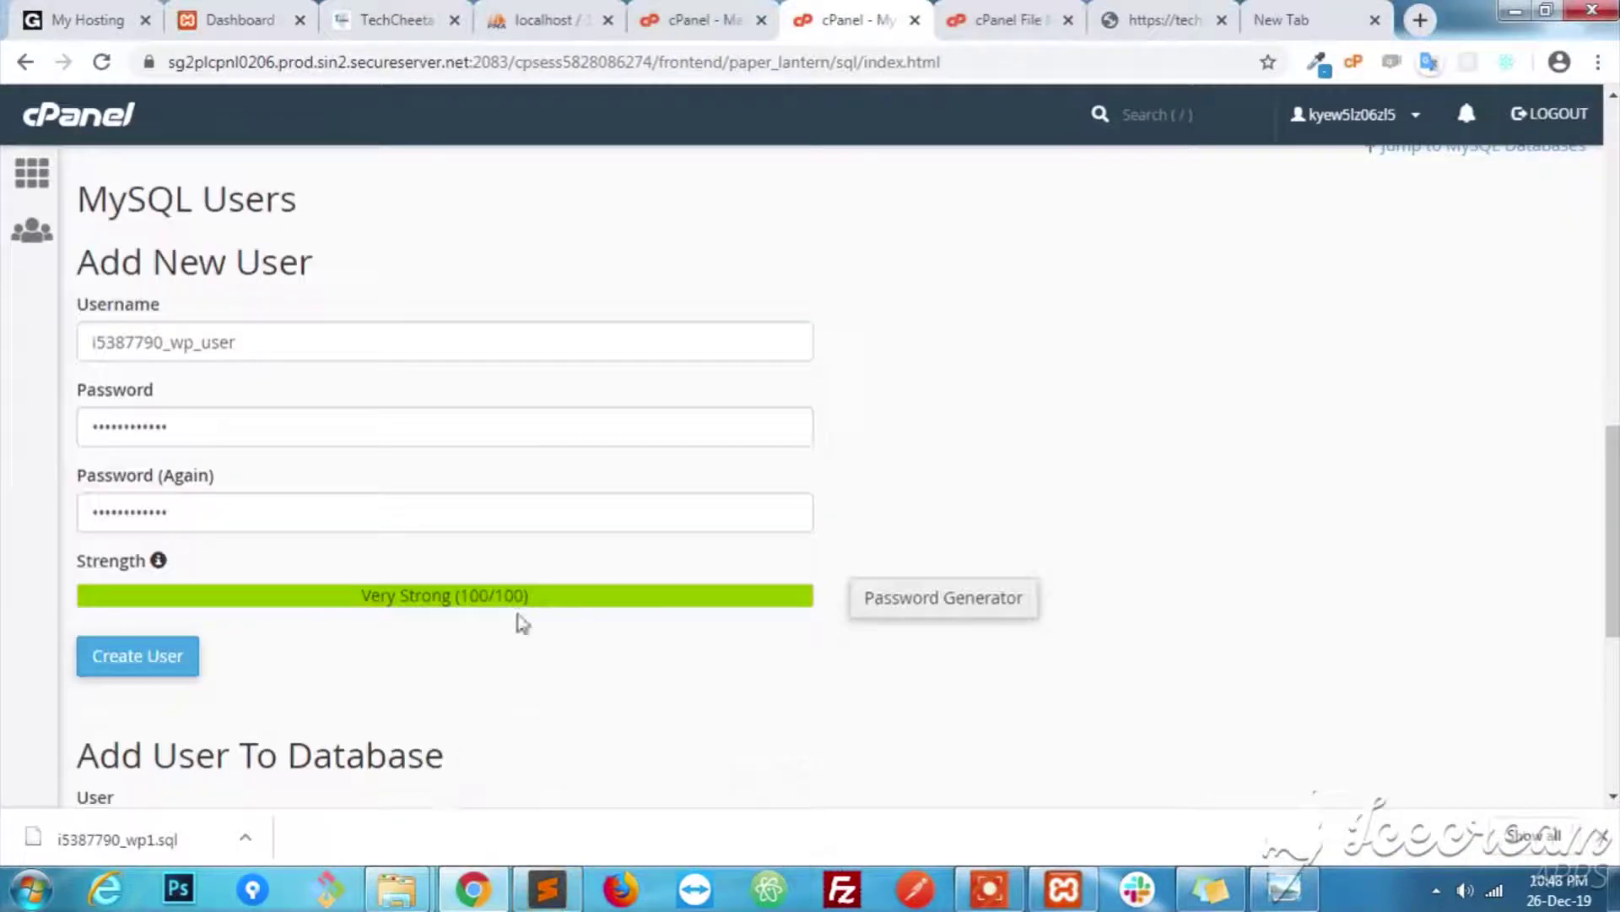
click(189, 662)
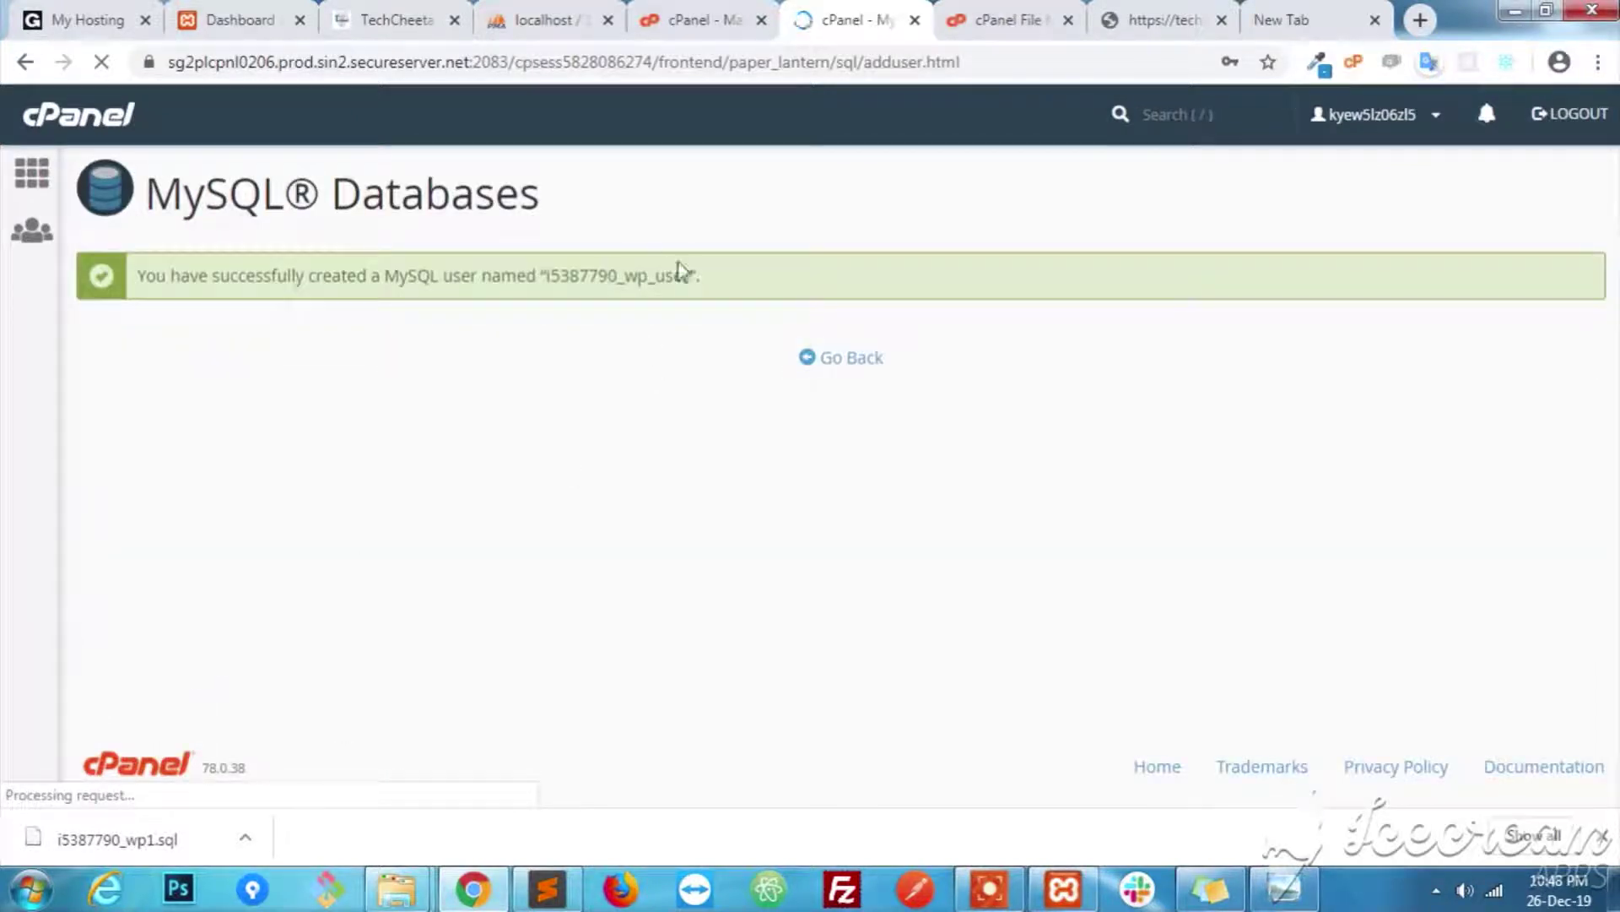
drag(692, 275, 549, 274)
key(ctrl+c)
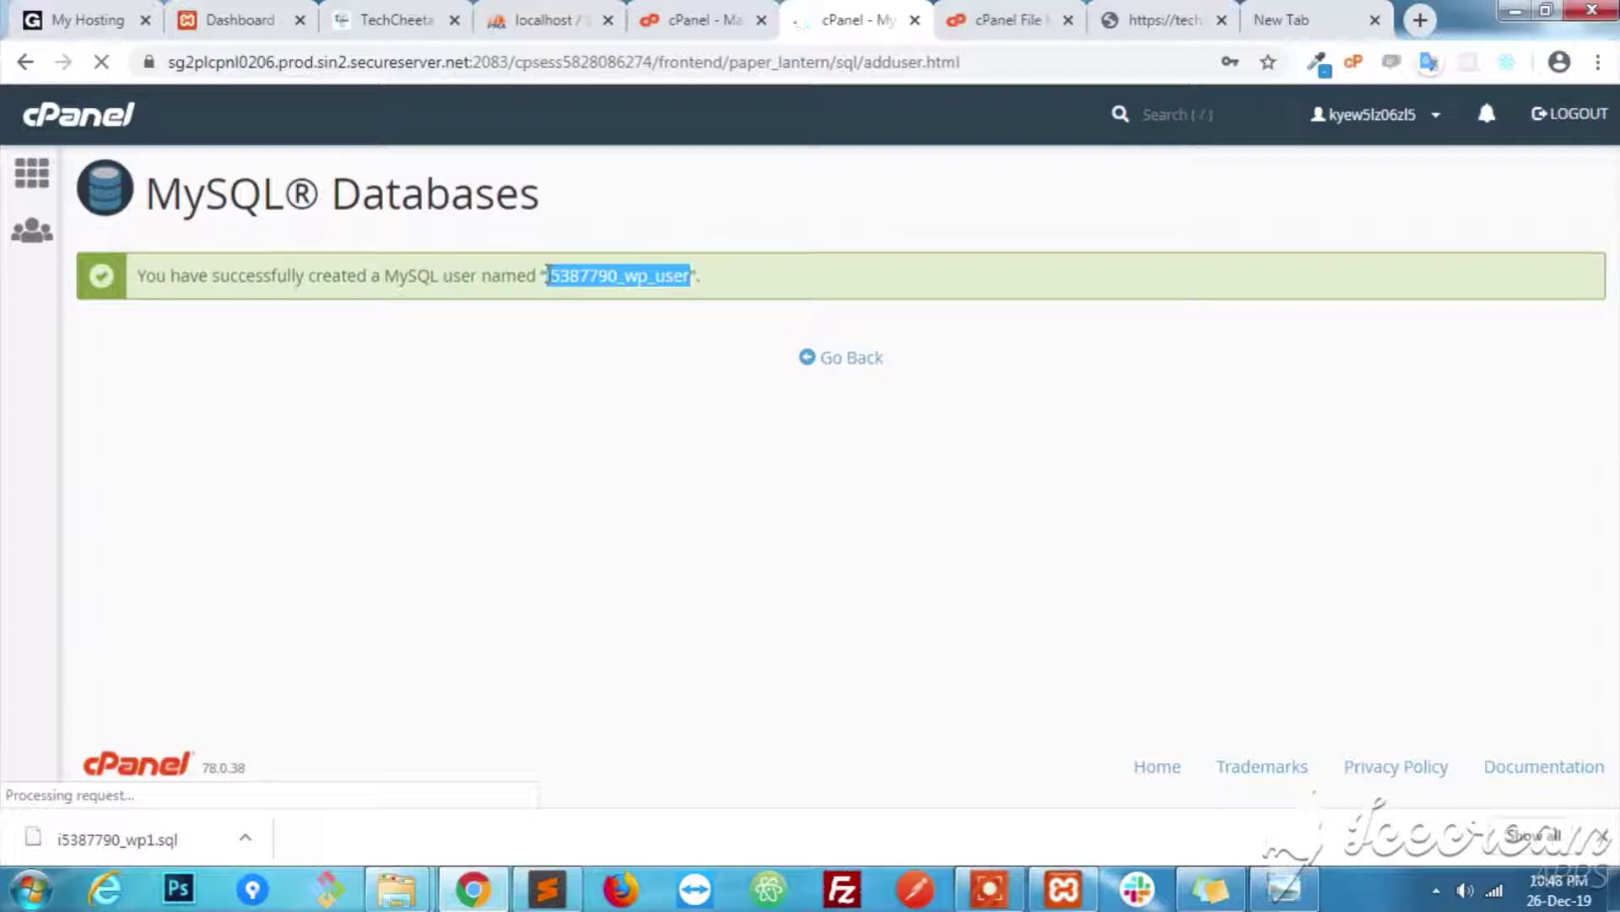
click(550, 886)
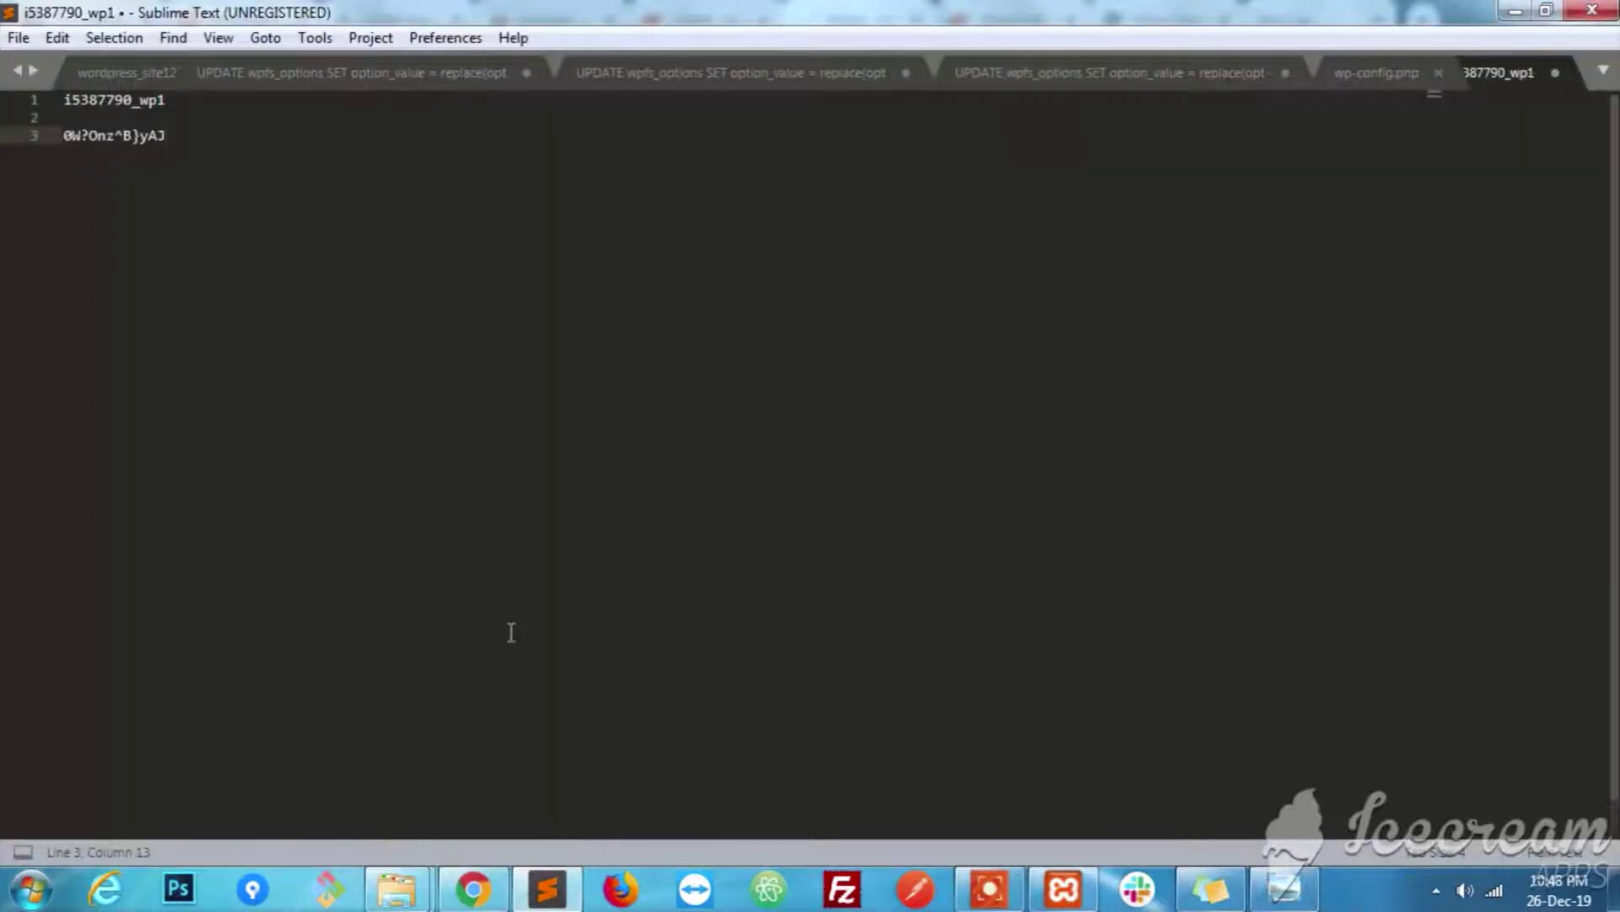
key(Up)
key(Return)
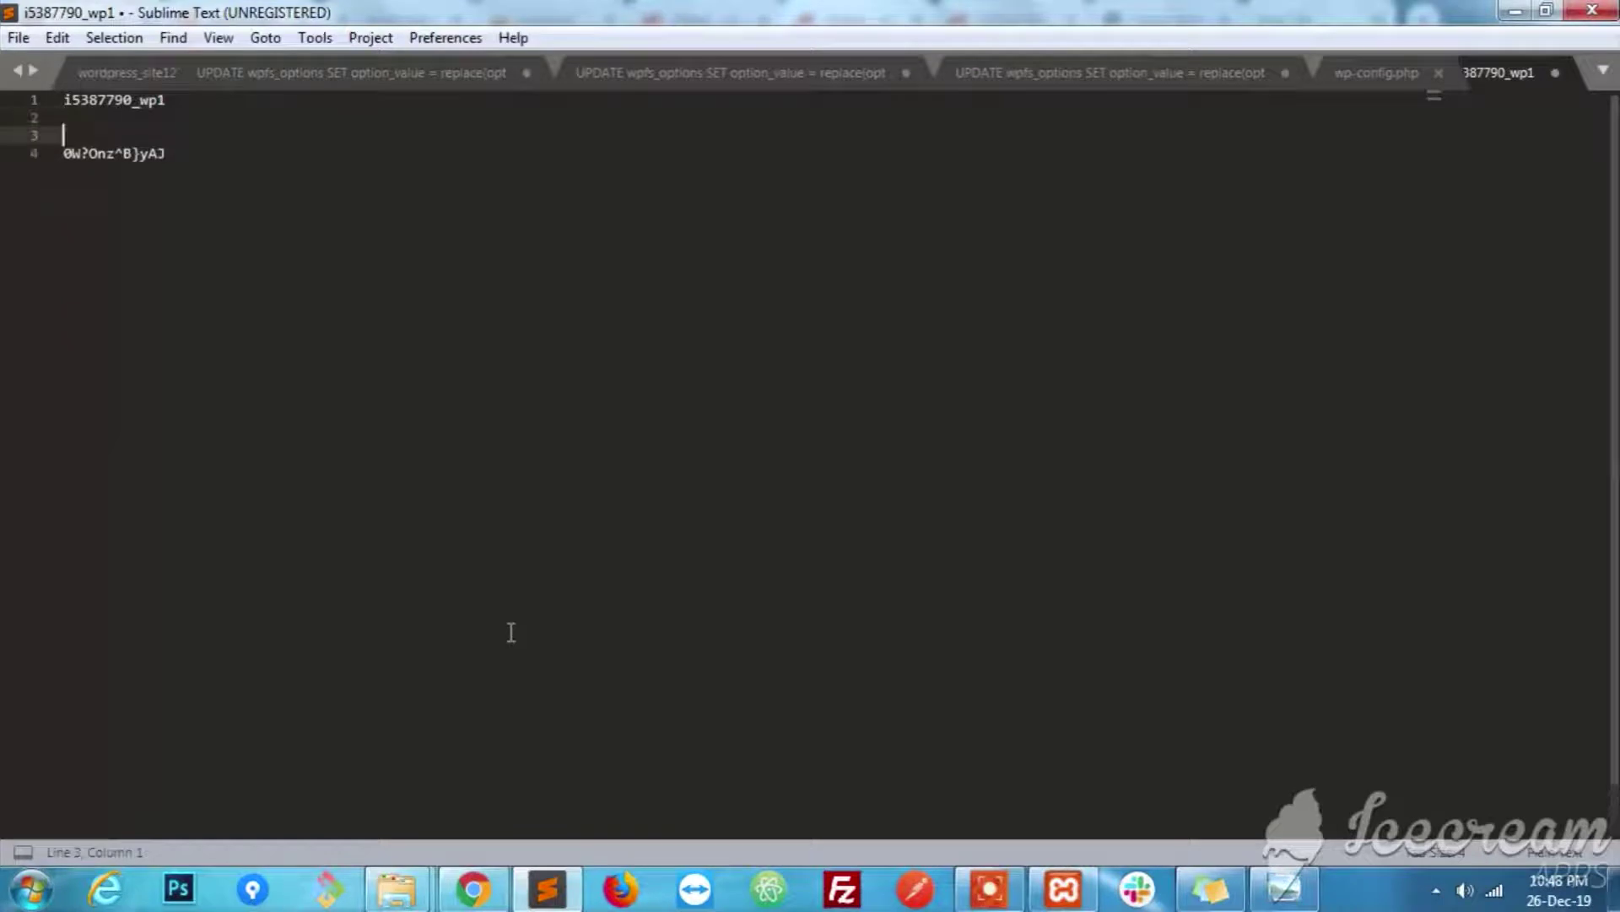
key(ctrl+v)
key(Return)
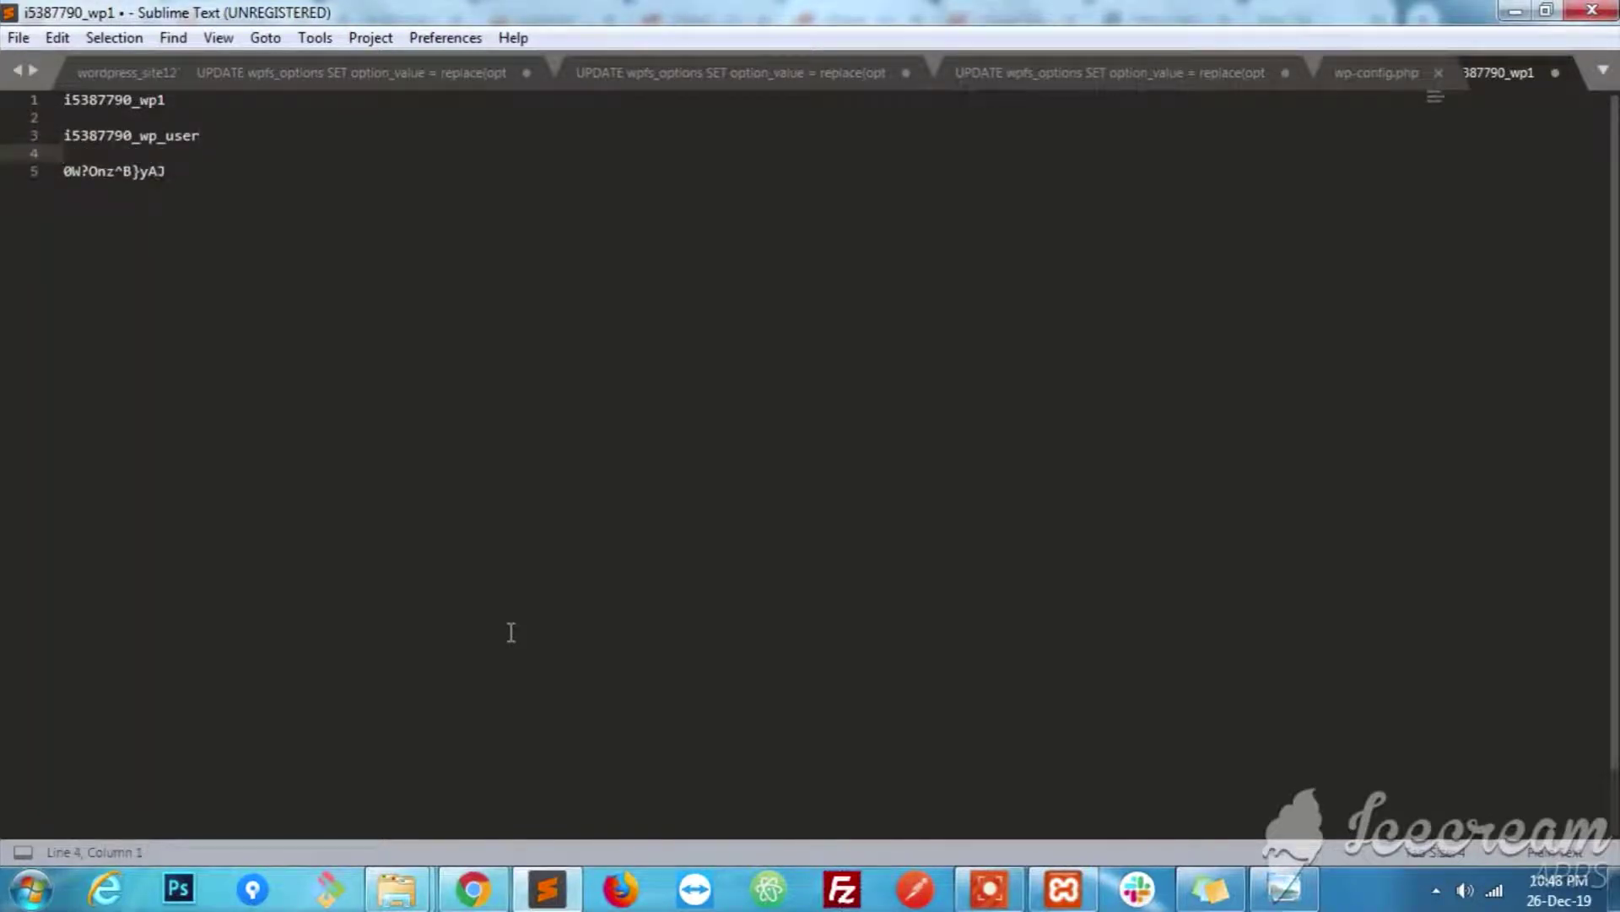
Return to cPanel in the browser, leave the user creation result, and reopen the MySQL Databases page.
click(504, 887)
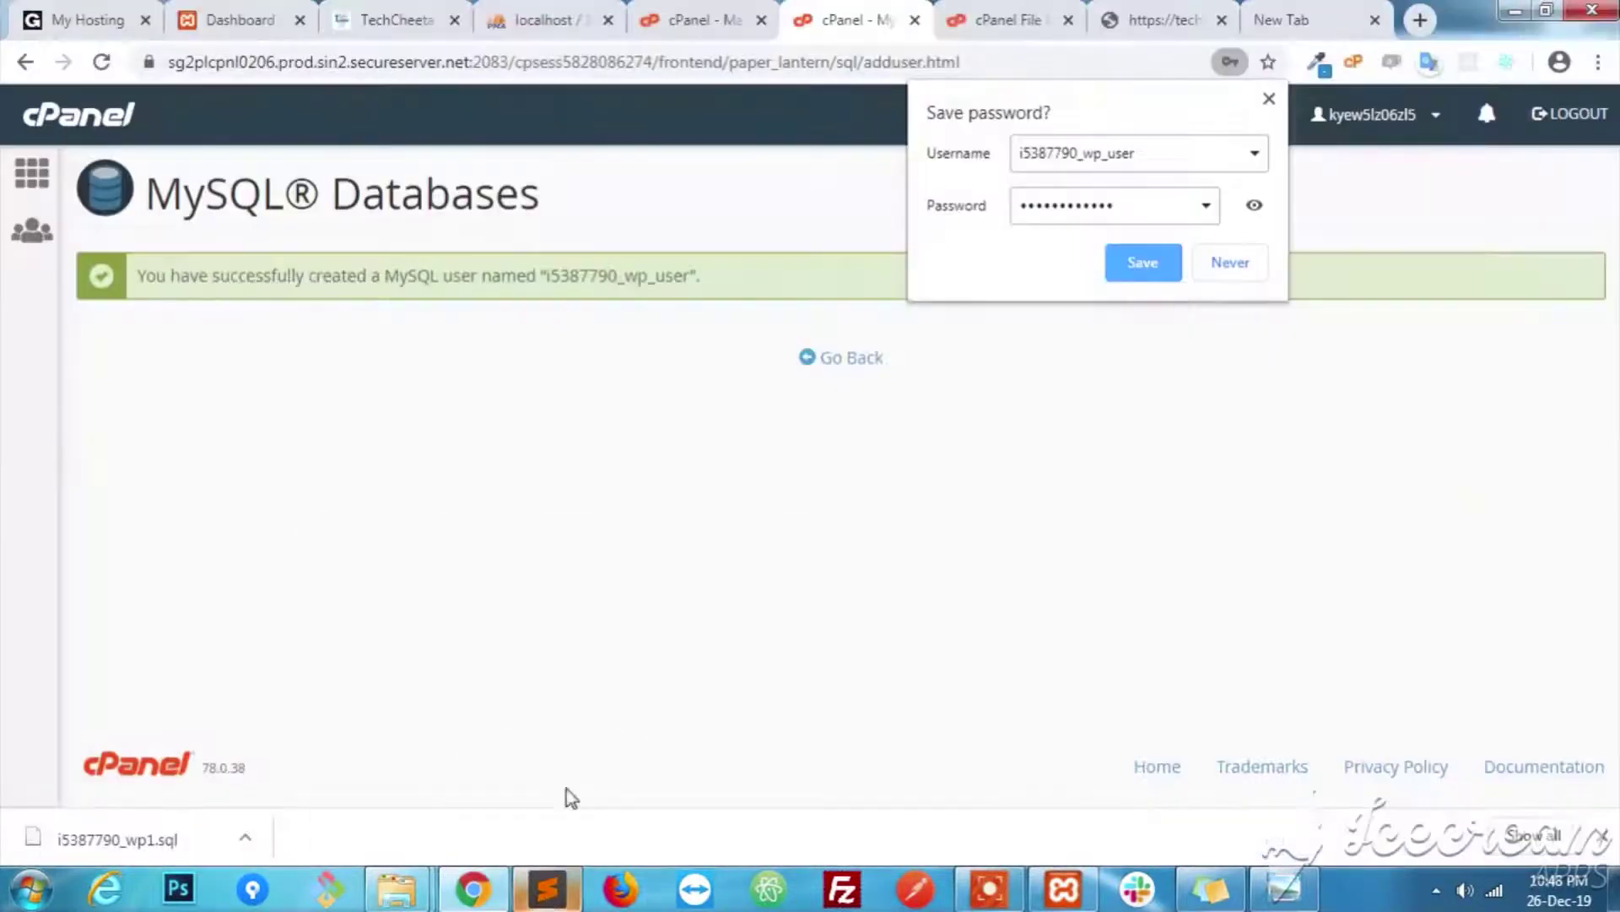
click(853, 360)
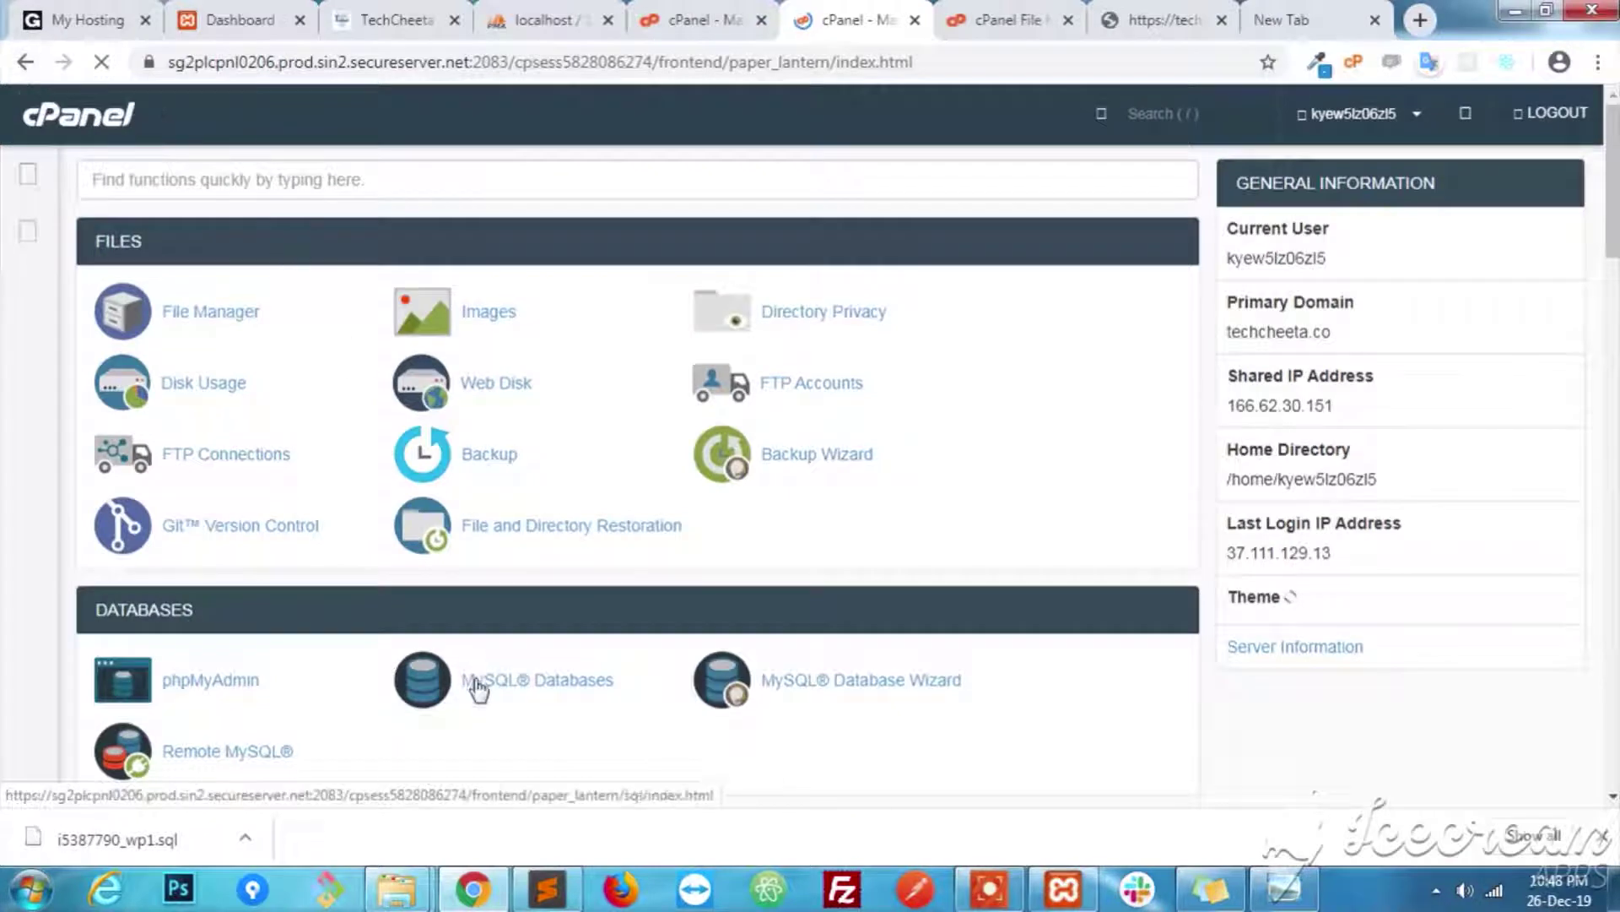
click(505, 685)
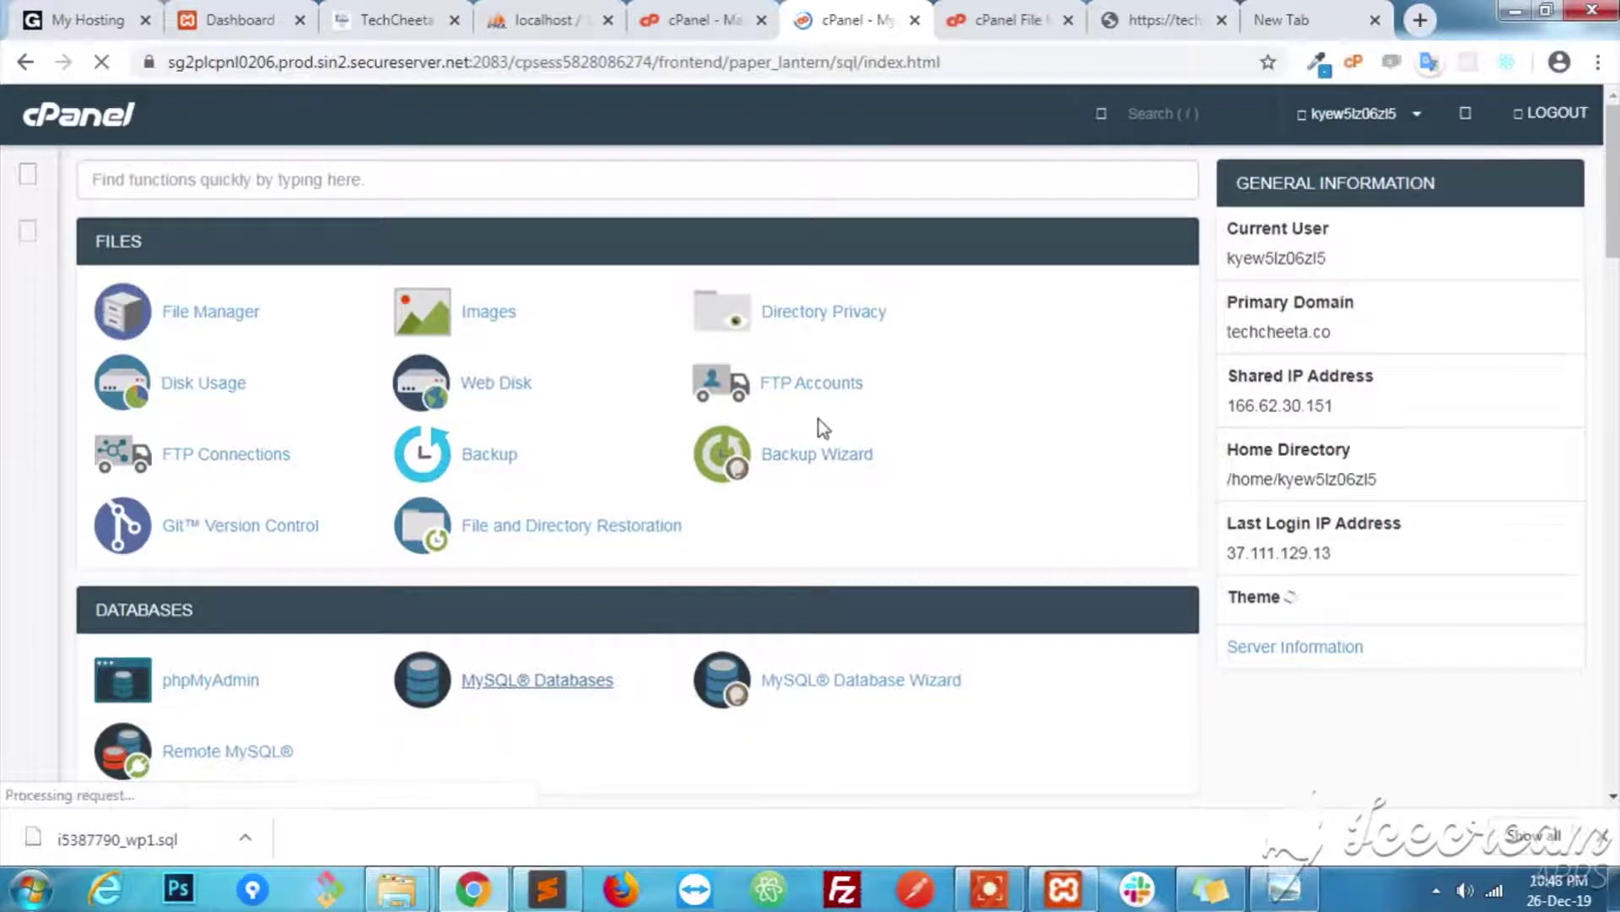
Add user i5387790_wp_user to database i5387790_wp1, checking the database name against the Sublime Text notes before submitting.
drag(1615, 247, 1615, 661)
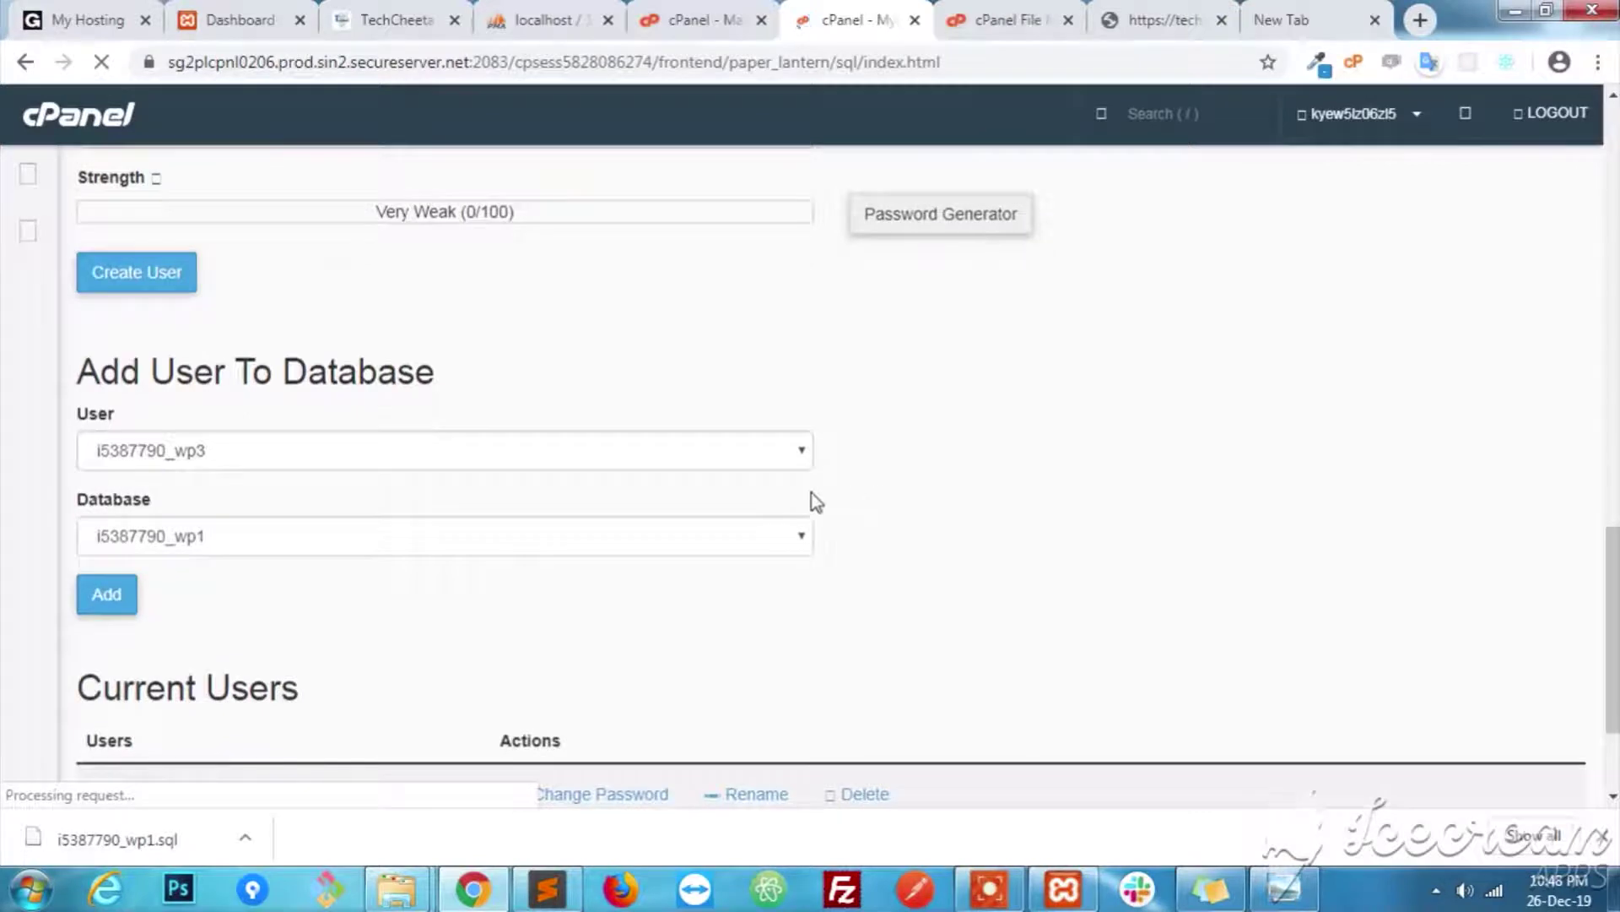
click(764, 458)
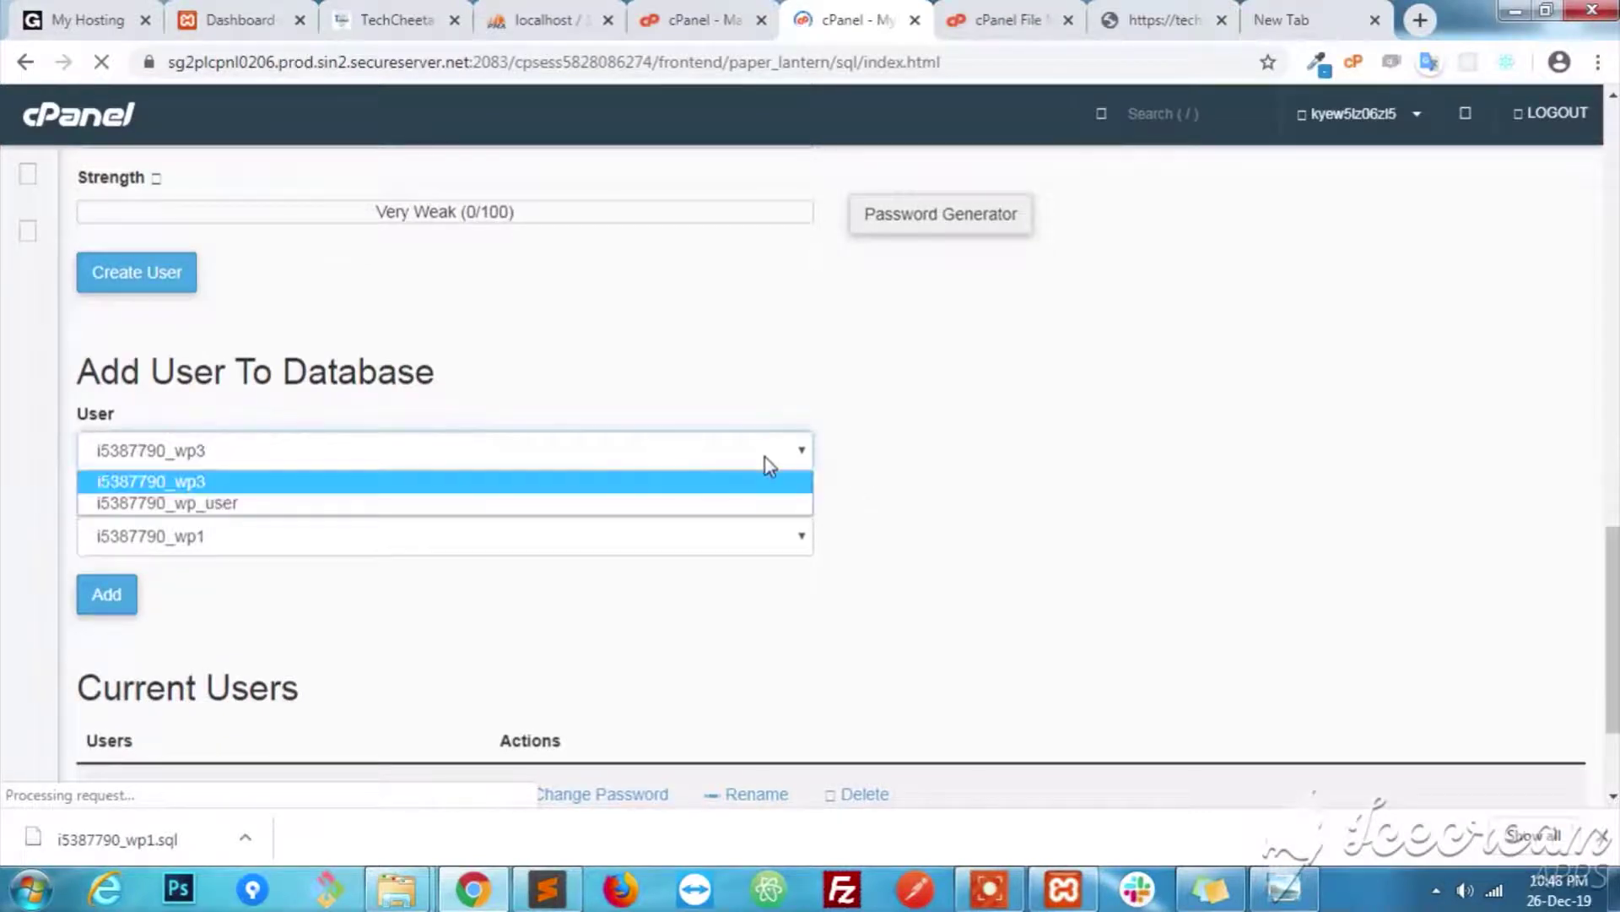
click(745, 504)
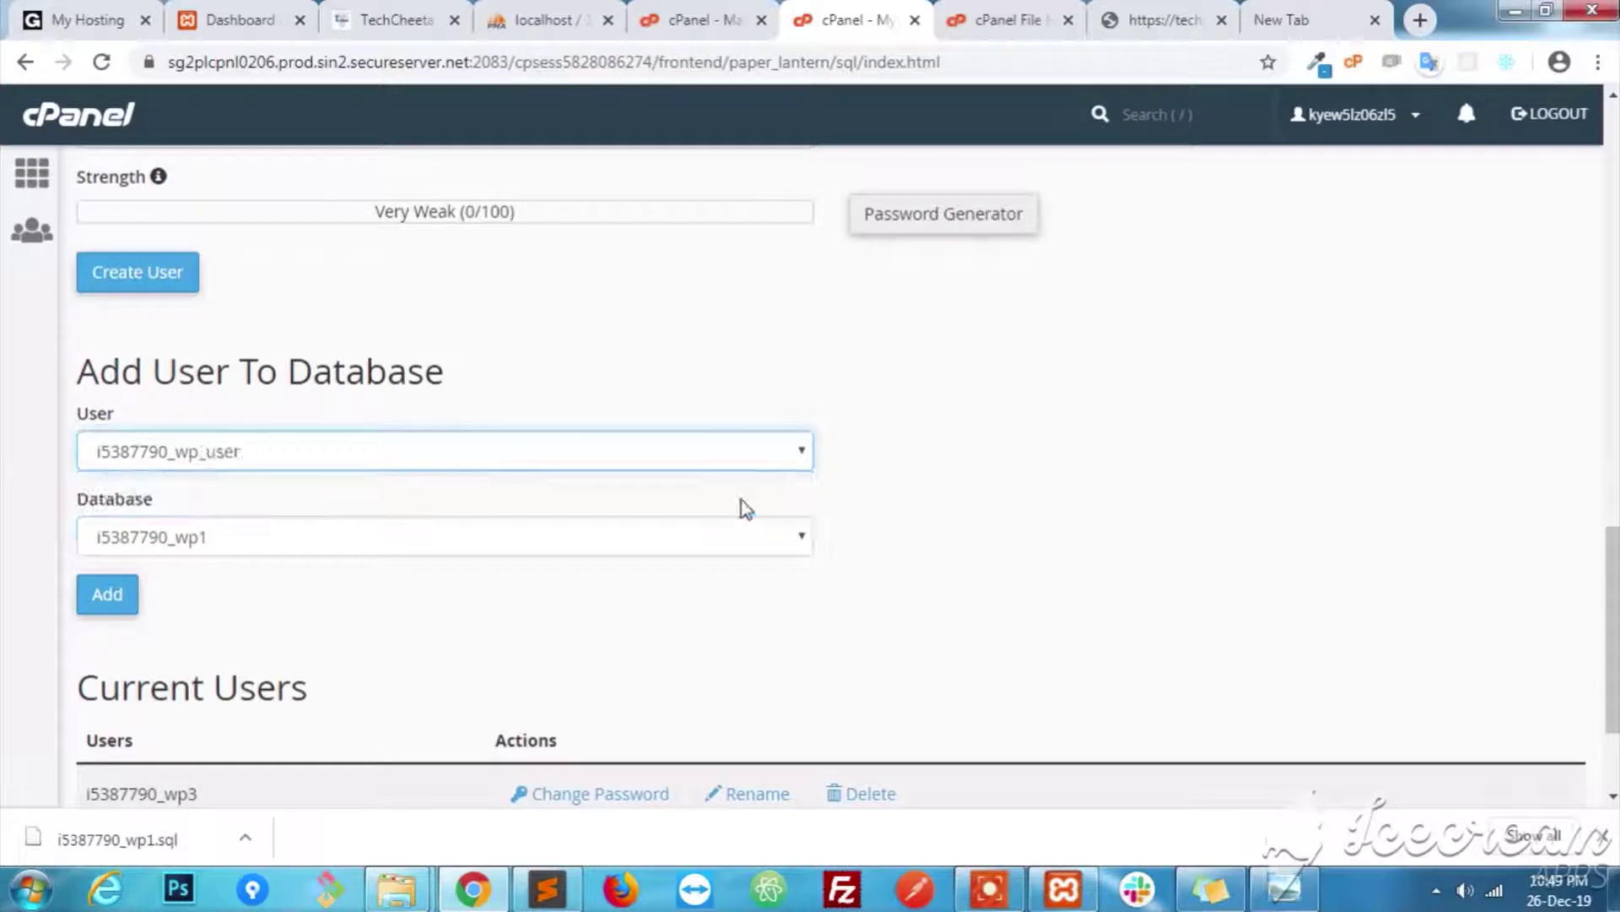
click(650, 542)
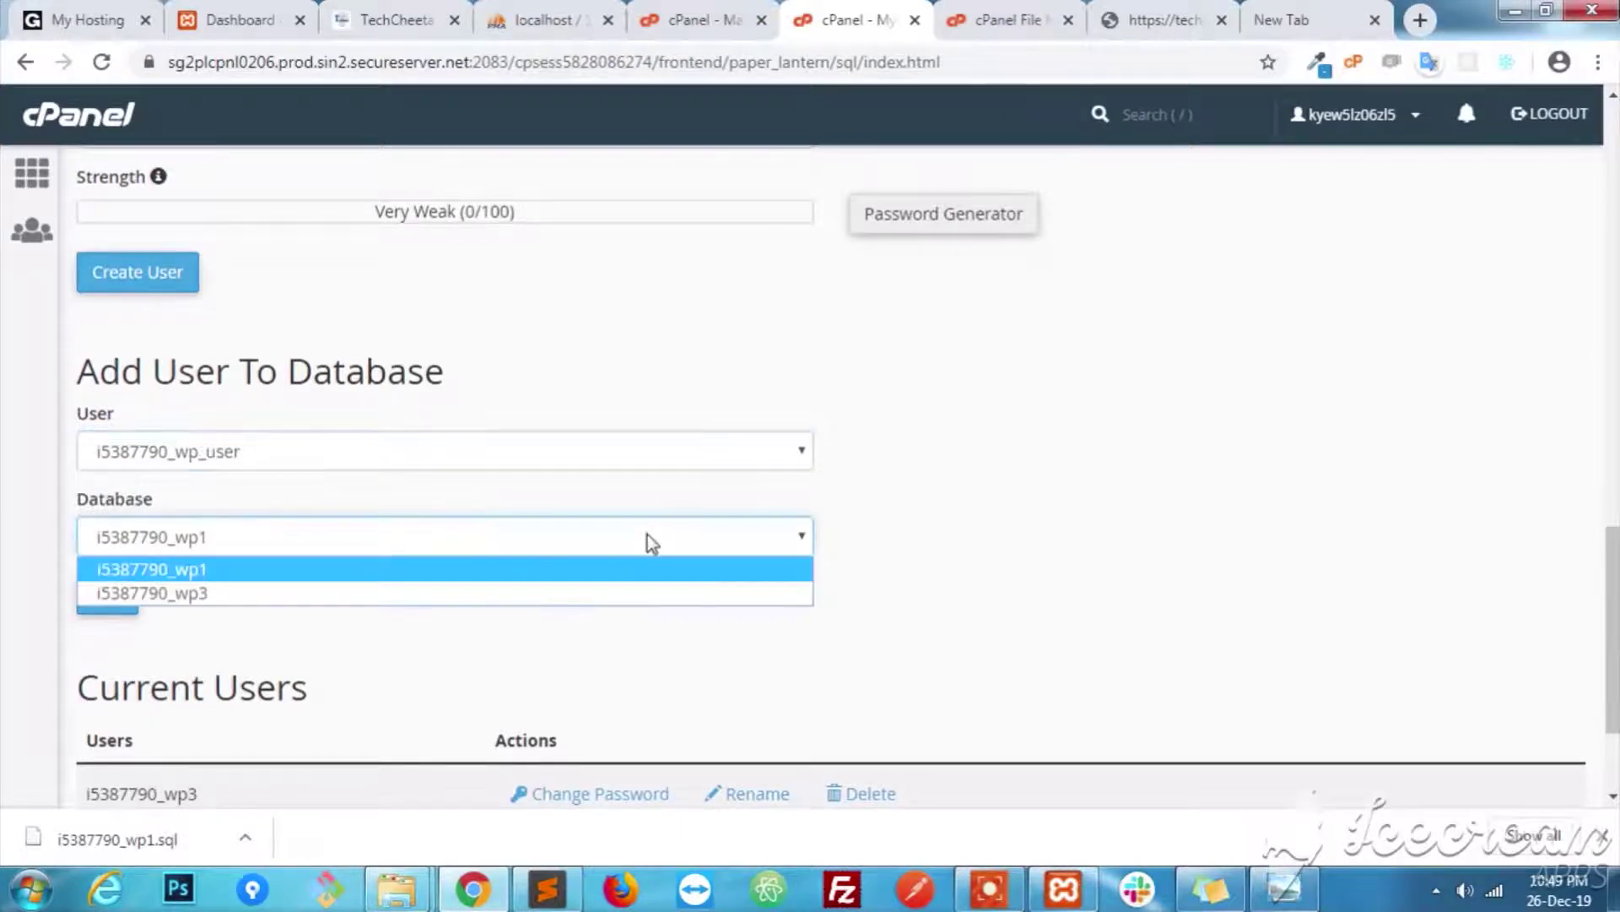
click(621, 569)
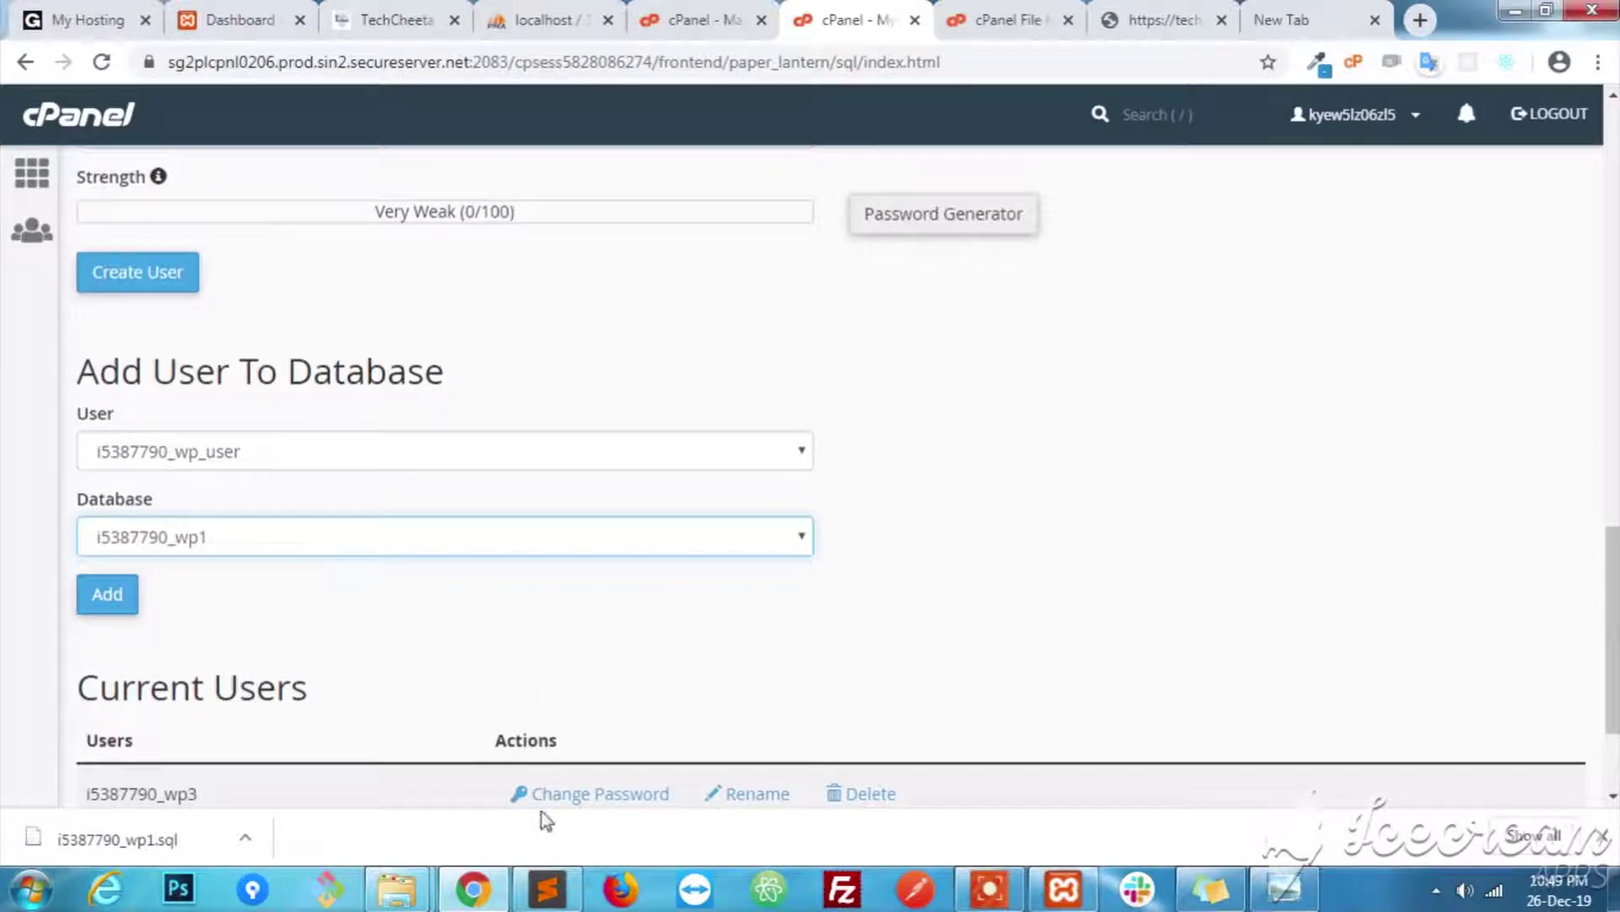
click(547, 888)
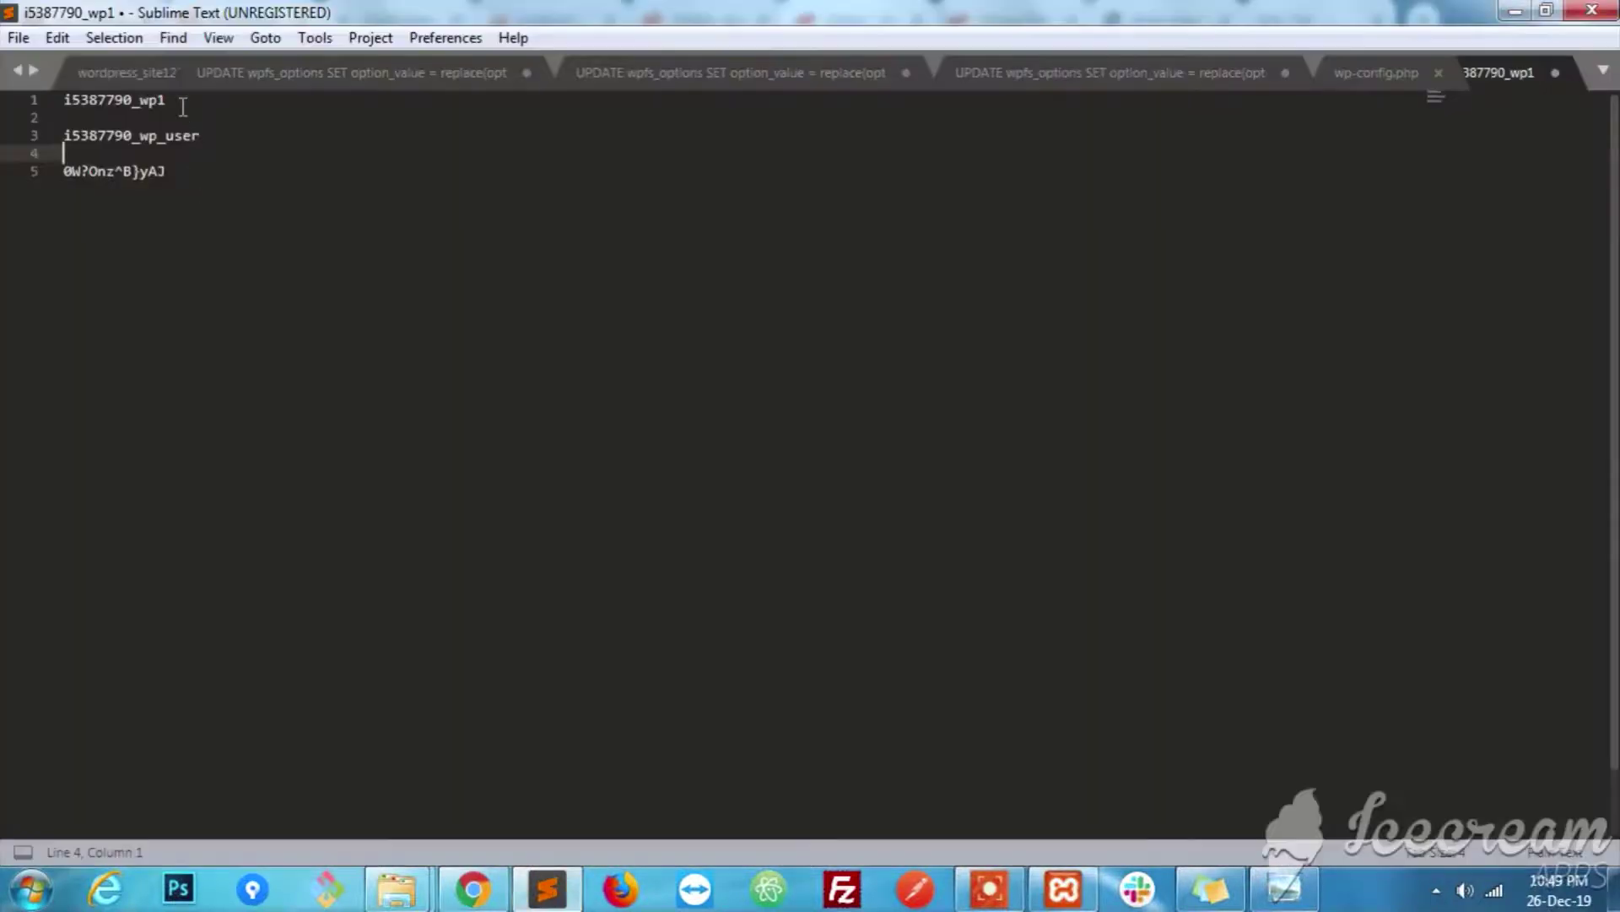
click(180, 103)
click(570, 886)
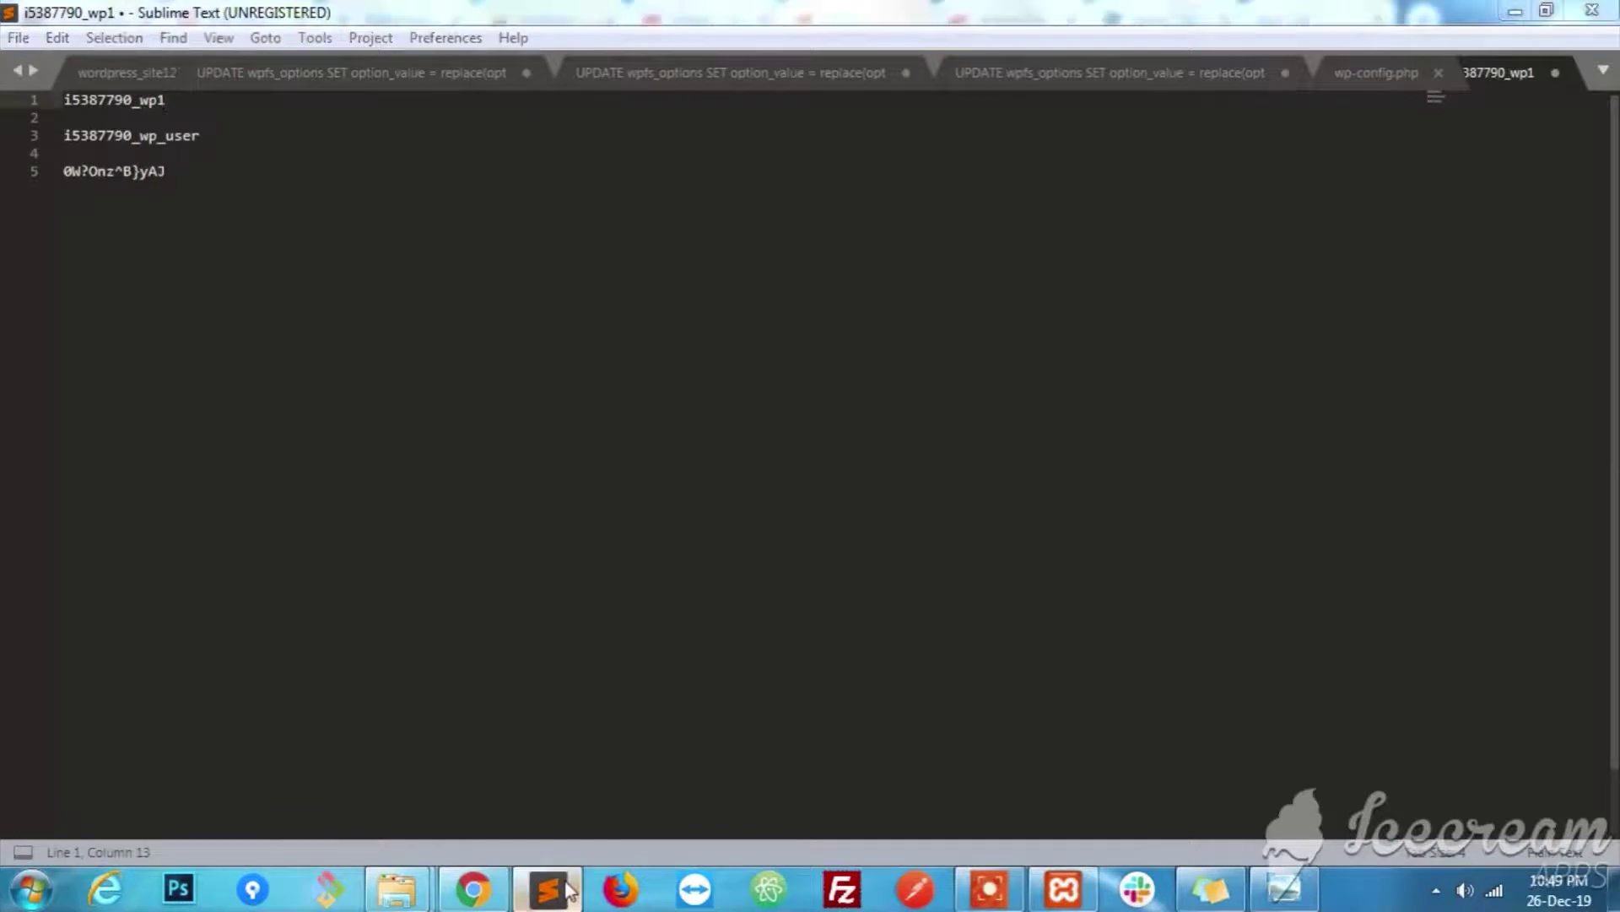
click(121, 603)
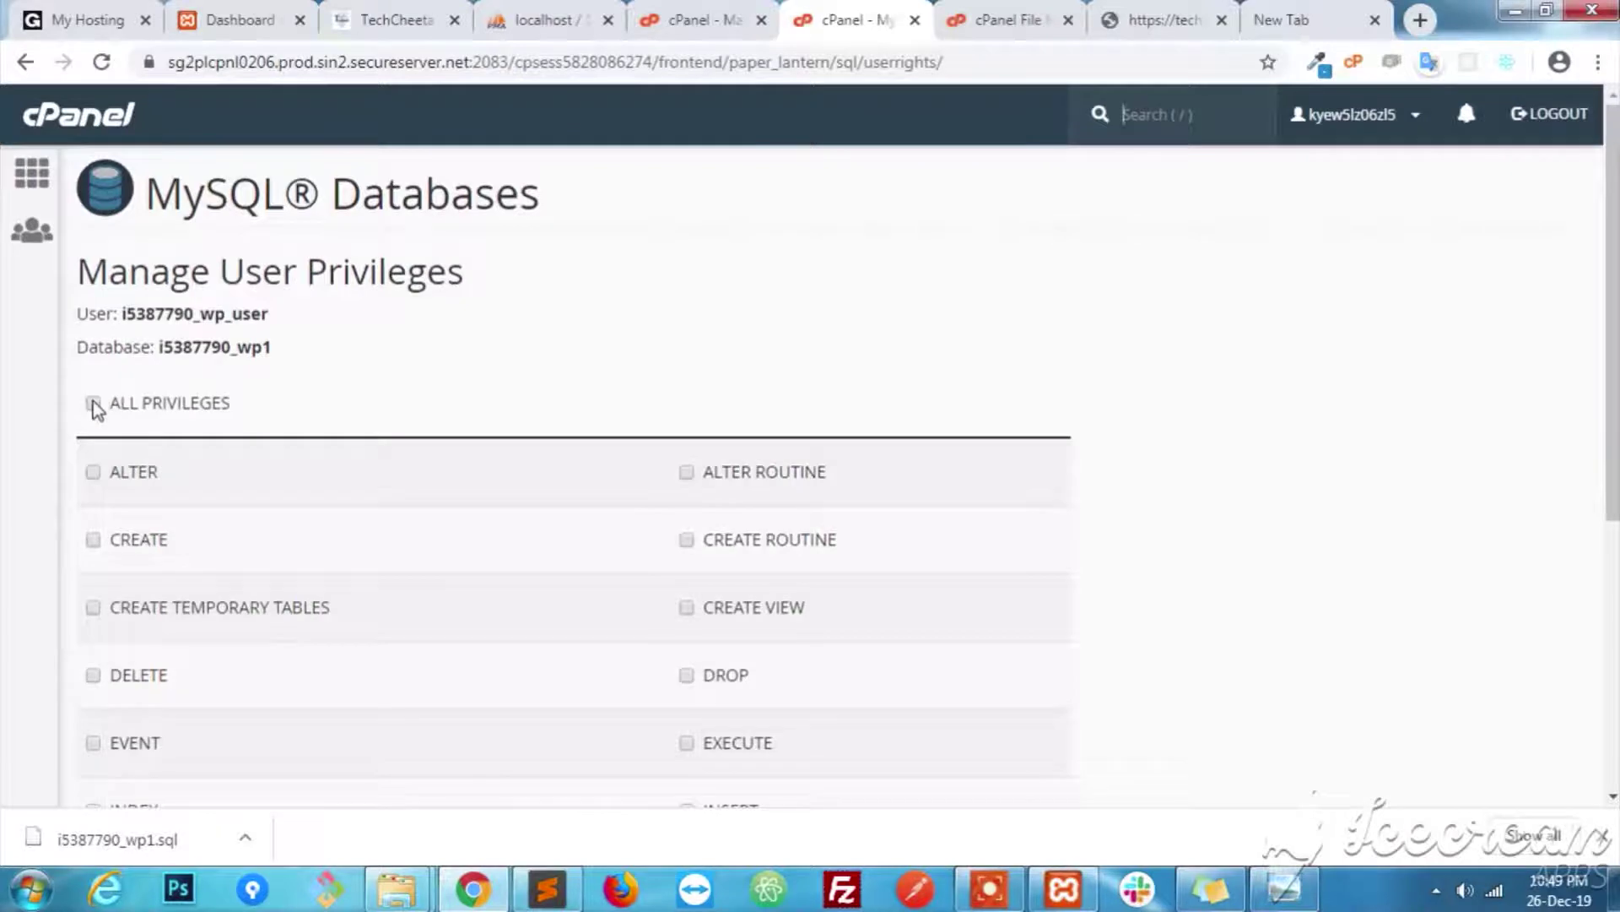
Grant the user all privileges on database i5387790_wp1, save the changes, and review the privileged users in the current databases list.
click(94, 403)
drag(1612, 223, 1612, 481)
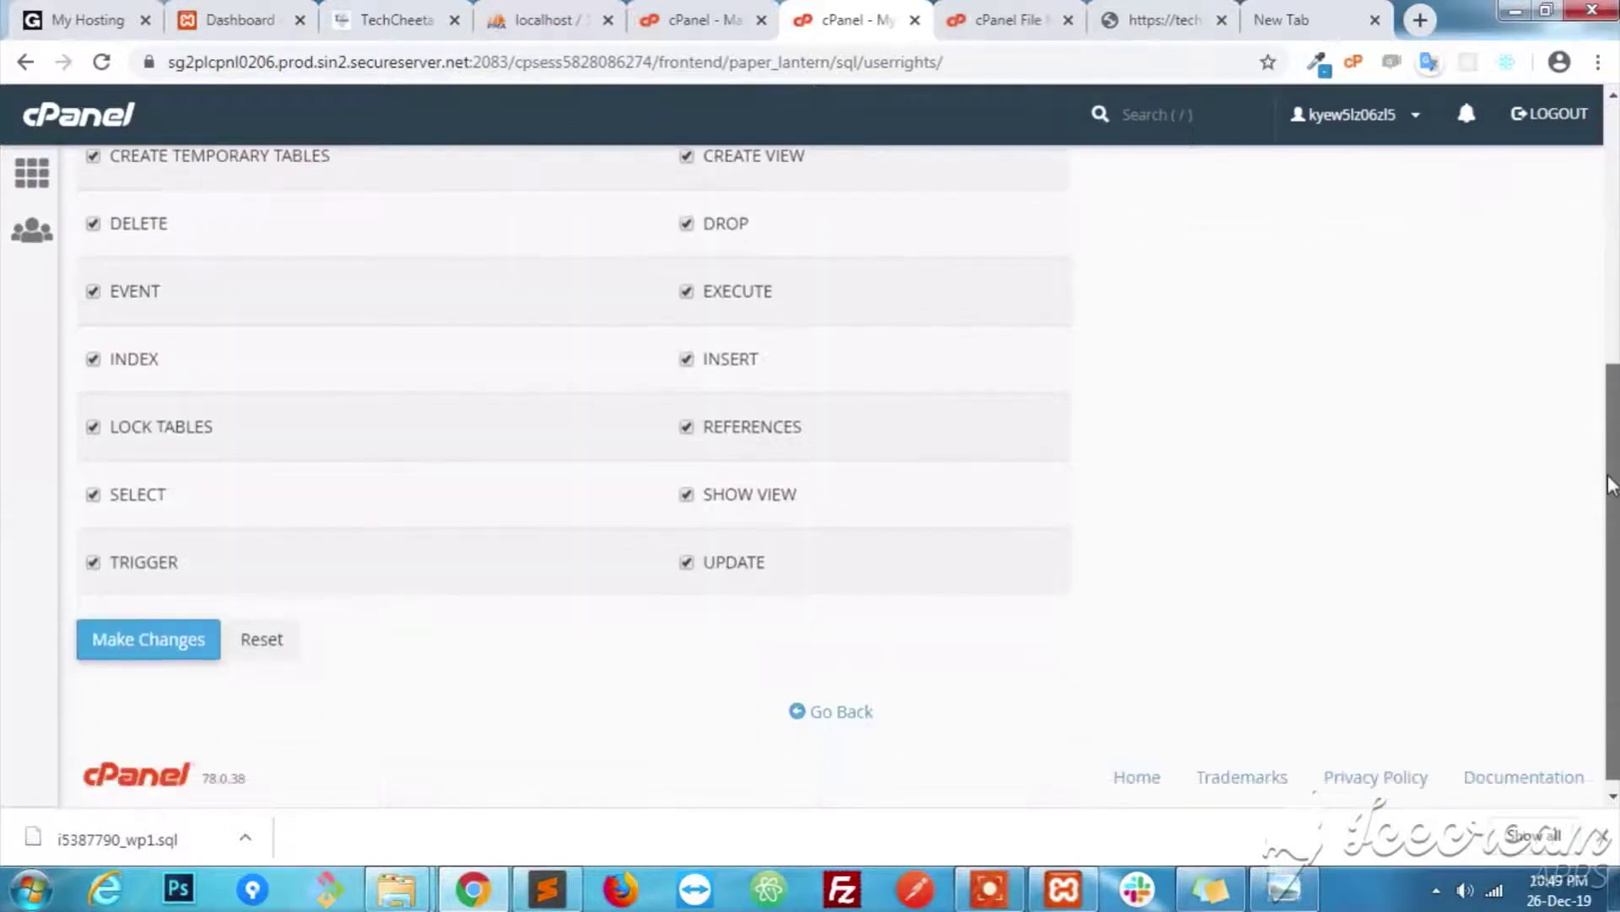
click(187, 645)
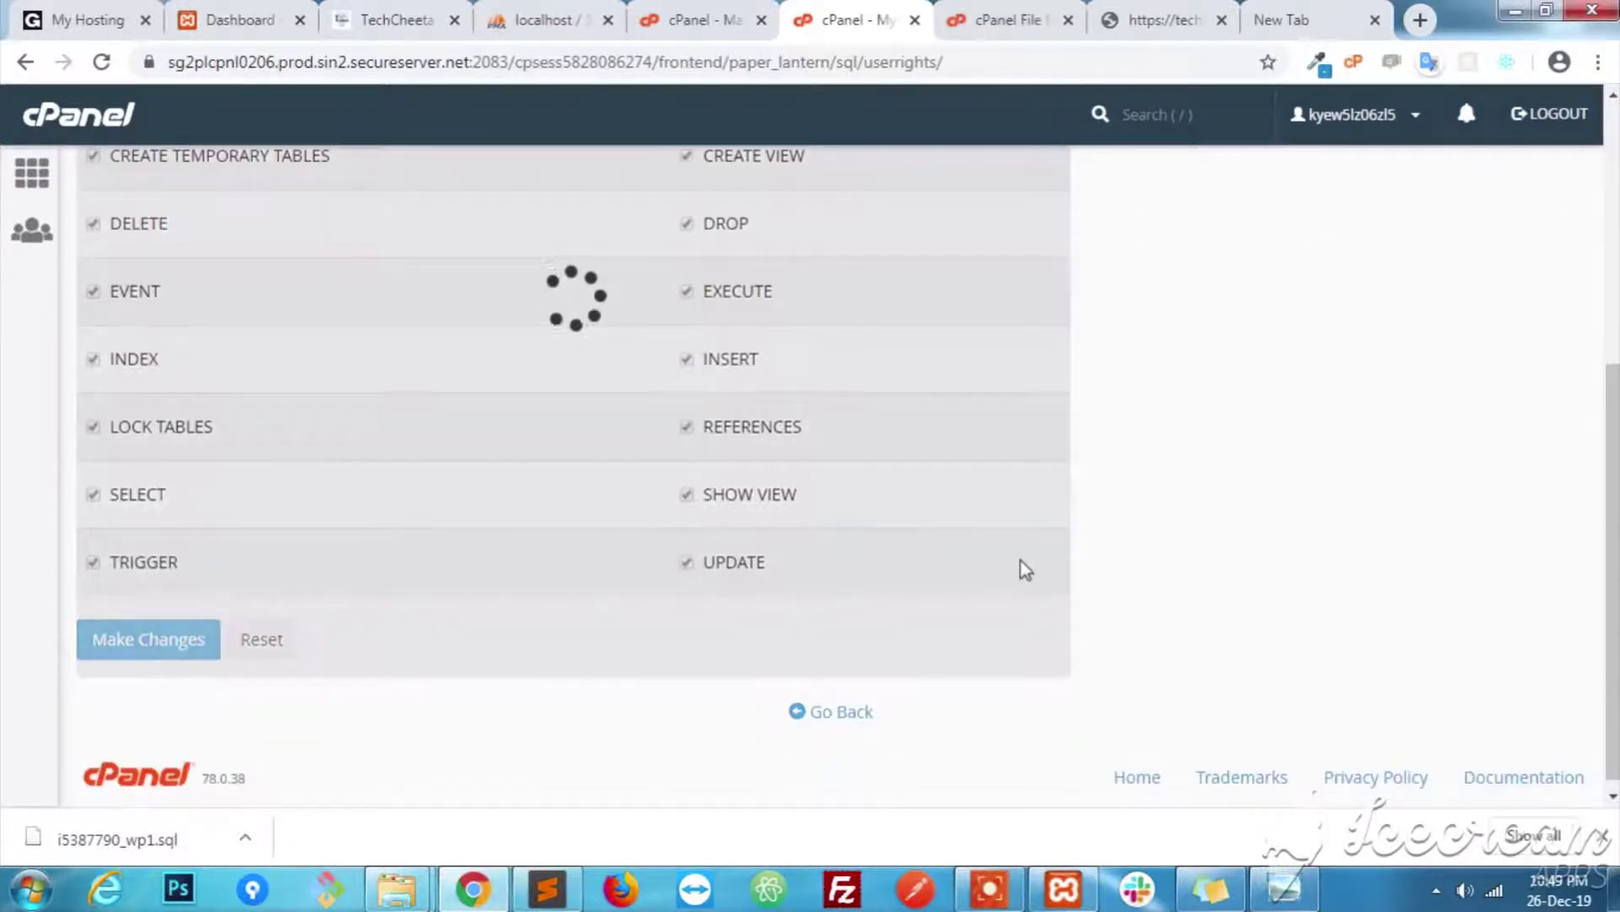
click(846, 716)
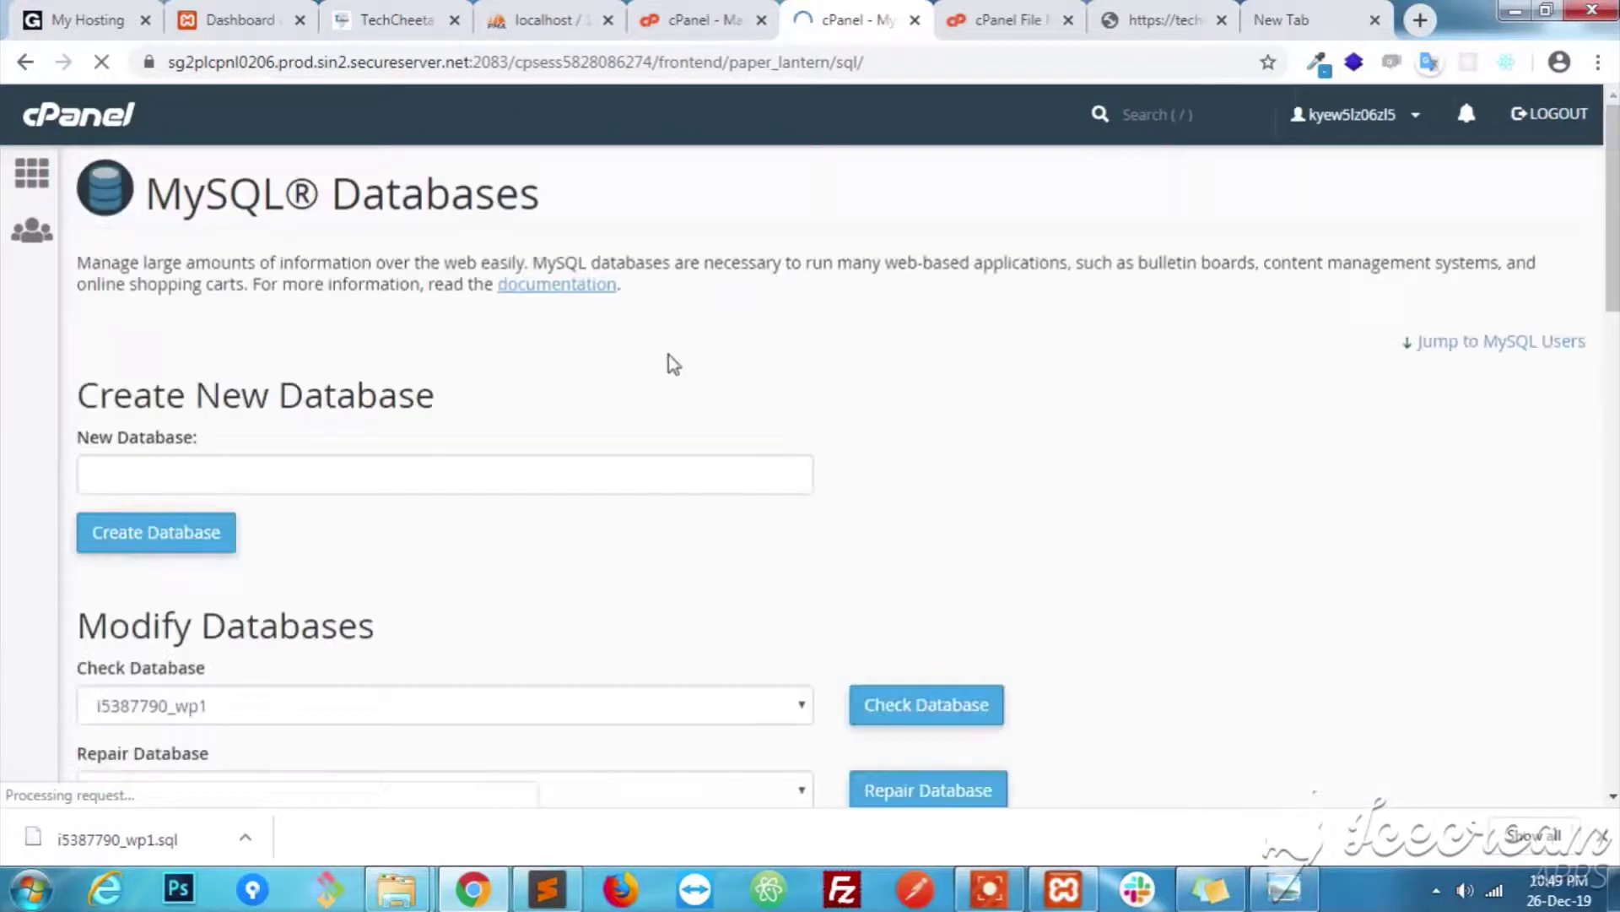
scroll(931, 442, down, 7)
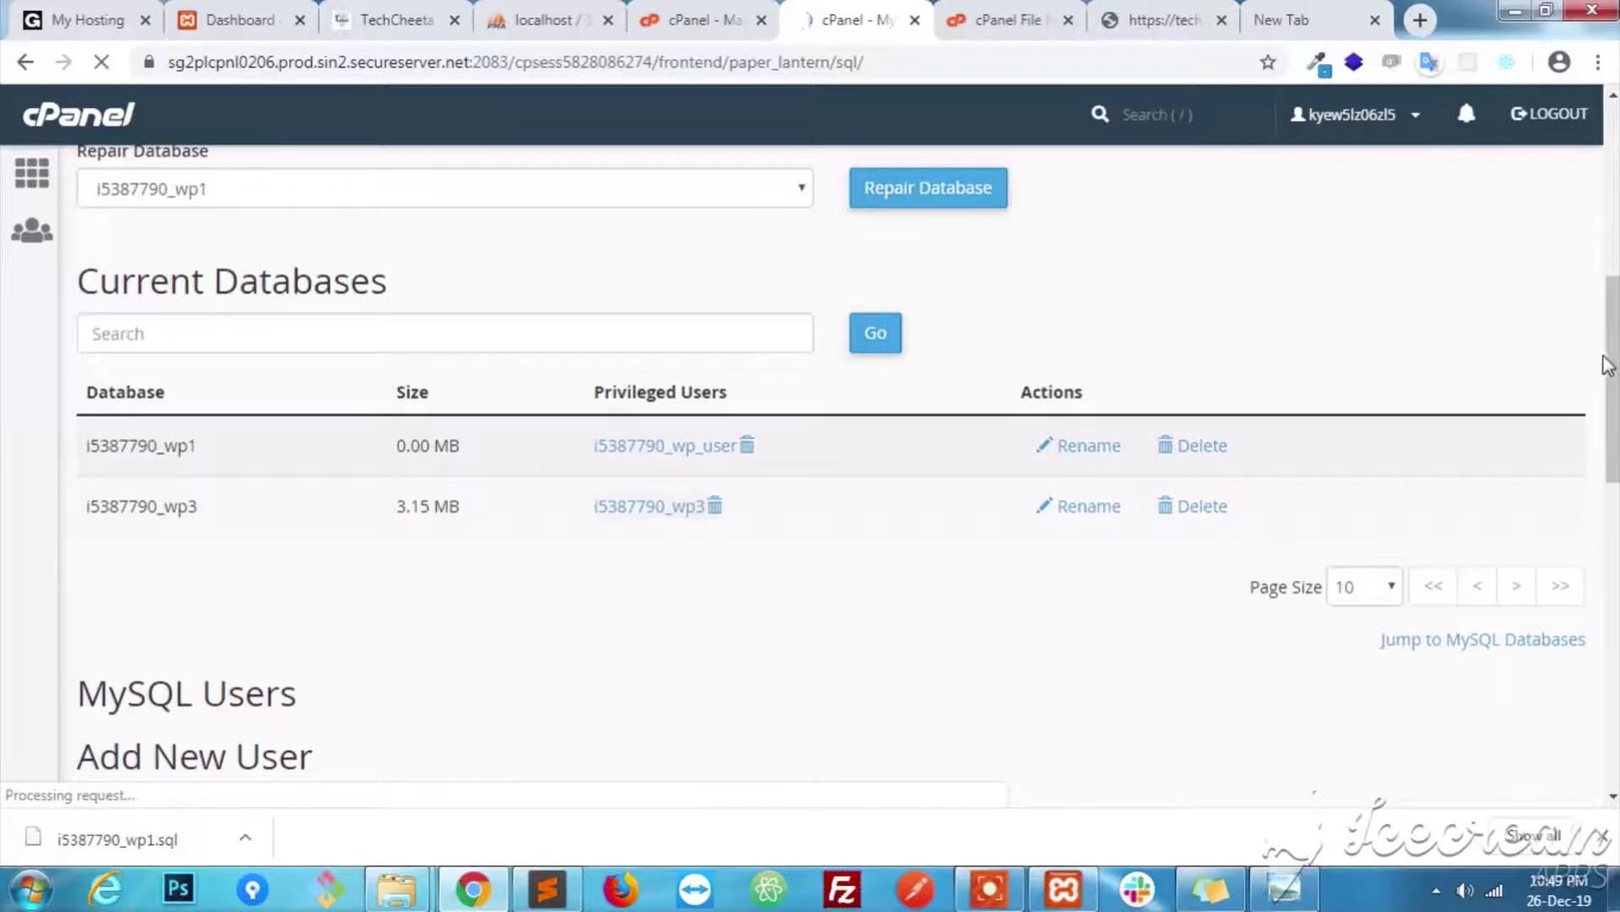
drag(1606, 365, 1606, 196)
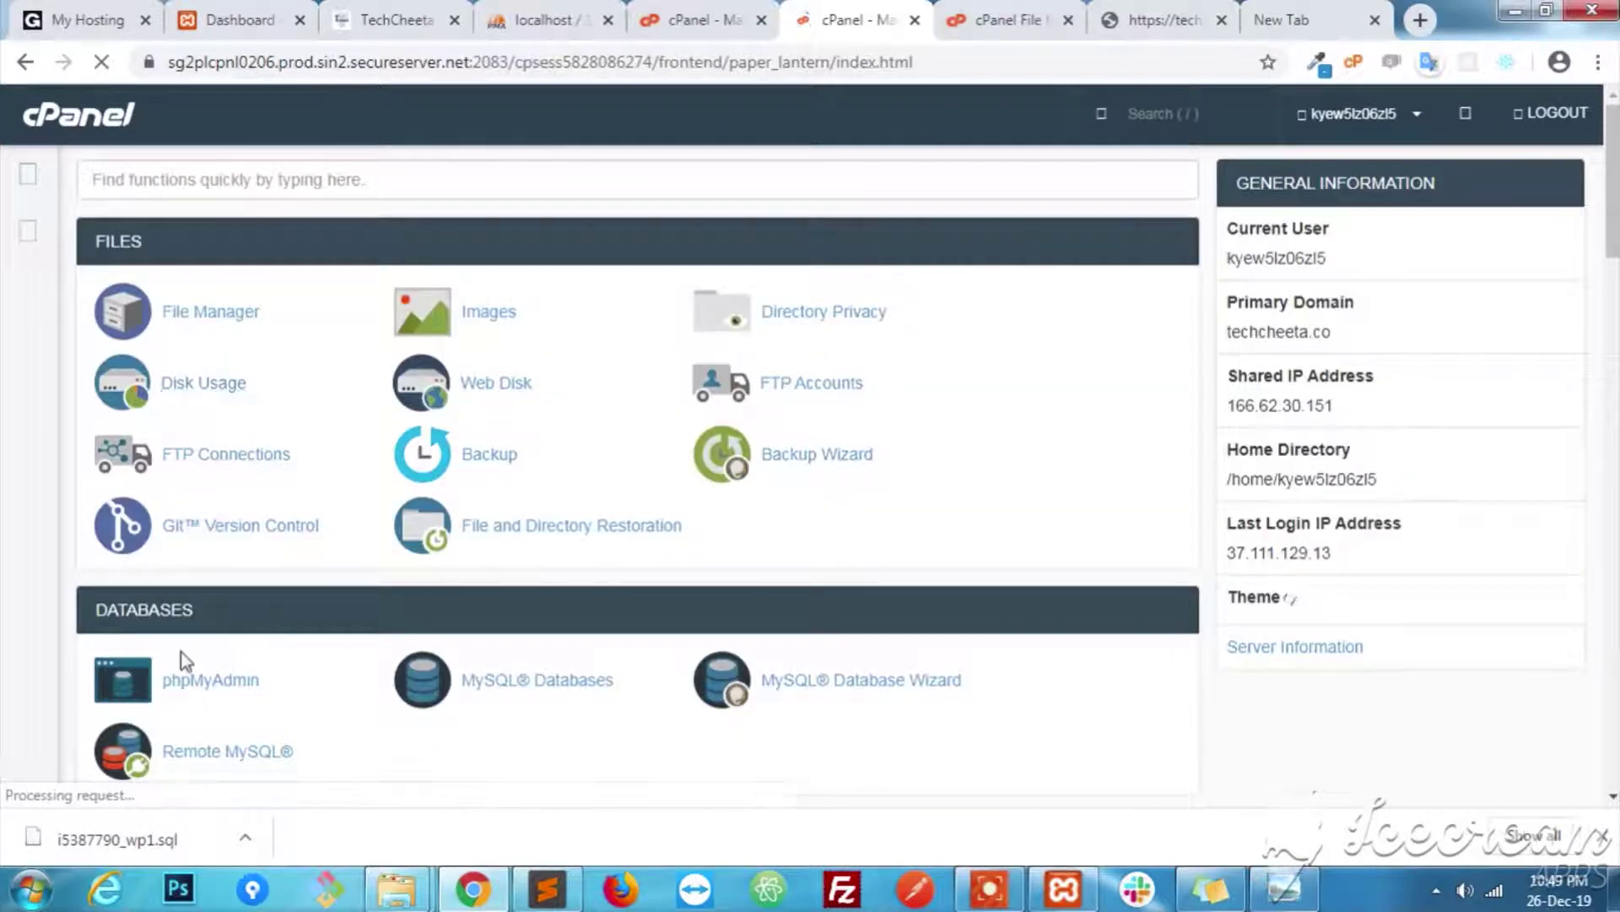
Open phpMyAdmin from the cPanel home page and go to the import page of database i5387790_wp1.
click(196, 677)
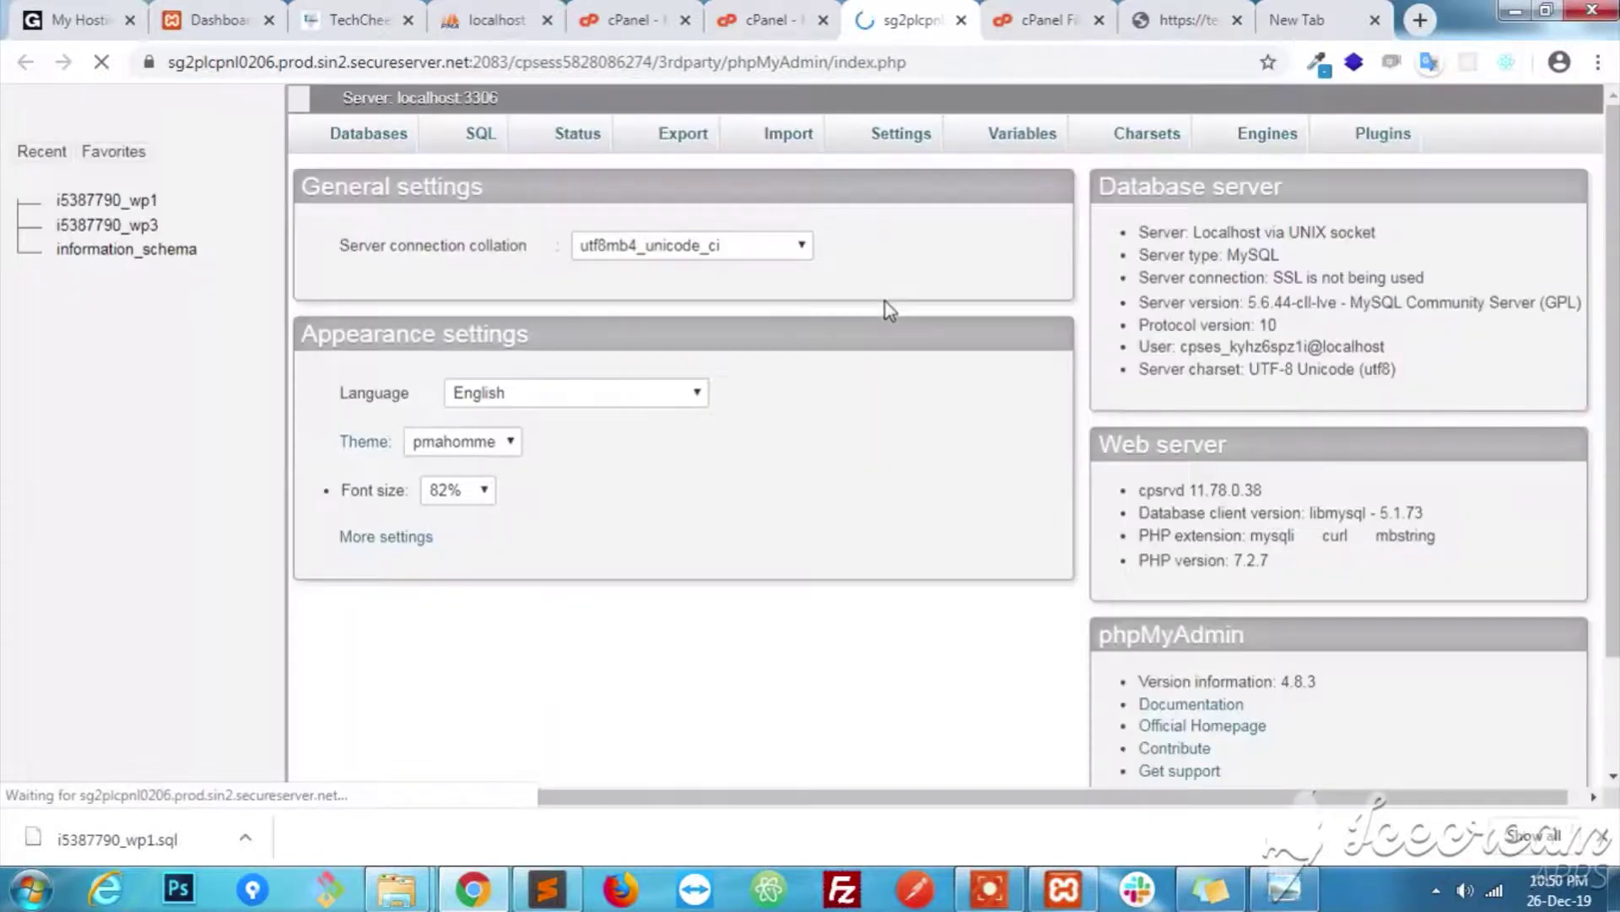
click(138, 216)
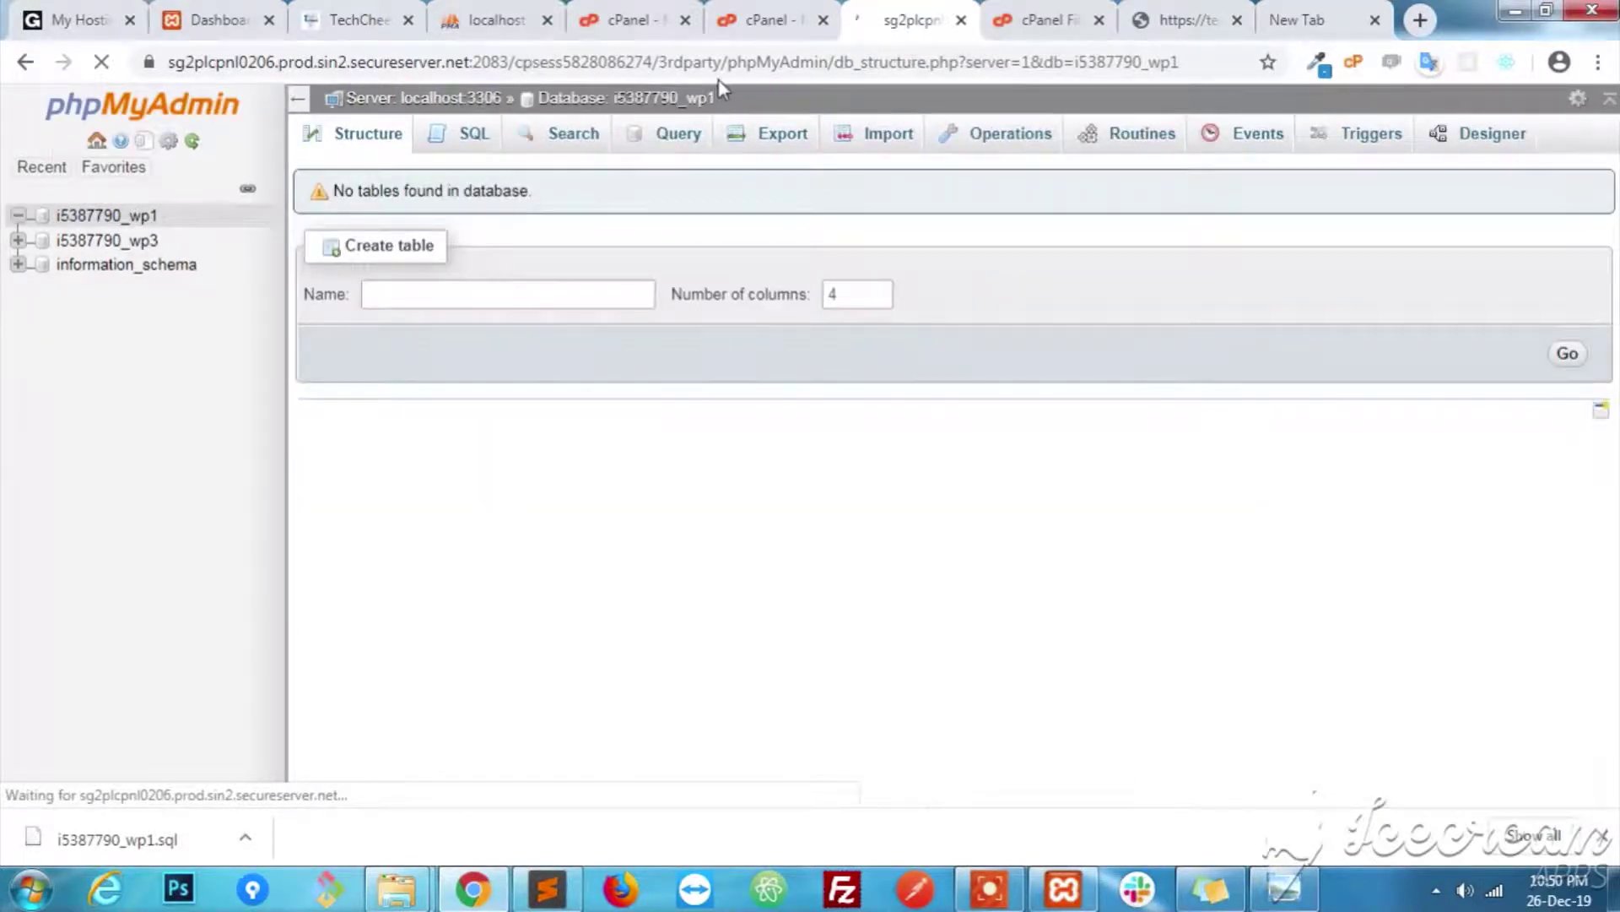
click(888, 135)
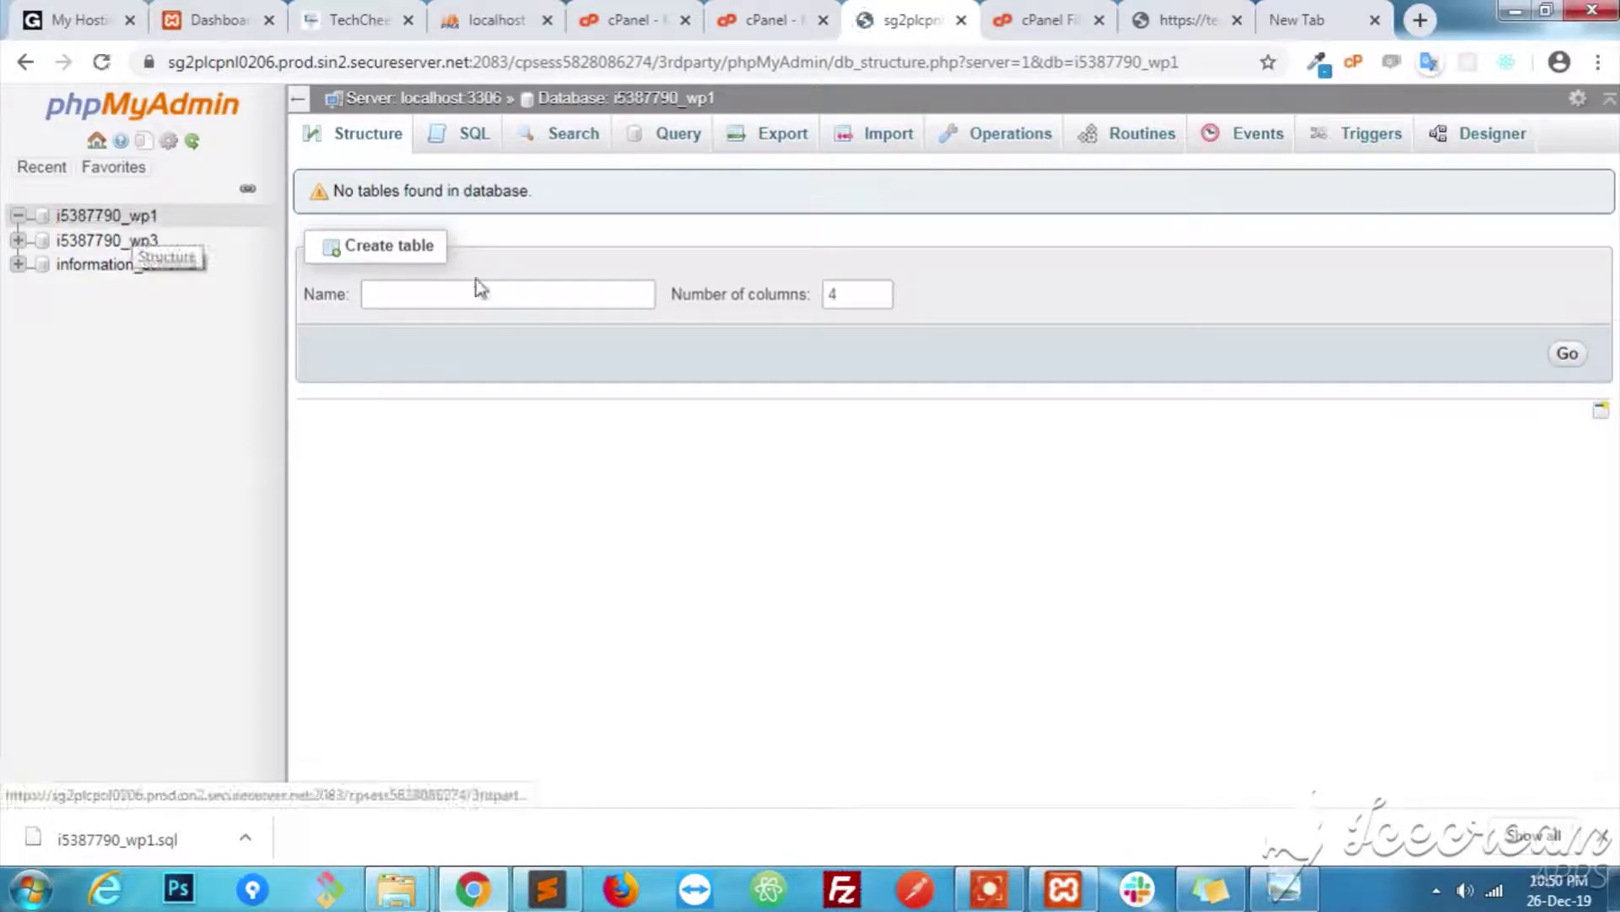
click(889, 135)
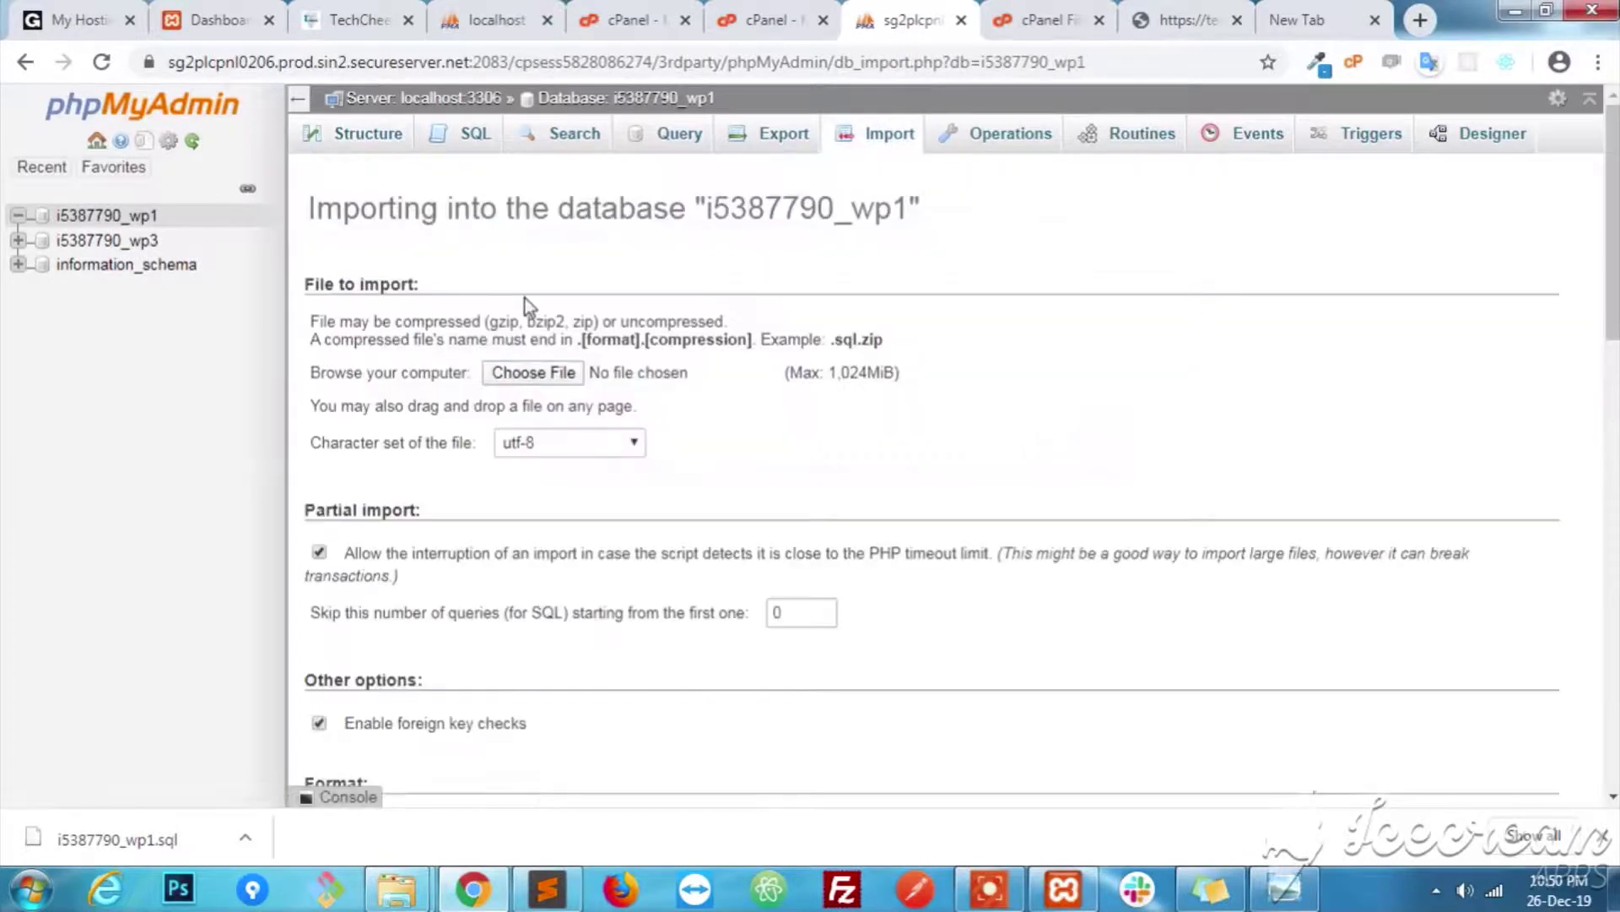
Choose i5387790_wp1.sql from the Downloads folder and start importing it in SQL format.
click(547, 374)
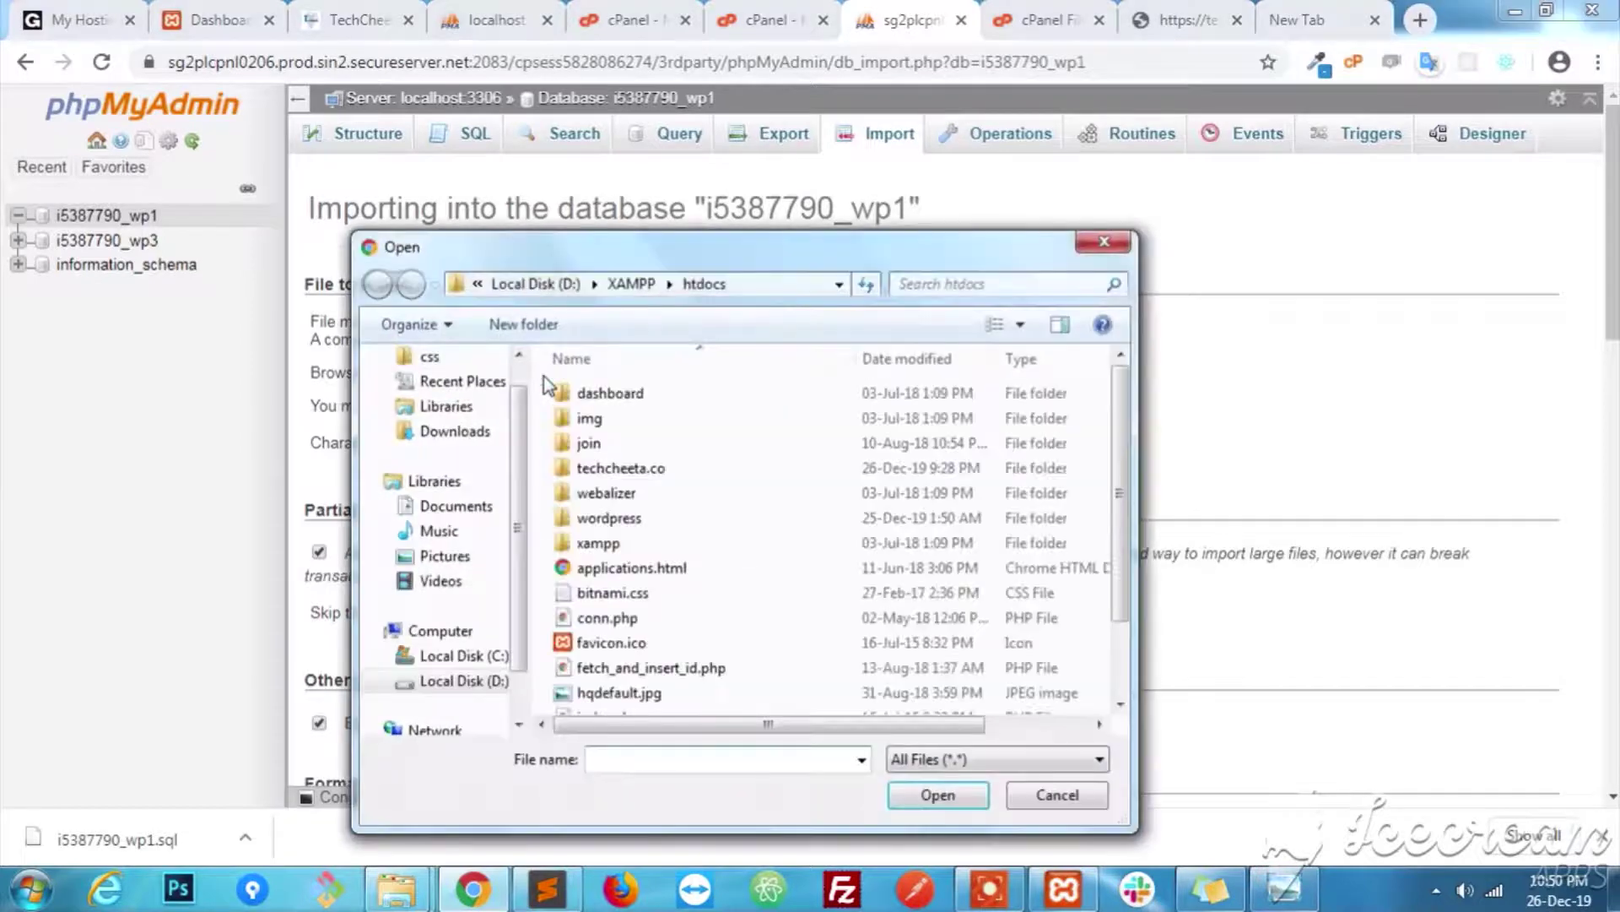
click(480, 435)
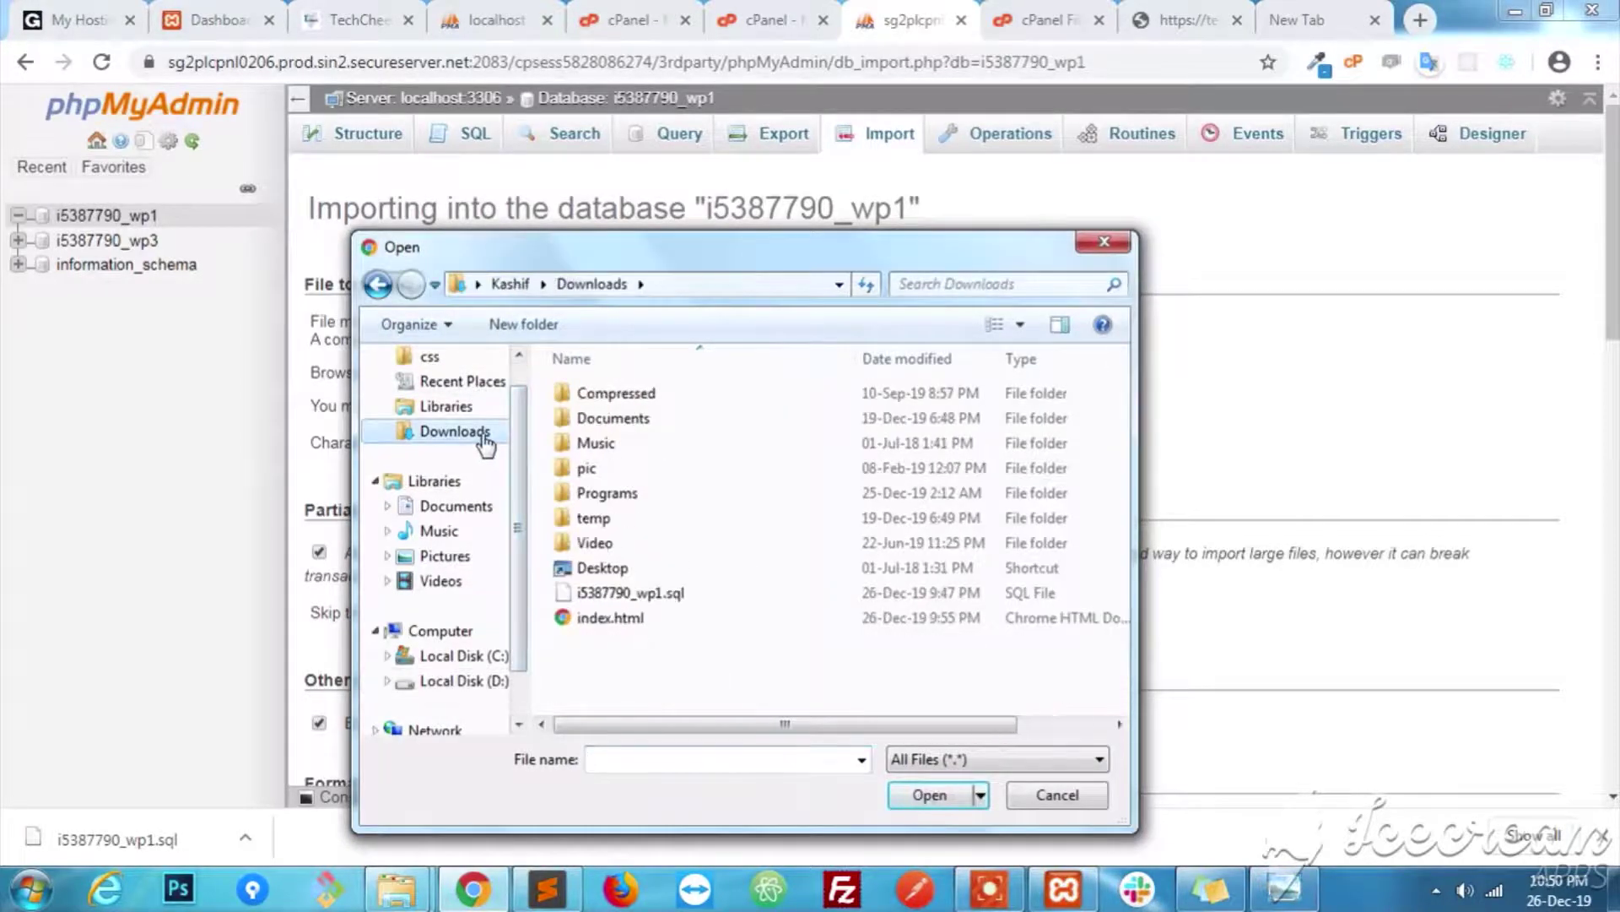
click(658, 601)
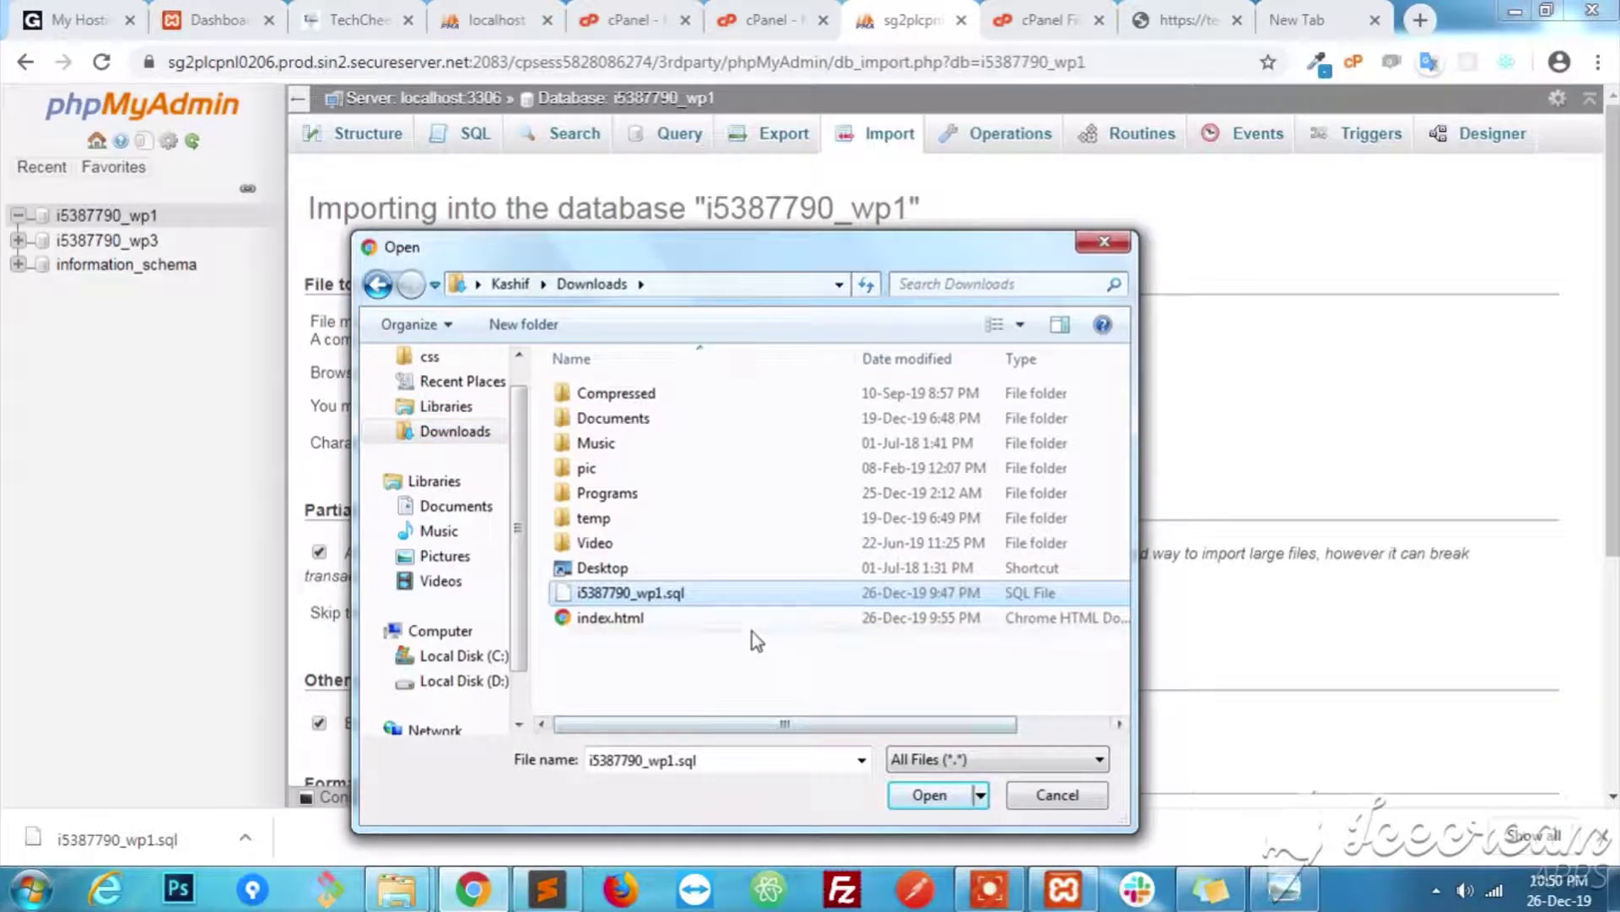
click(905, 793)
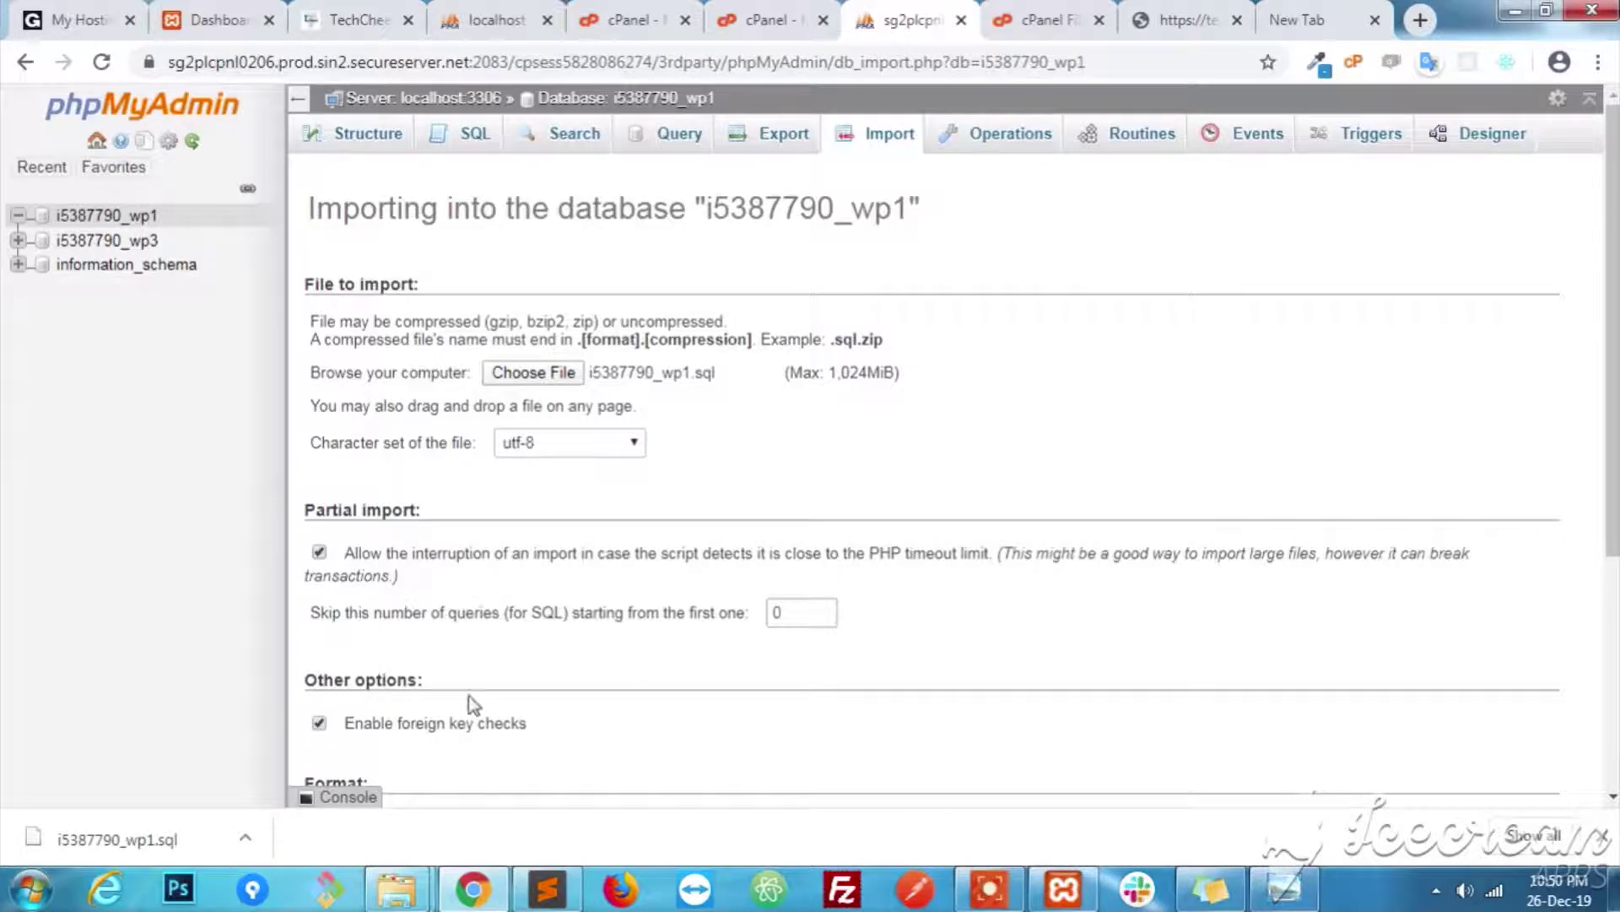
scroll(922, 494, down, 5)
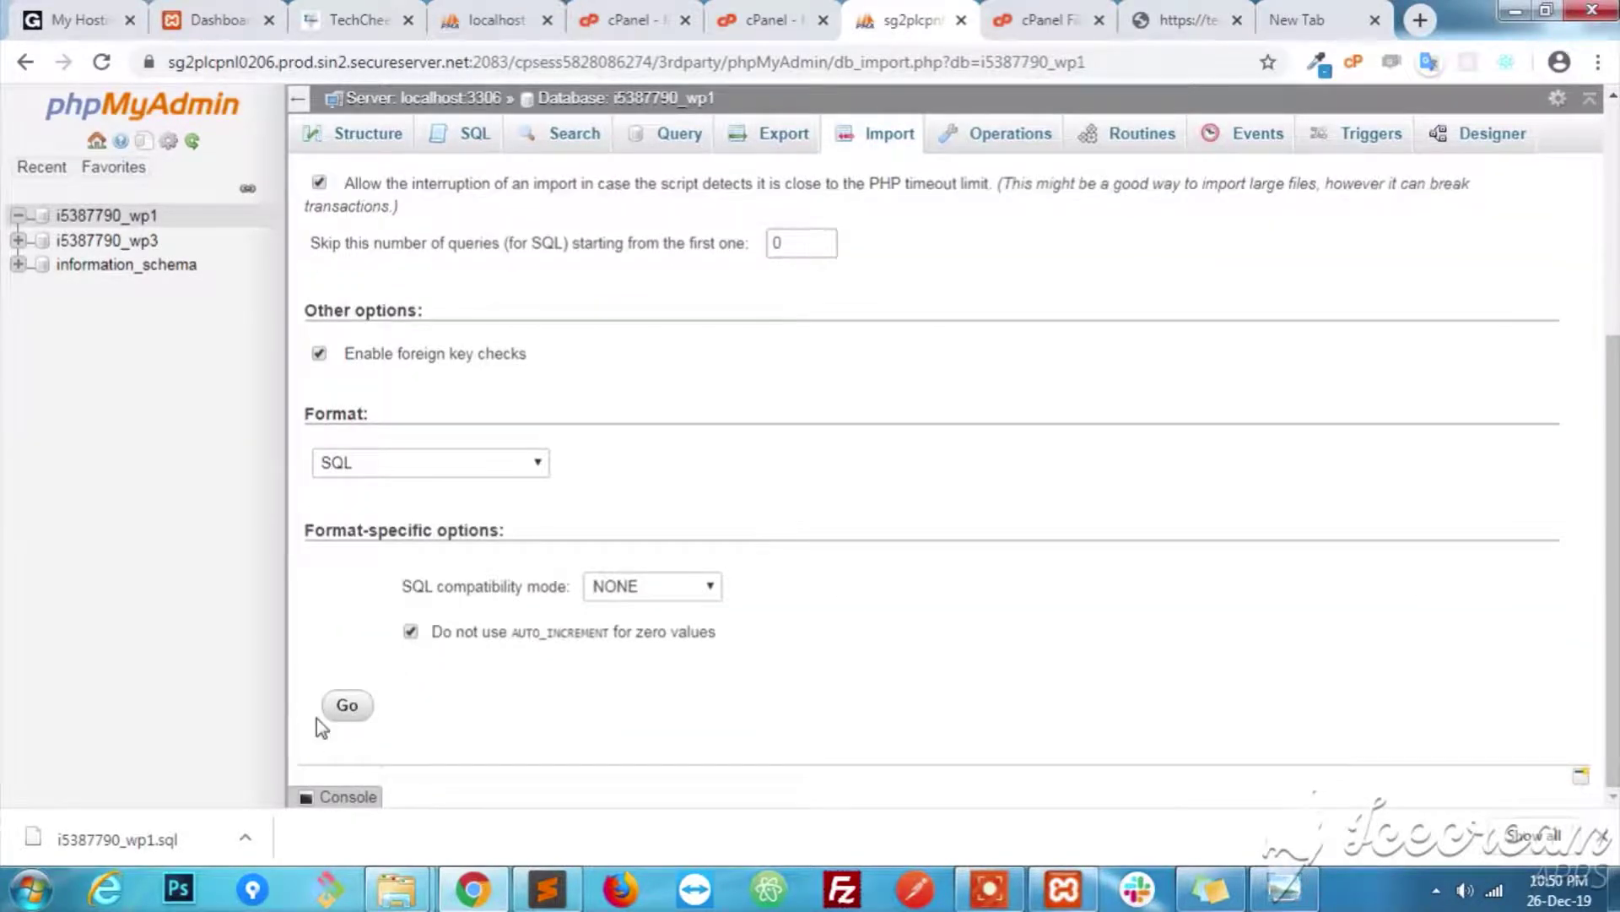
click(342, 706)
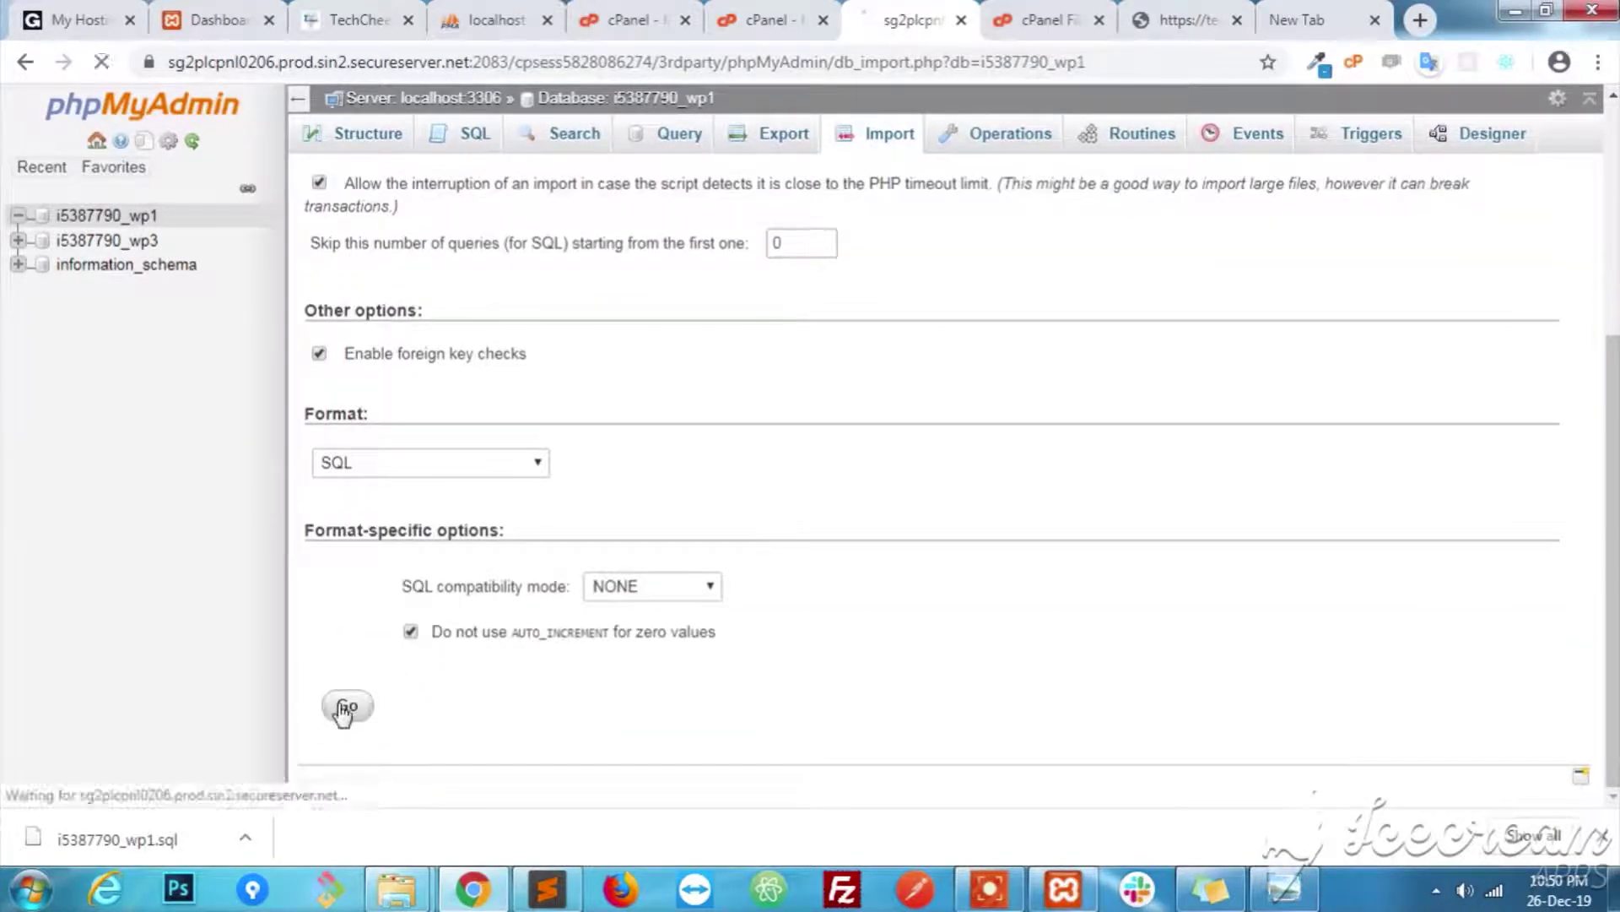
Dismiss the extraction results in File Manager, view the live techcheeta.co page, and move index.html from public_html to the trash.
click(1047, 18)
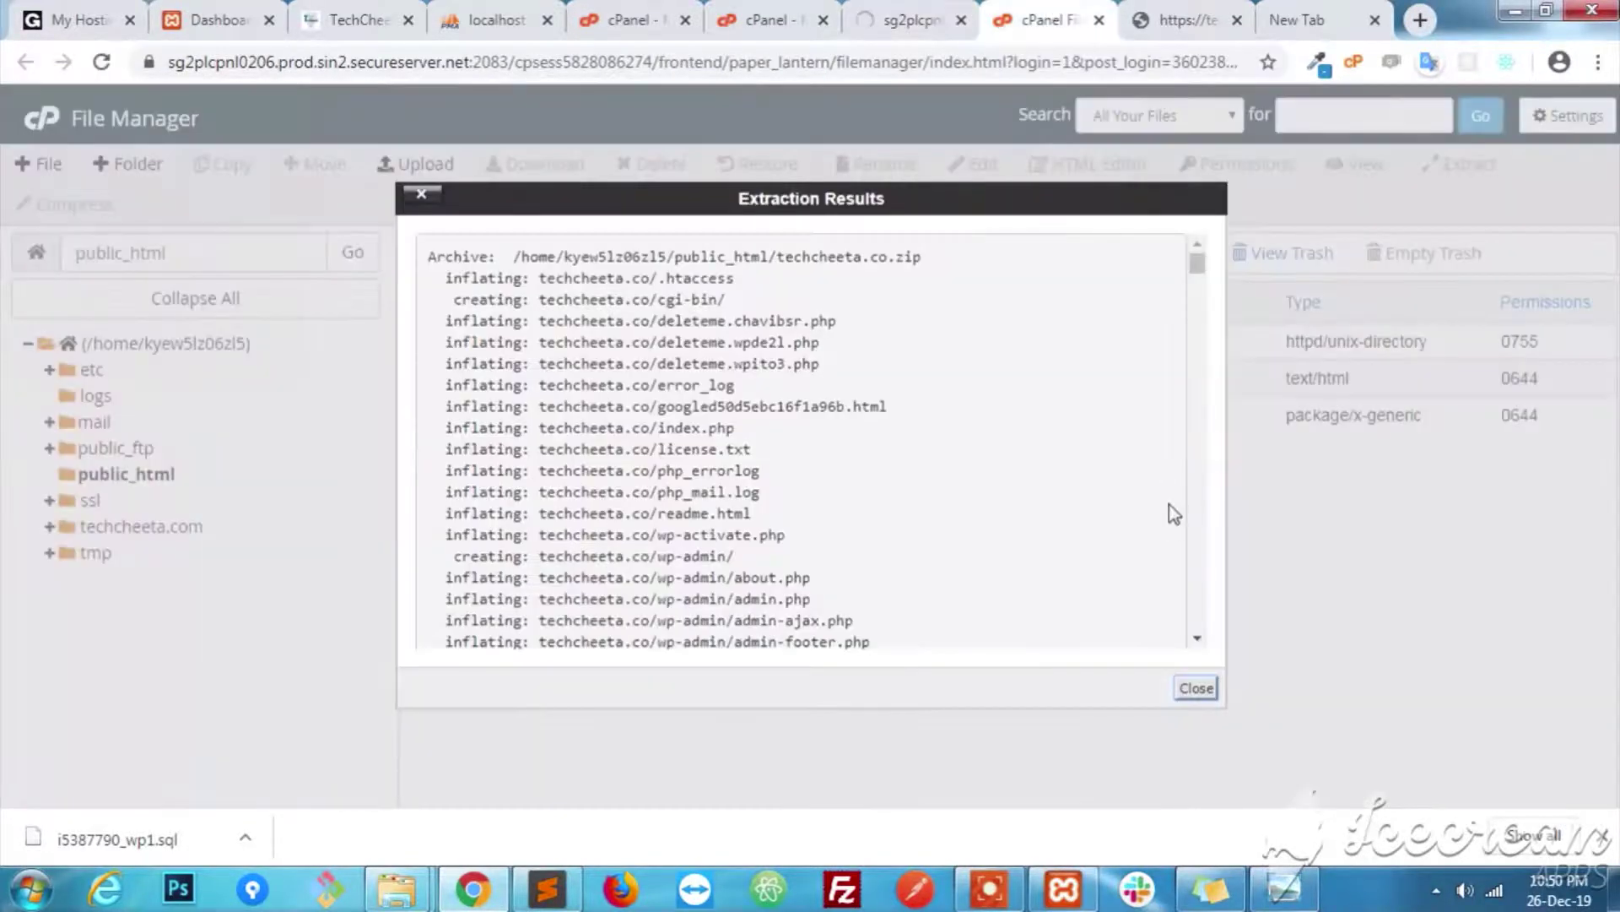
click(1195, 687)
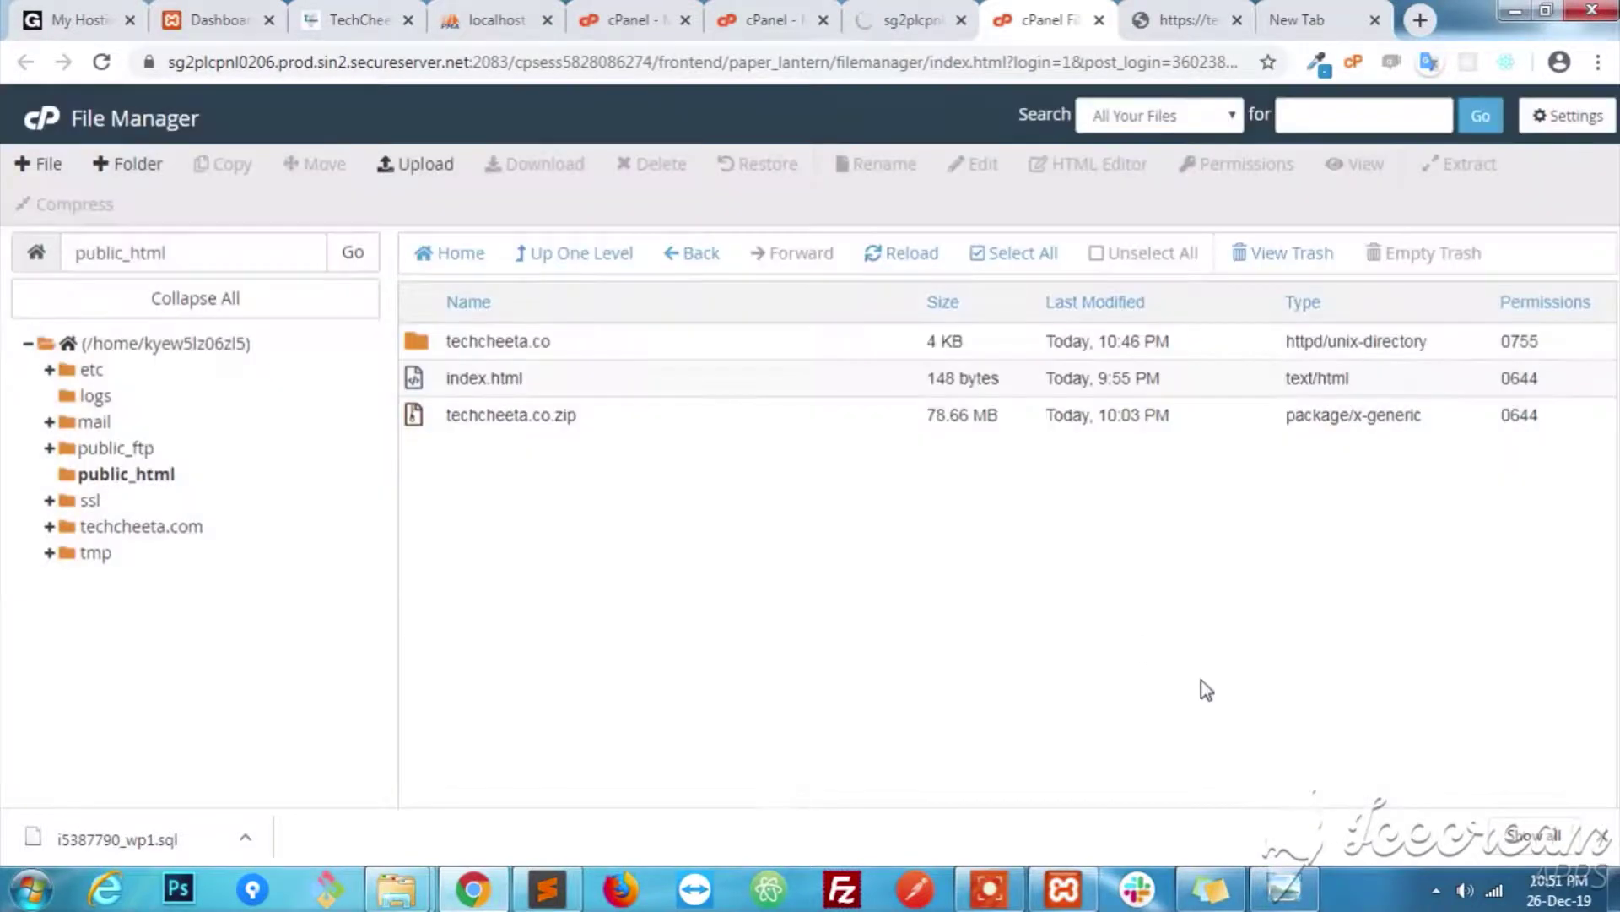
click(433, 375)
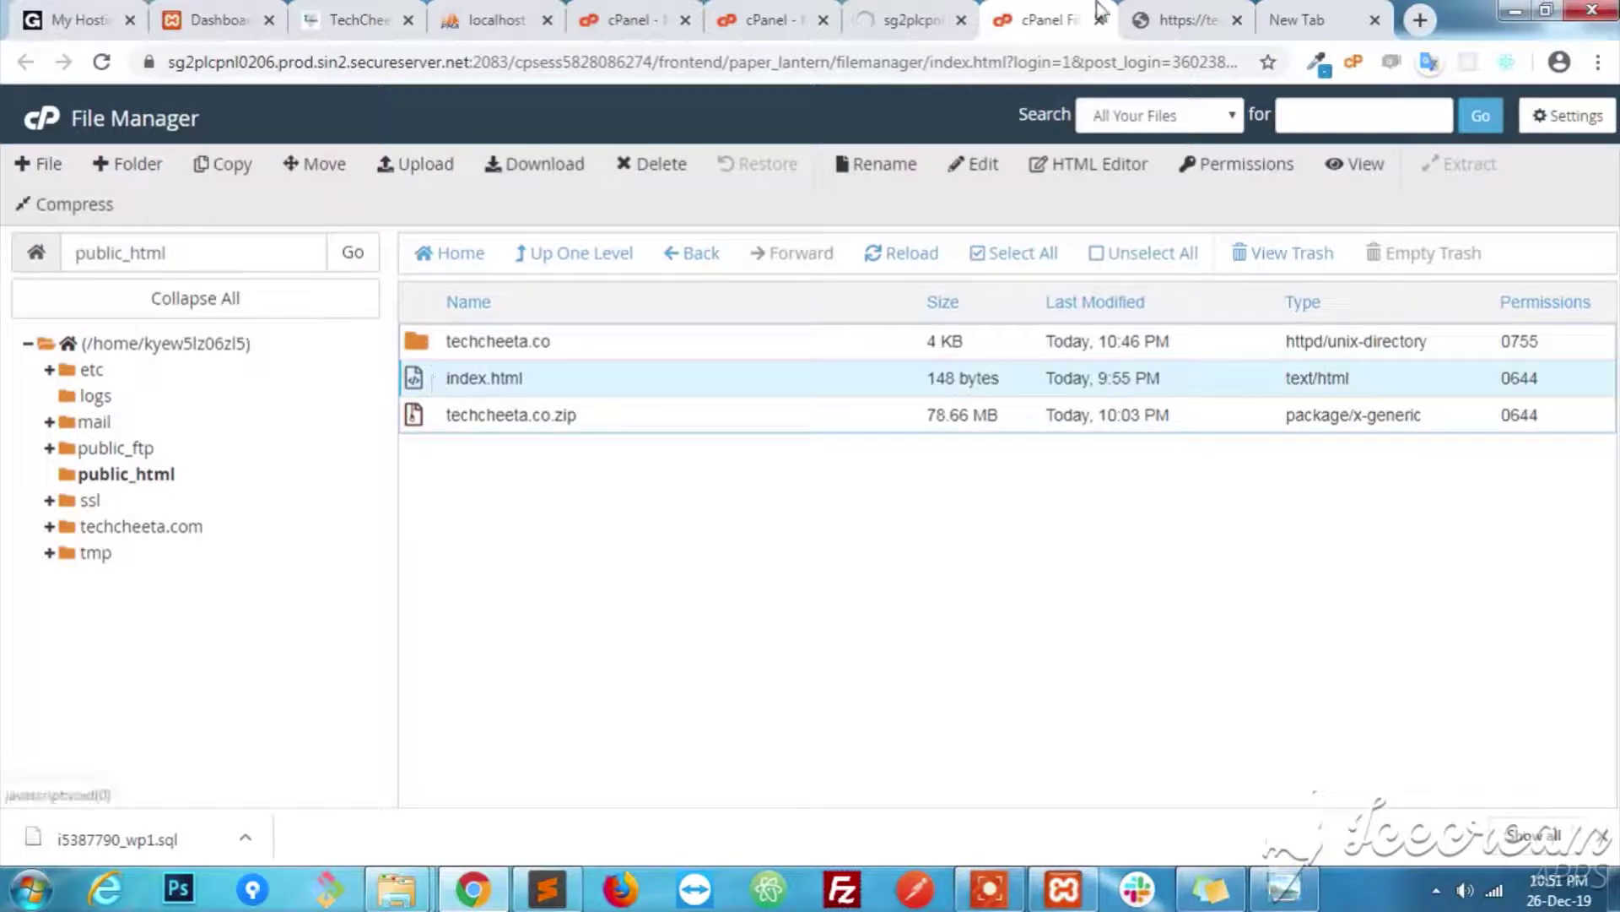
click(1190, 15)
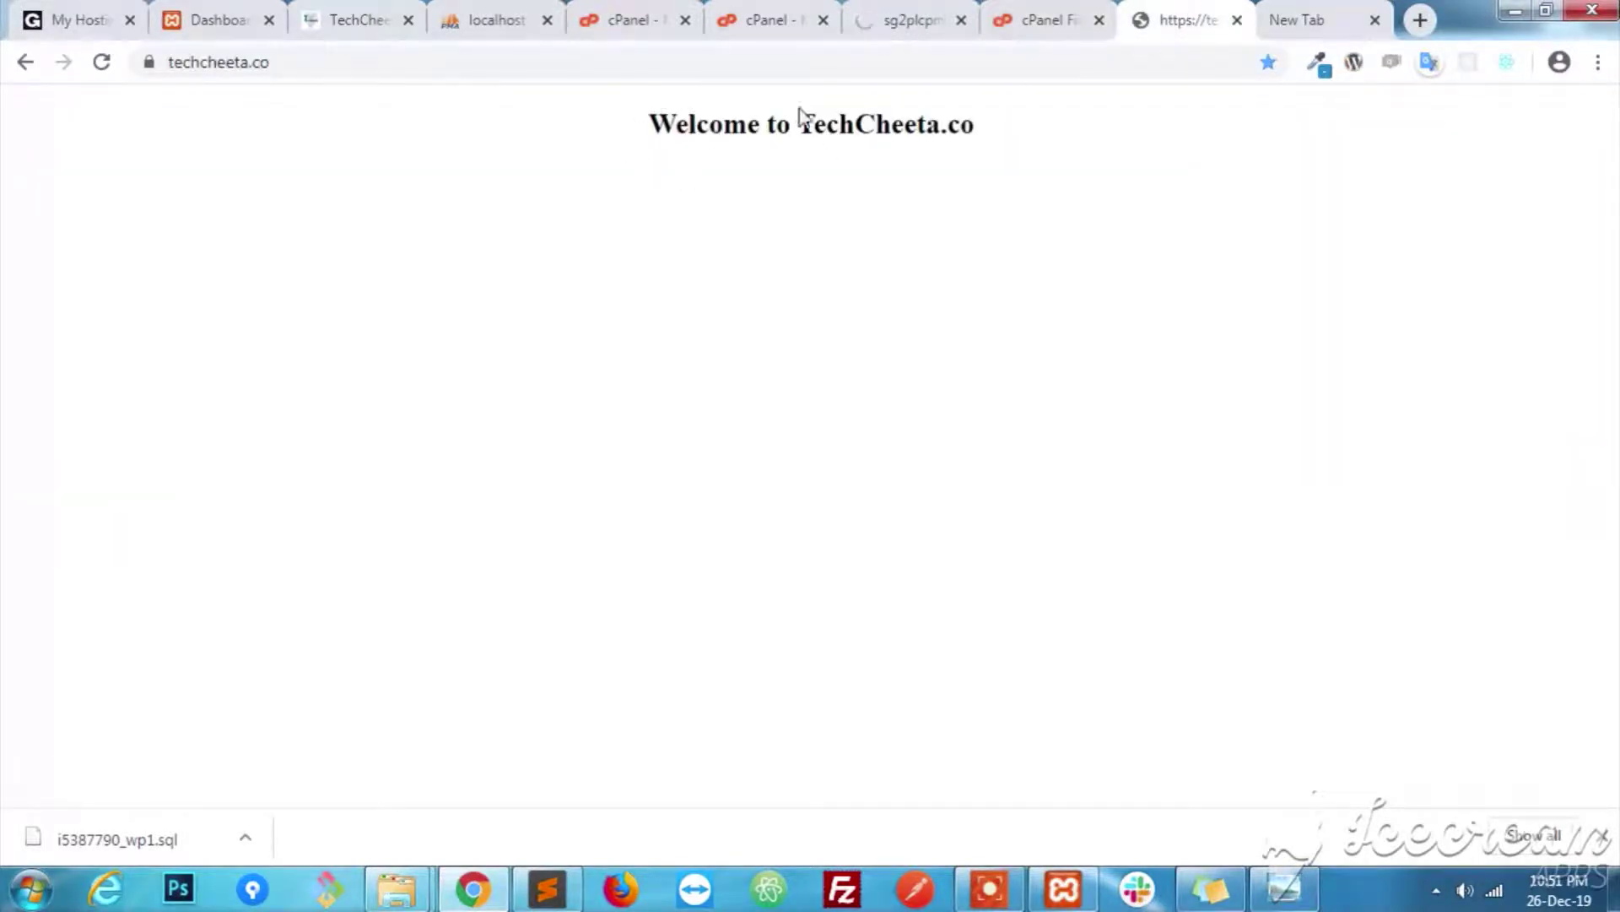
click(1041, 12)
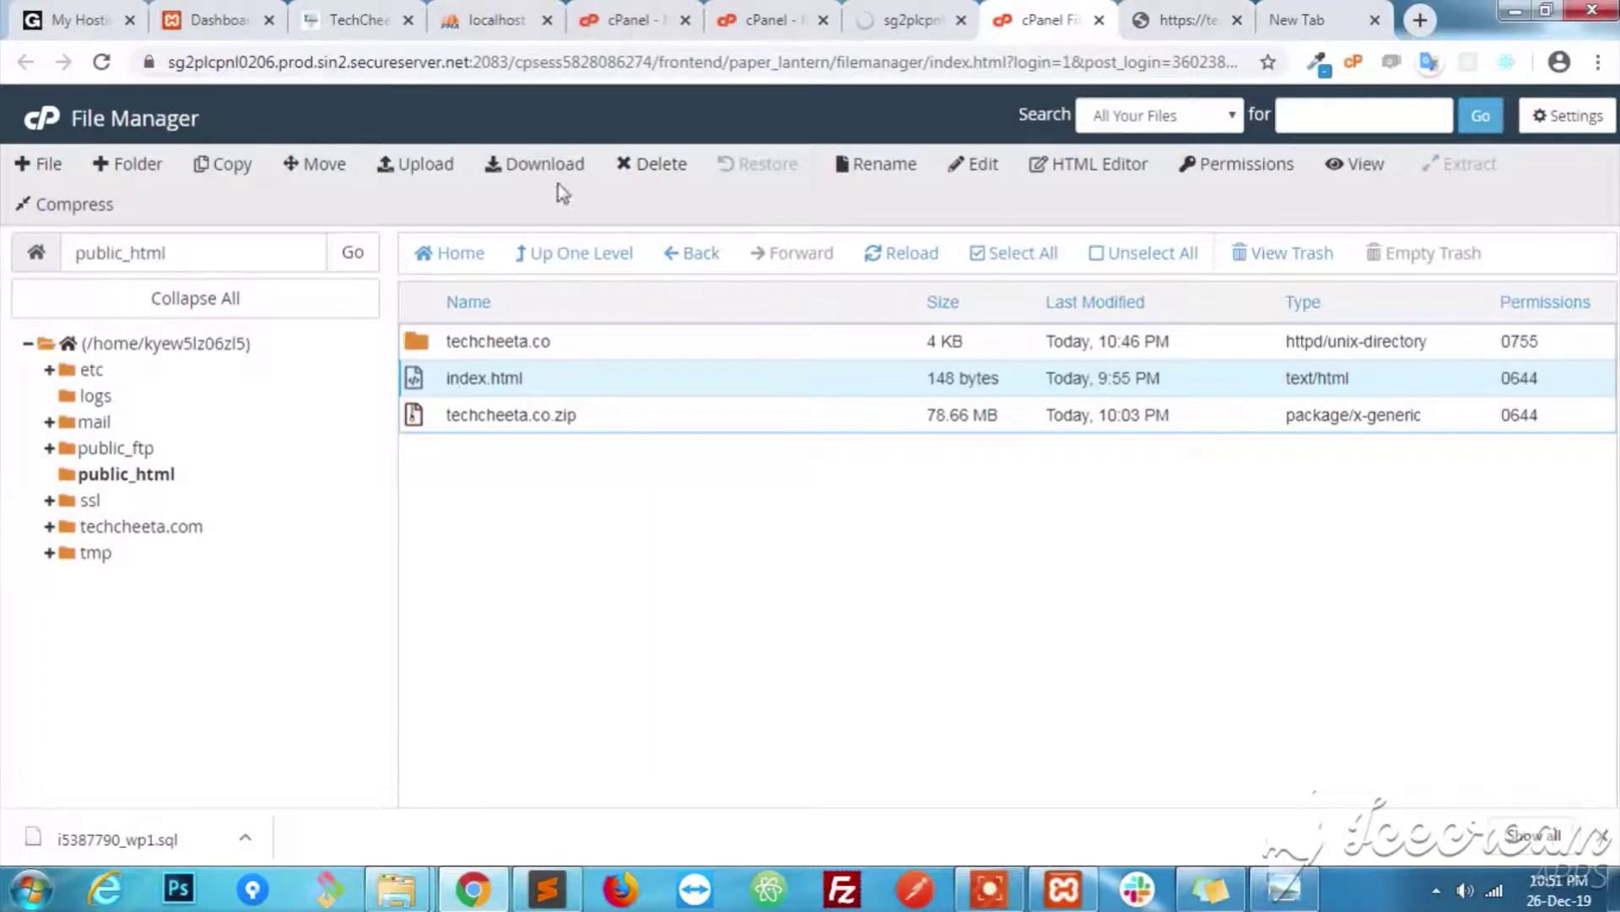
click(652, 163)
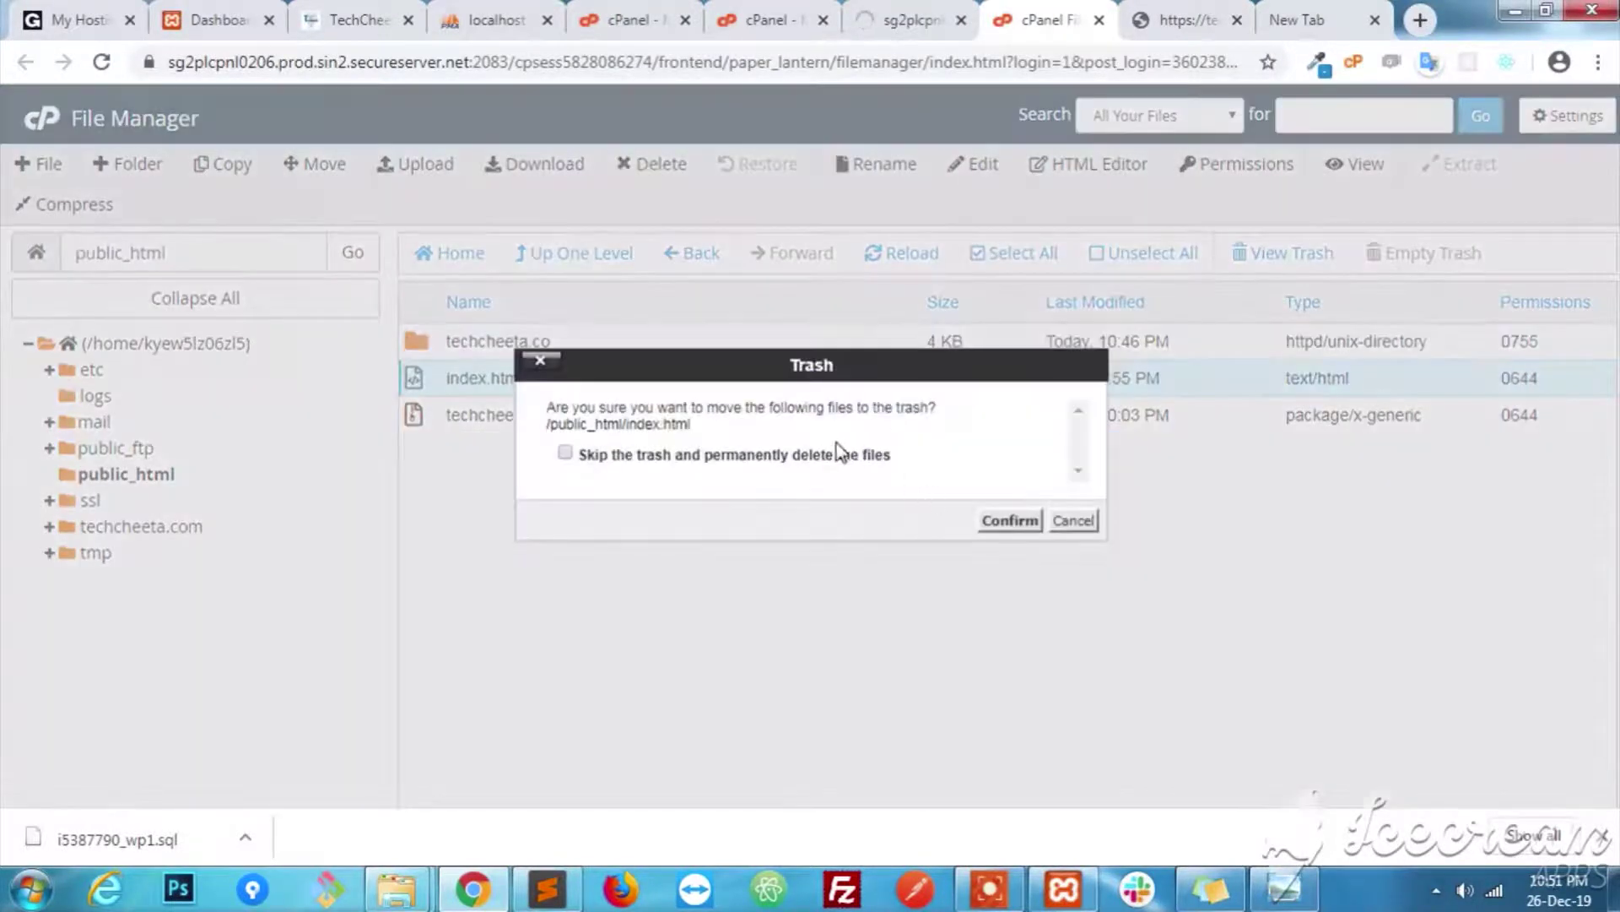
click(989, 524)
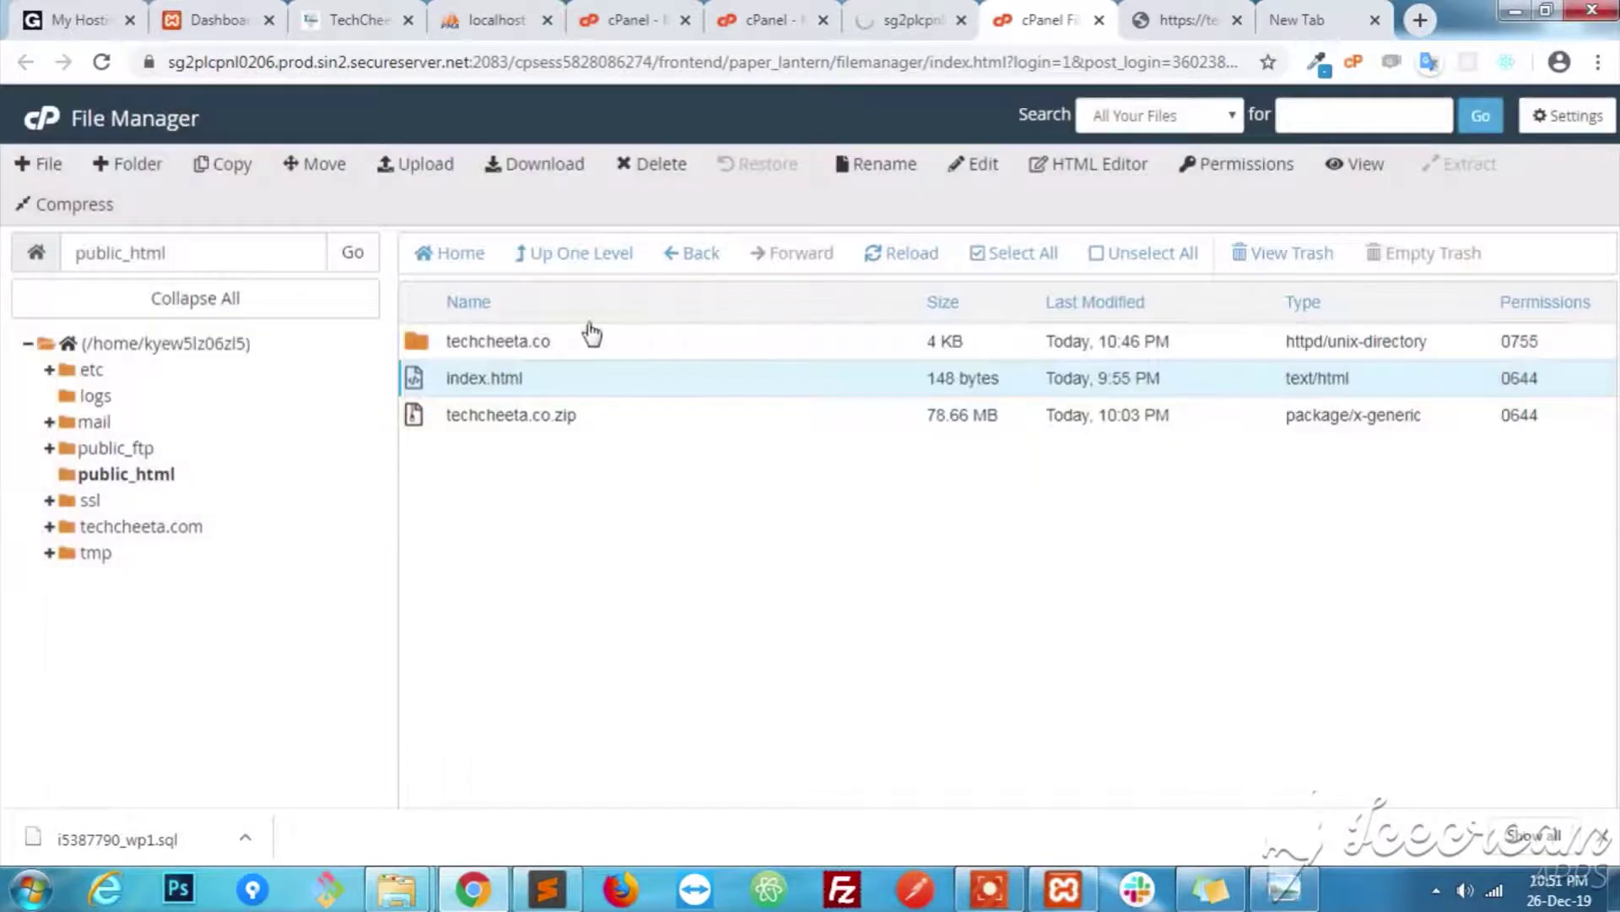
Move all files and folders from the techcheeta.co folder up into /public_html.
click(418, 347)
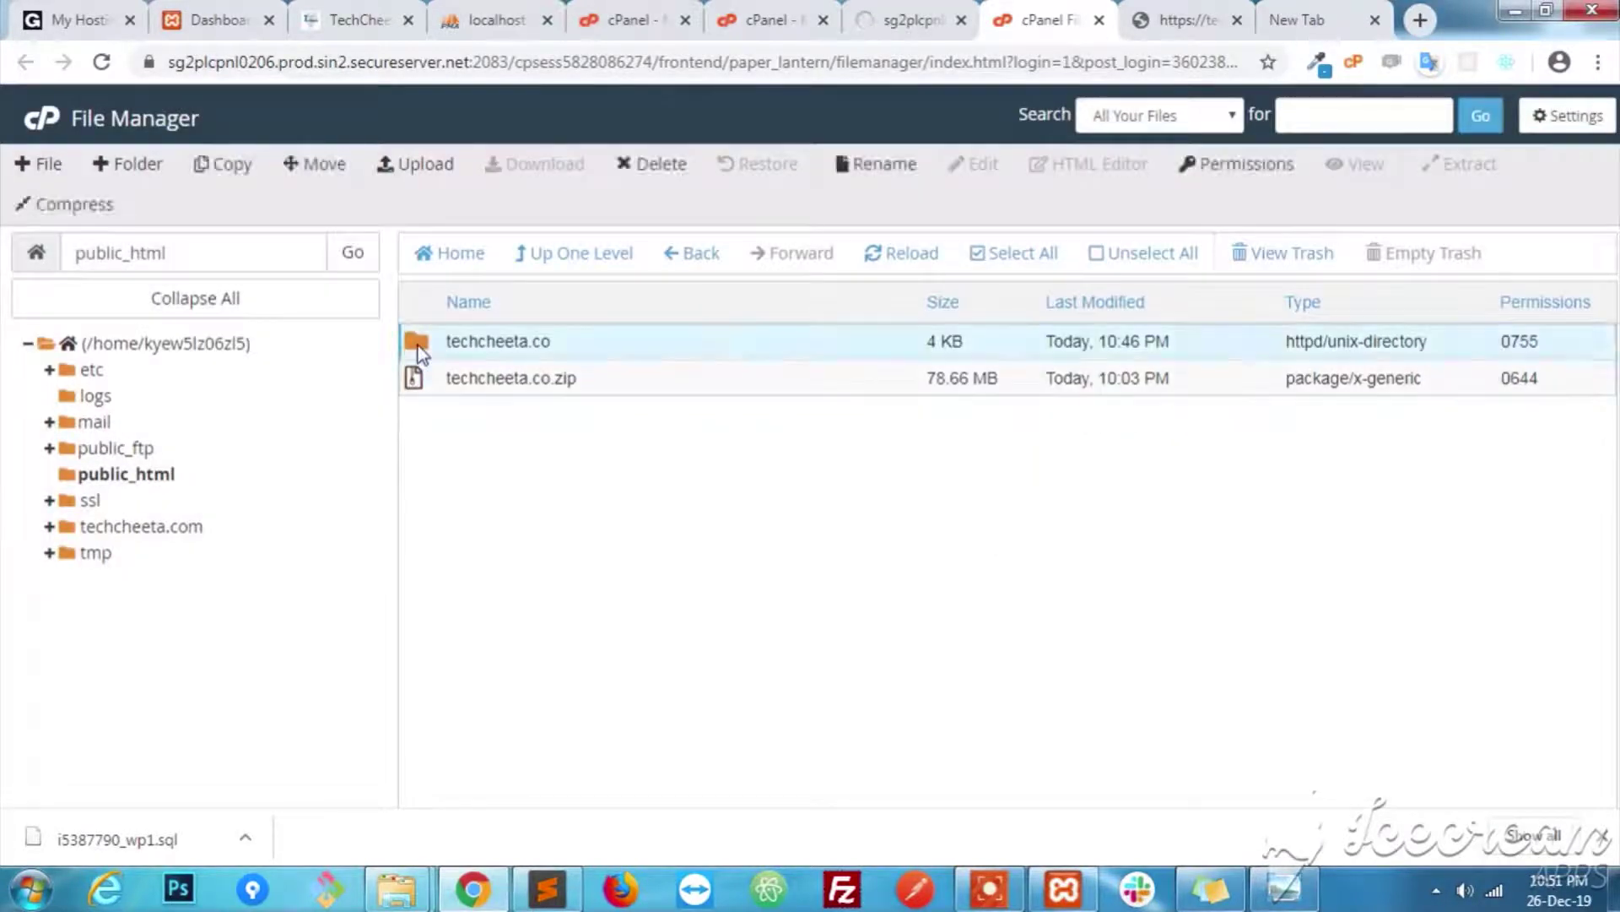
double_click(418, 346)
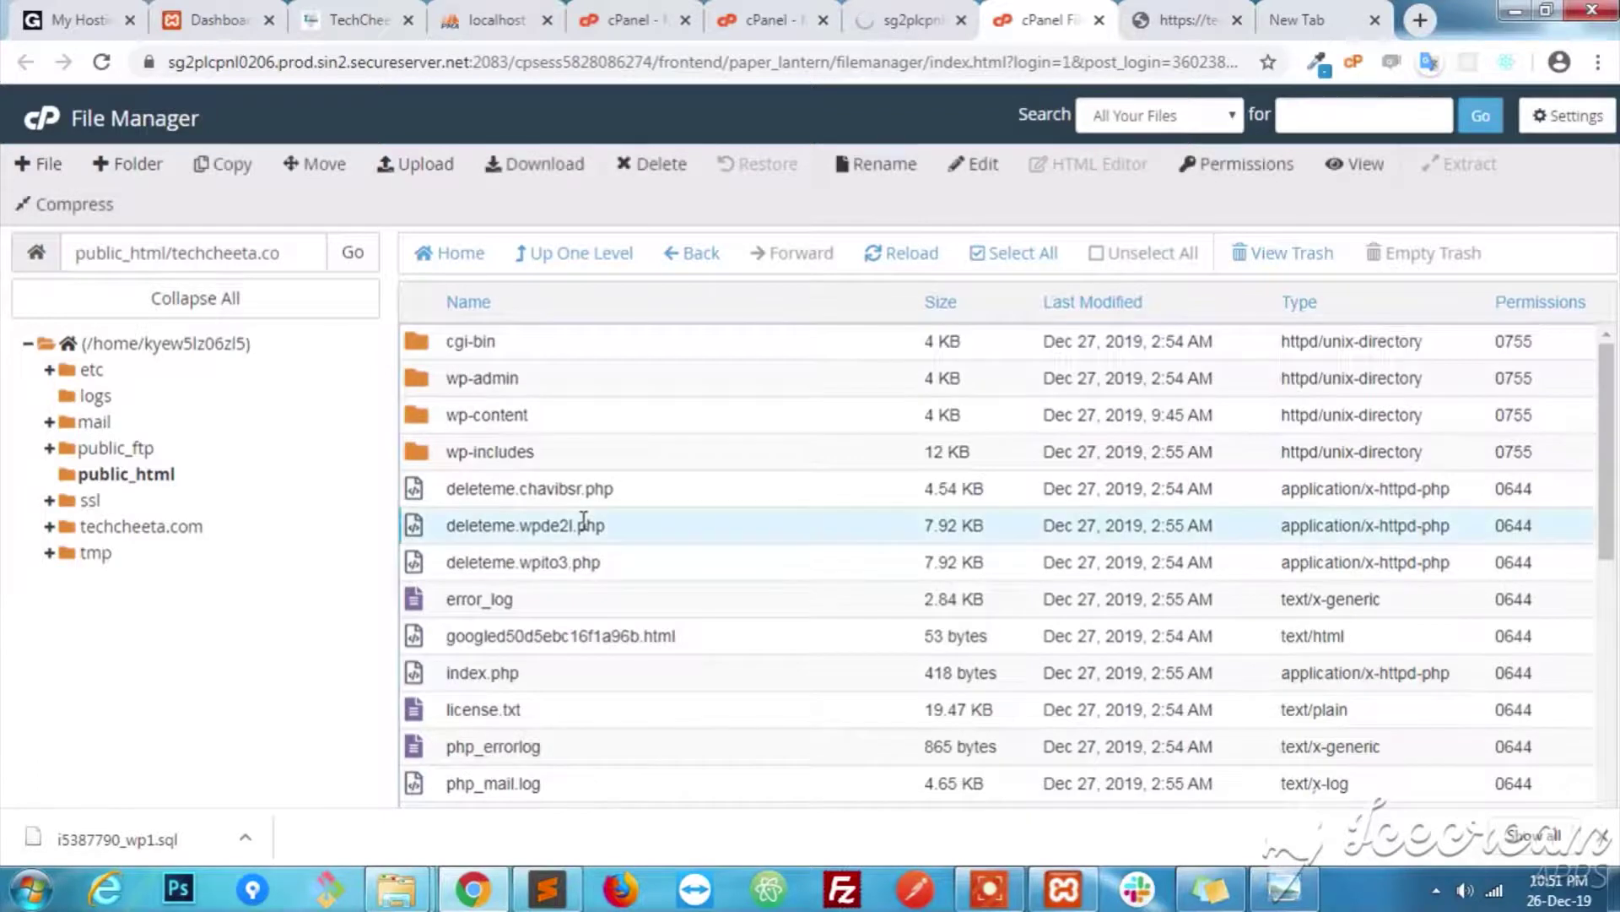
click(1005, 256)
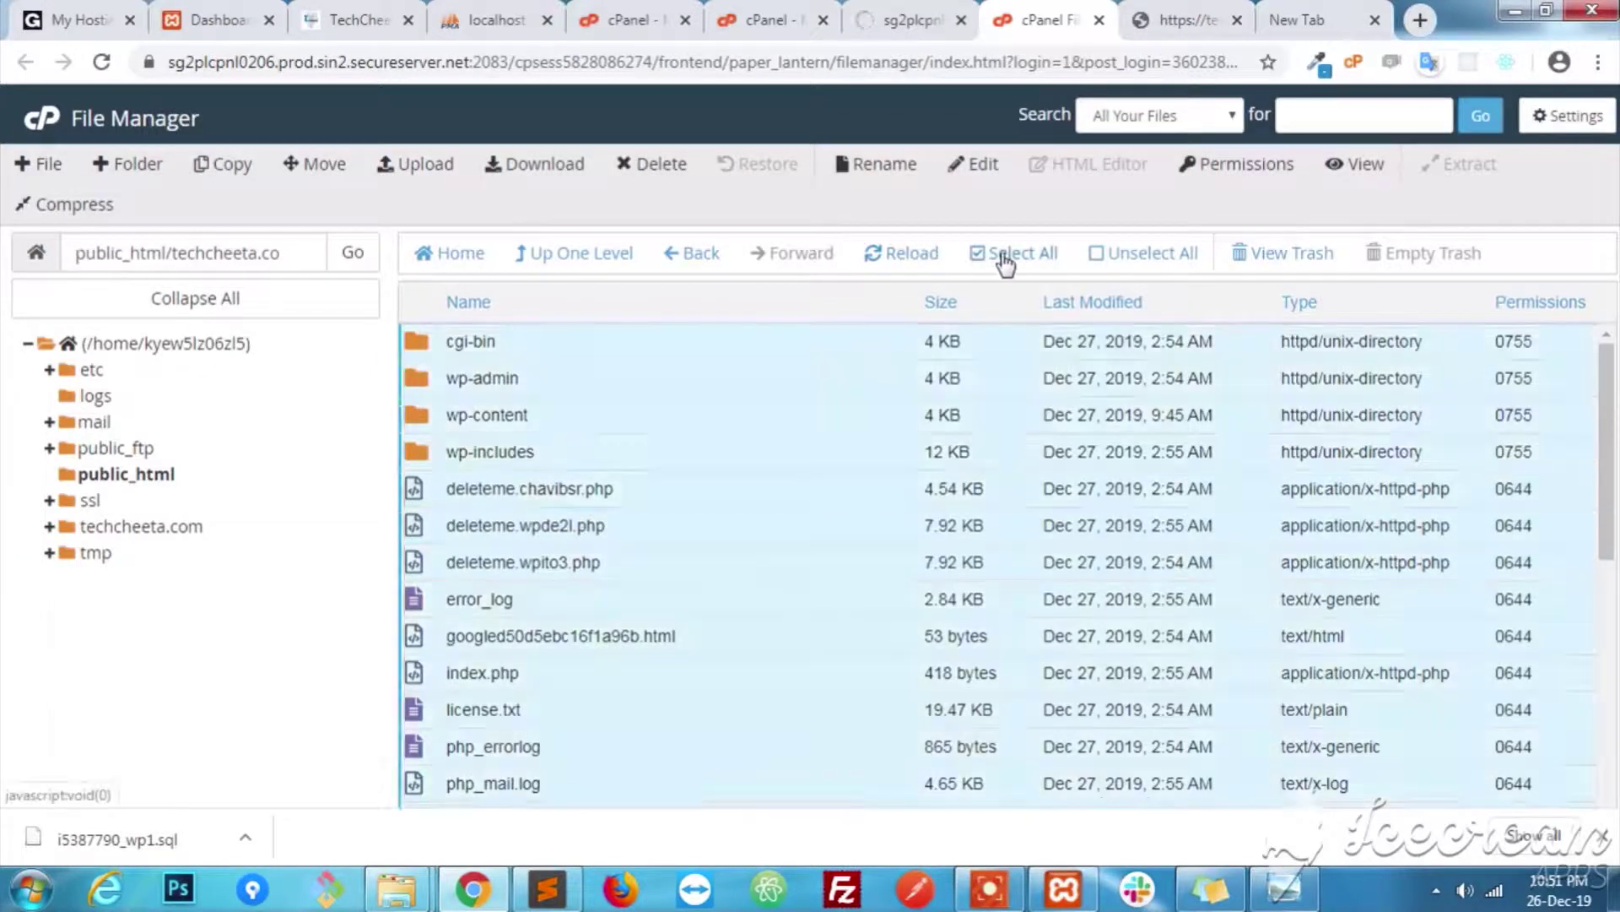
click(337, 167)
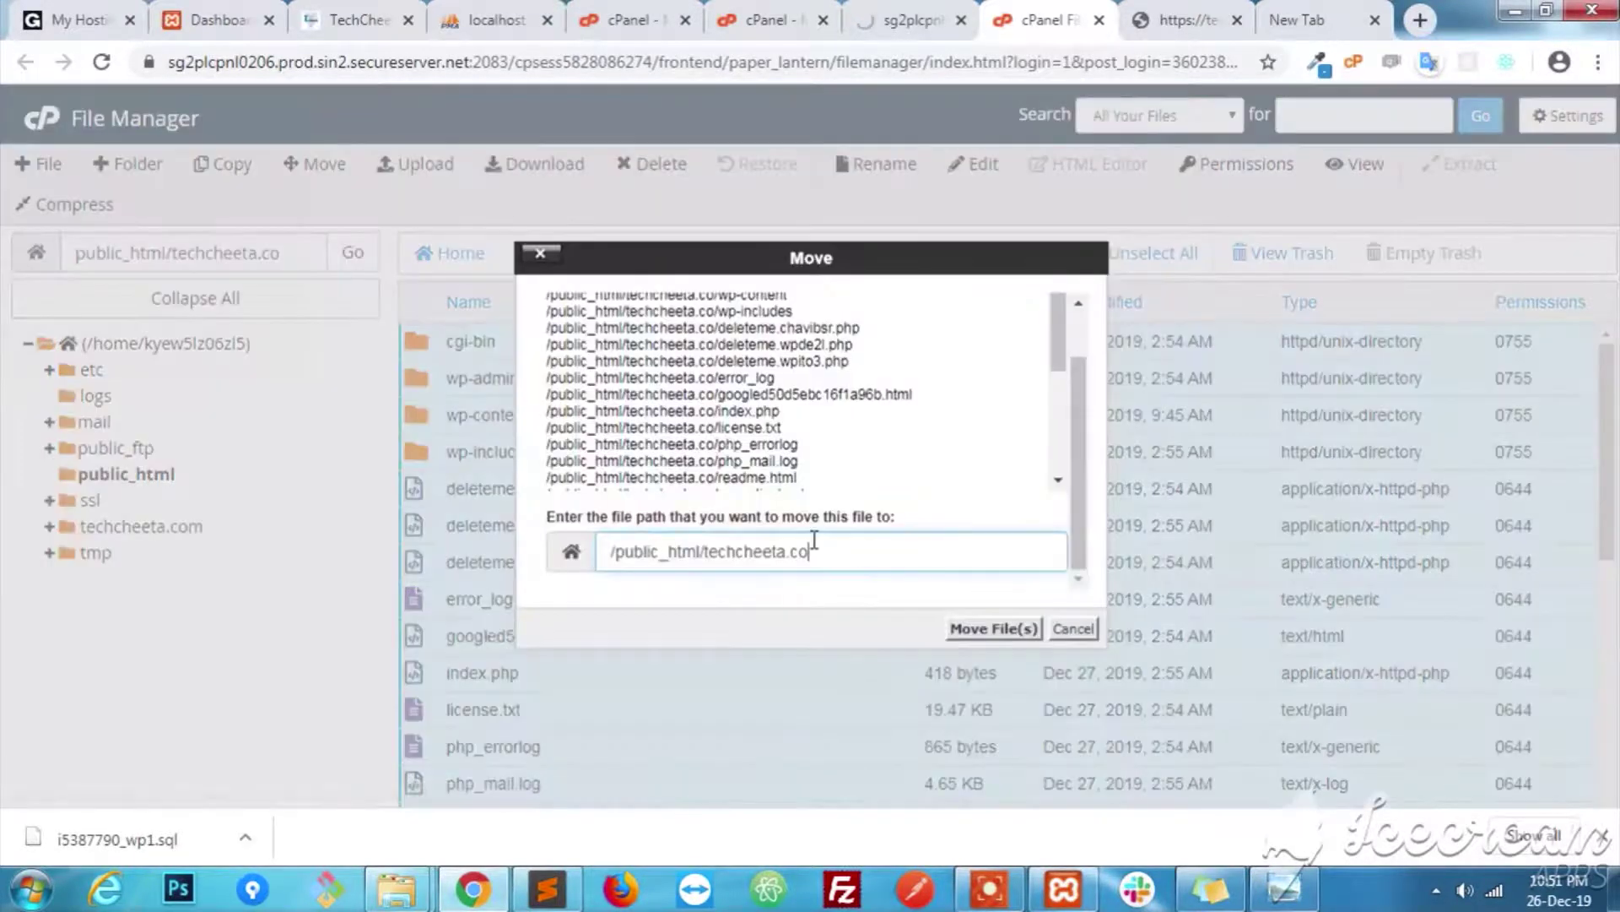
key(BackSpace)
key(BackSpace)
key(BackSpace)
key(BackSpace)
key(BackSpace)
key(BackSpace)
key(BackSpace)
key(BackSpace)
key(BackSpace)
key(BackSpace)
click(993, 628)
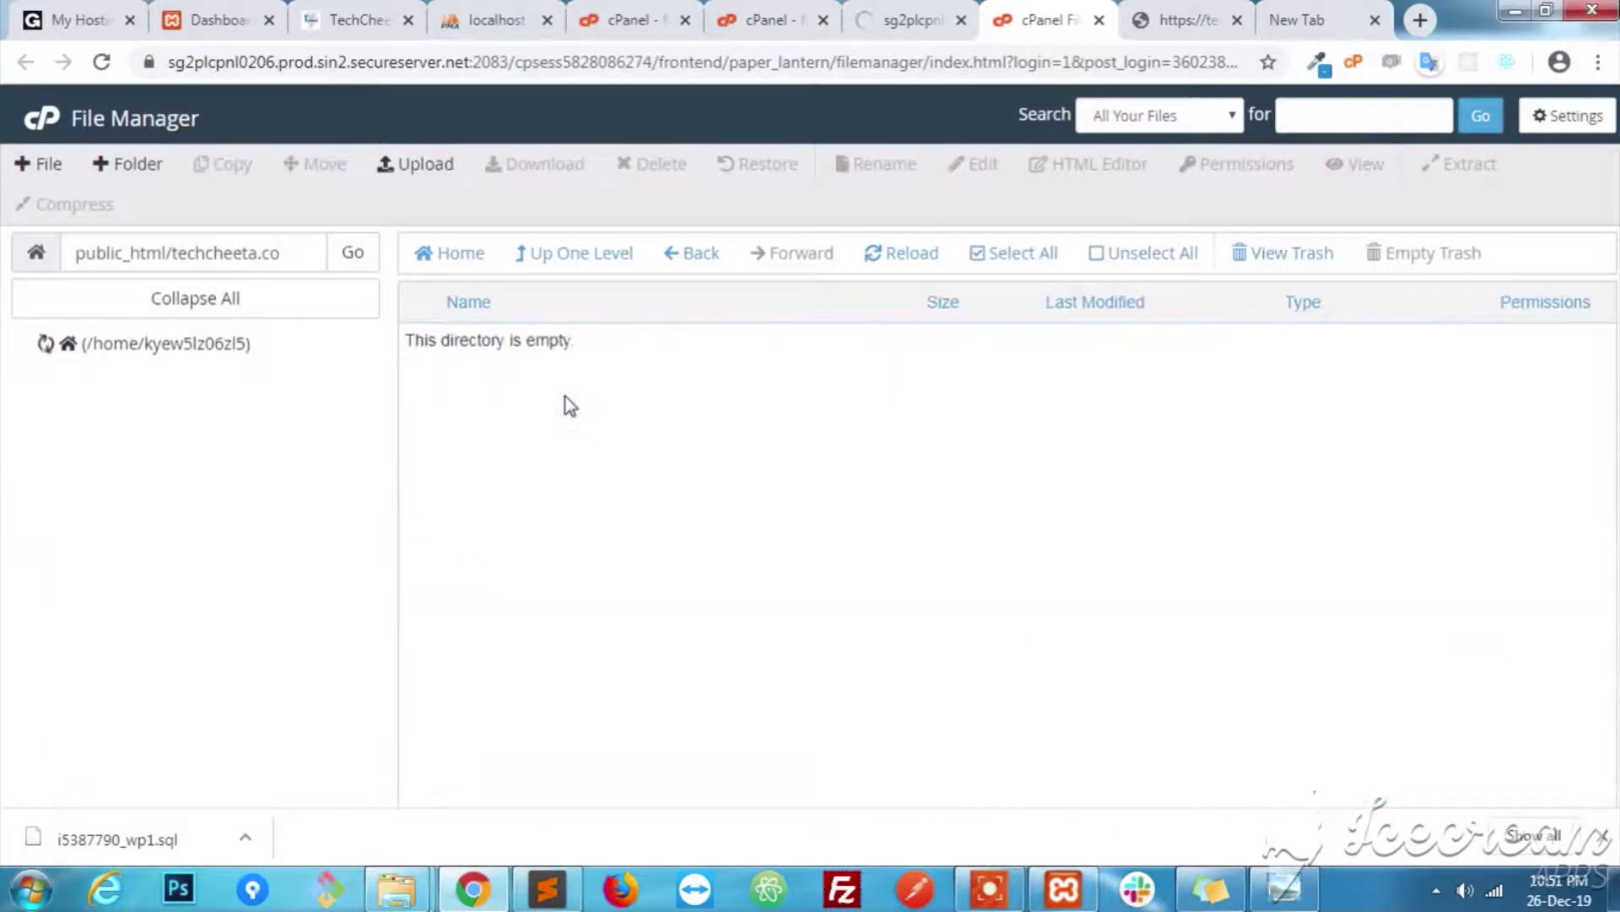
Go back up to public_html and open its wp-config.php file for editing.
click(576, 272)
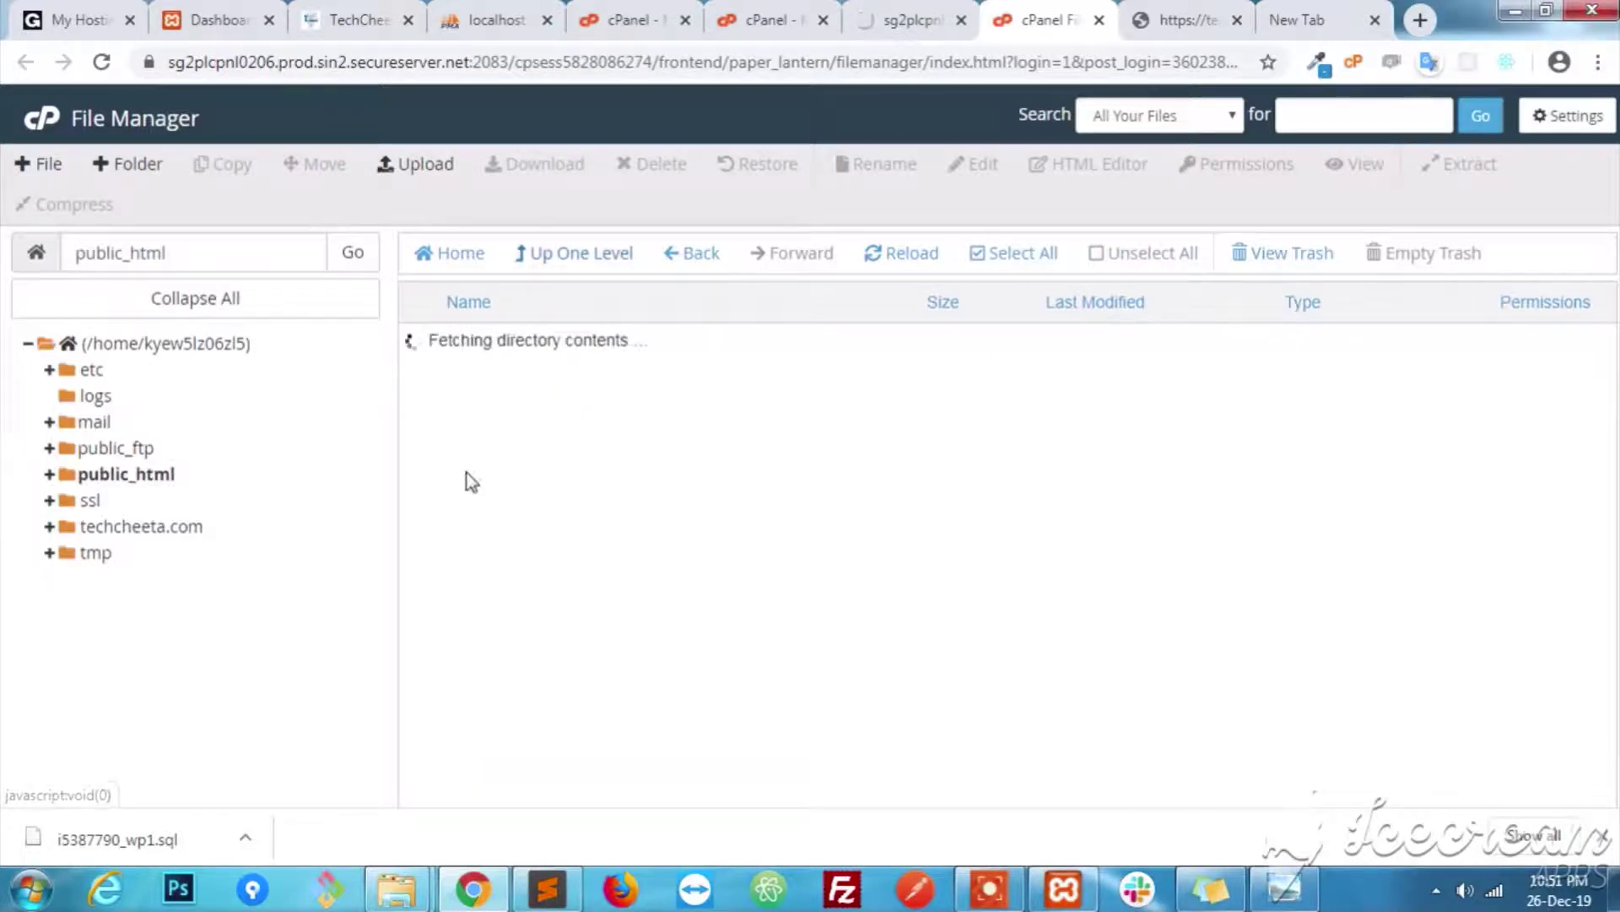
click(428, 381)
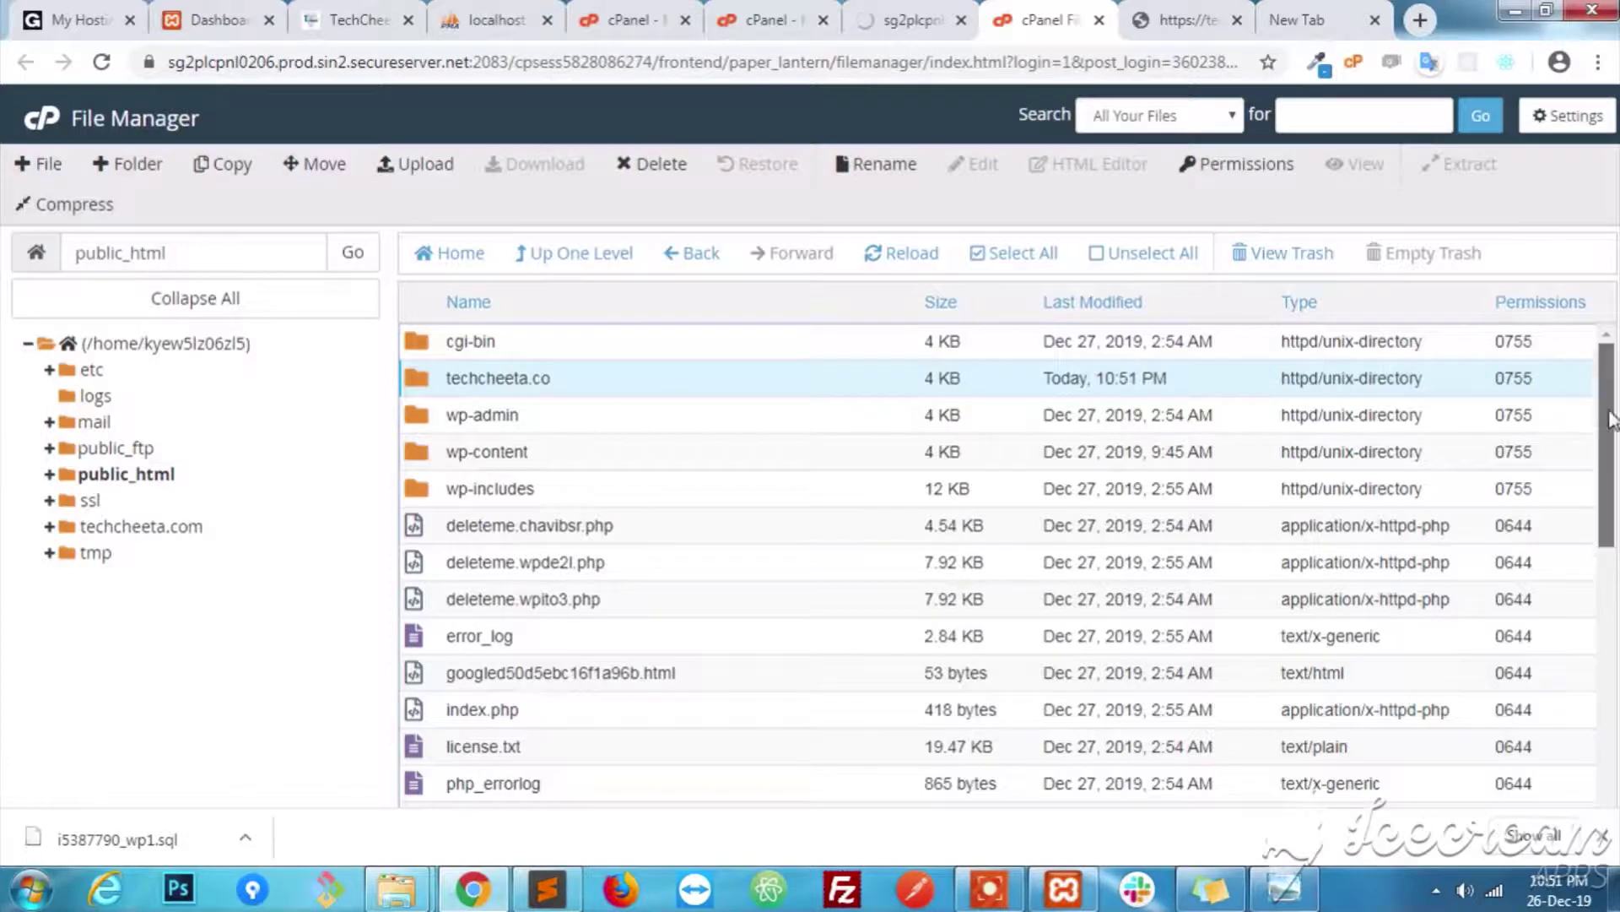
drag(1607, 384, 1612, 582)
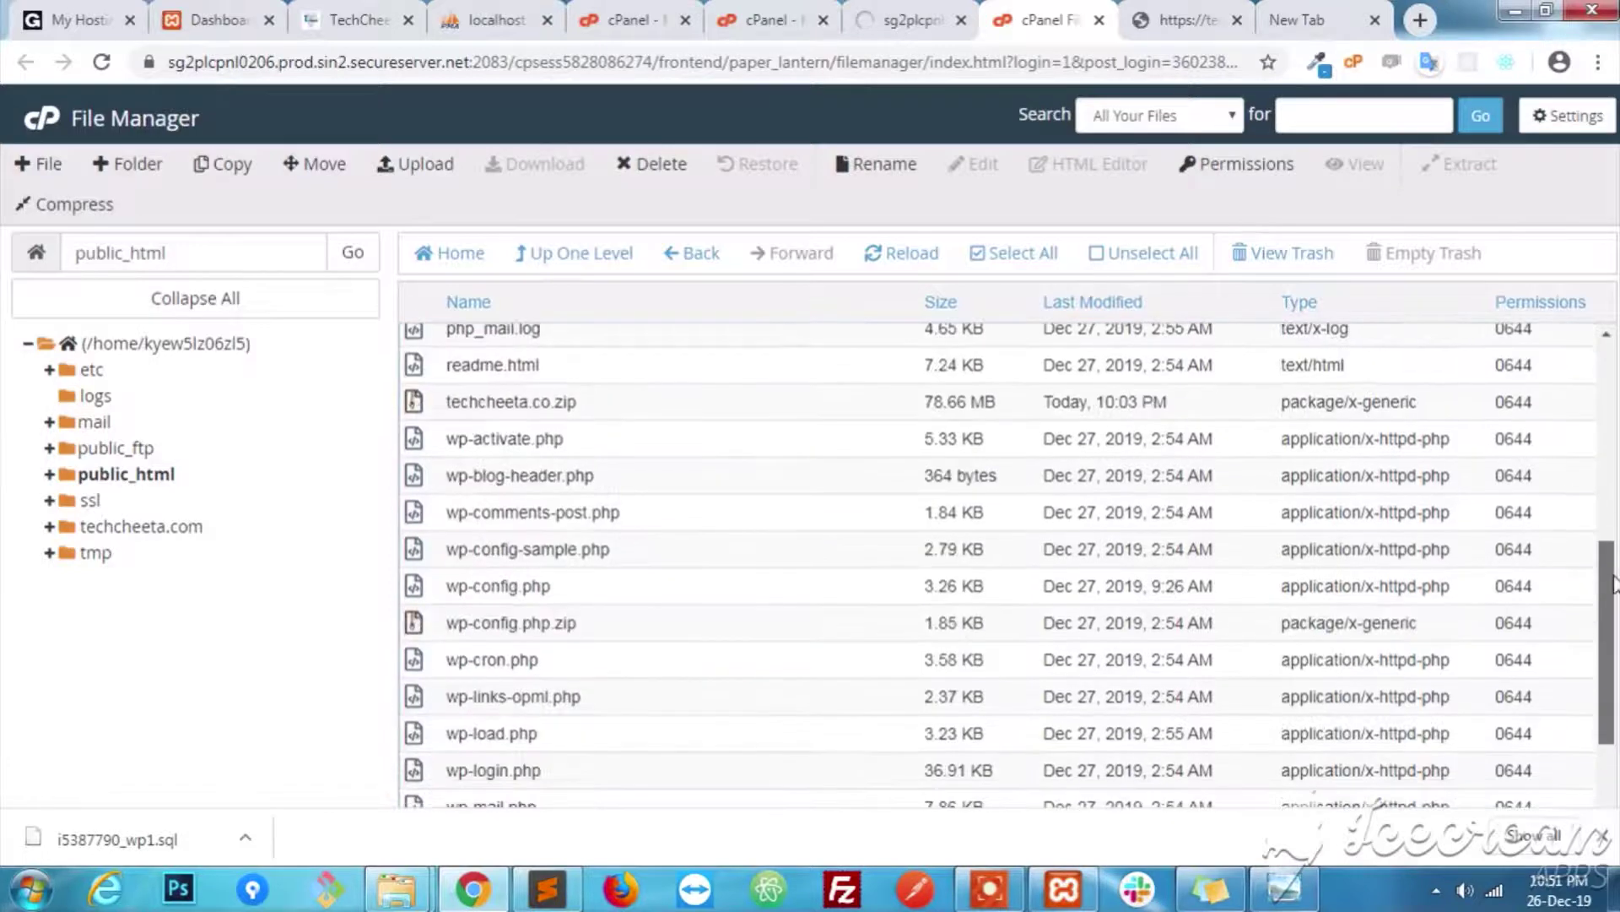
click(540, 583)
right_click(534, 582)
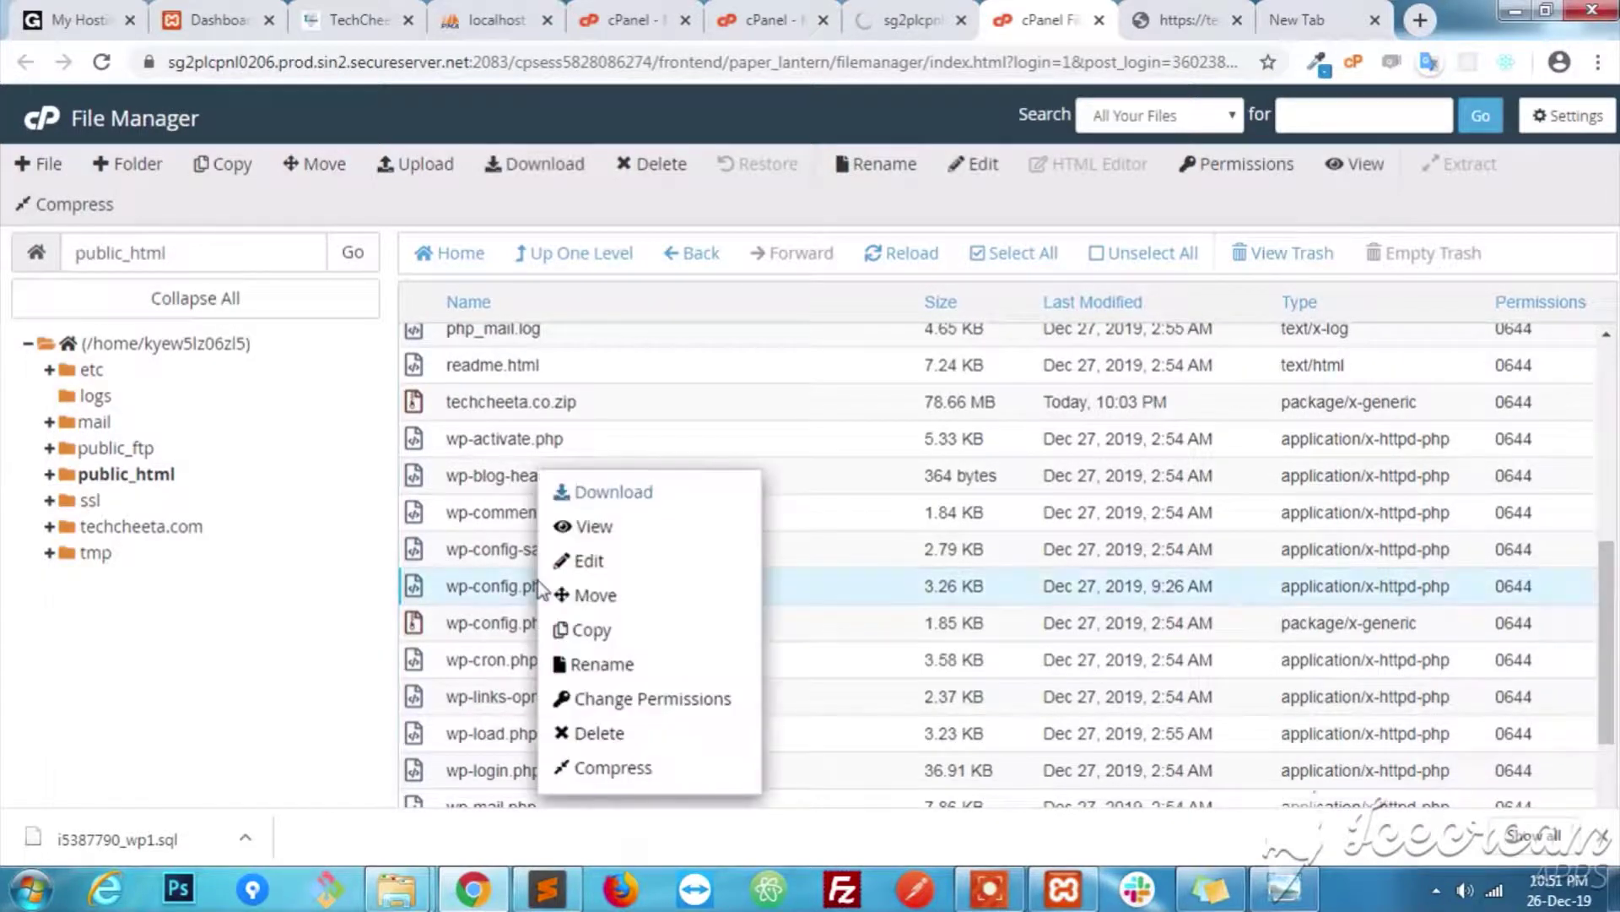
click(599, 561)
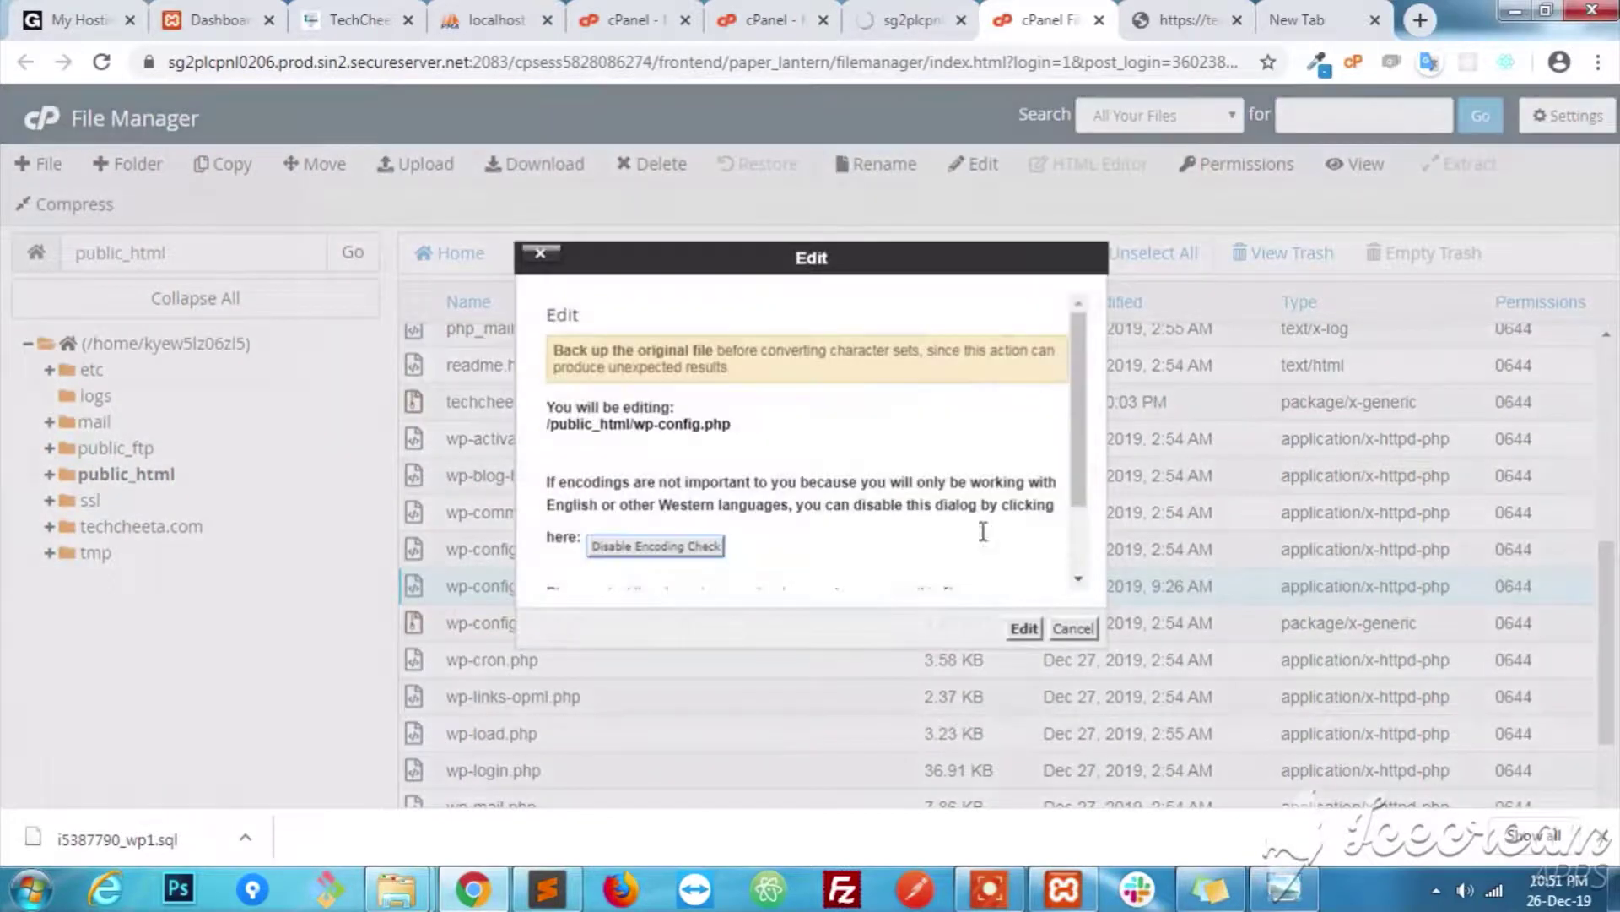
click(1025, 629)
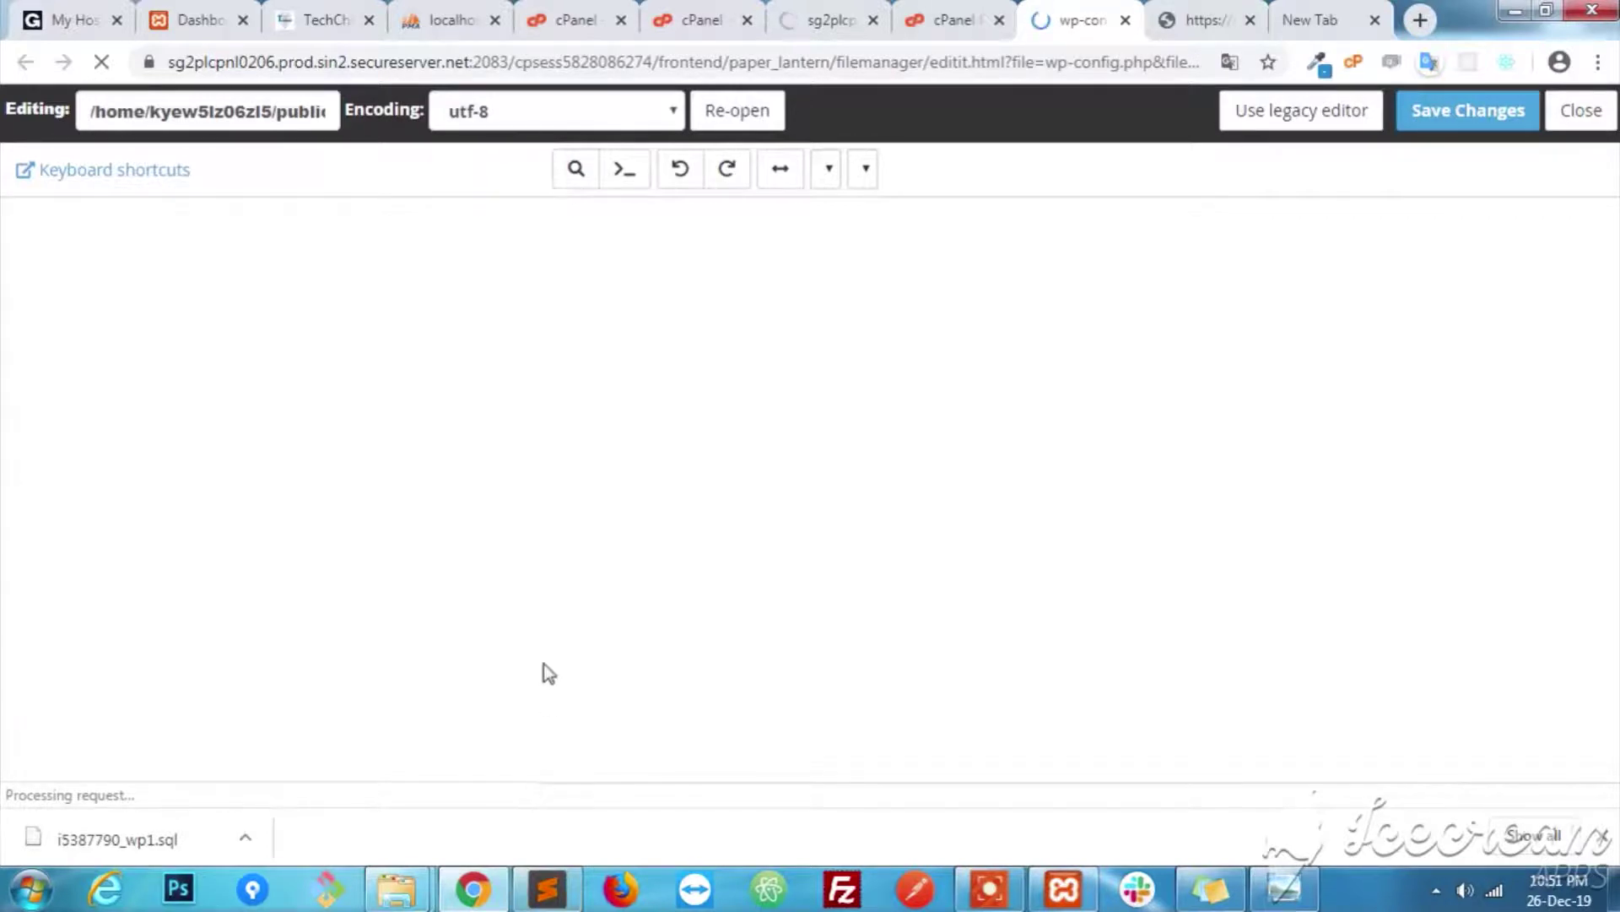
Copy the database username from the Sublime Text notes and set DB_USER in wp-config.php to i5387790_wp_user.
click(547, 887)
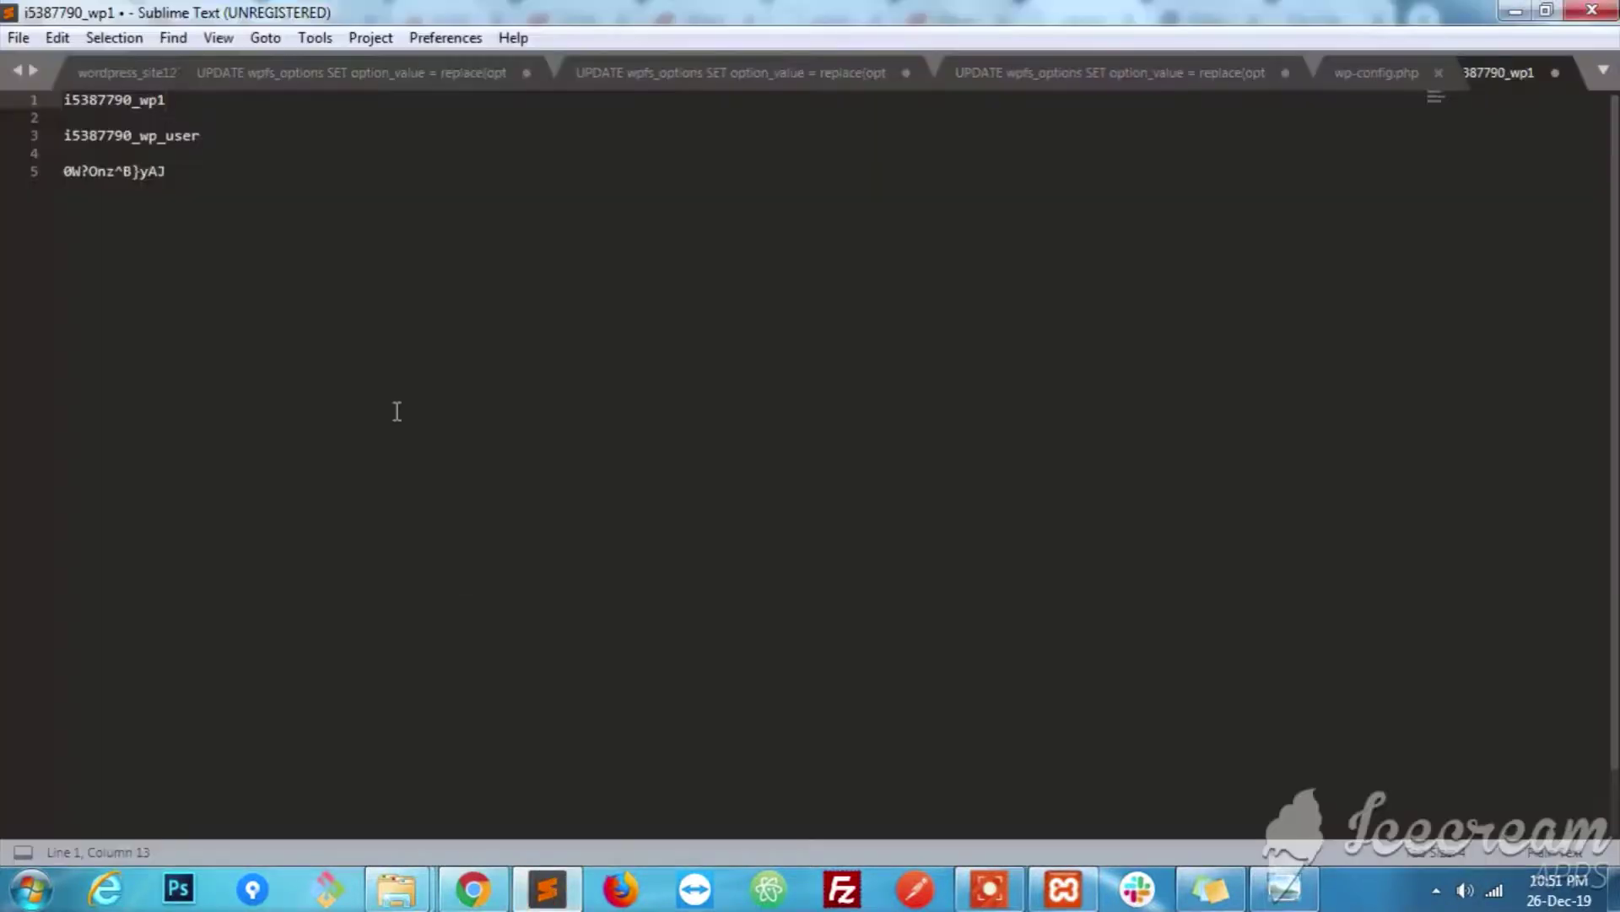
drag(203, 135, 65, 135)
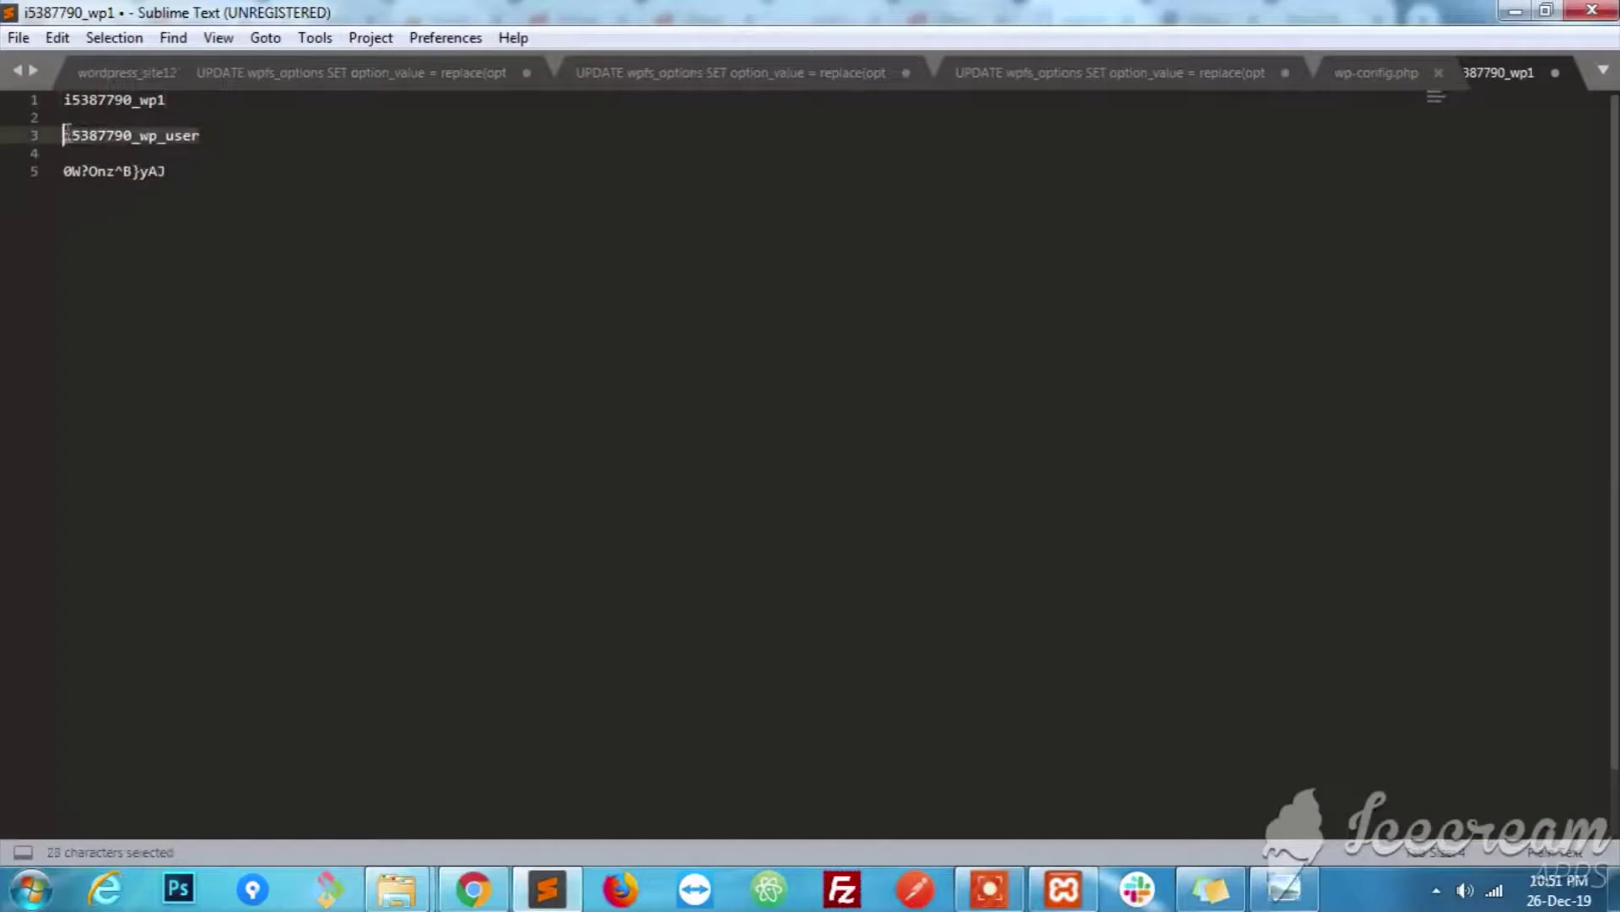
key(ctrl+c)
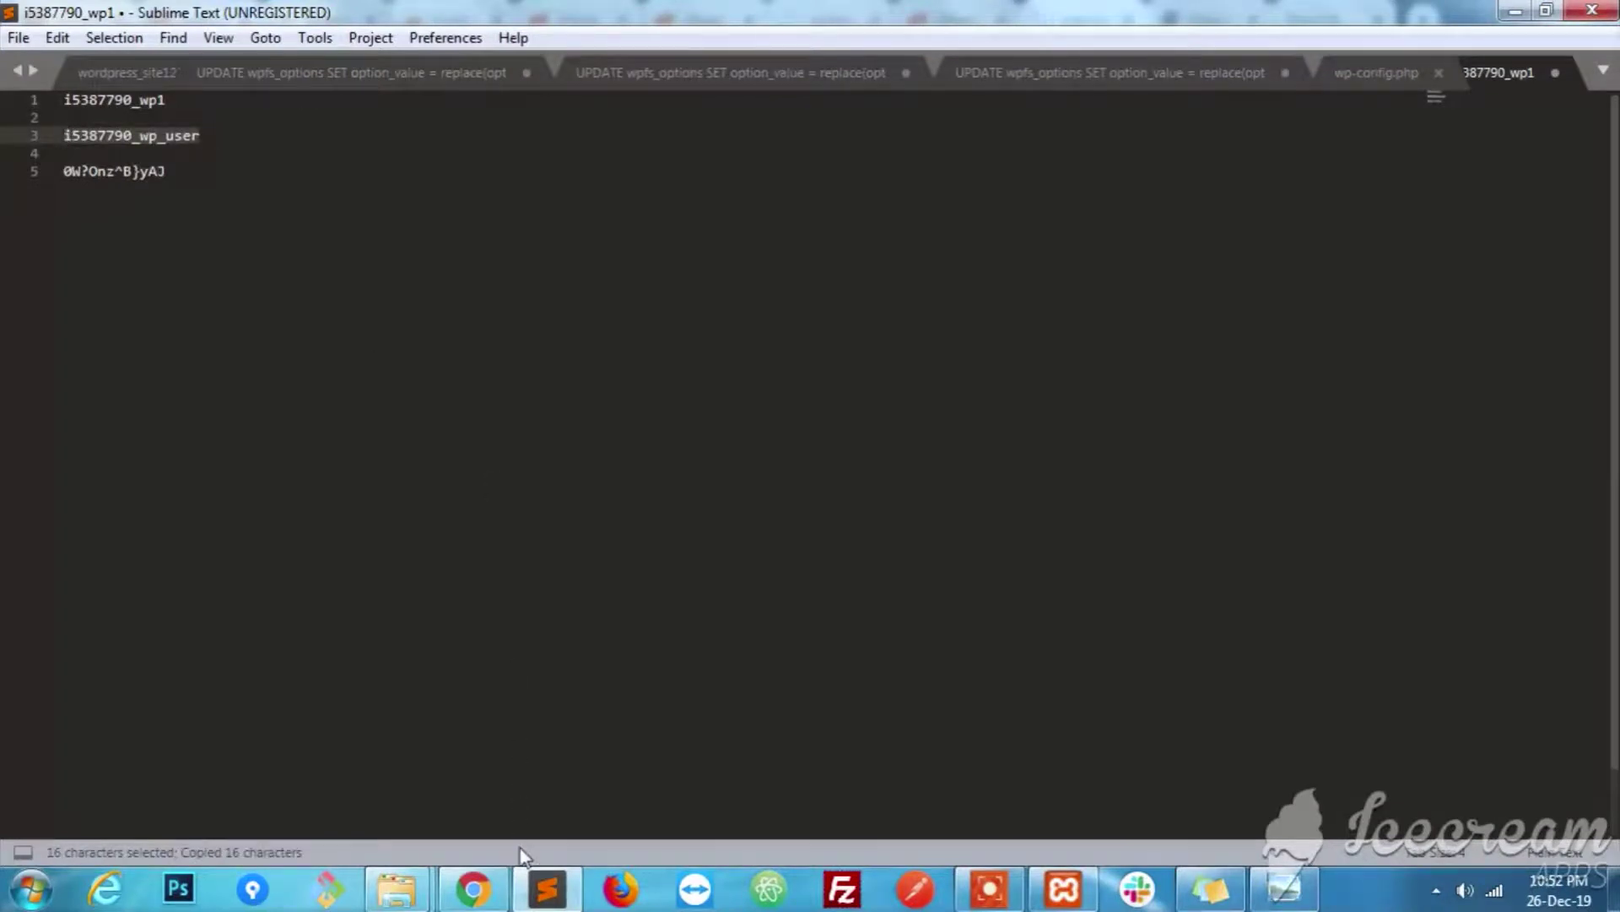
click(528, 874)
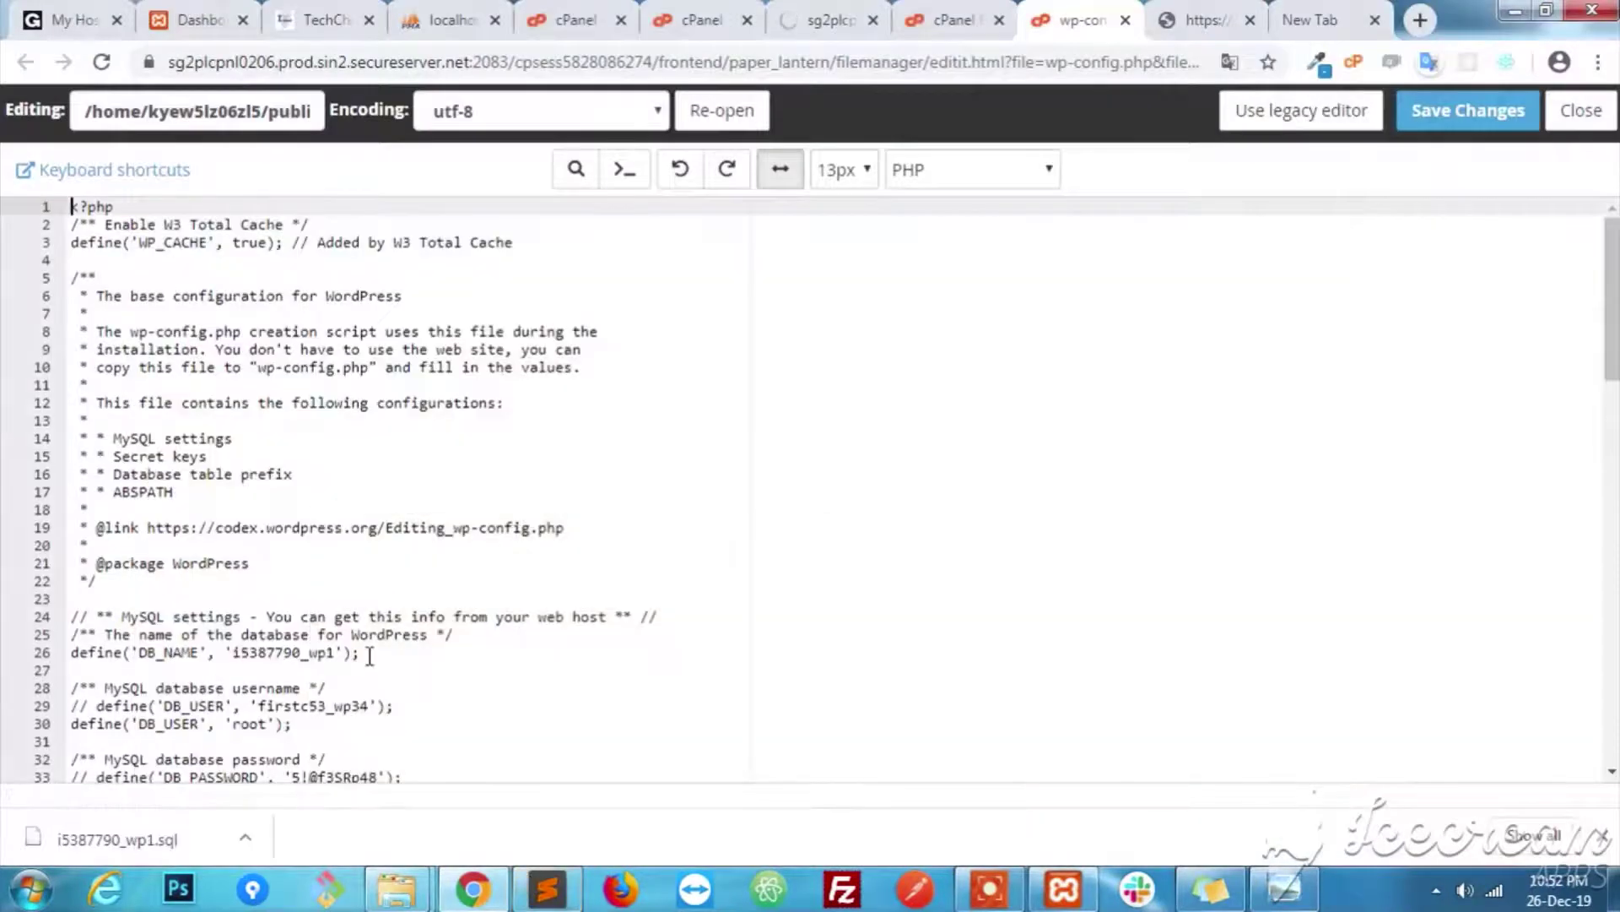
click(342, 706)
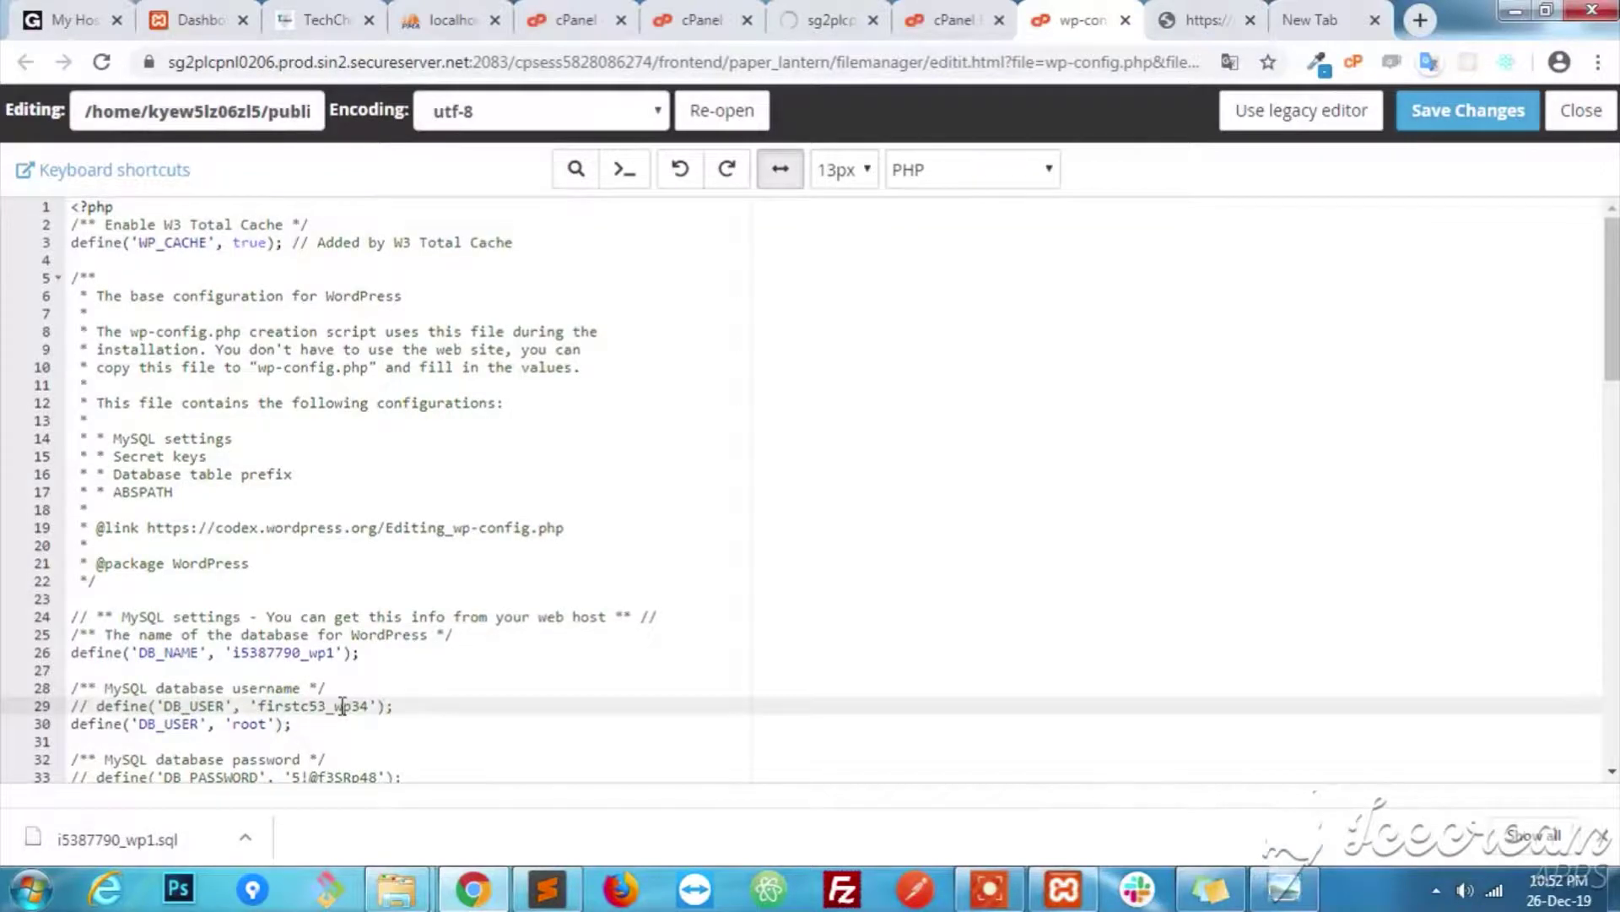
click(245, 724)
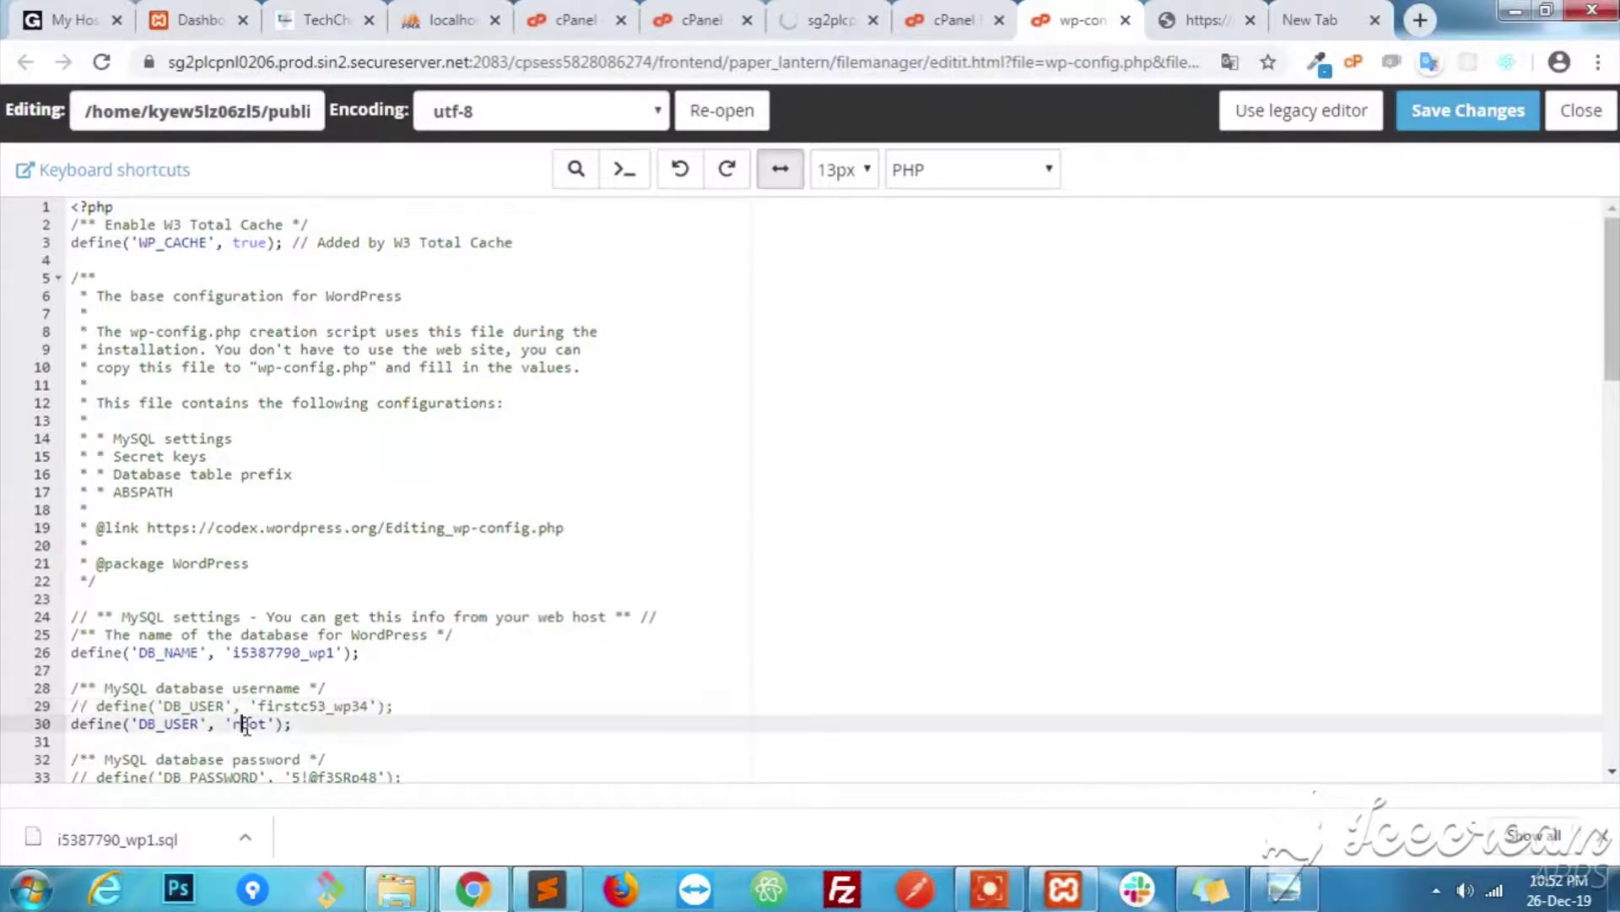
double_click(245, 724)
key(ctrl+v)
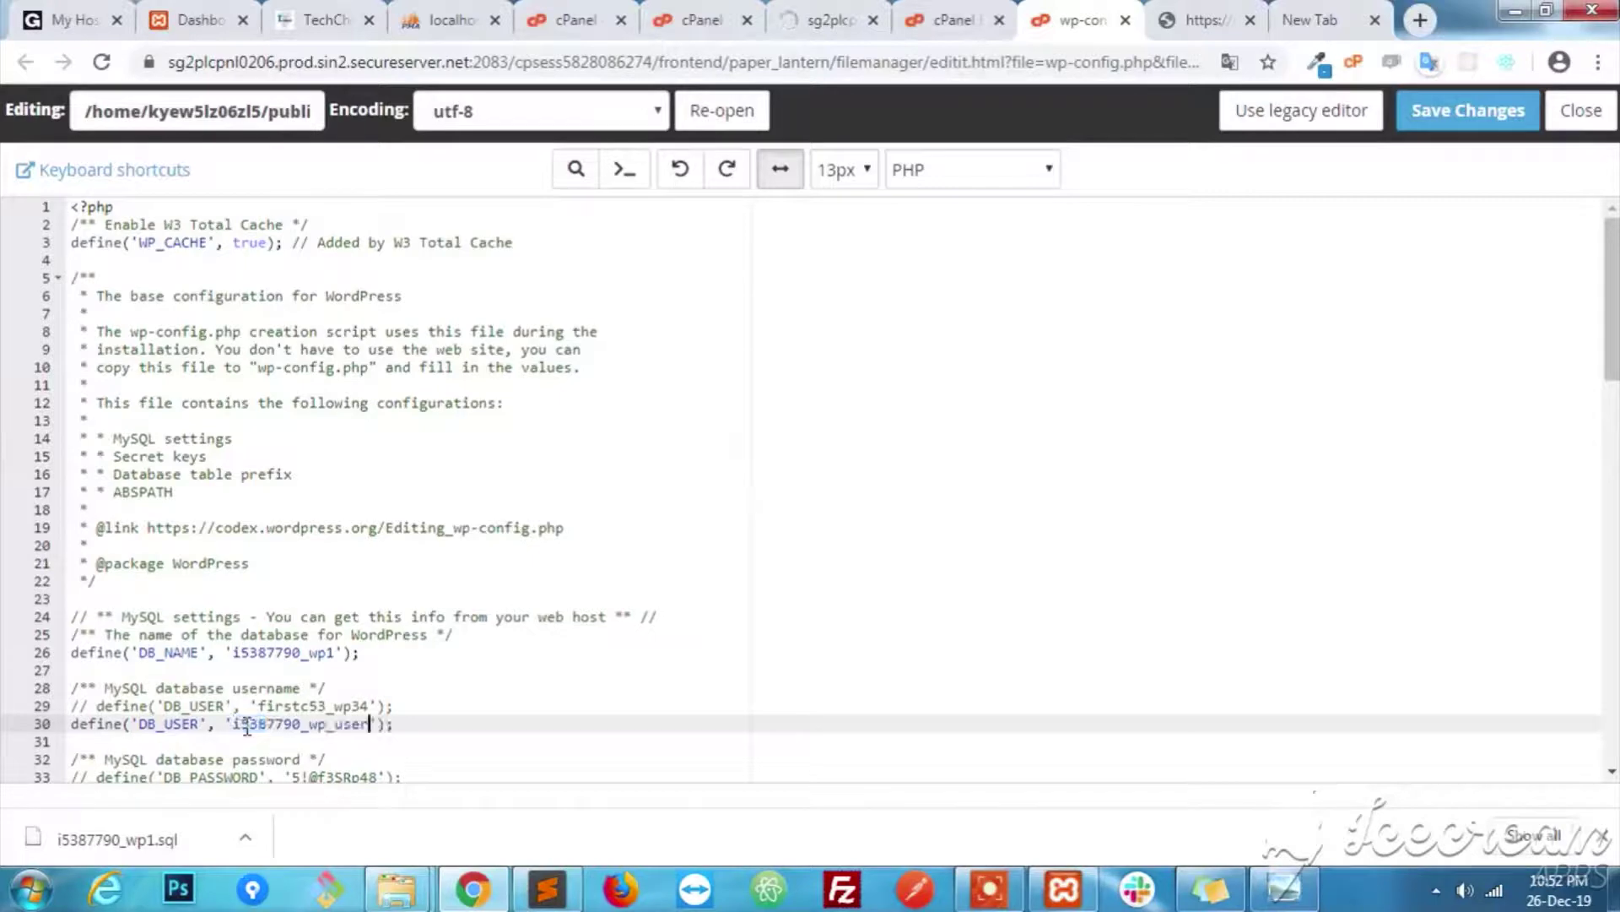
Copy the database password from the Sublime Text notes and paste it as the empty DB_PASSWORD value in wp-config.php.
scroll(1612, 329, down, 3)
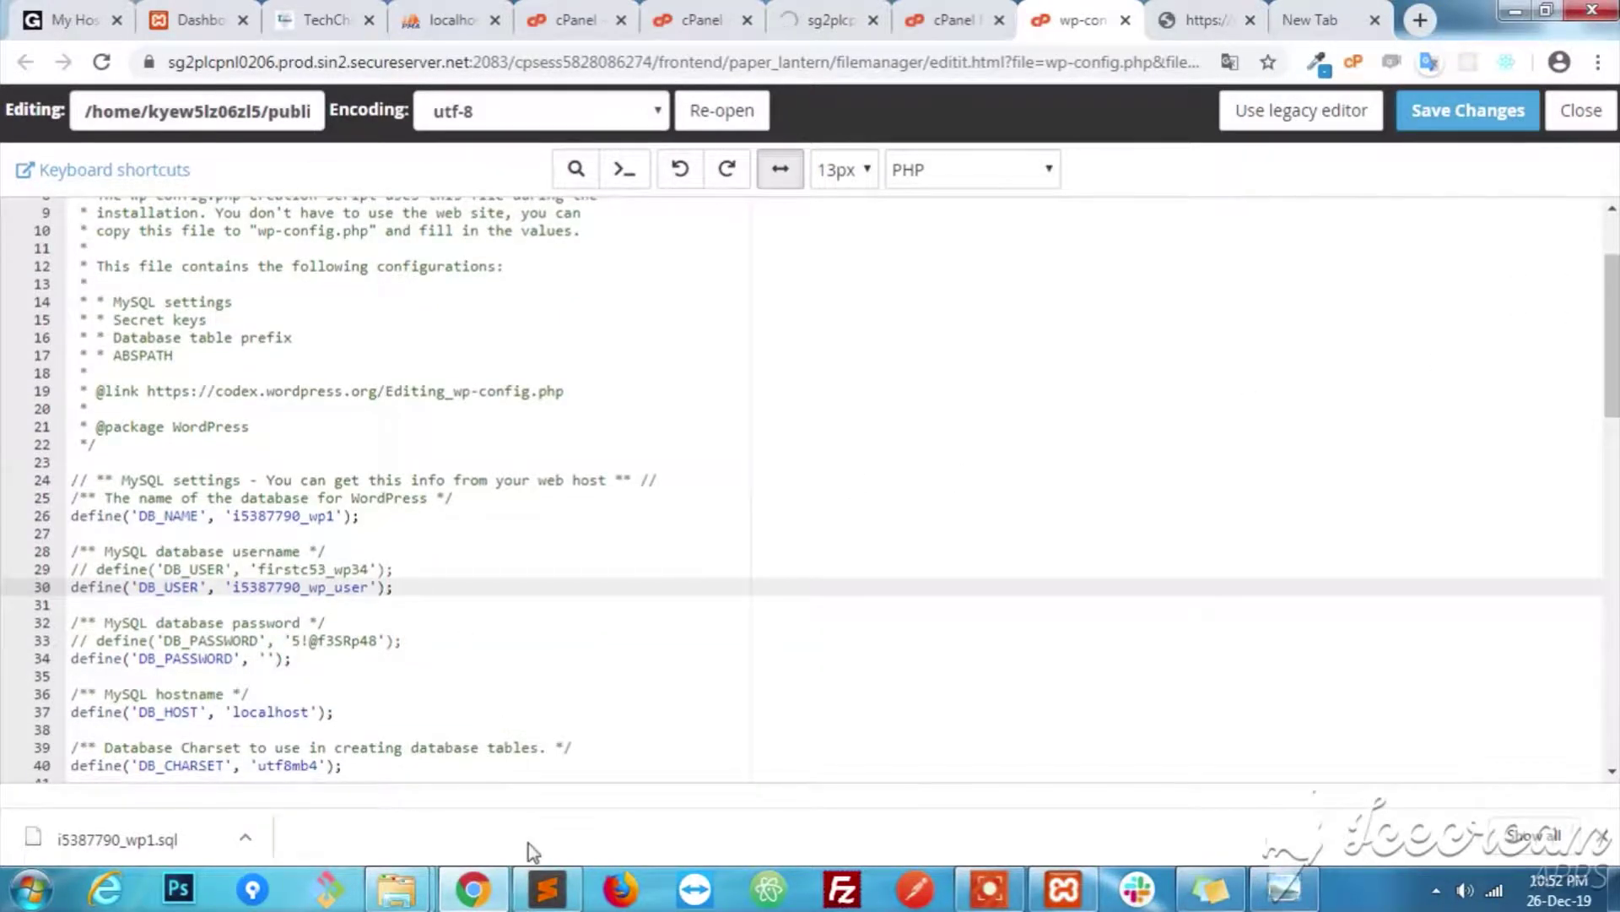
click(547, 888)
drag(198, 173, 40, 178)
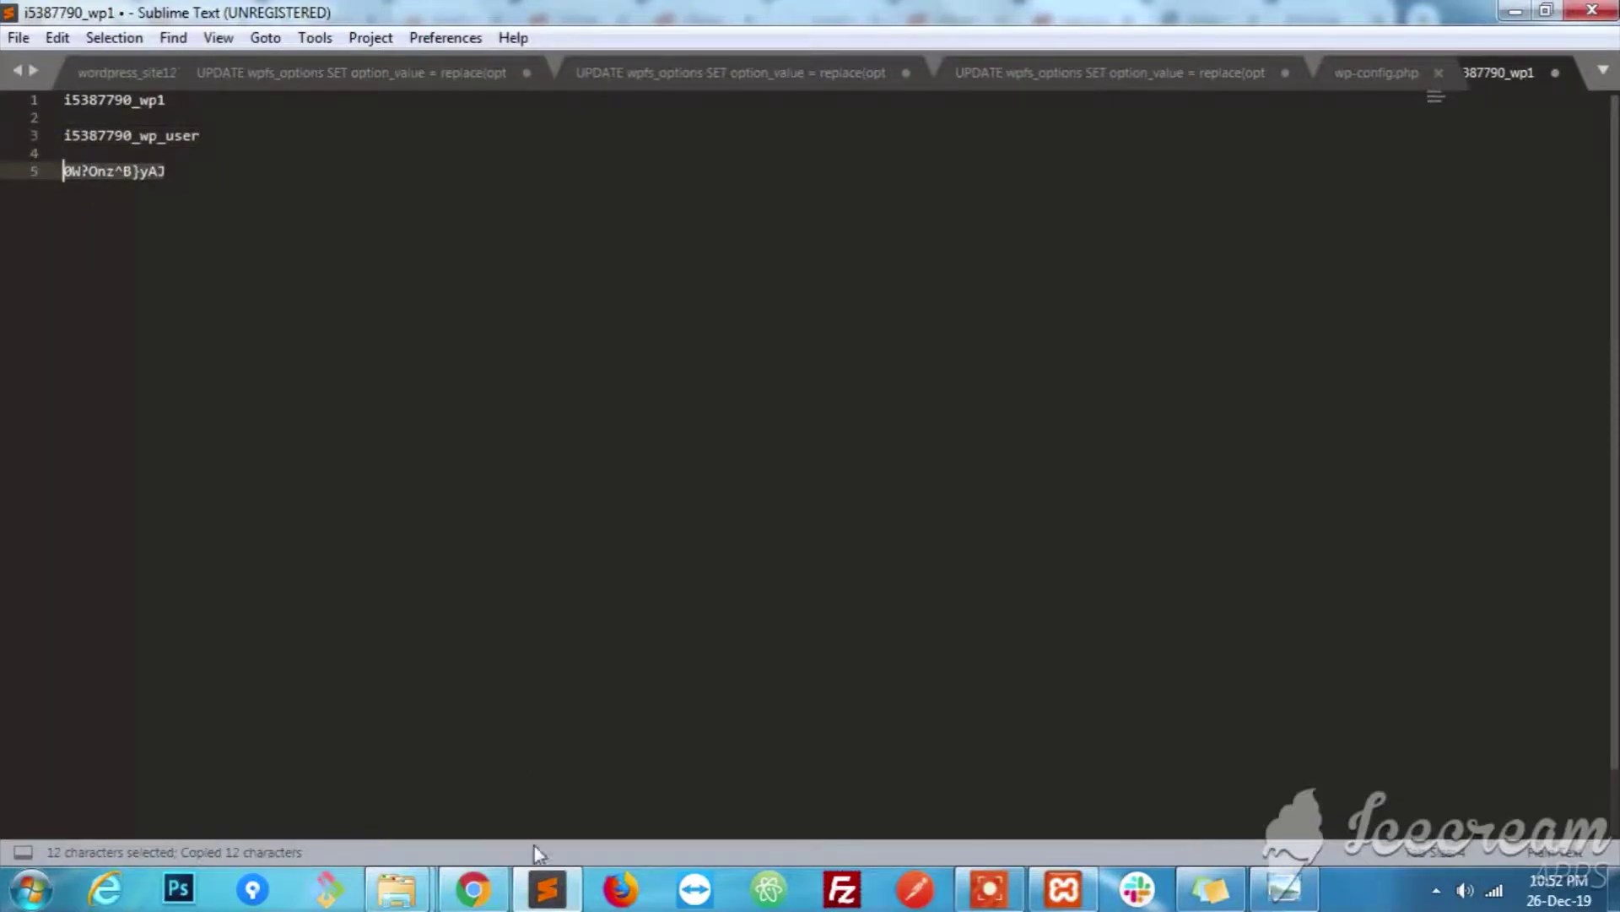
click(547, 888)
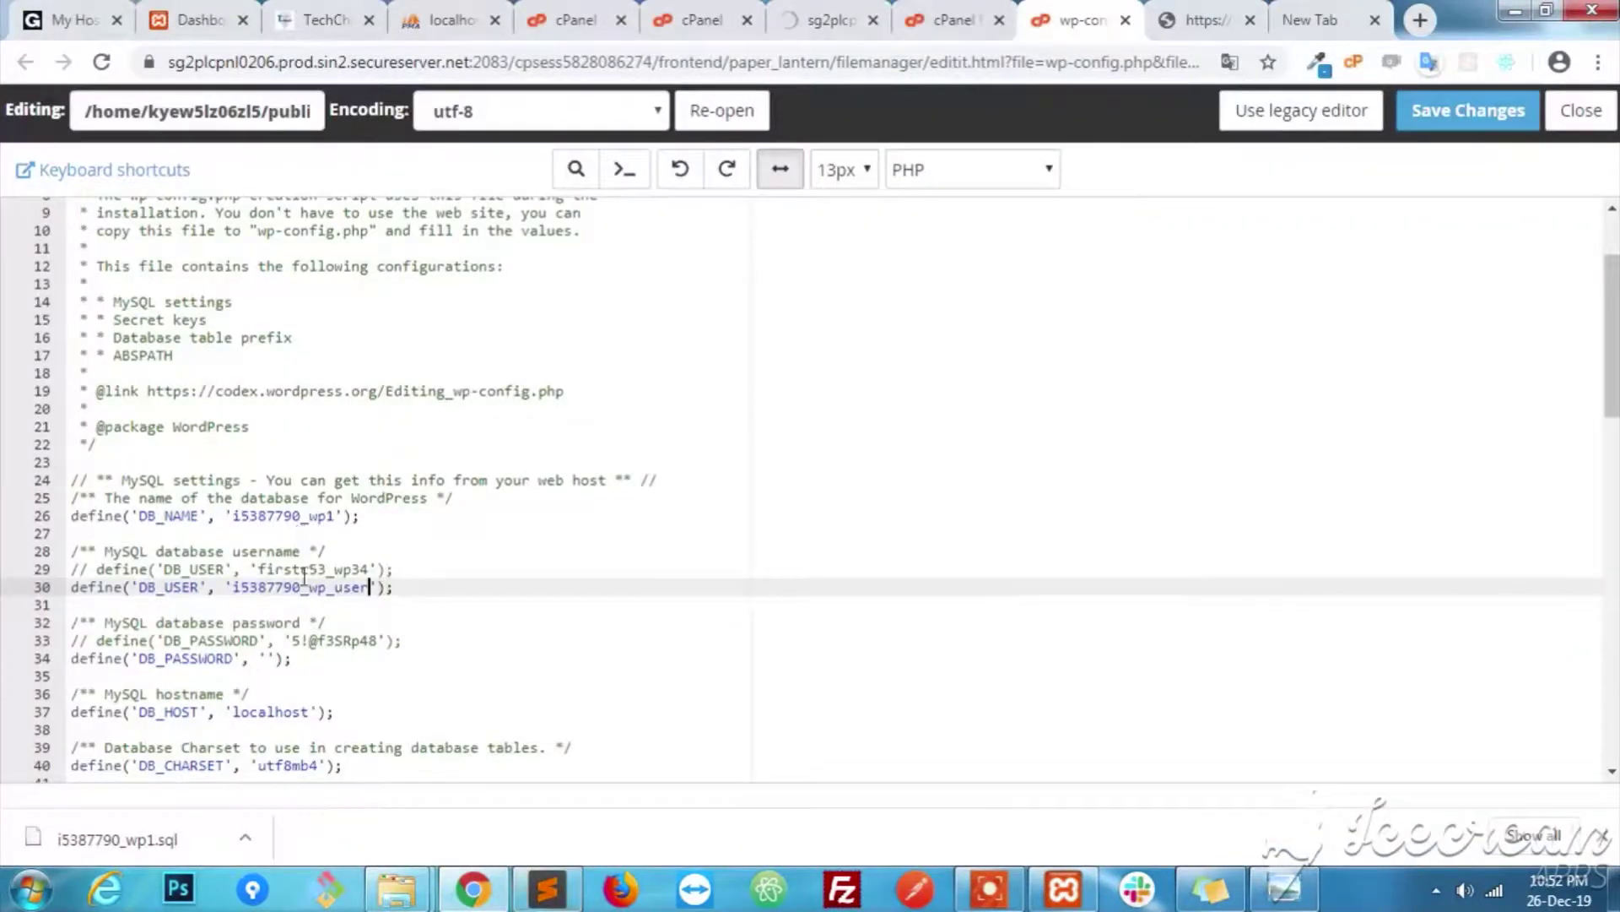
click(266, 658)
key(ctrl+v)
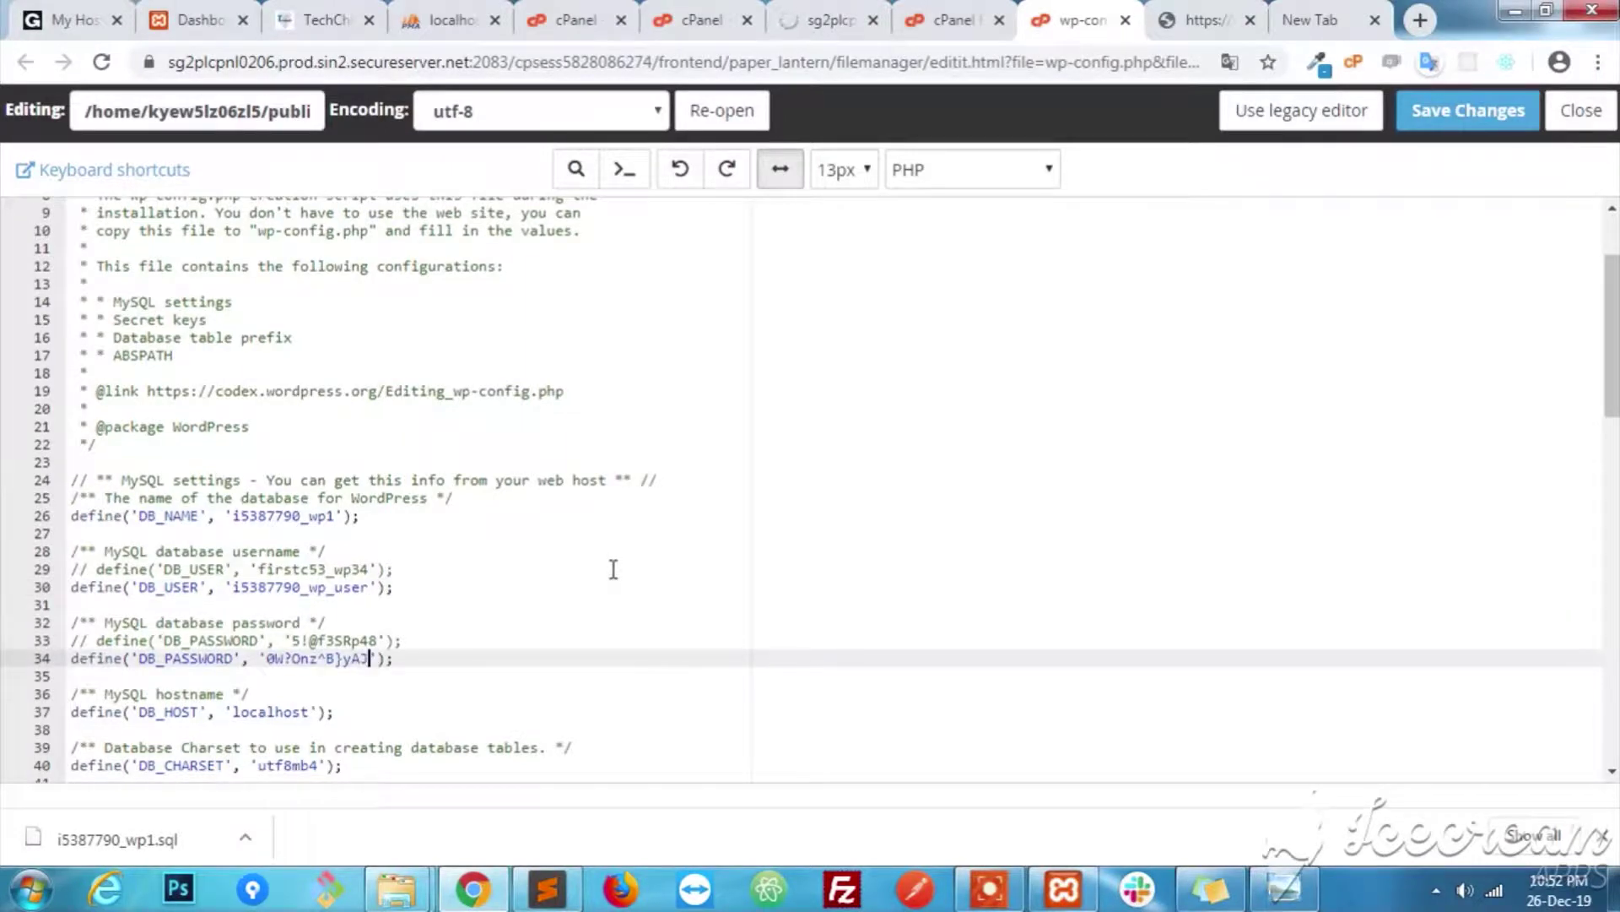
Copy the database name from the Sublime Text notes, set DB_NAME to i5387790_wp1, then save wp-config.php and close the editor.
double_click(324, 515)
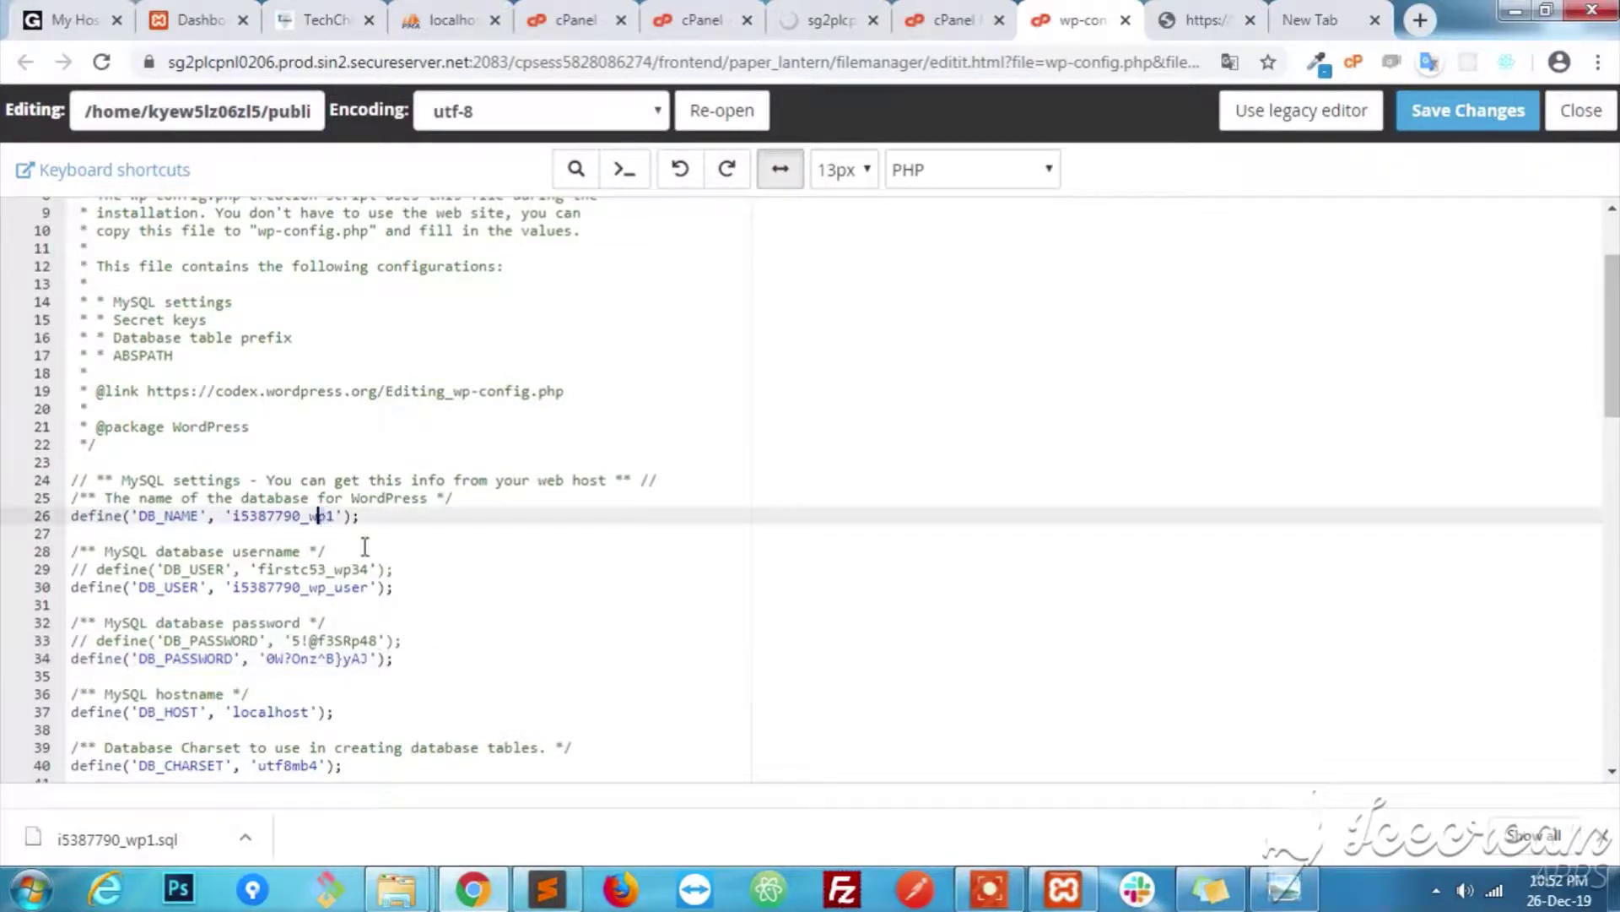
click(547, 888)
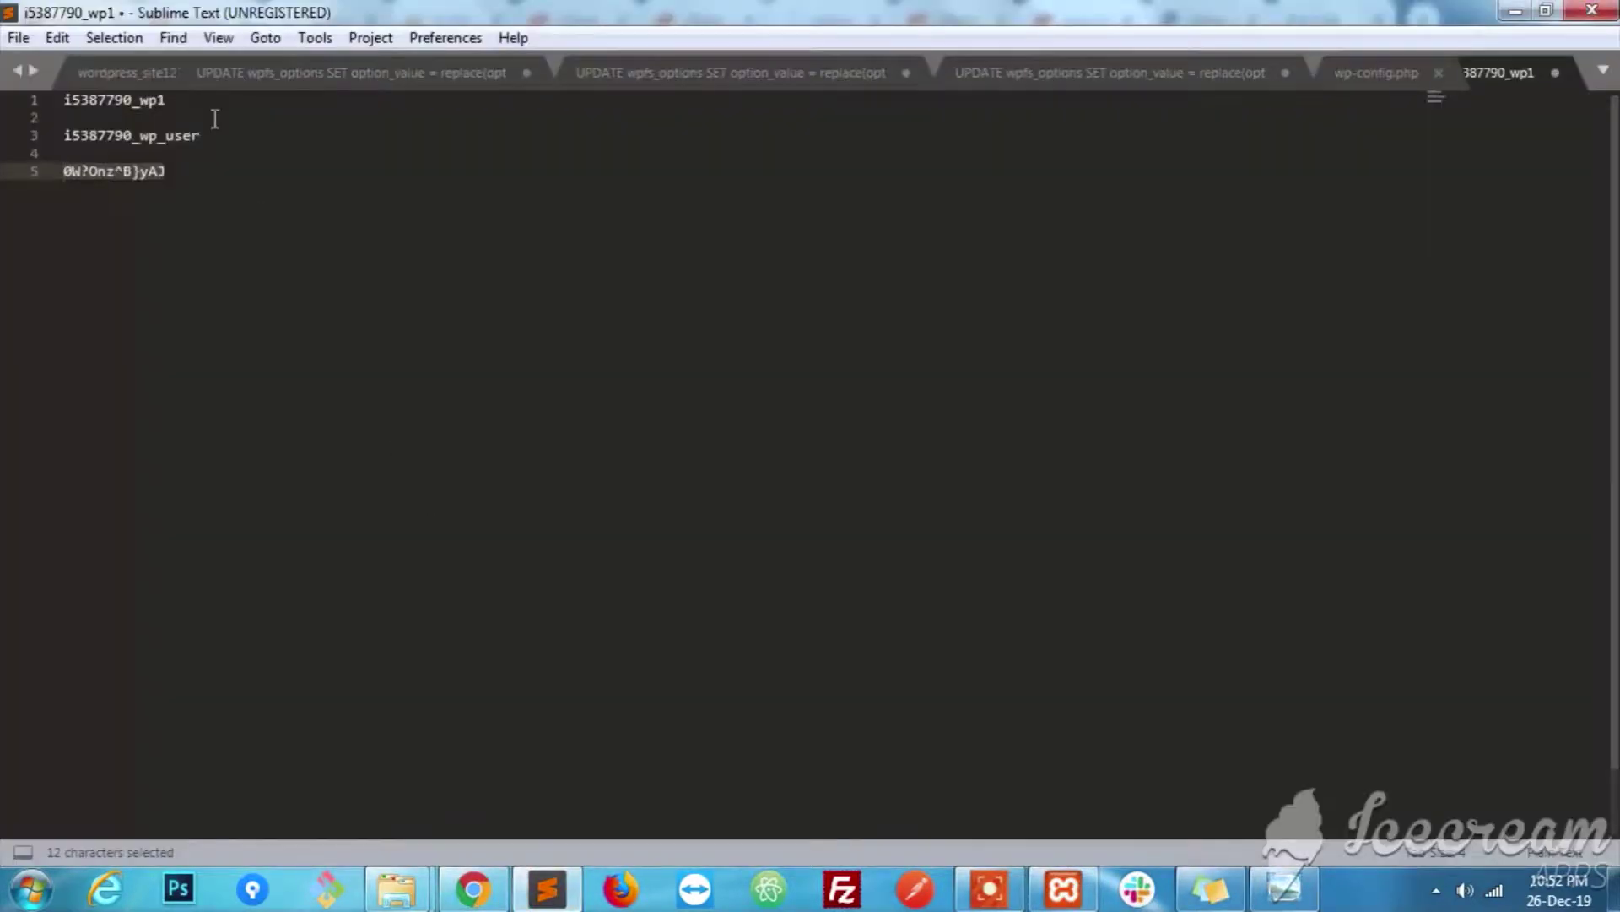
drag(170, 99, 54, 104)
key(ctrl+c)
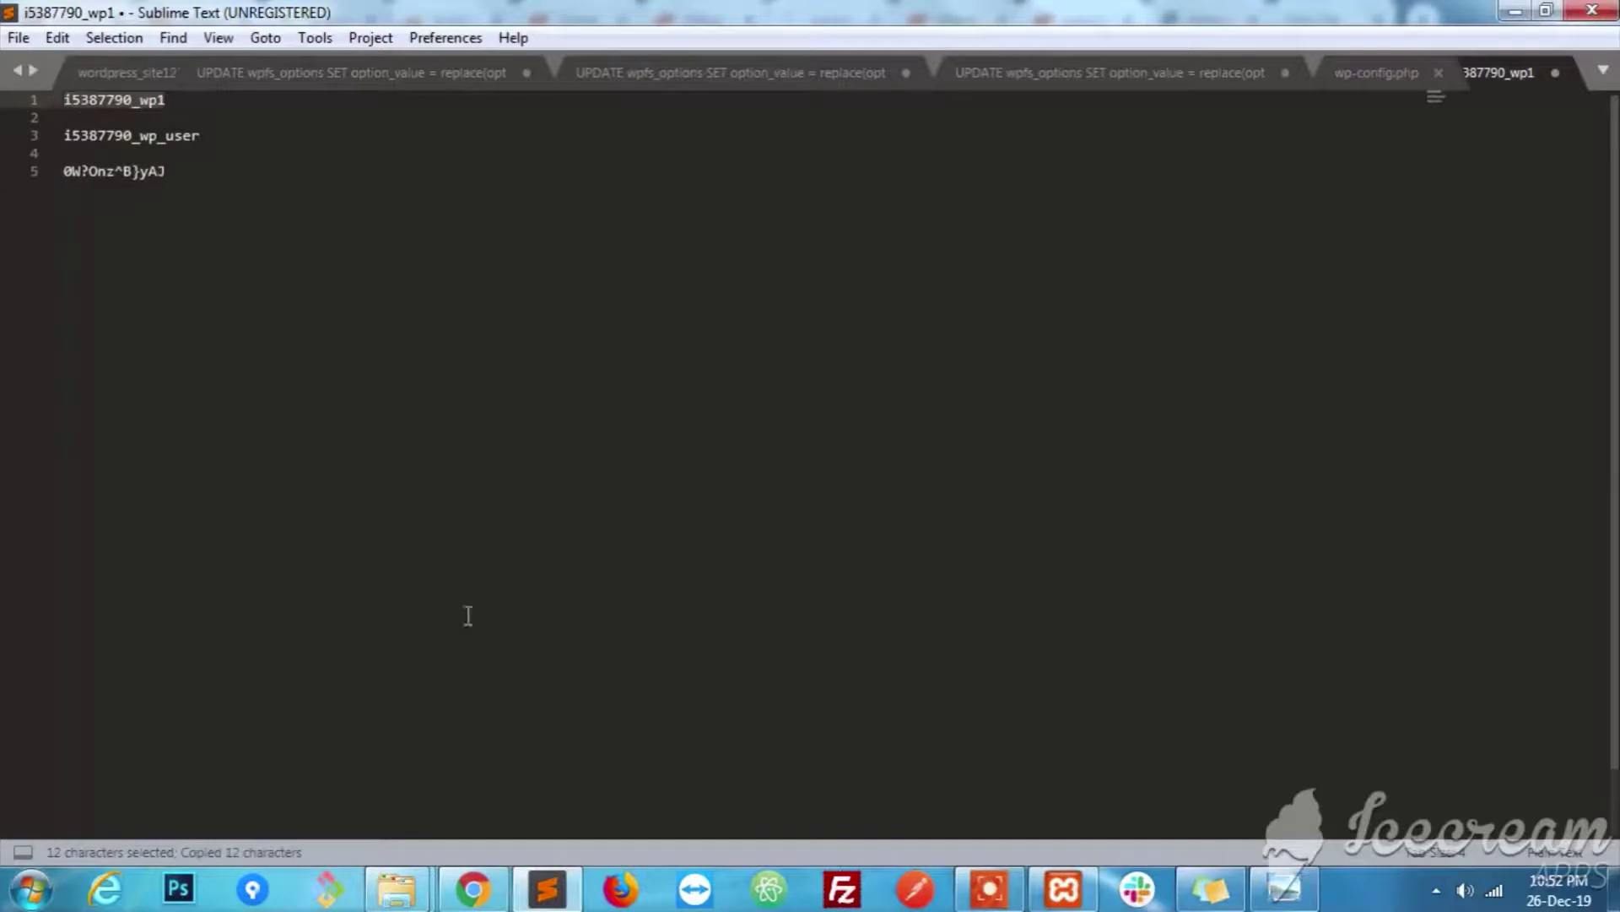
click(473, 888)
double_click(319, 519)
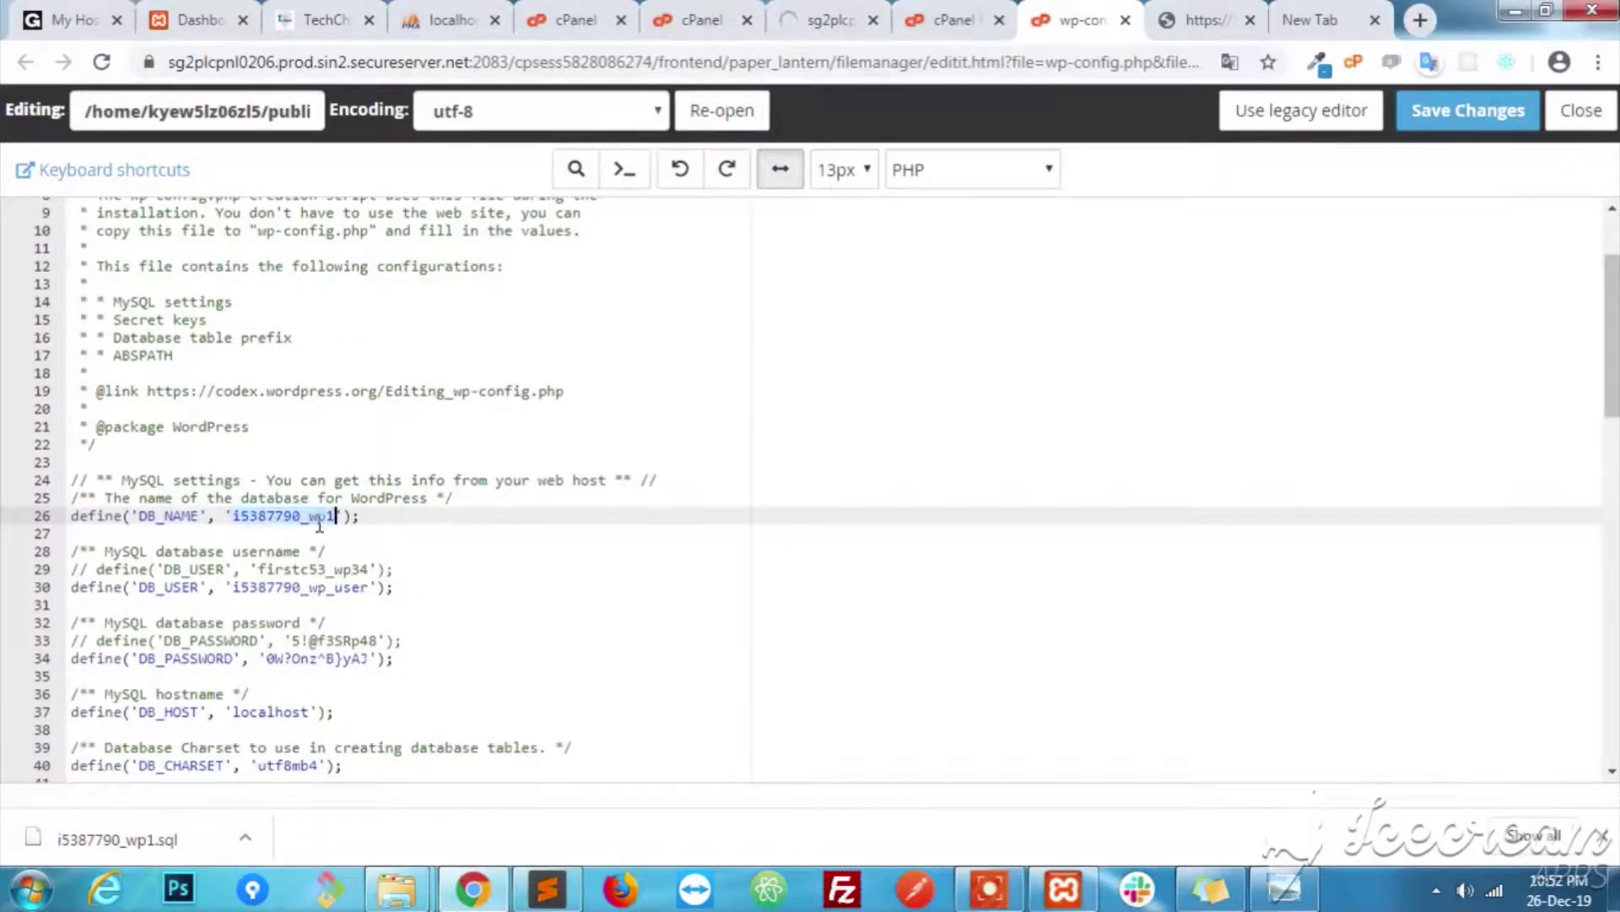
key(ctrl+v)
click(1467, 114)
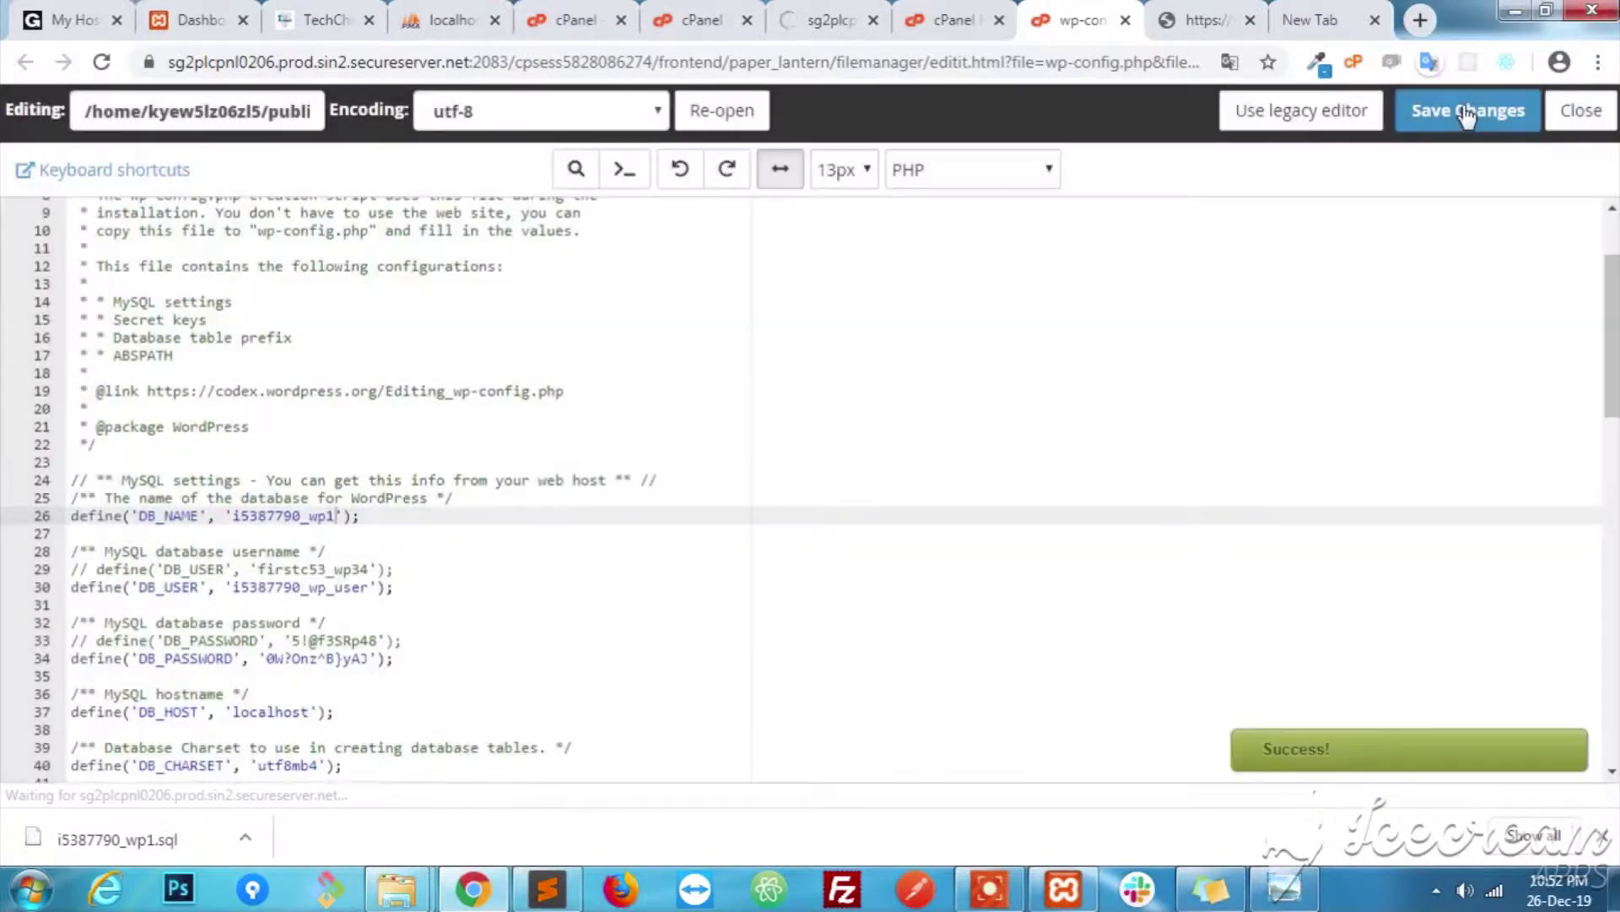
click(1564, 113)
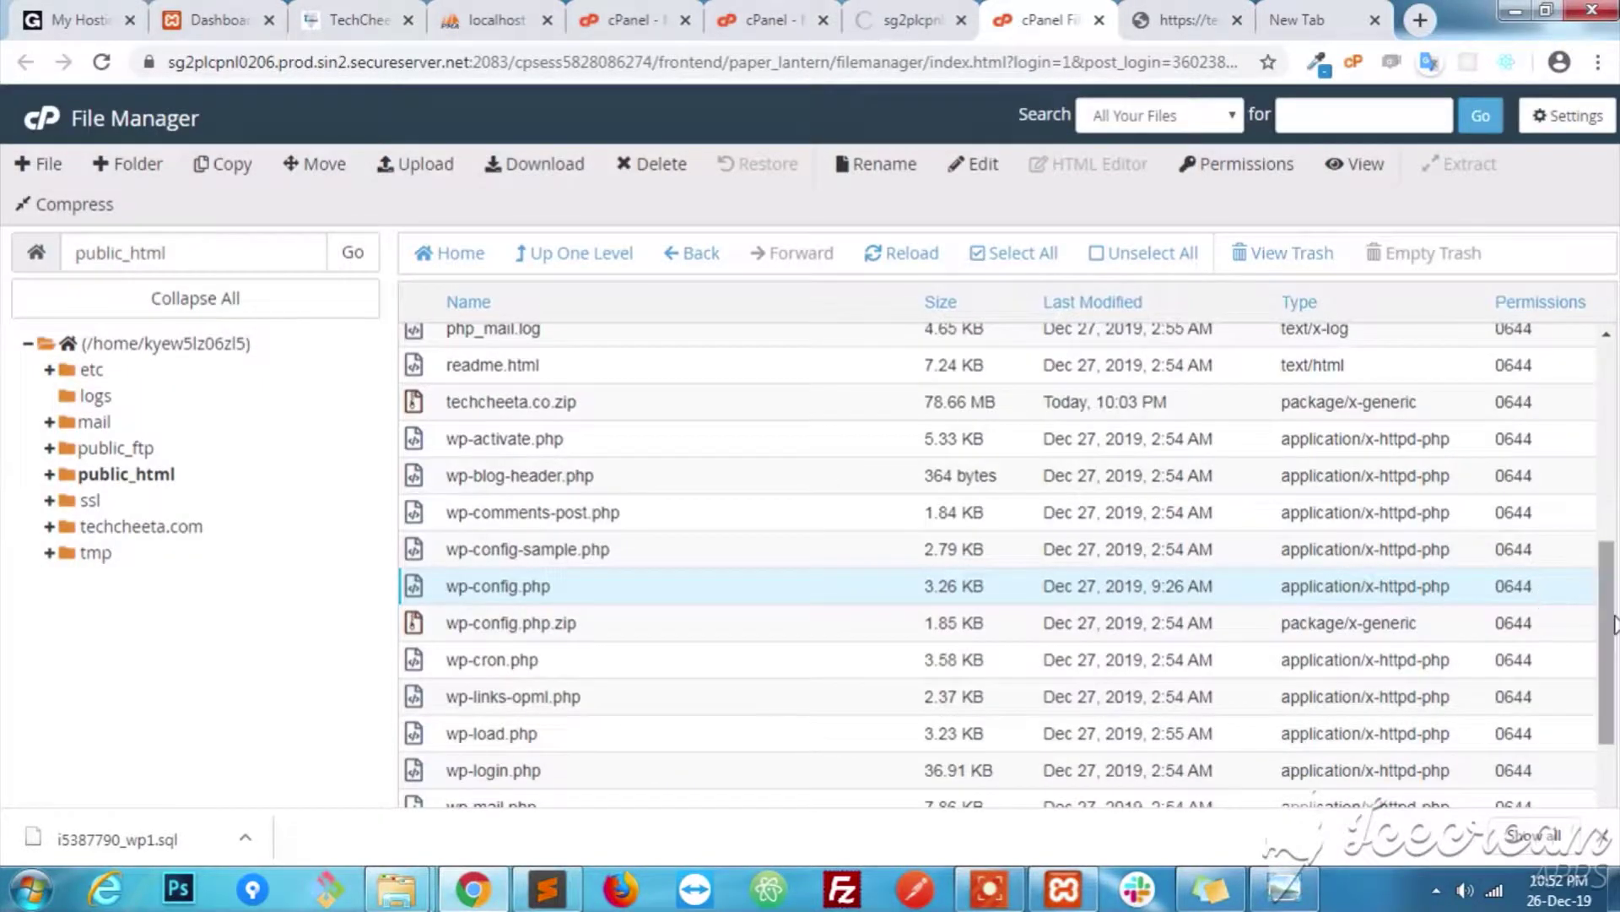
Review the public_html file list, the live techcheeta.co page, and the progress of the SQL import in phpMyAdmin.
drag(1611, 625, 1610, 363)
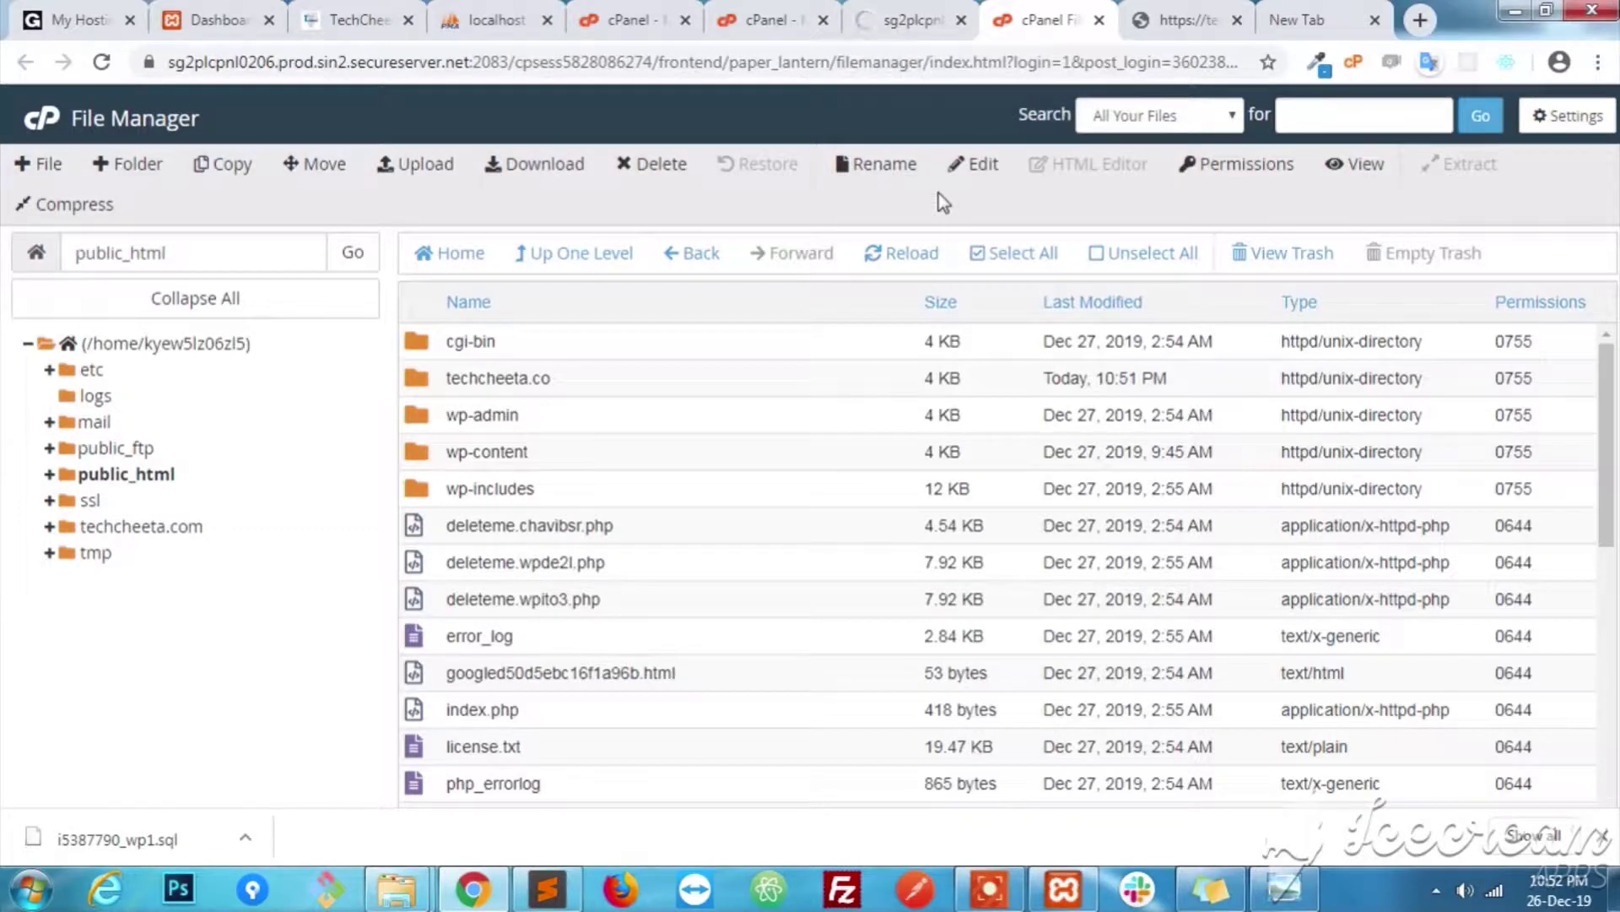
click(924, 8)
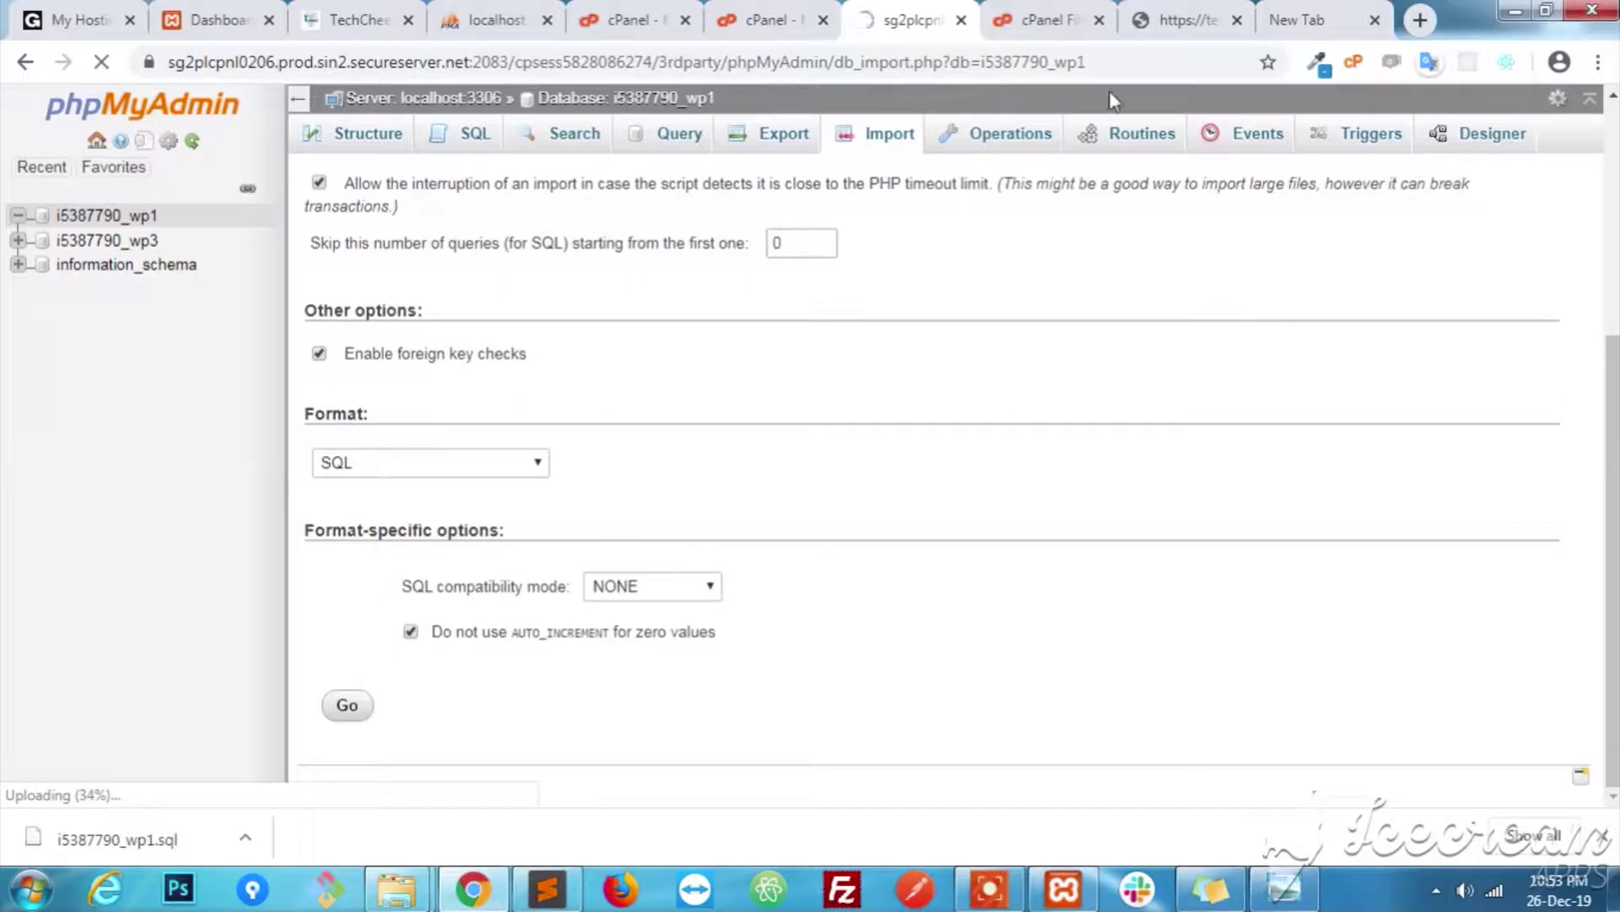
click(1159, 15)
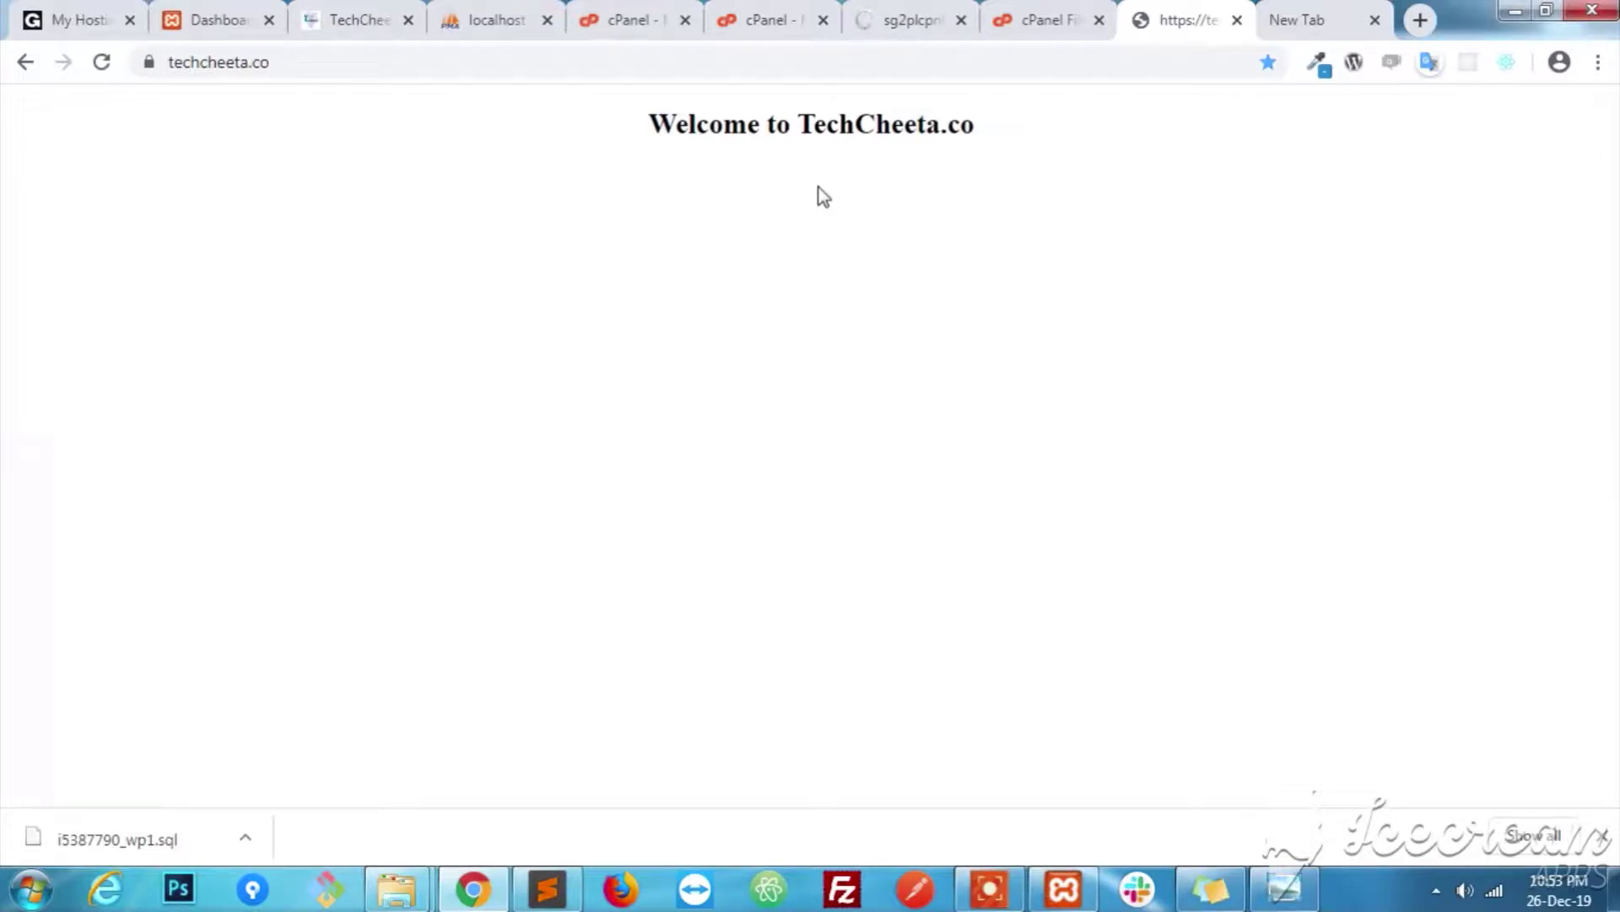
click(901, 20)
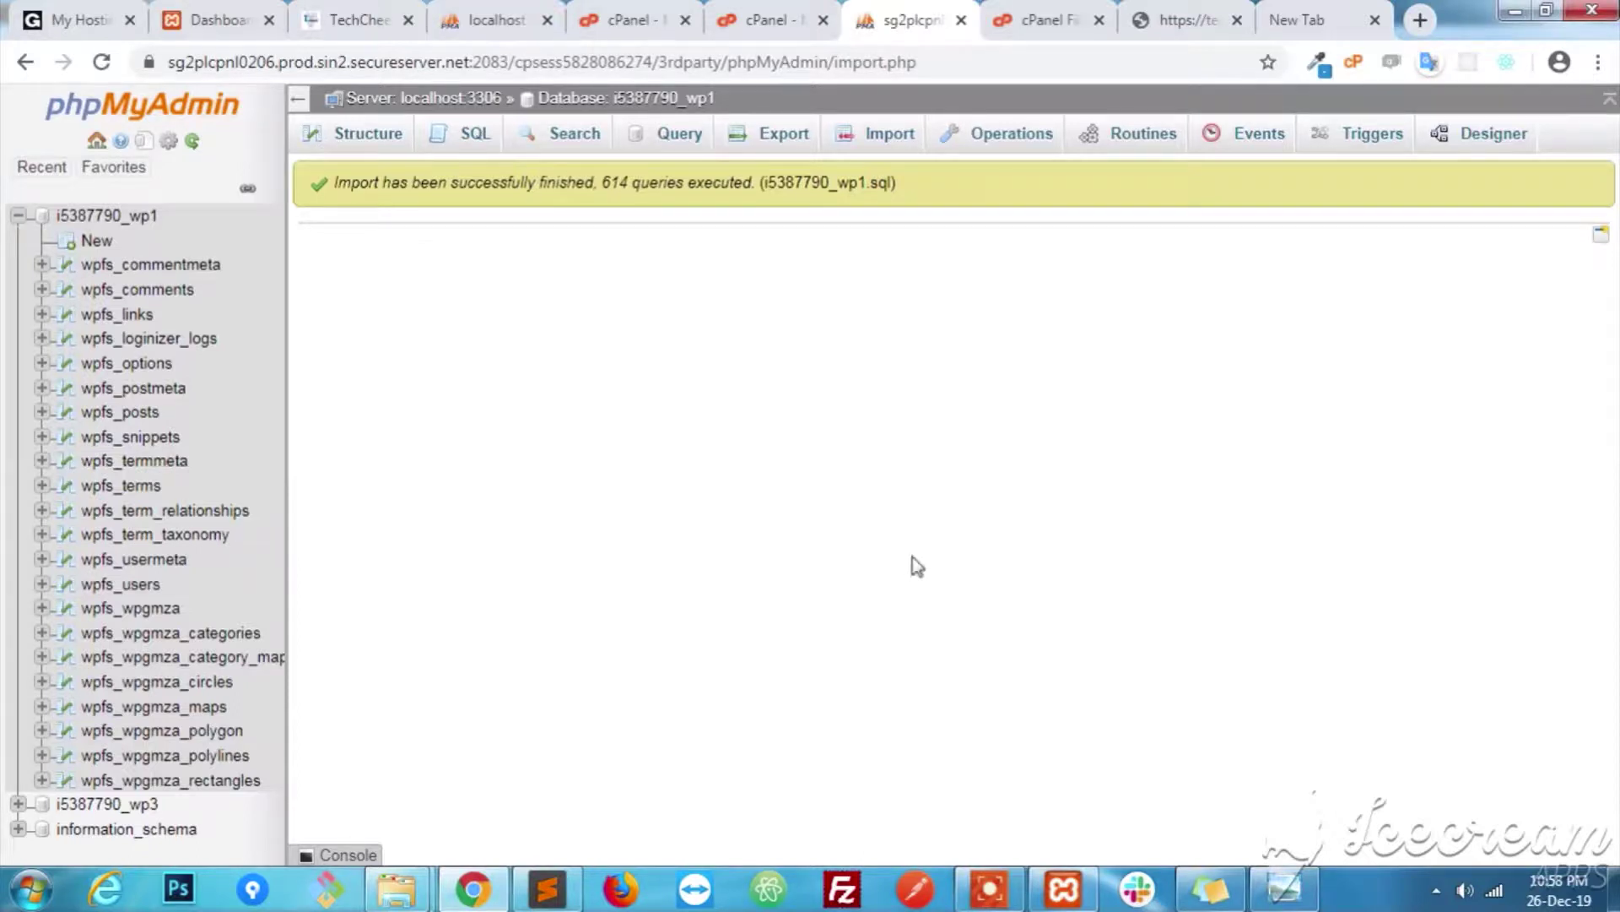
Open an empty SQL query for database i5387790_wp1, then switch to Sublime Text and copy the four URL-replacement UPDATE statements.
click(145, 219)
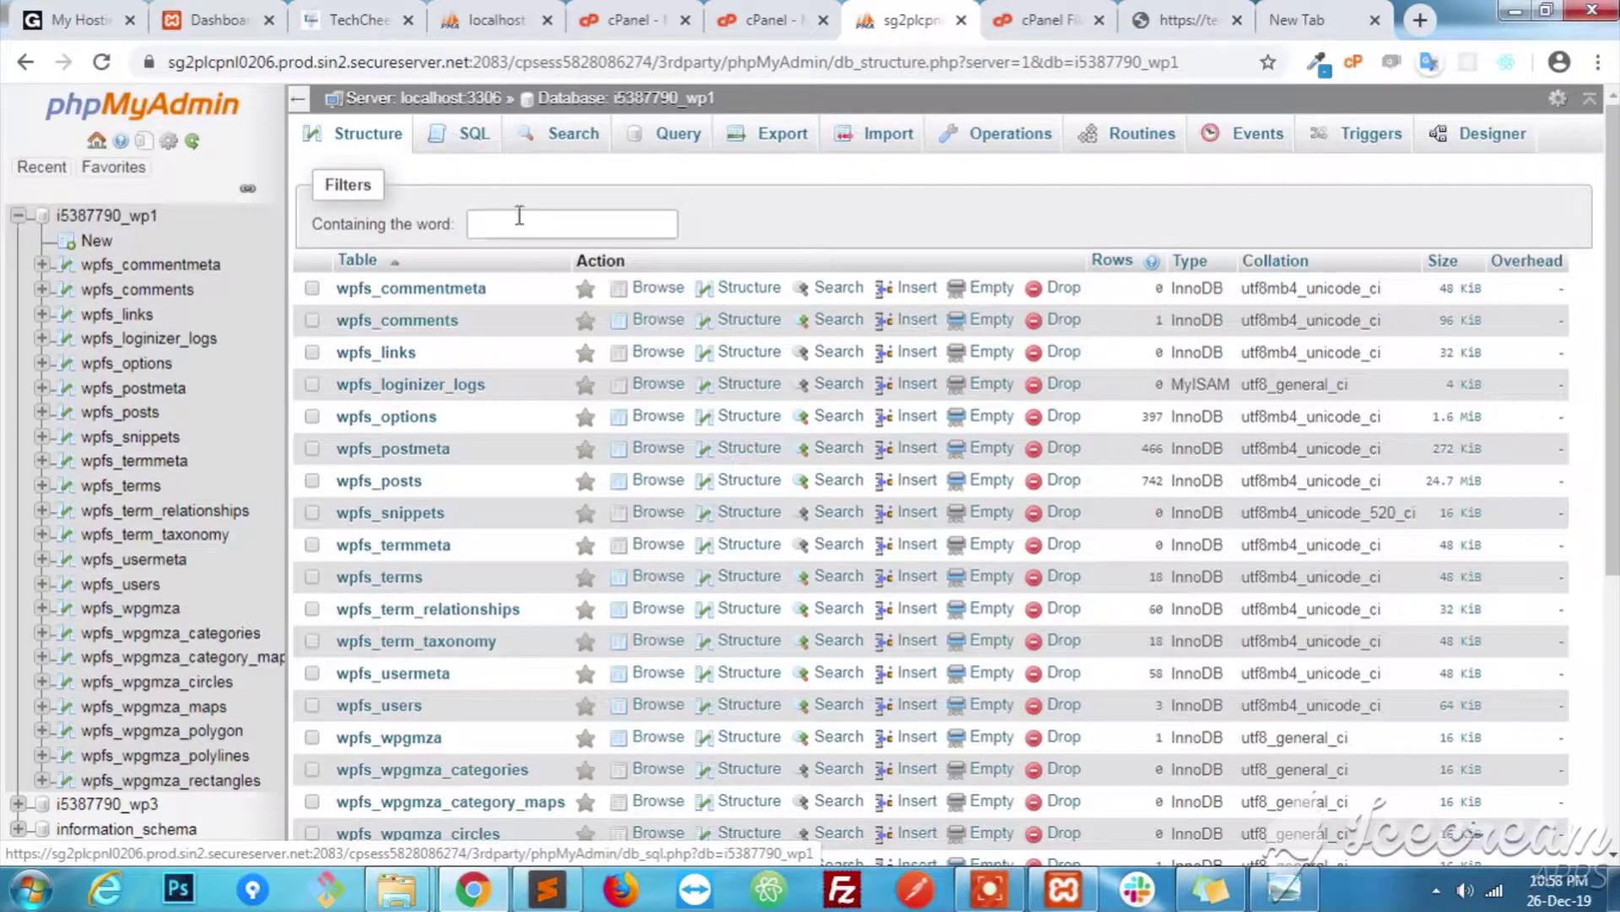
click(461, 137)
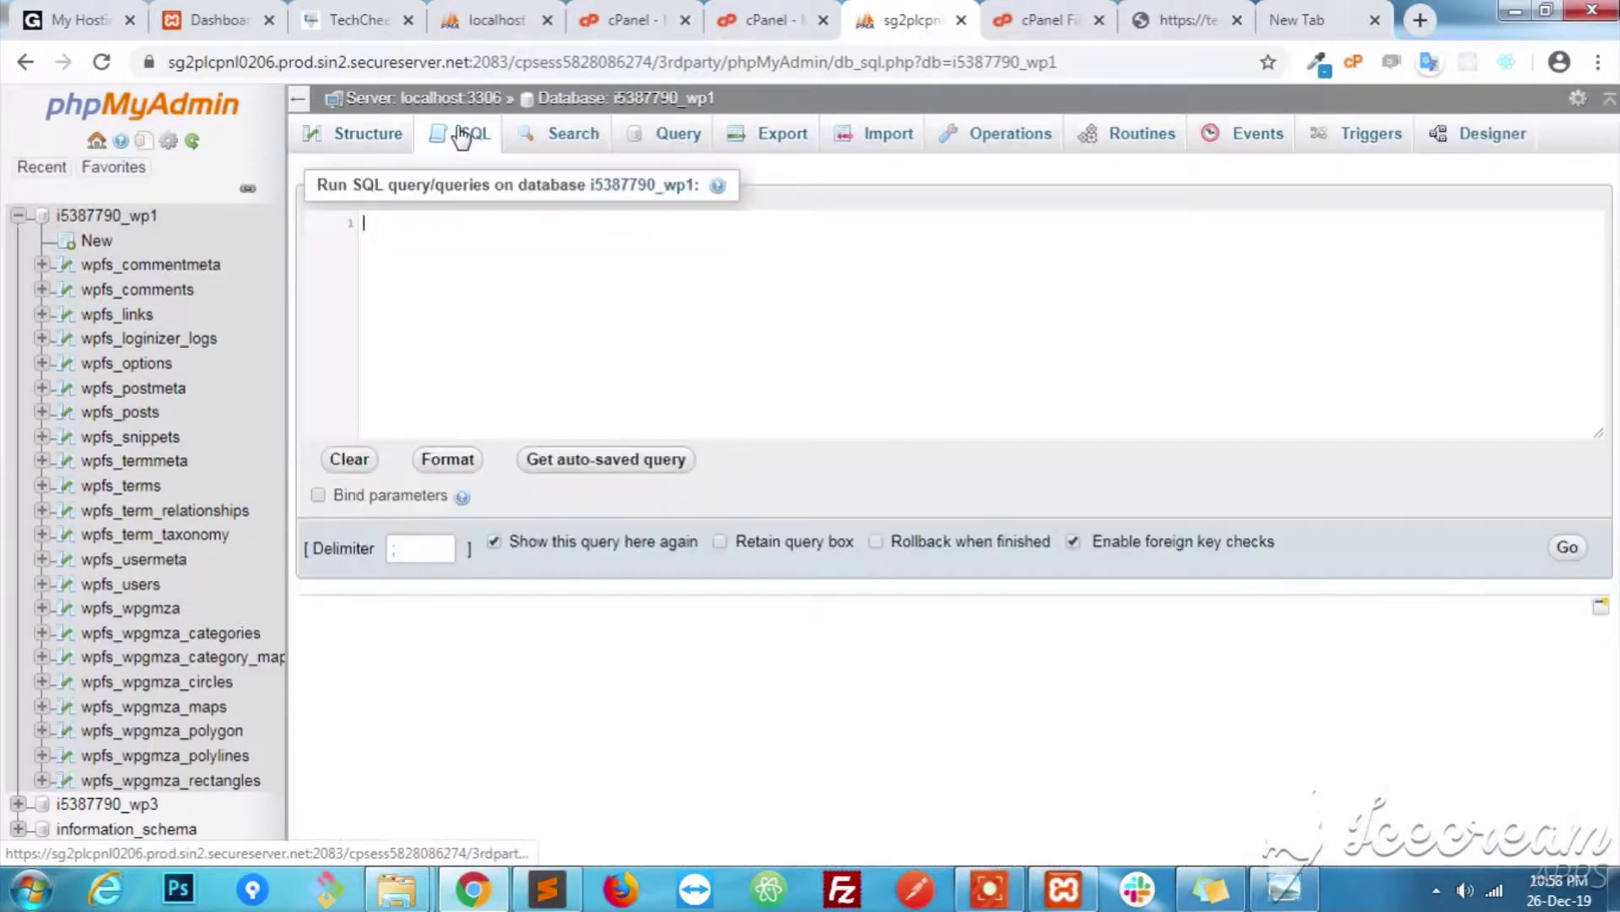
click(547, 888)
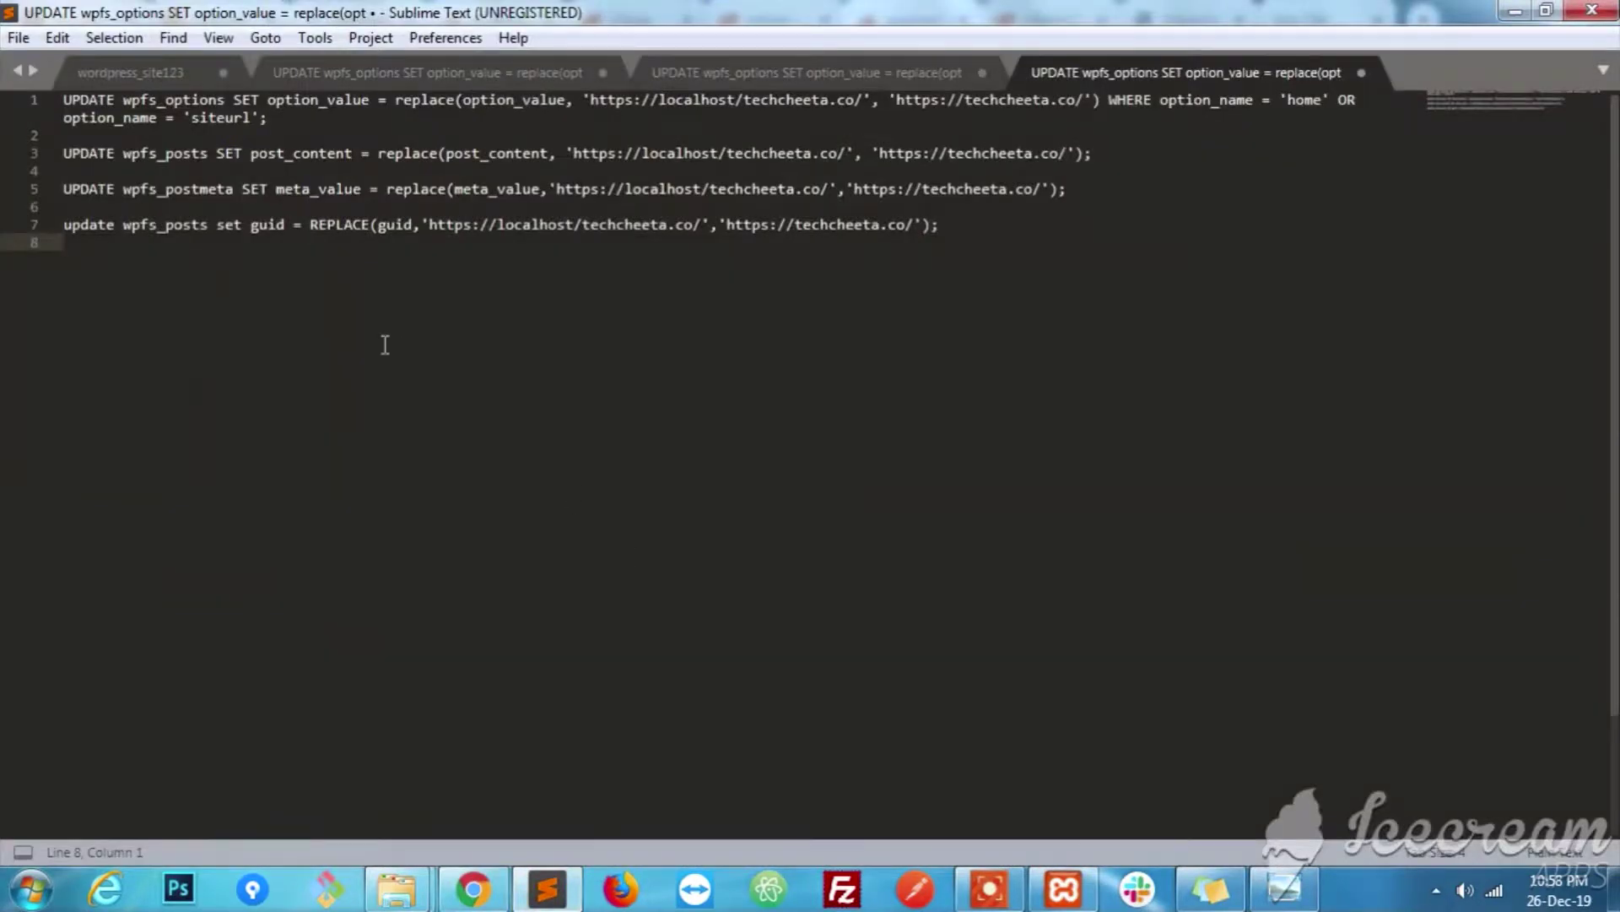
drag(103, 209, 5, 93)
key(ctrl+c)
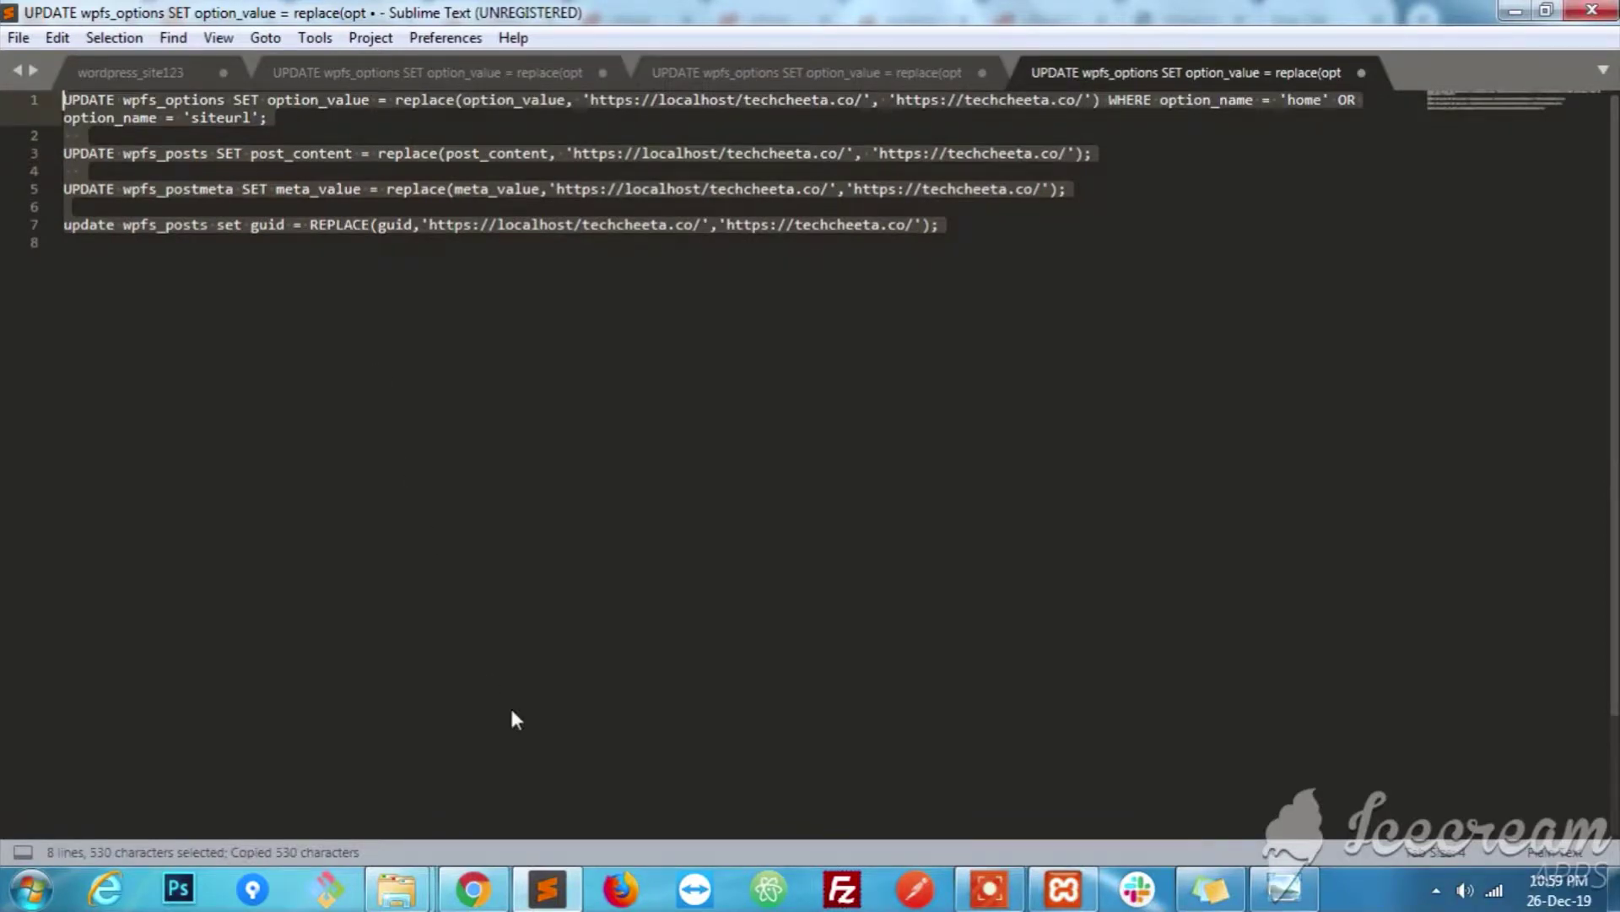
click(473, 889)
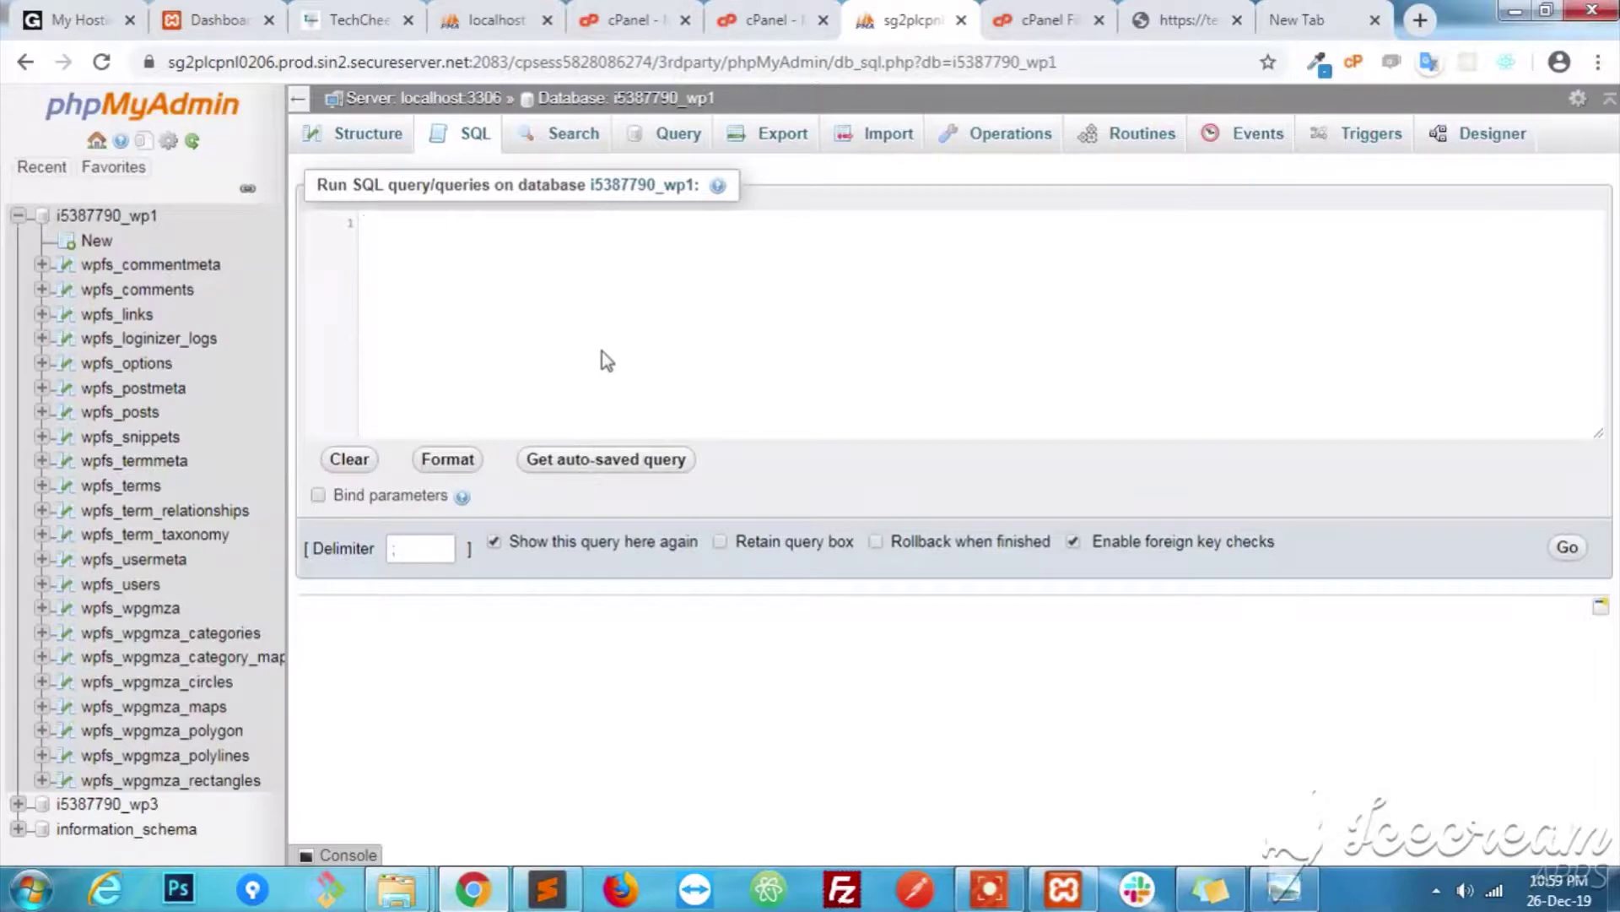
key(ctrl+v)
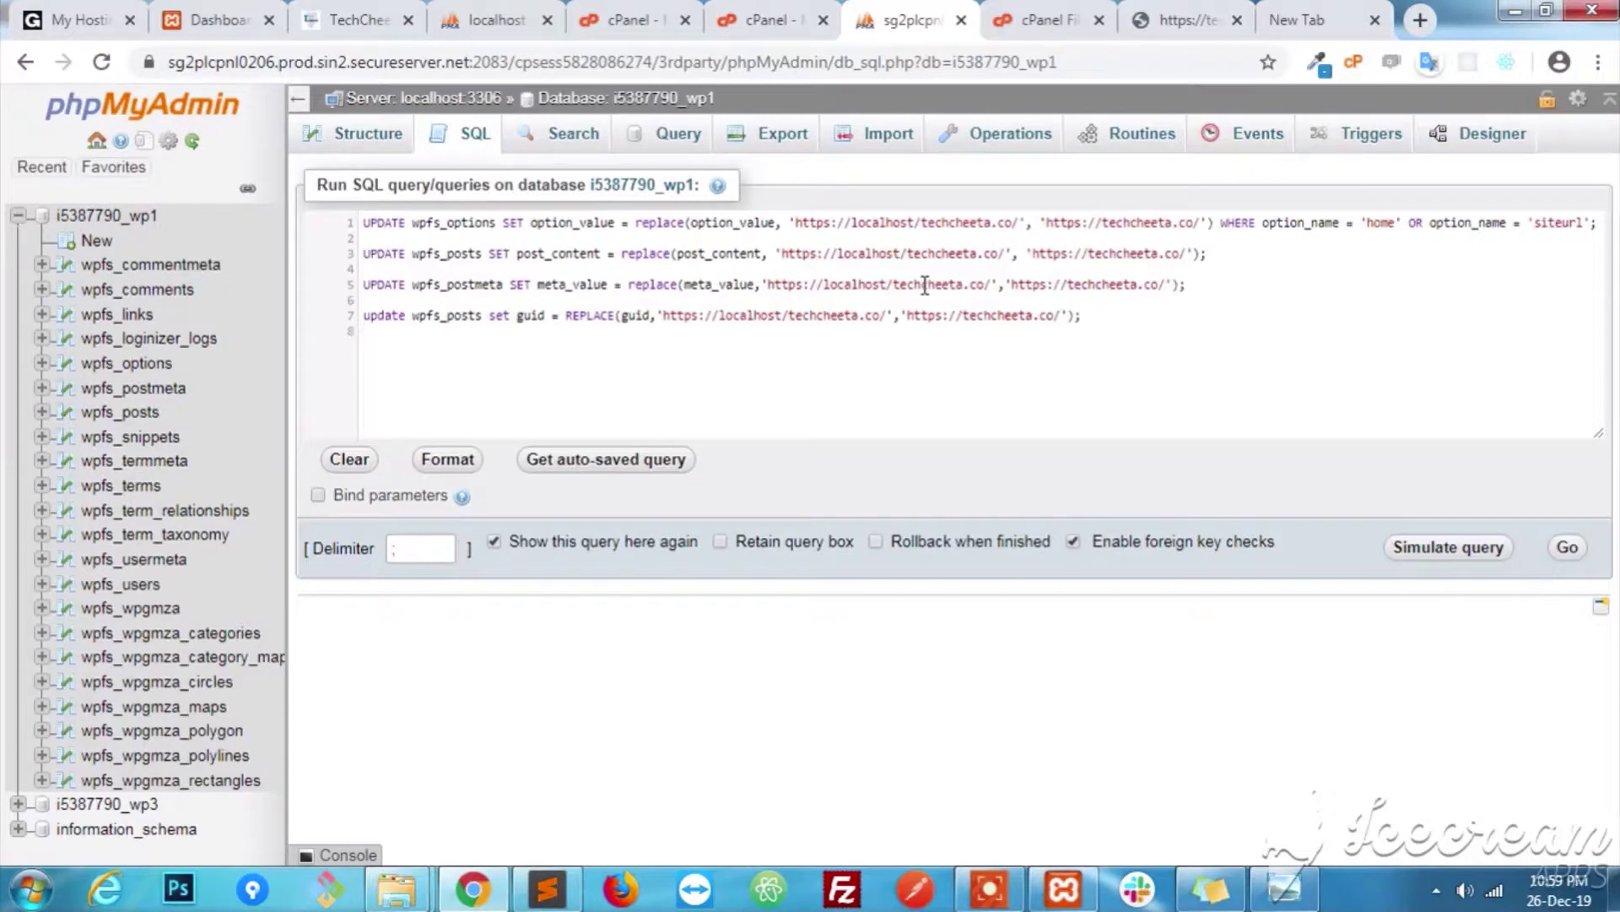
click(1560, 550)
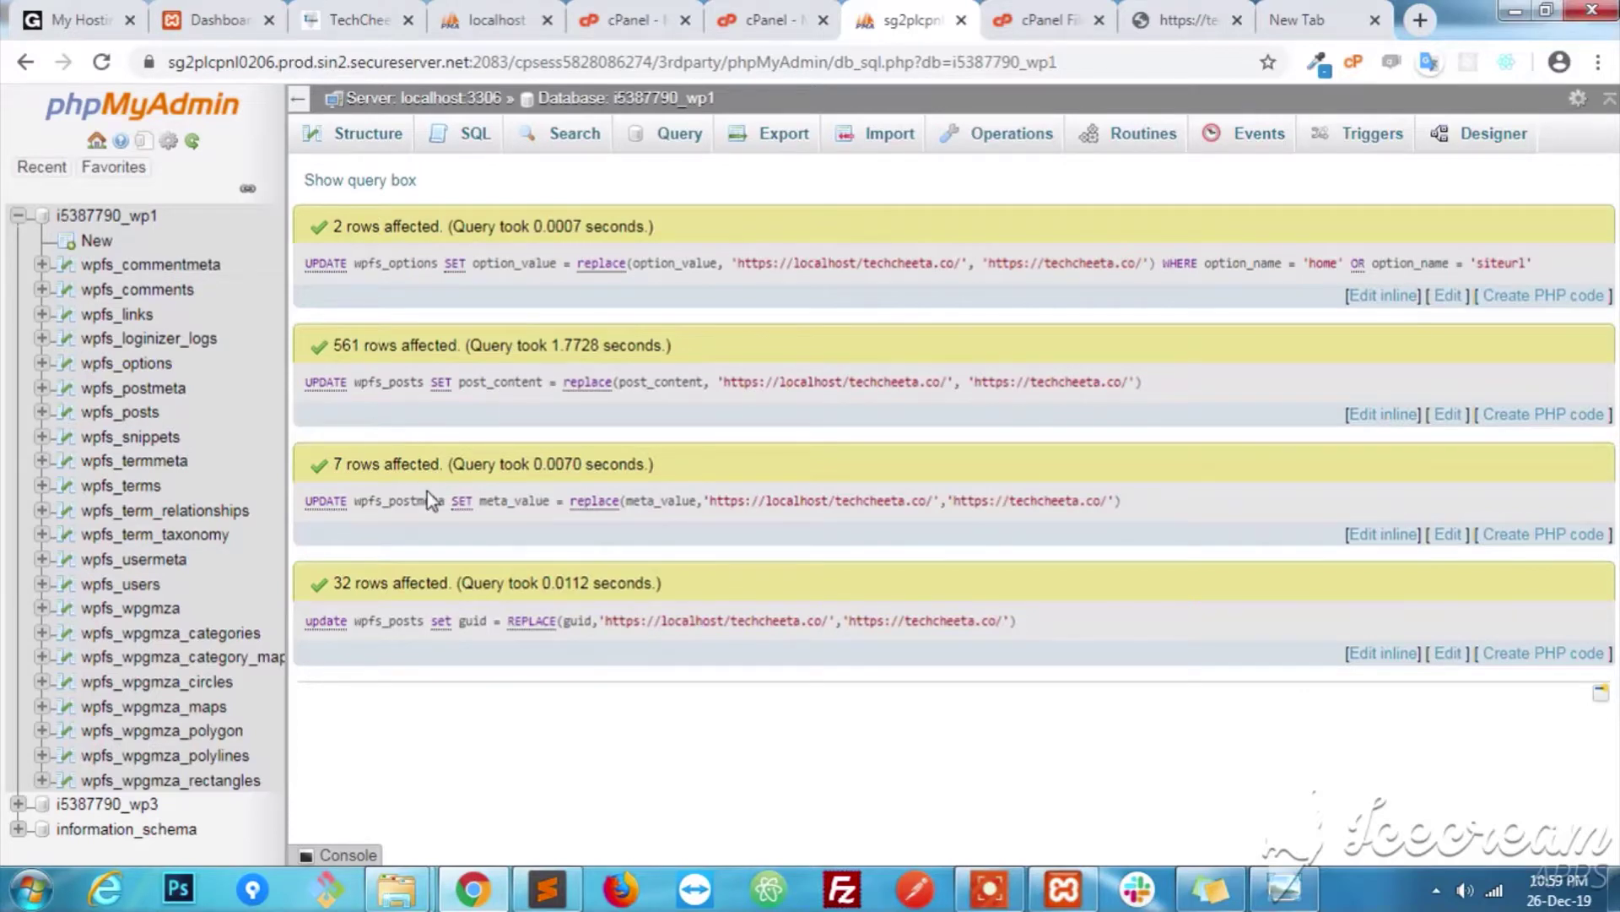
Reload the live techcheeta.co page to check the migrated site.
click(1184, 12)
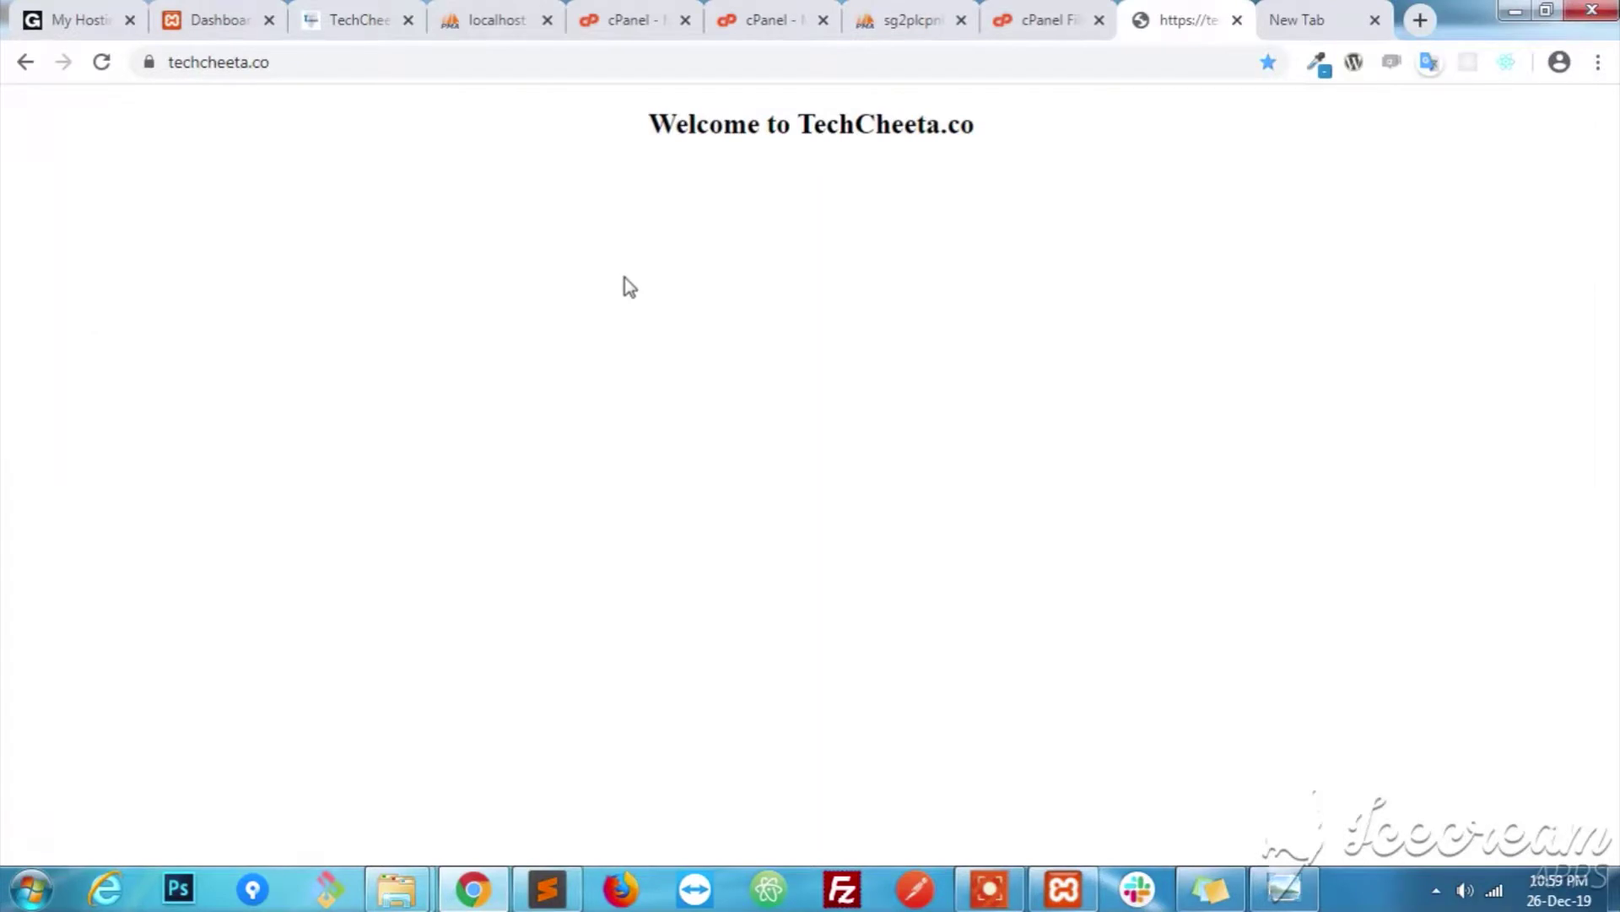
key(F5)
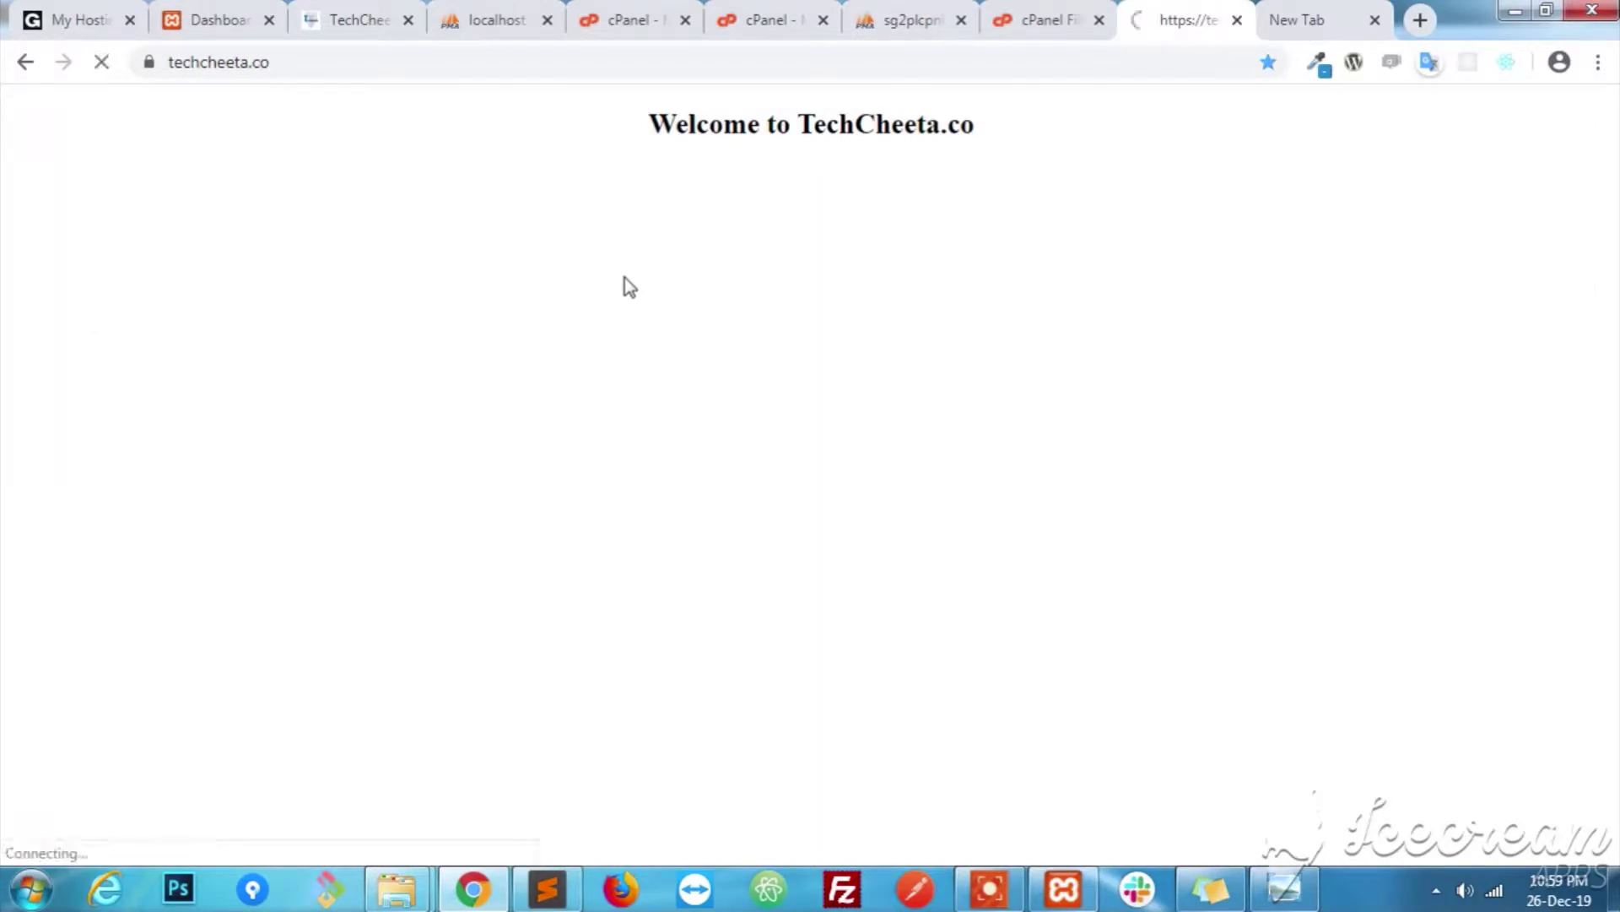